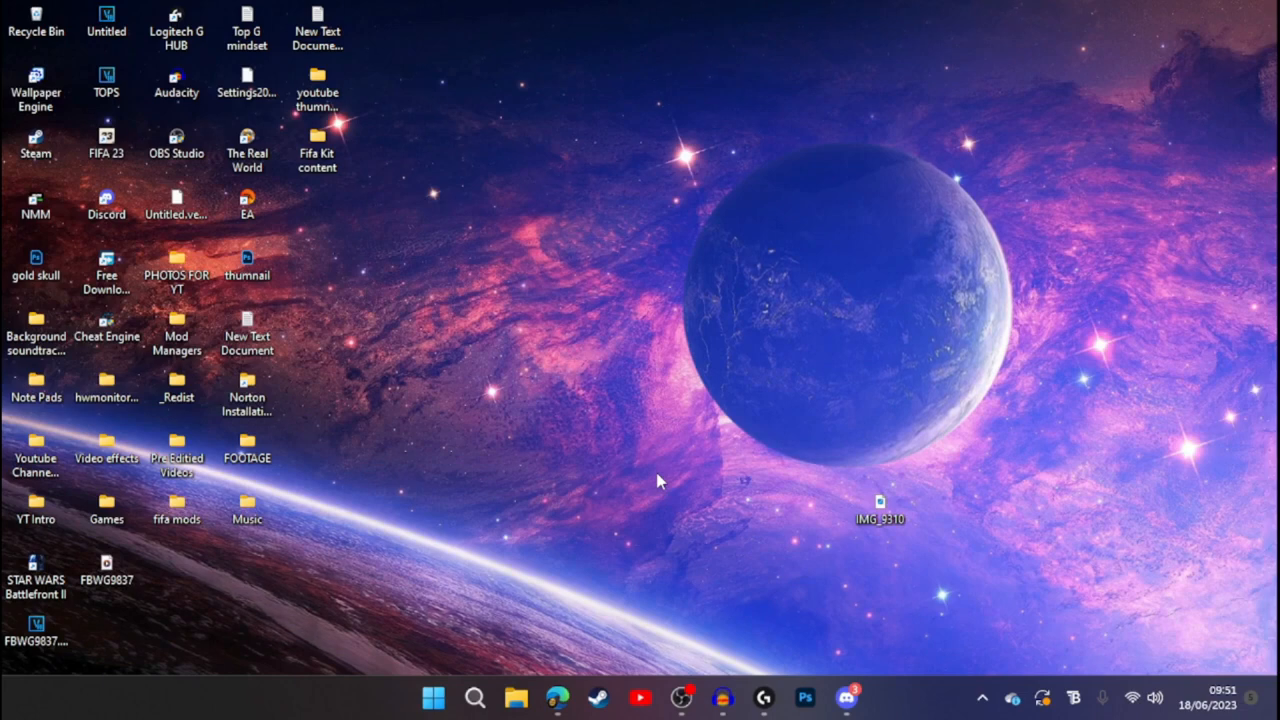
left_click_drag(625, 133, 868, 553)
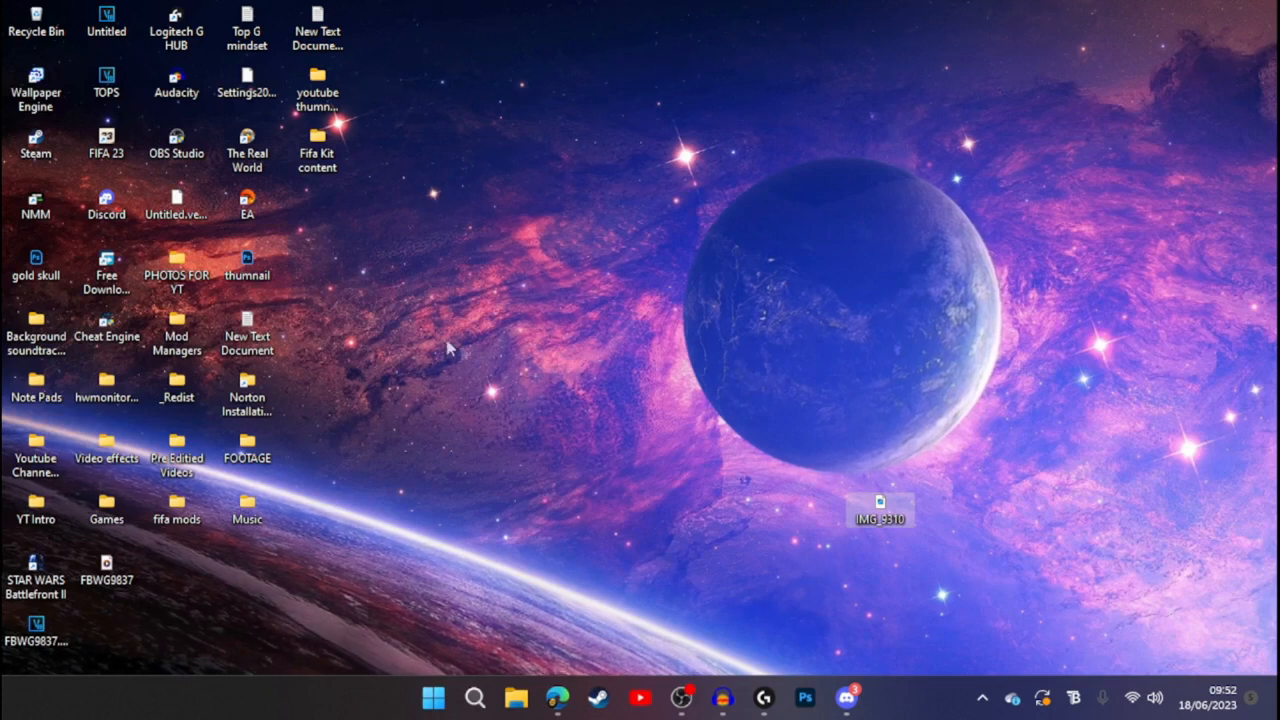
left_click_drag(622, 290, 894, 468)
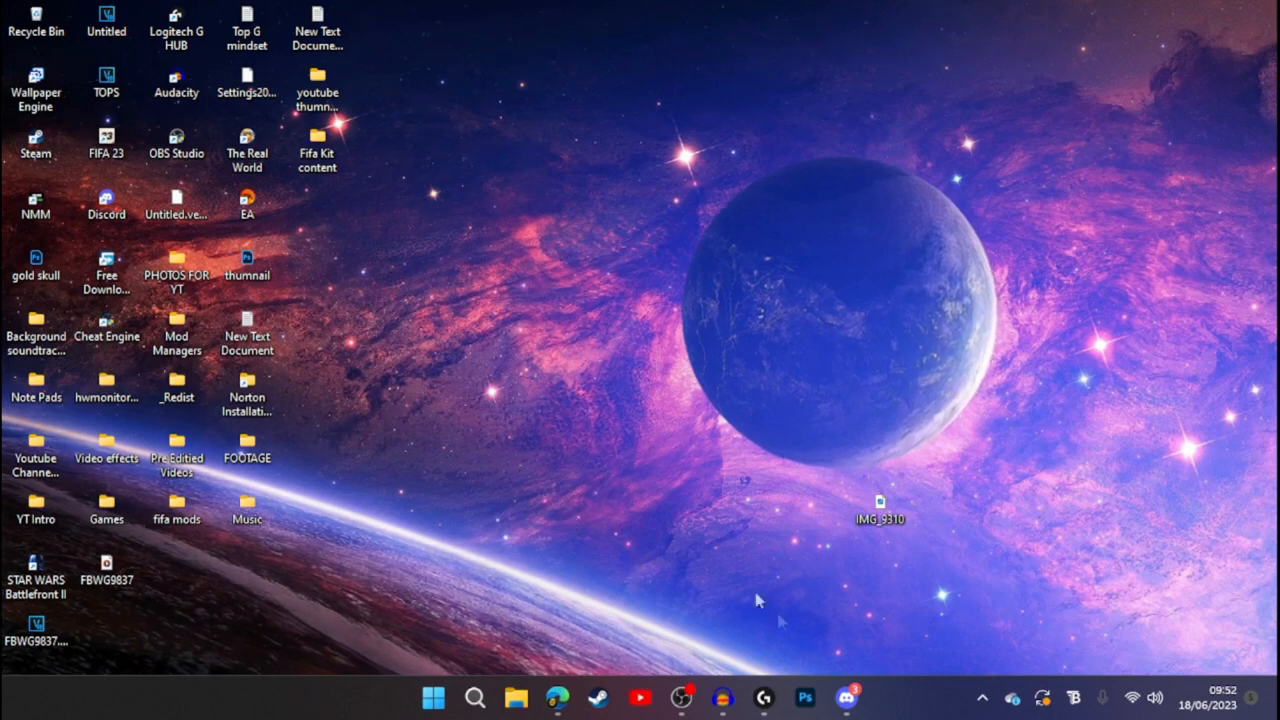
left_click_drag(450, 415, 886, 498)
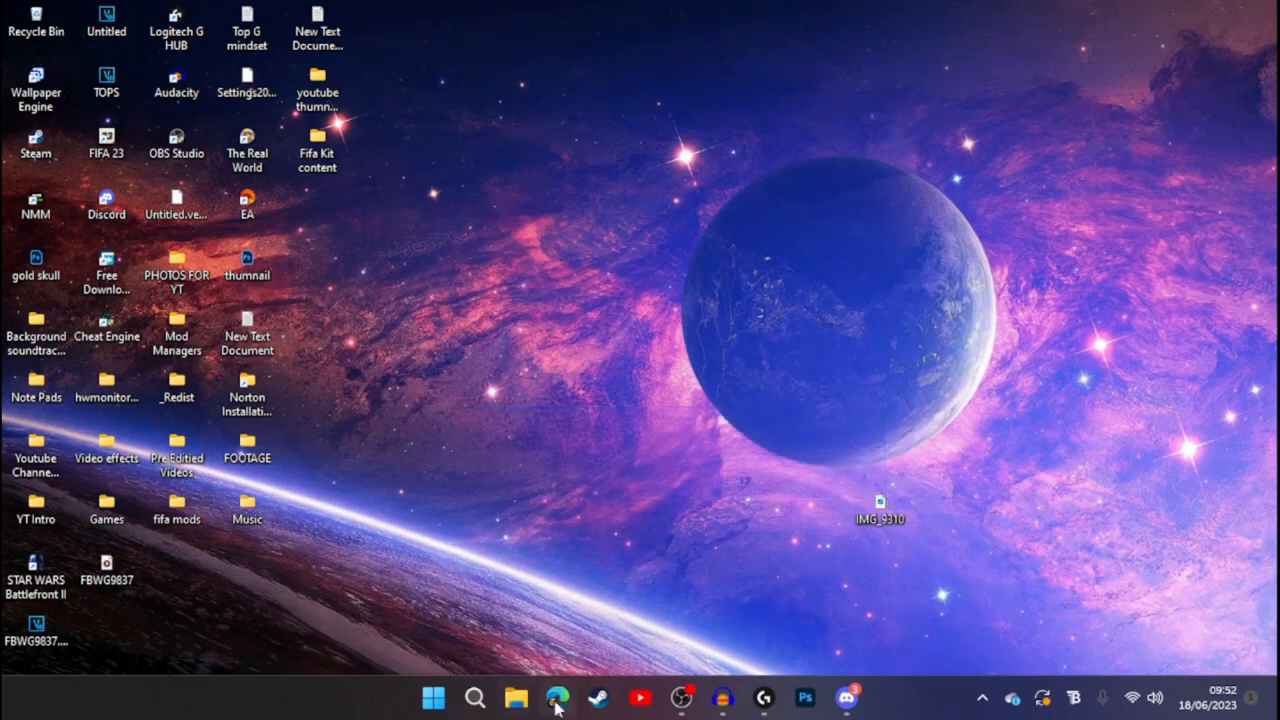
Switch to Microsoft Edge and look over the open Nexus Mods, GitHub FrostyFix and Frosty Tool Suite pages
mouse_move(557, 697)
left_click(545, 590)
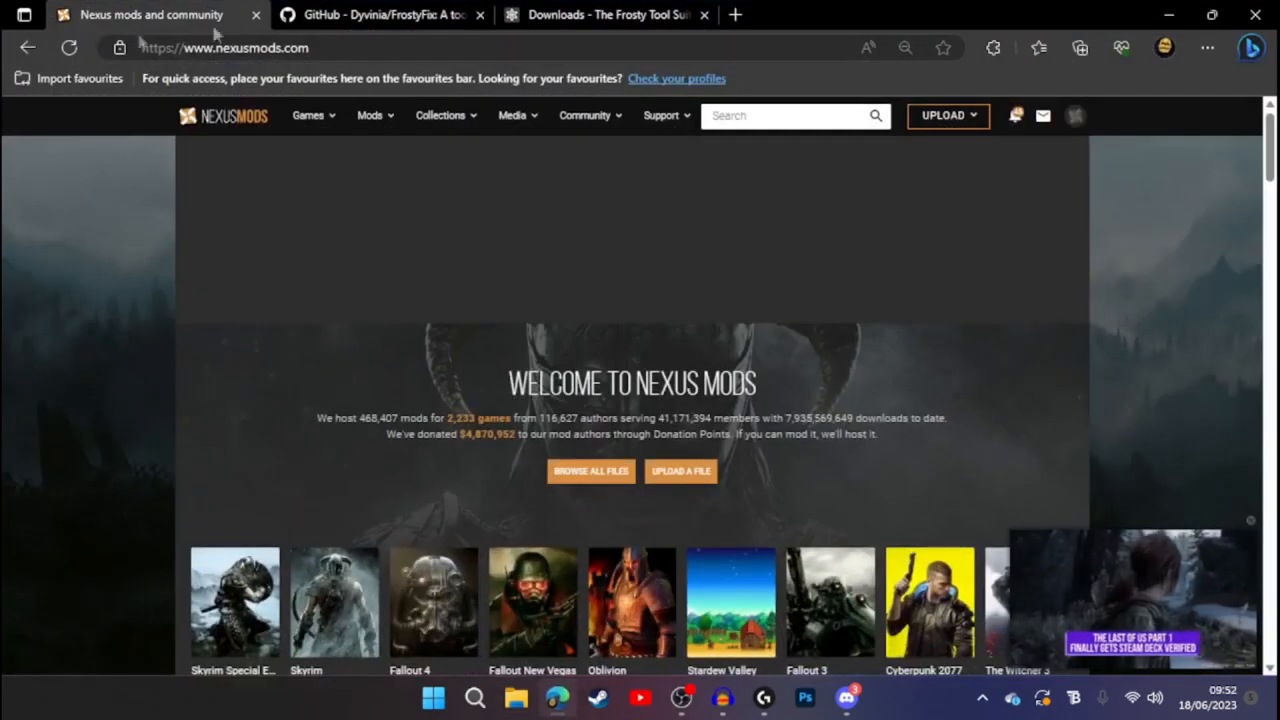
left_click(392, 17)
left_click(556, 18)
left_click(434, 20)
left_click(207, 22)
left_click(343, 14)
left_click(512, 14)
left_click(430, 14)
left_click(150, 16)
left_click(355, 14)
left_click(515, 16)
left_click(400, 16)
left_click(160, 14)
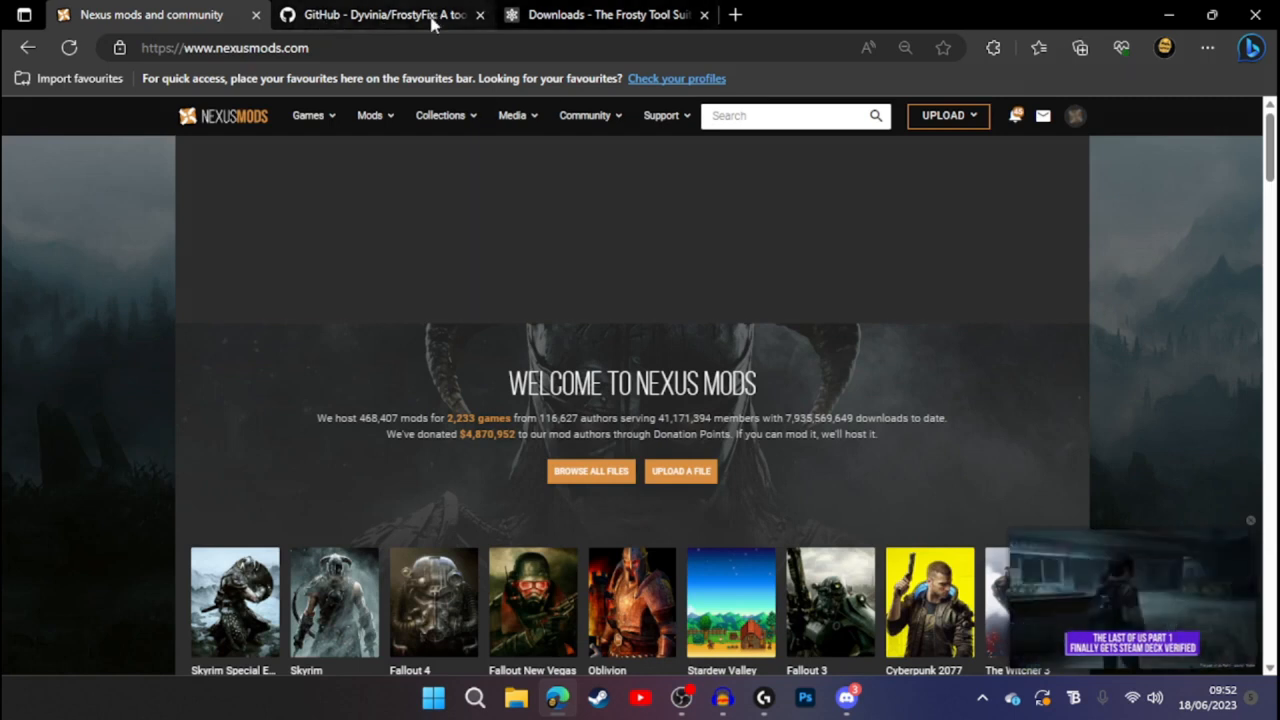
Examine the Mod Manager download section on the Frosty Tool Suite downloads page
left_click(560, 12)
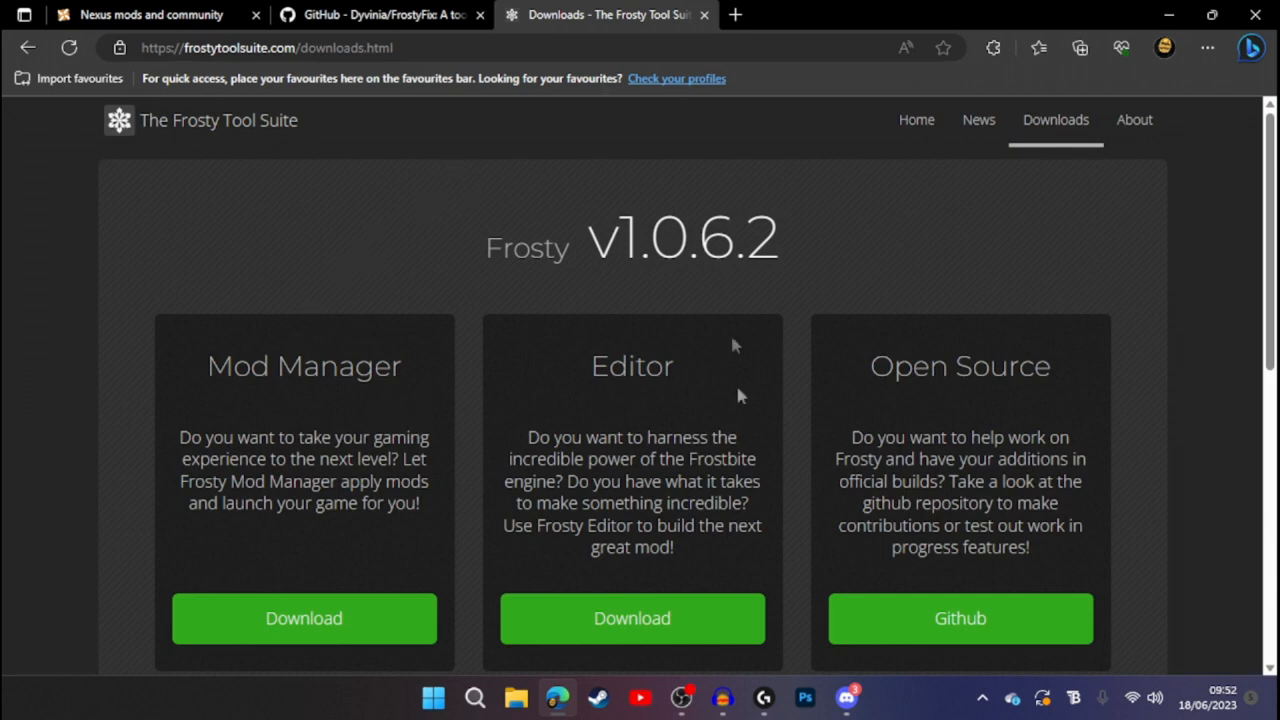
left_click(282, 617)
left_click_drag(211, 373, 471, 368)
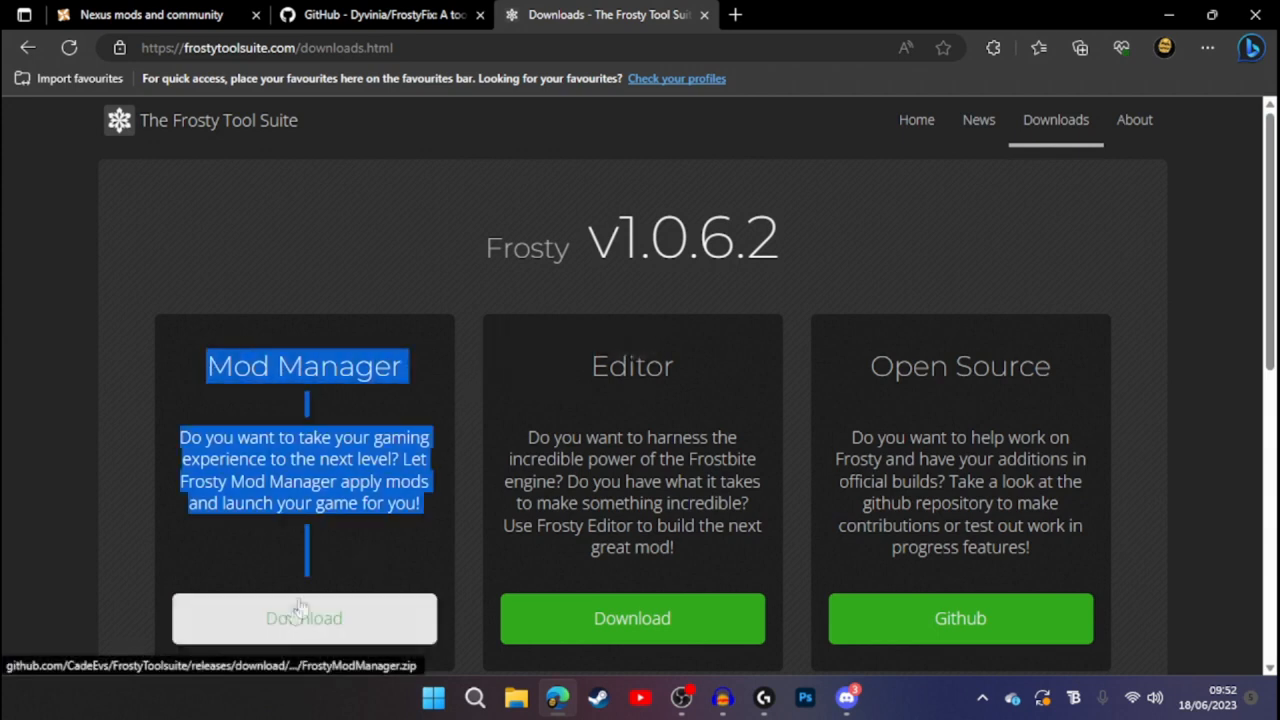
Examine the FrostyFix repository page on GitHub
left_click(380, 14)
left_click_drag(144, 221, 199, 223)
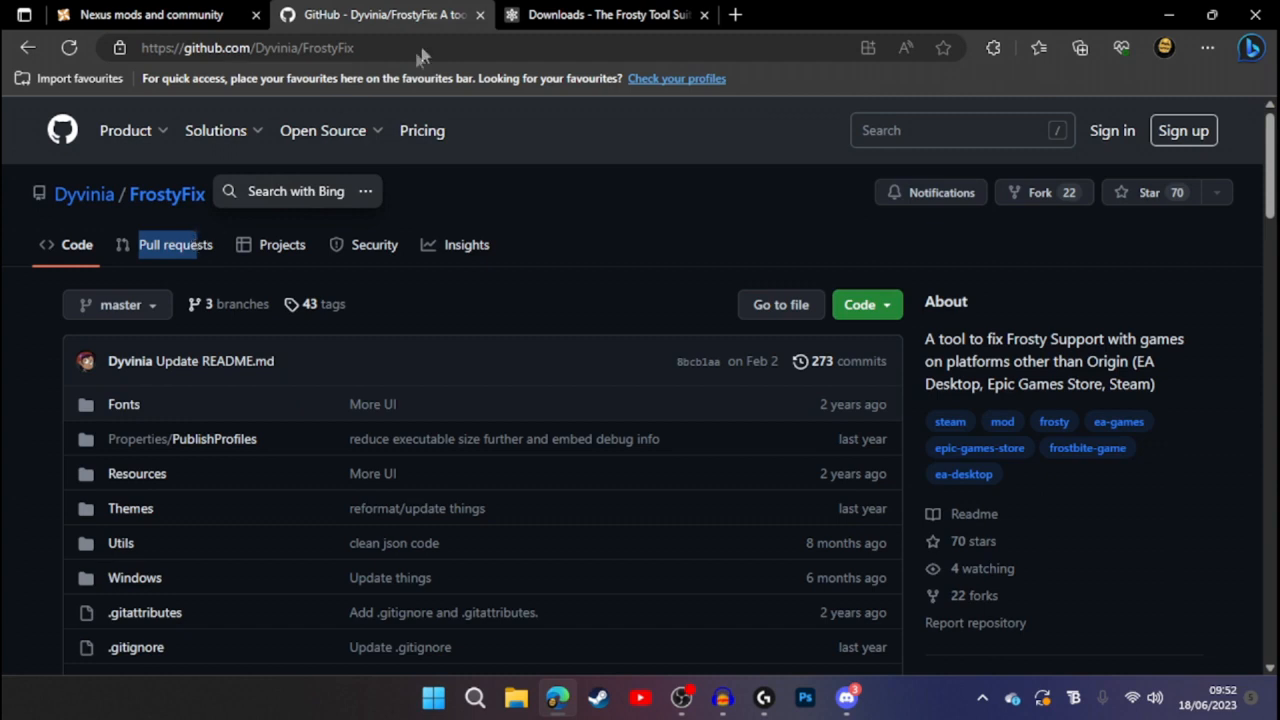
left_click(560, 14)
left_click(360, 14)
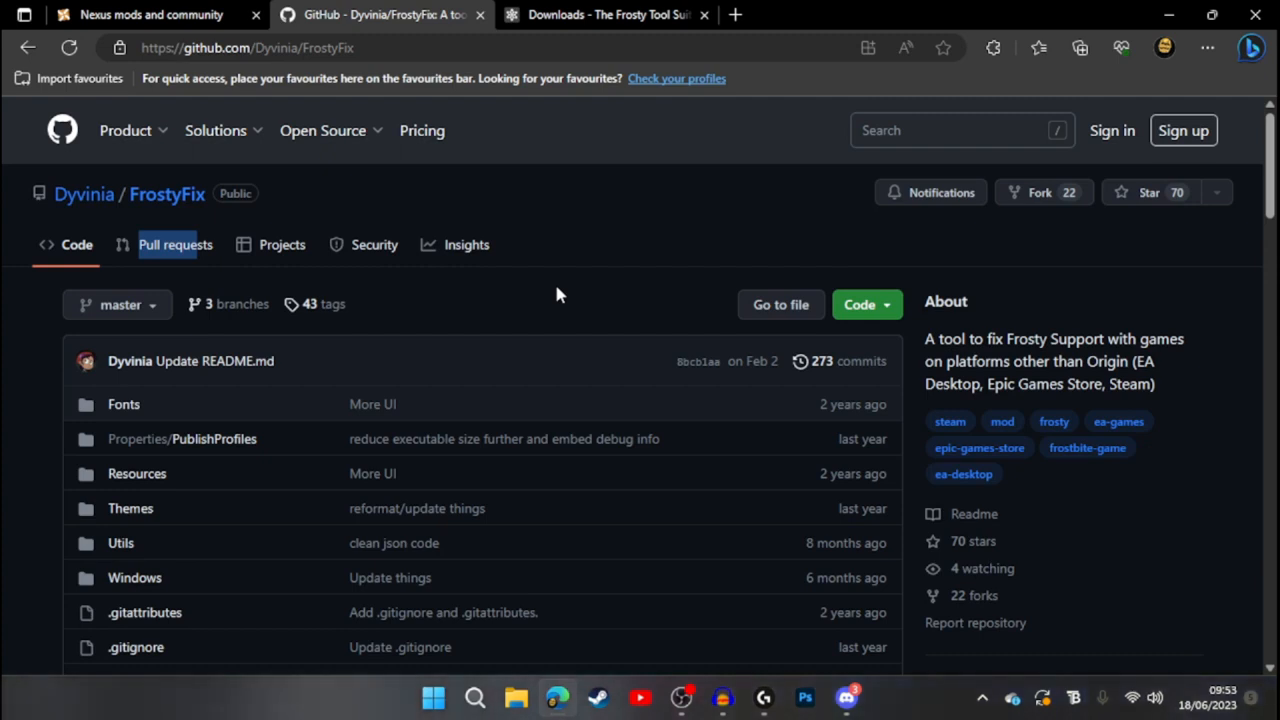
Close the floating video on the Nexus Mods home page and look at the account options
left_click(106, 14)
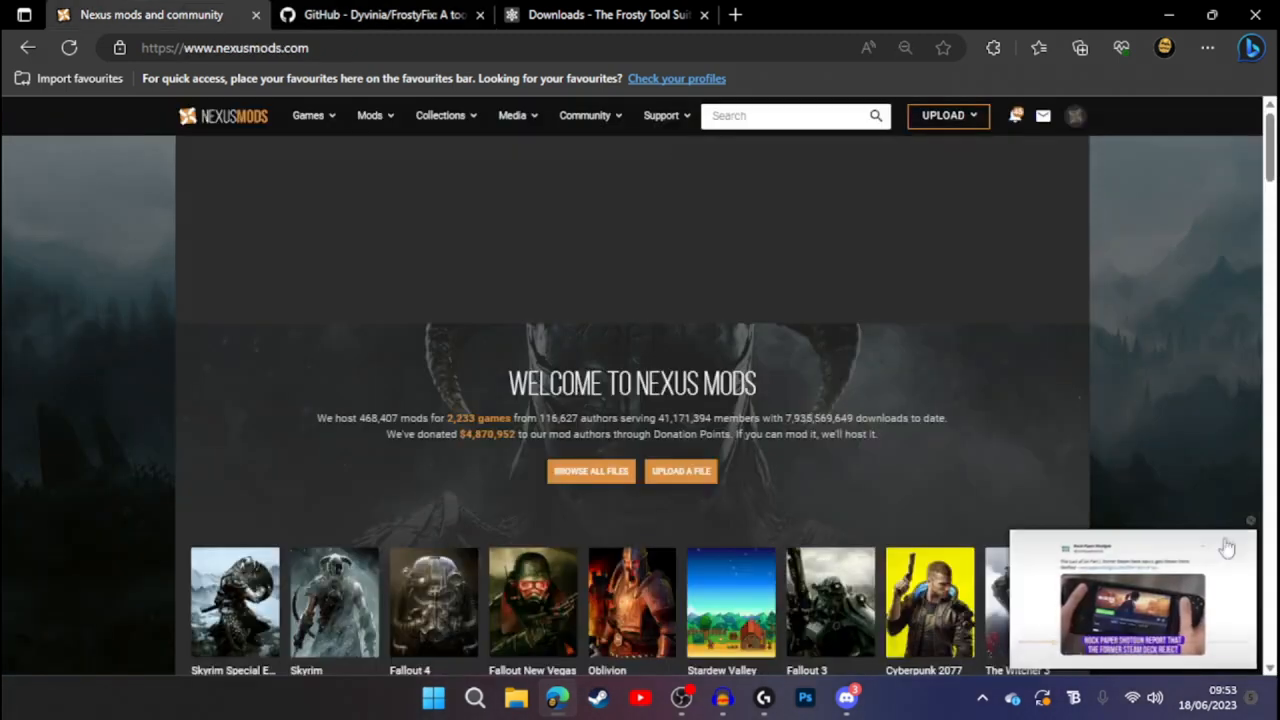
left_click(1251, 522)
left_click_drag(462, 398, 760, 390)
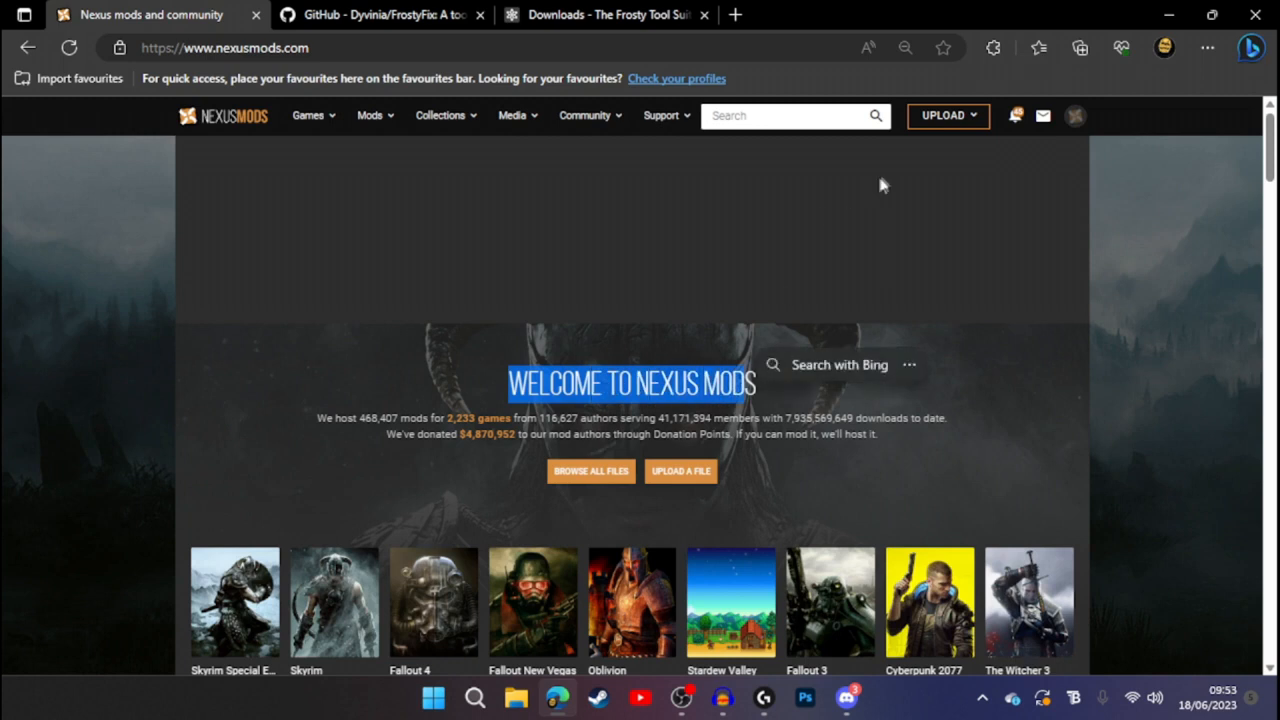
left_click(1074, 116)
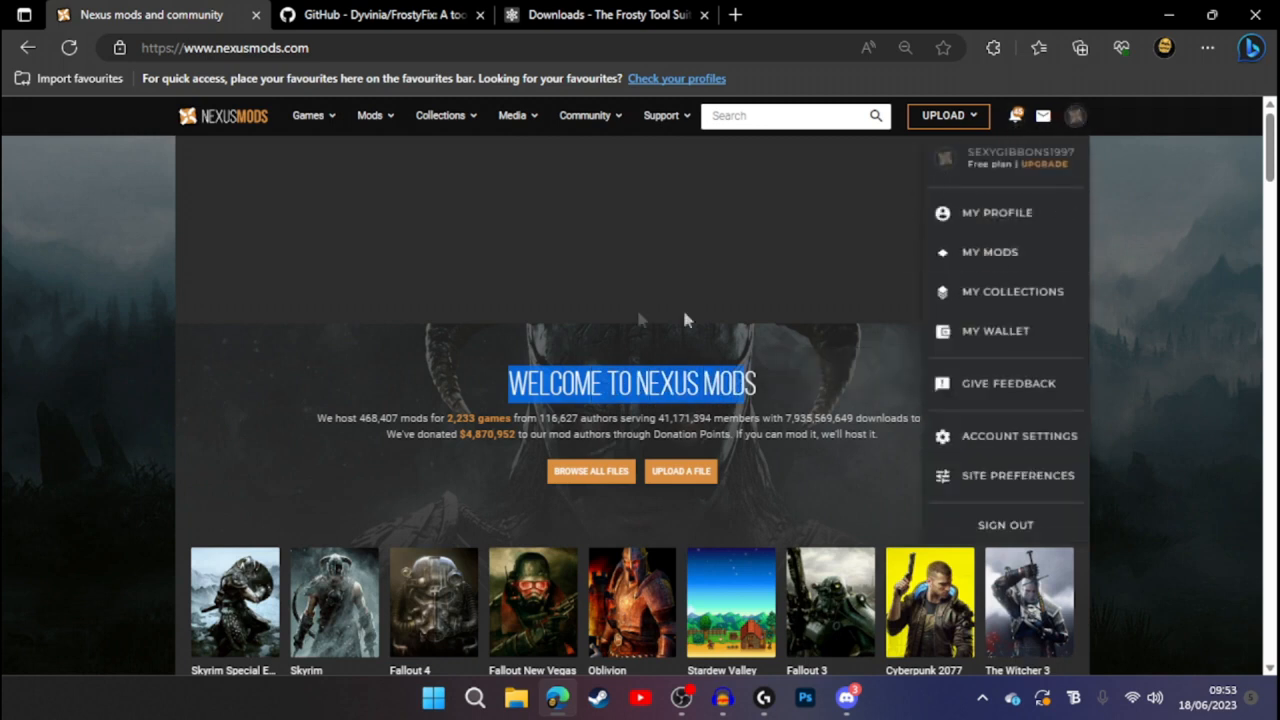
left_click(264, 358)
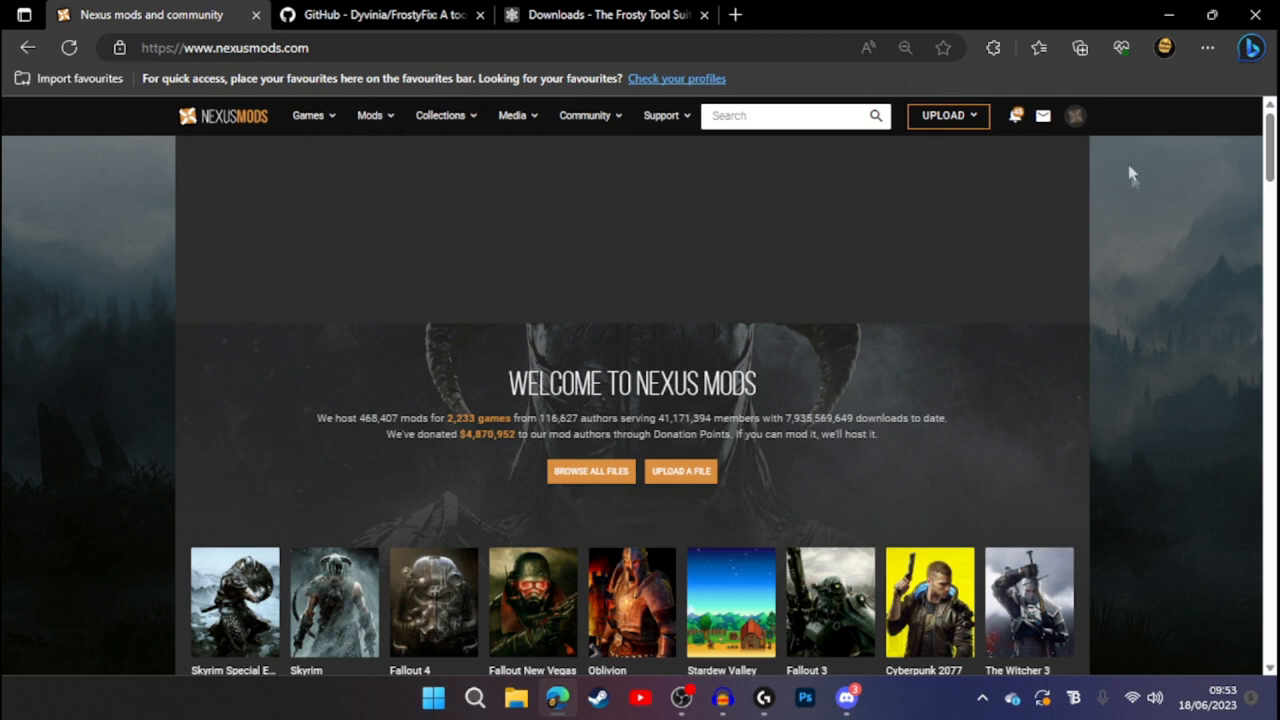
Open the downloaded FrostyModManager.zip from the browser's downloads and select the folder inside the archive
left_click(1207, 47)
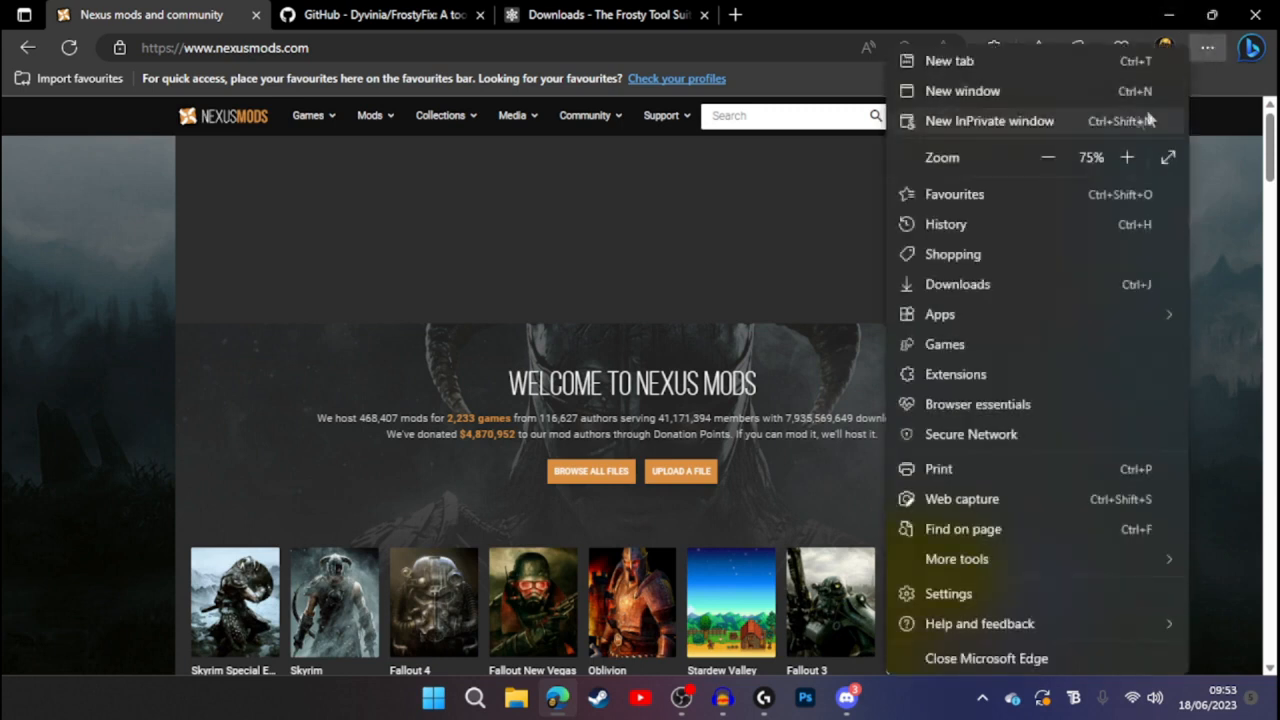
left_click(963, 288)
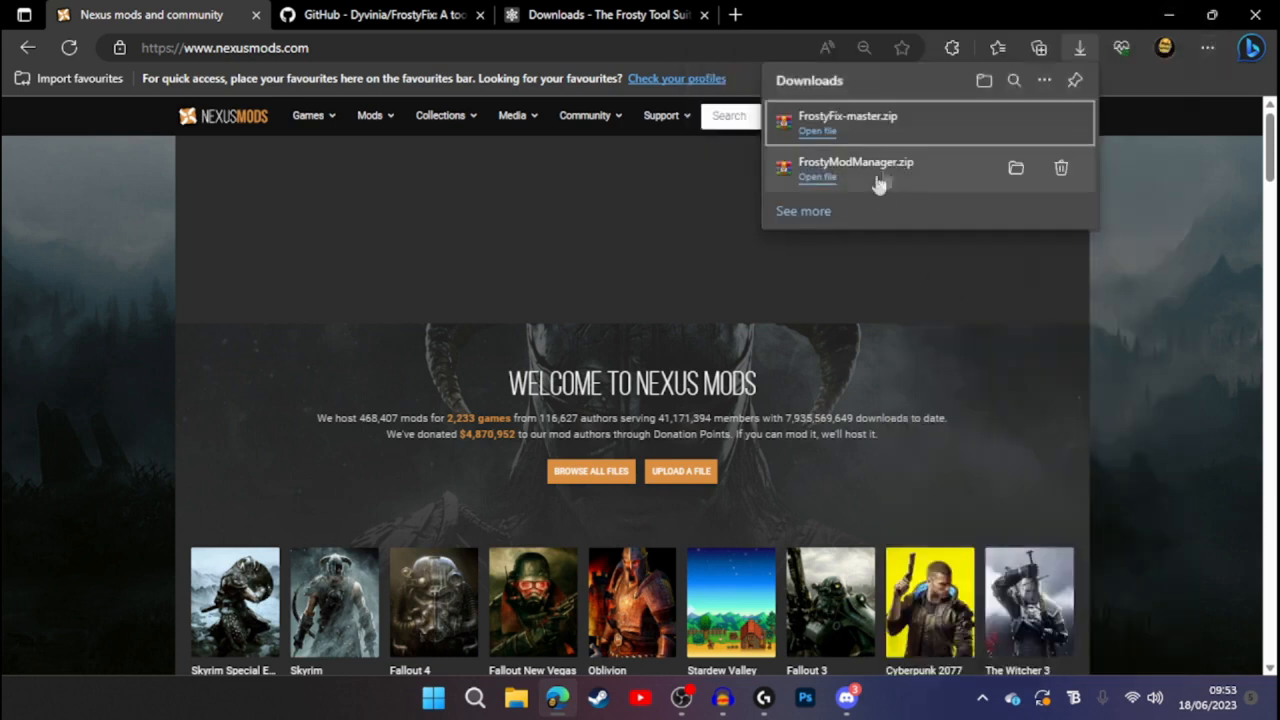
left_click(862, 172)
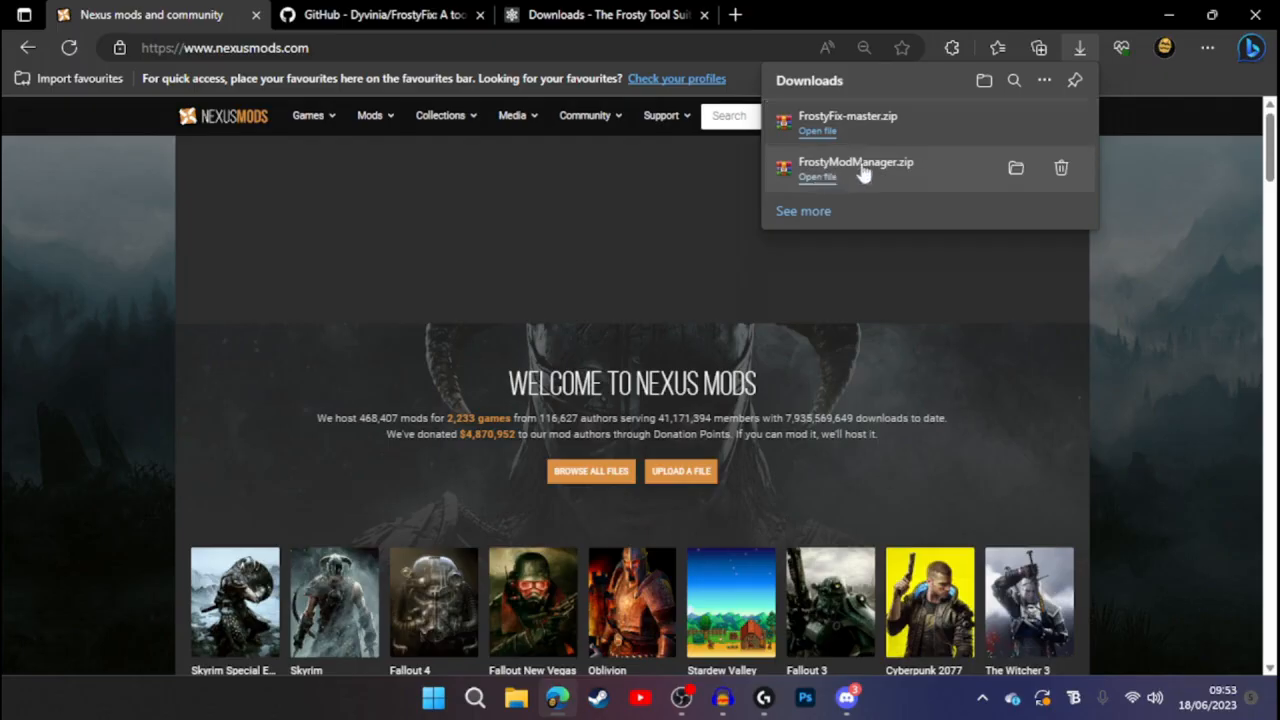
left_click(76, 177)
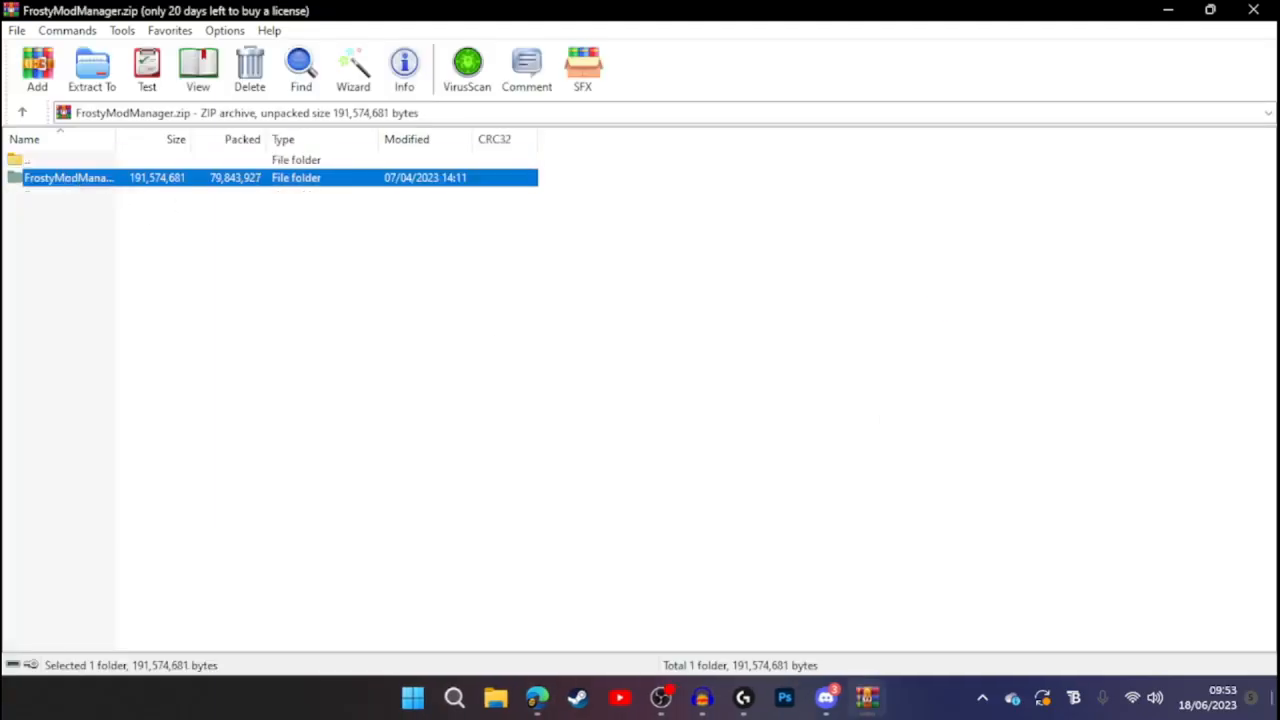
Create a desktop folder named Star Wars Mods and place it below the Fifa Kit content folder
key("super+d")
right_click(462, 379)
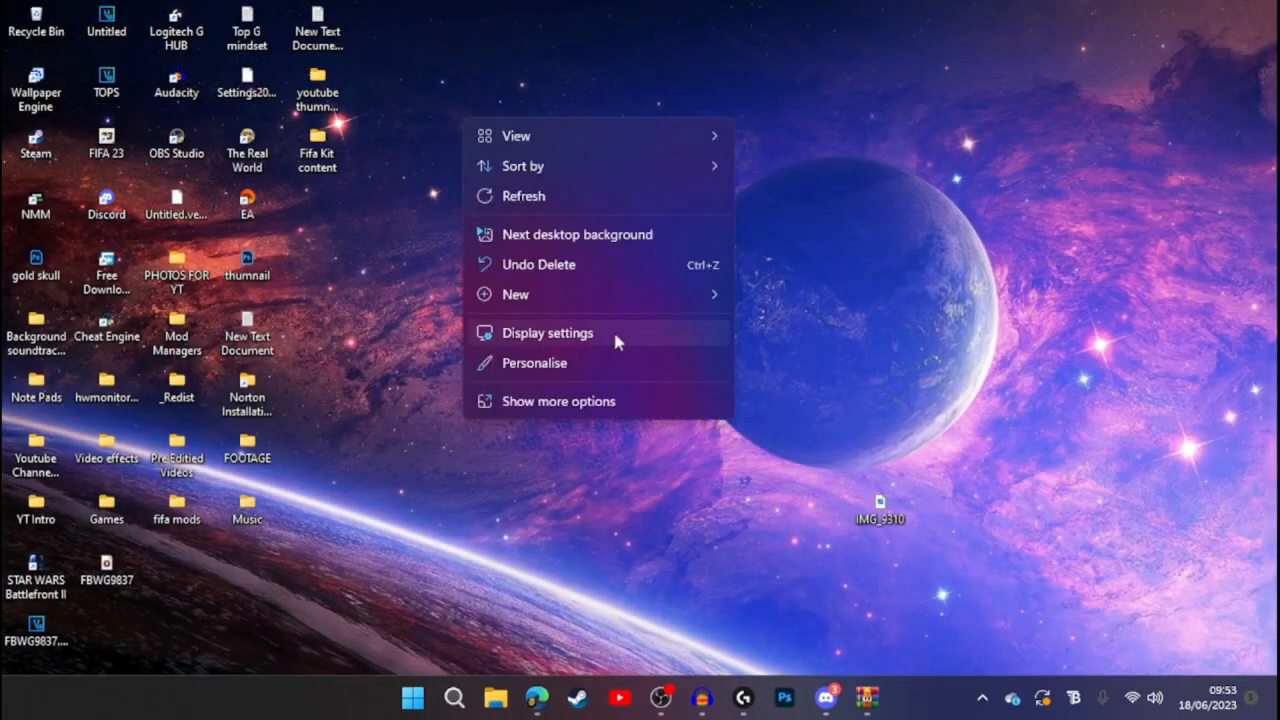
mouse_move(667, 297)
left_click(788, 296)
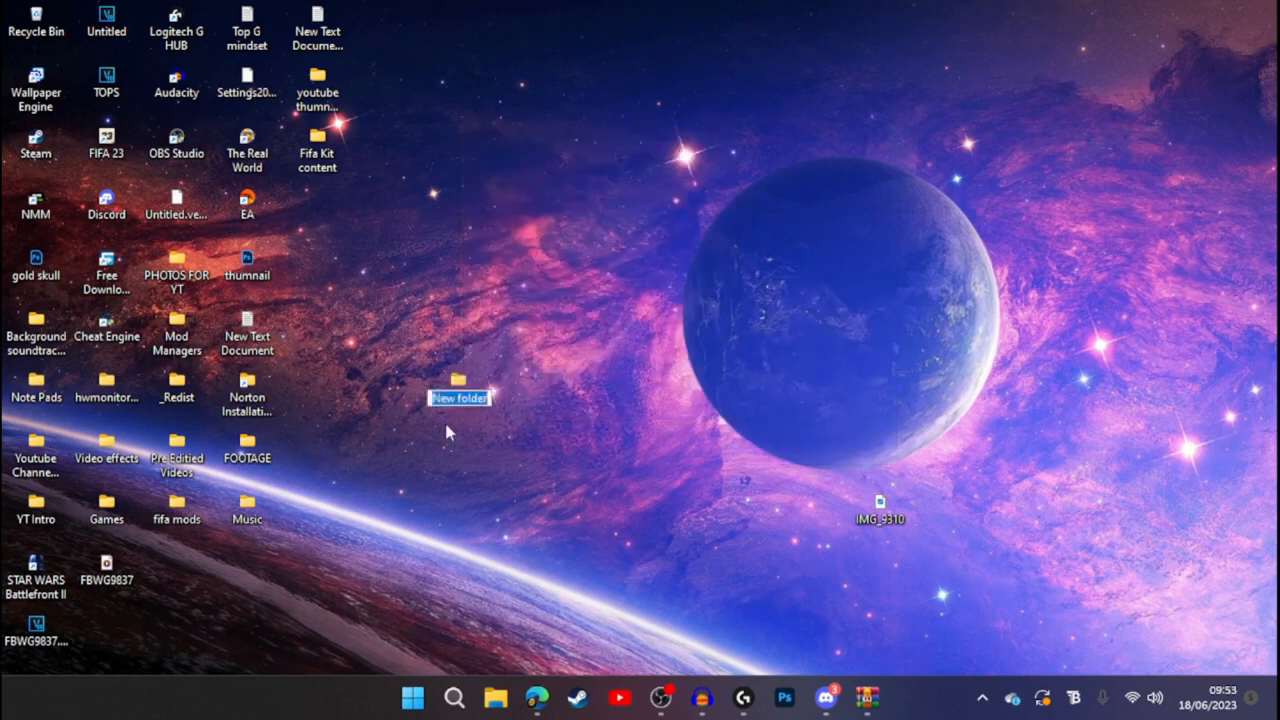
type("Star Wars Mods")
key("Return")
left_click_drag(458, 382, 318, 212)
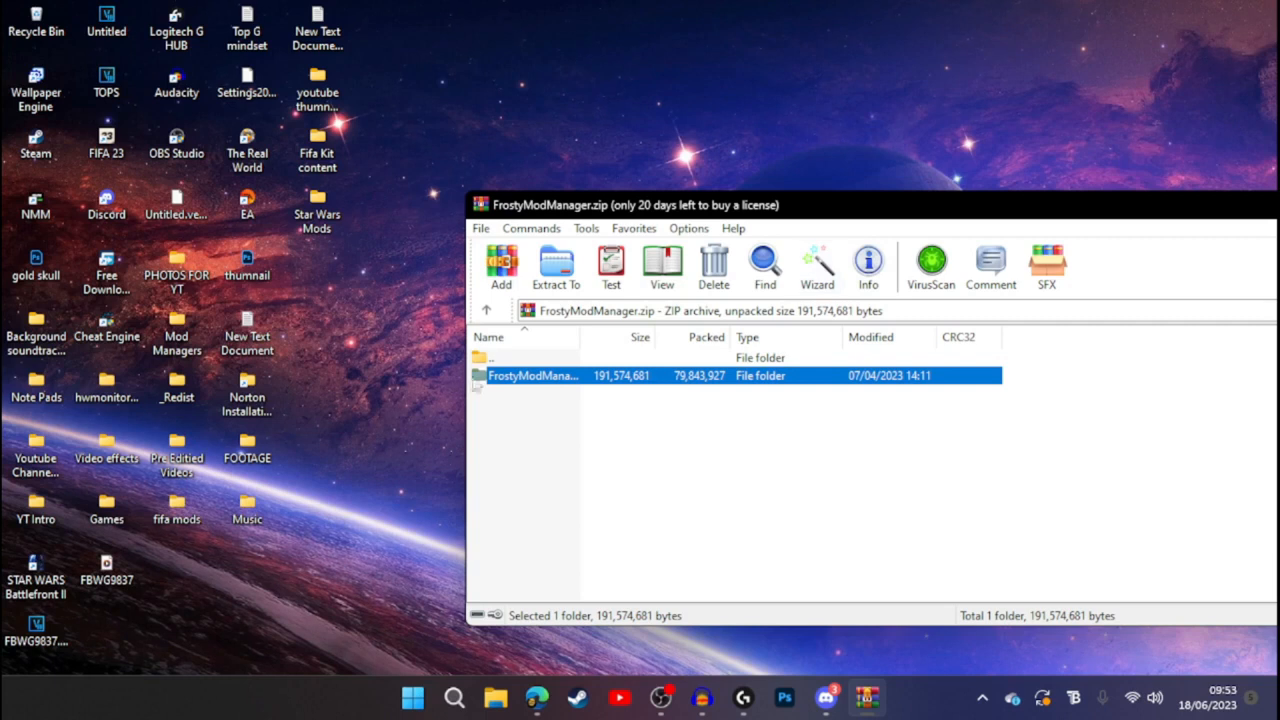
Check the contents of the archive's FrostyModManager folder and extract that folder into Star Wars Mods
double_click(553, 378)
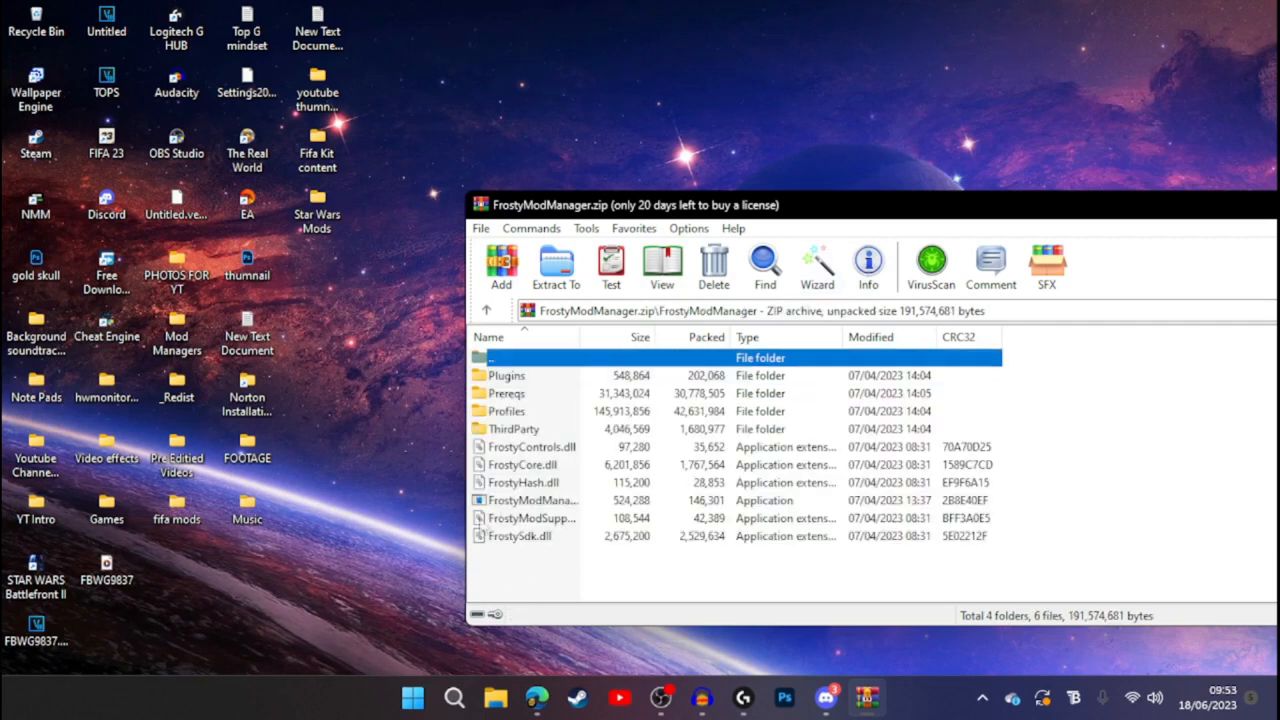
left_click(507, 374)
double_click(508, 360)
left_click_drag(518, 386, 318, 215)
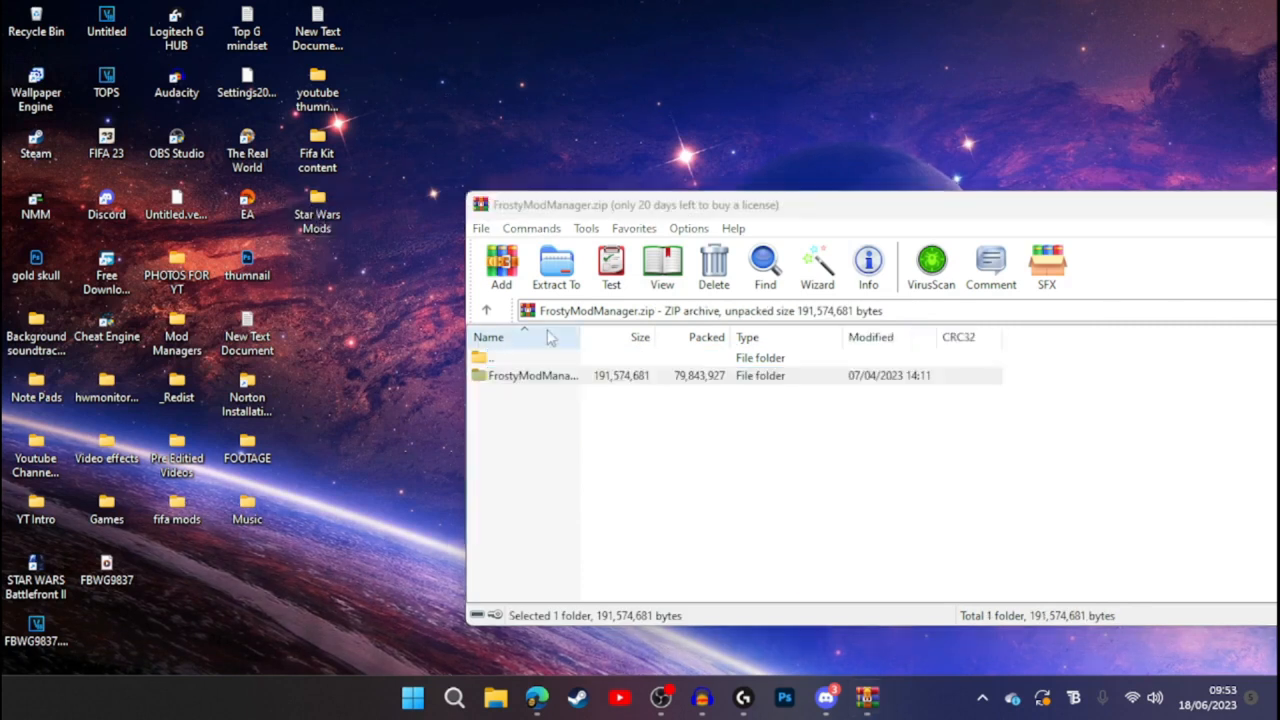
Open the Star Wars Mods folder in a maximized window and close the archive window
double_click(332, 220)
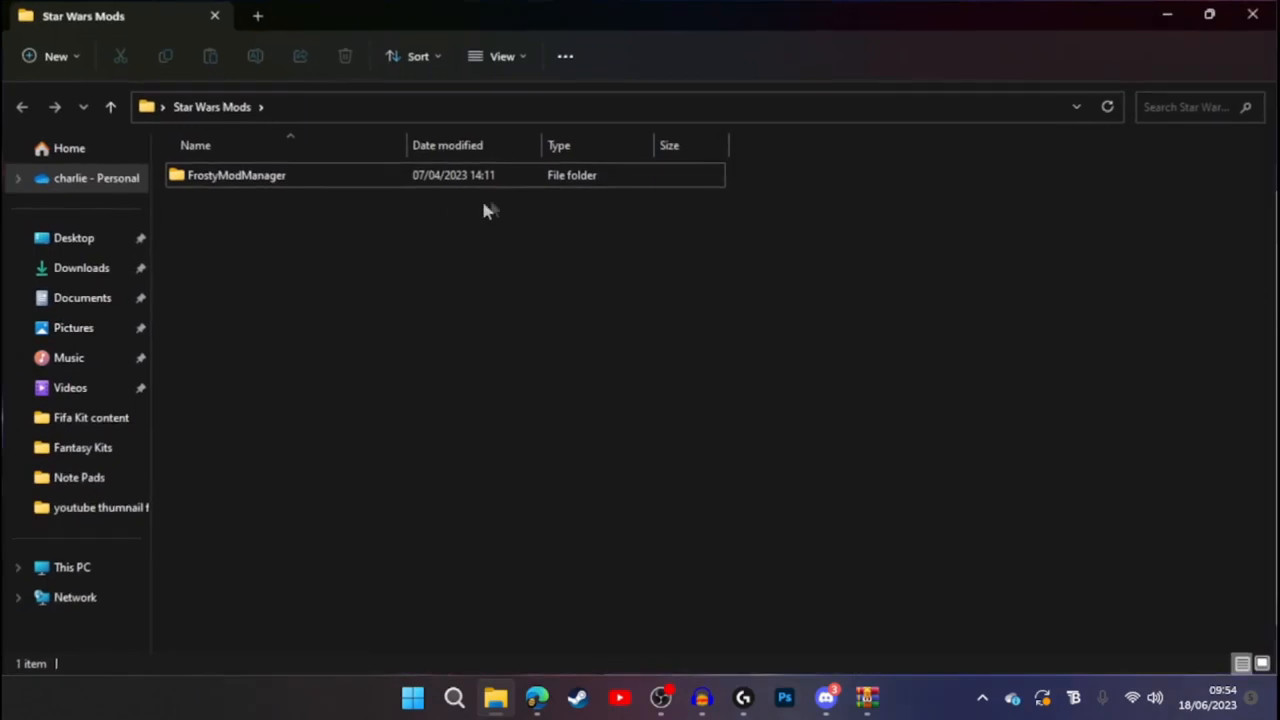
left_click(322, 182)
left_click(1210, 13)
left_click_drag(1150, 222, 631, 266)
left_click(911, 231)
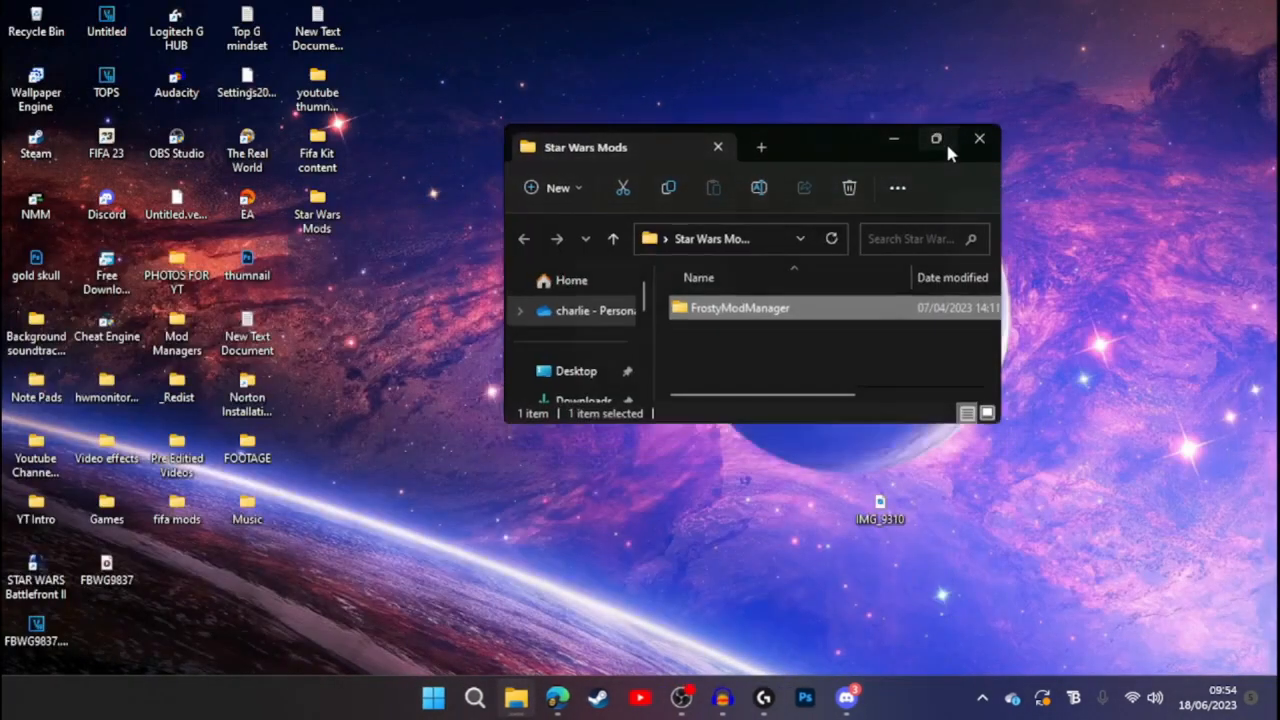
left_click(935, 139)
Open the extracted FrostyModManager folder inside Star Wars Mods
double_click(222, 180)
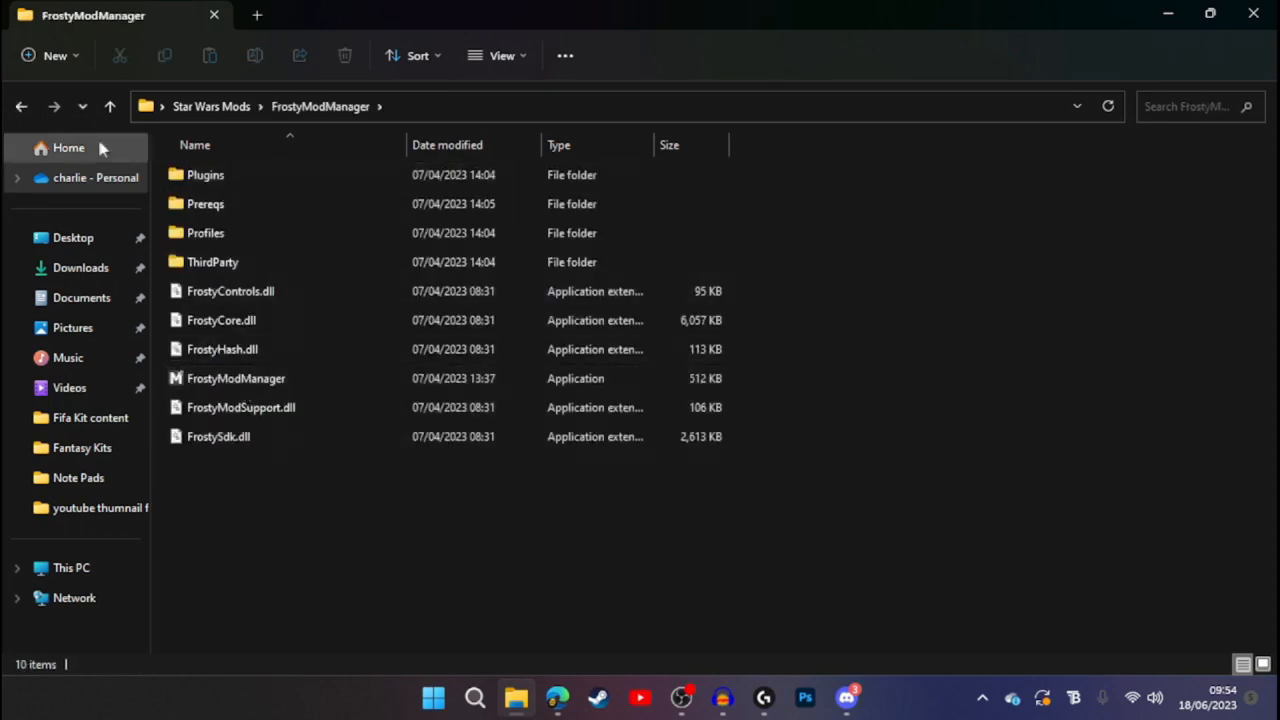
left_click(21, 106)
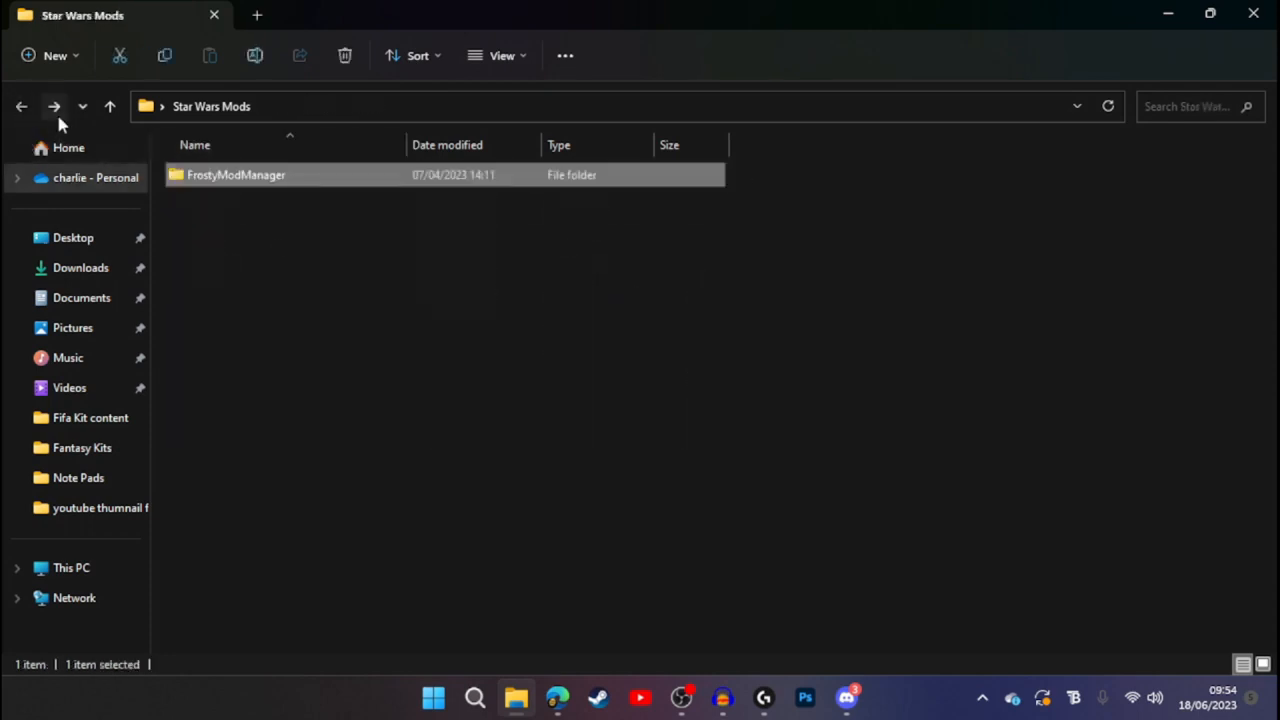
left_click(222, 190)
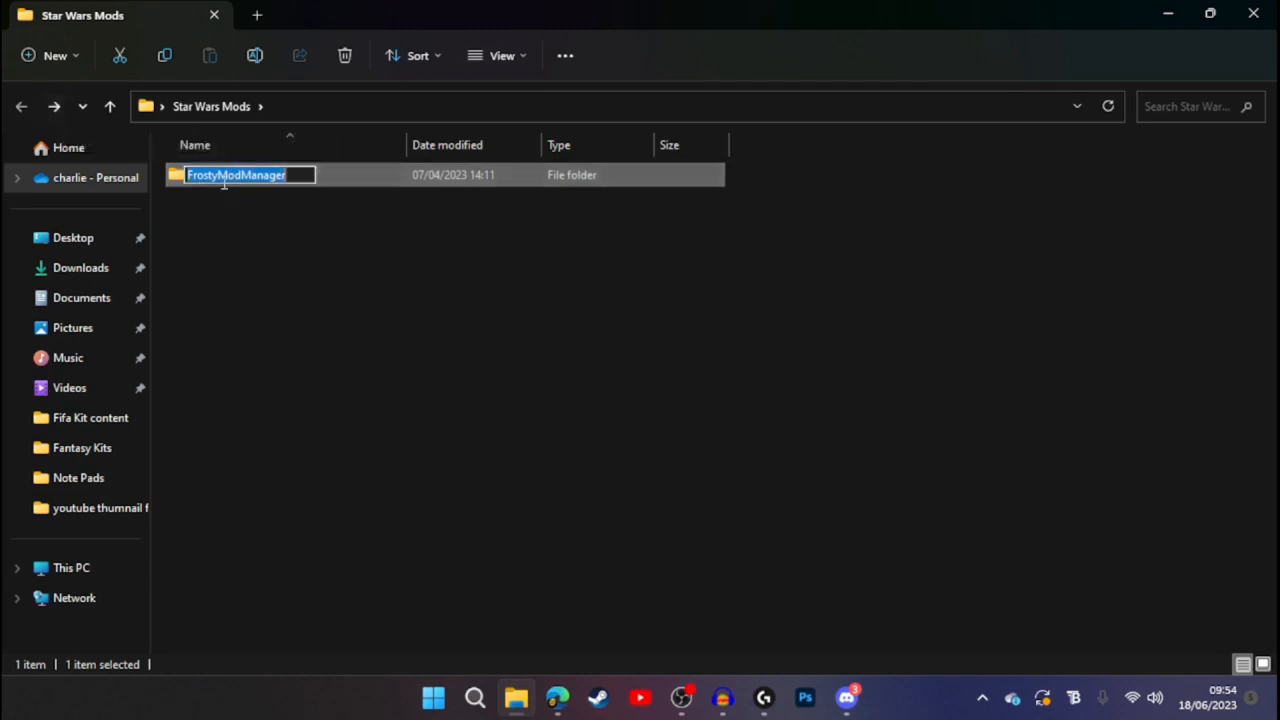
double_click(334, 186)
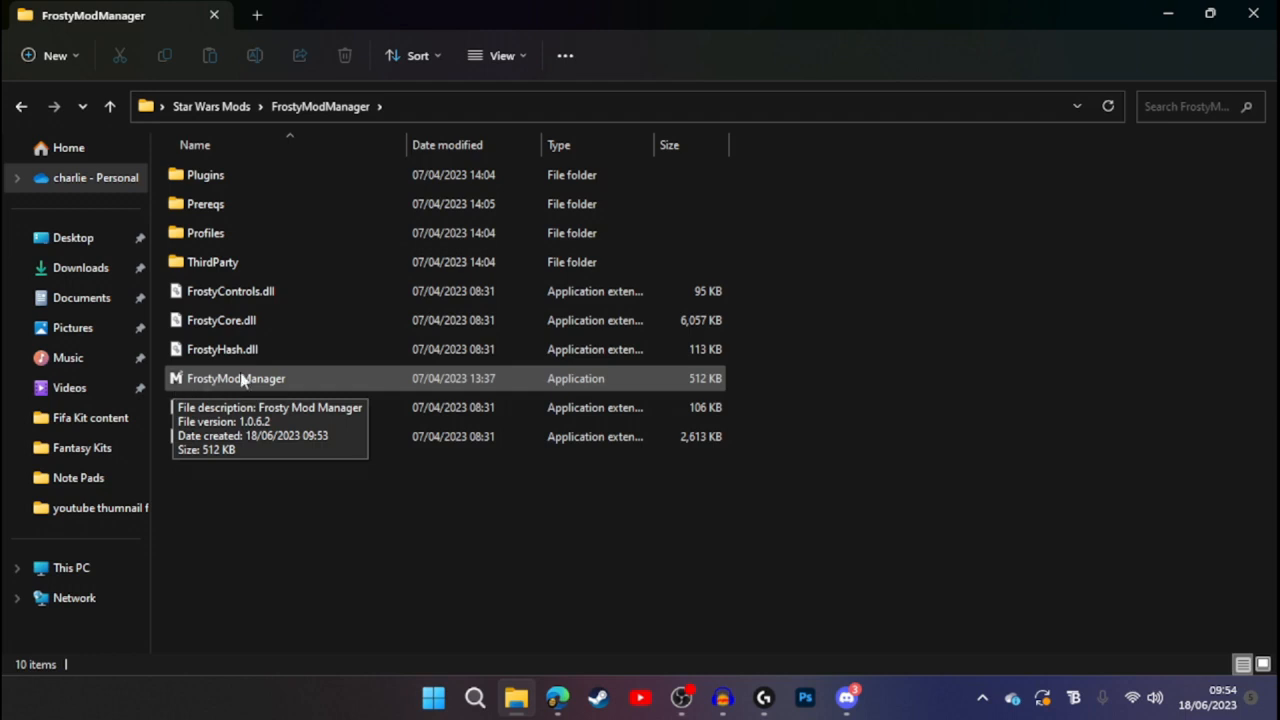
Set the FrostyModManager application to run as an administrator in its compatibility settings and launch it
right_click(242, 380)
left_click(362, 615)
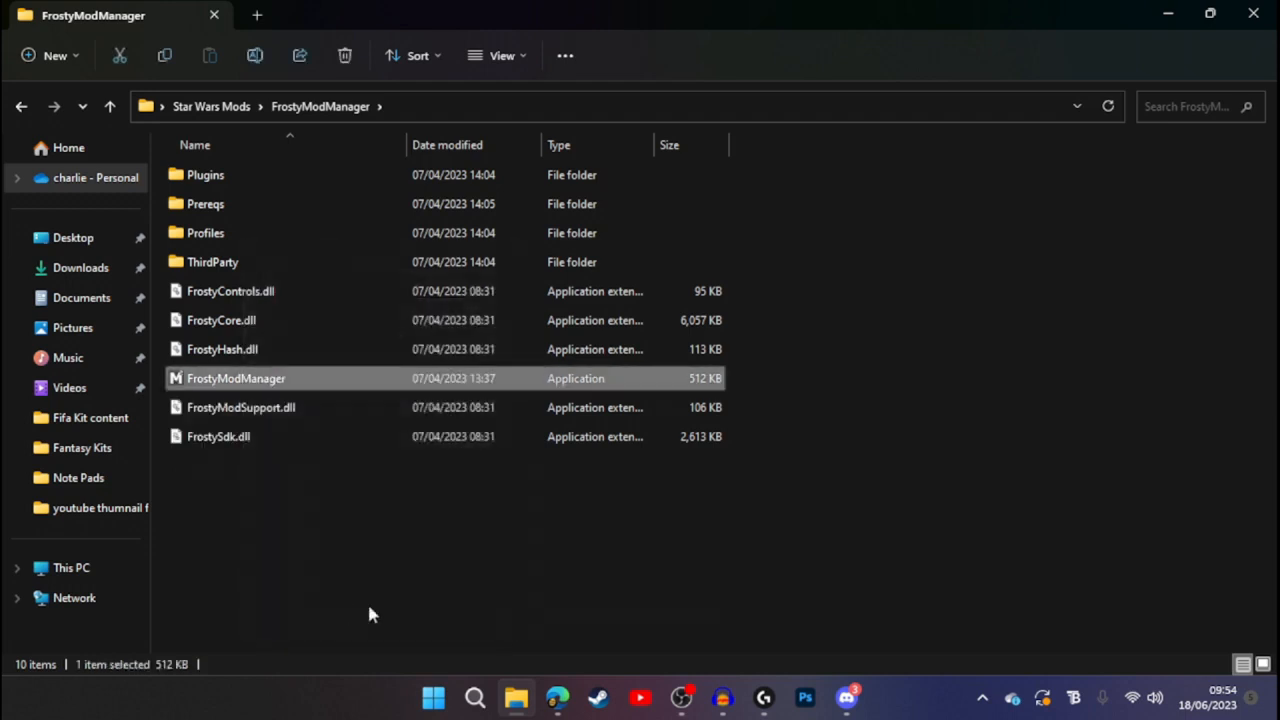
left_click(360, 598)
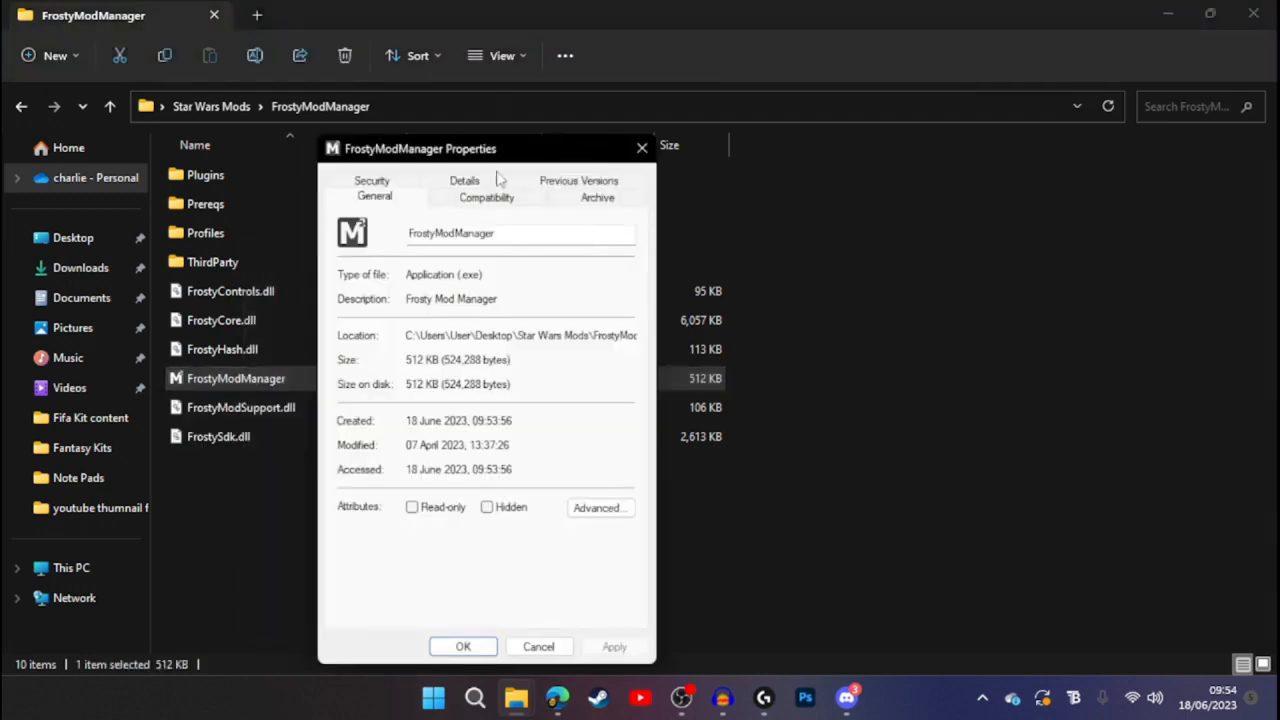
left_click_drag(505, 165, 559, 138)
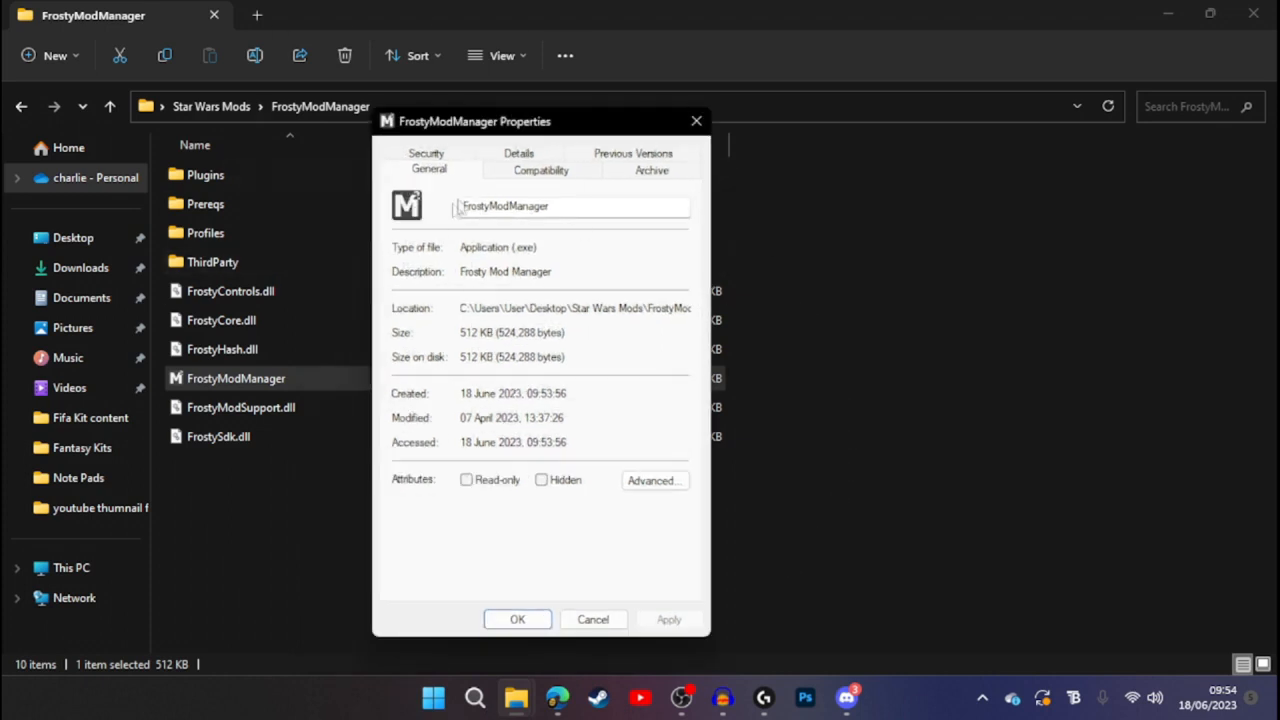
left_click(538, 171)
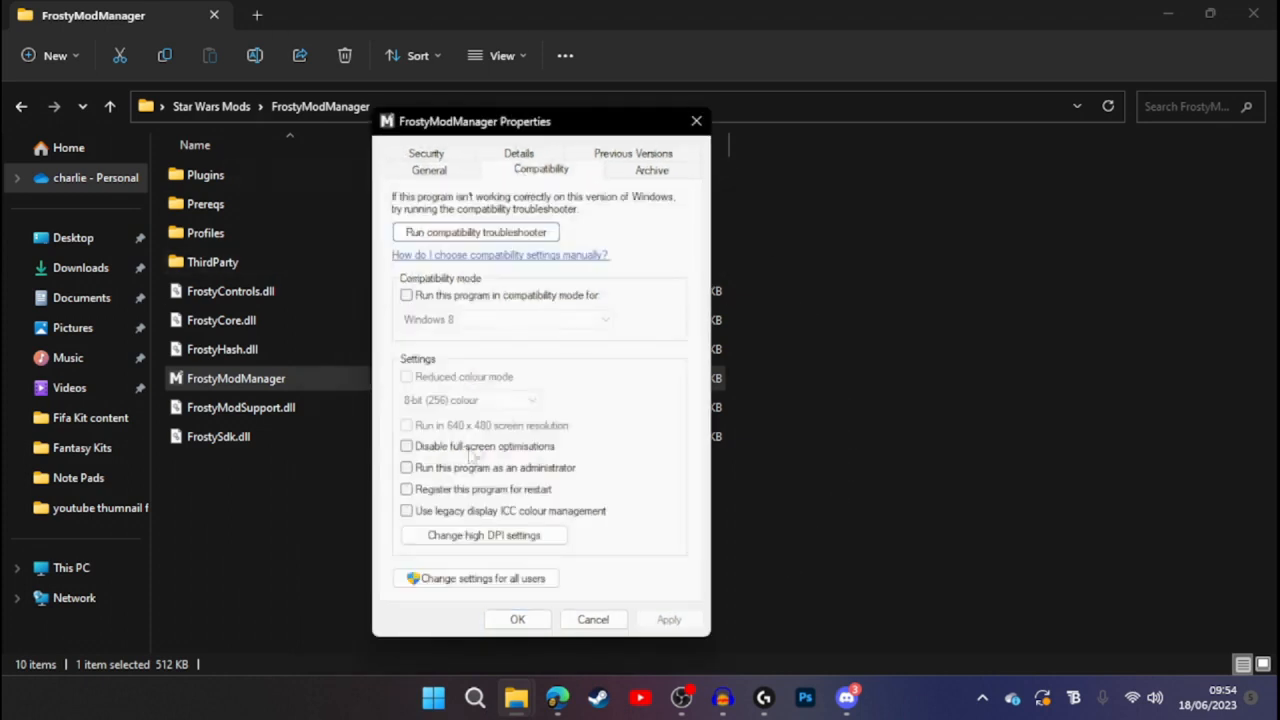
left_click(406, 470)
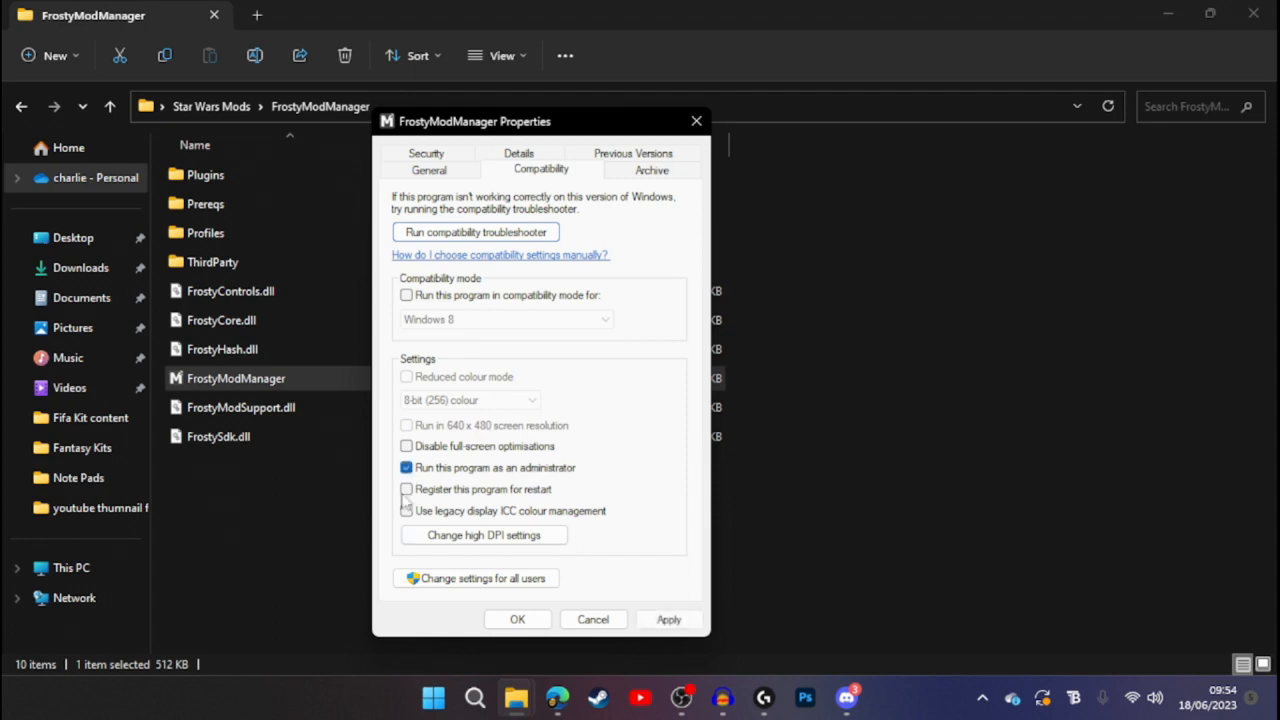
left_click(517, 619)
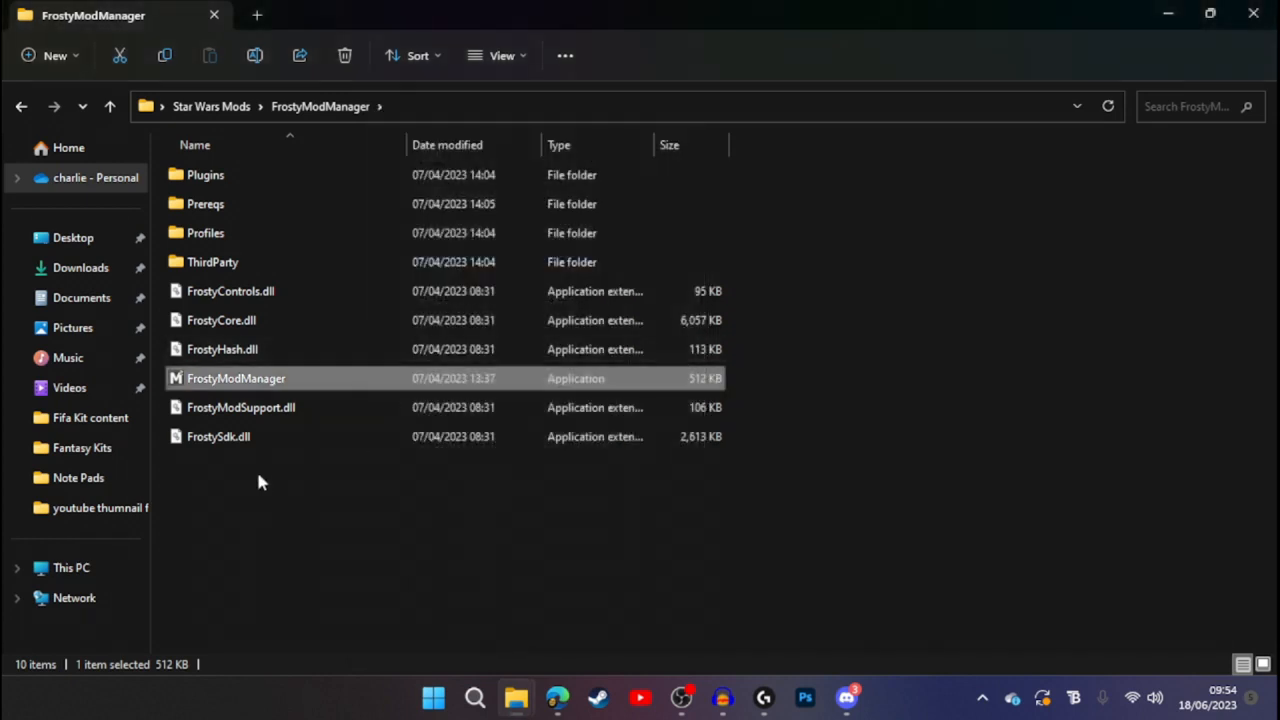
double_click(524, 444)
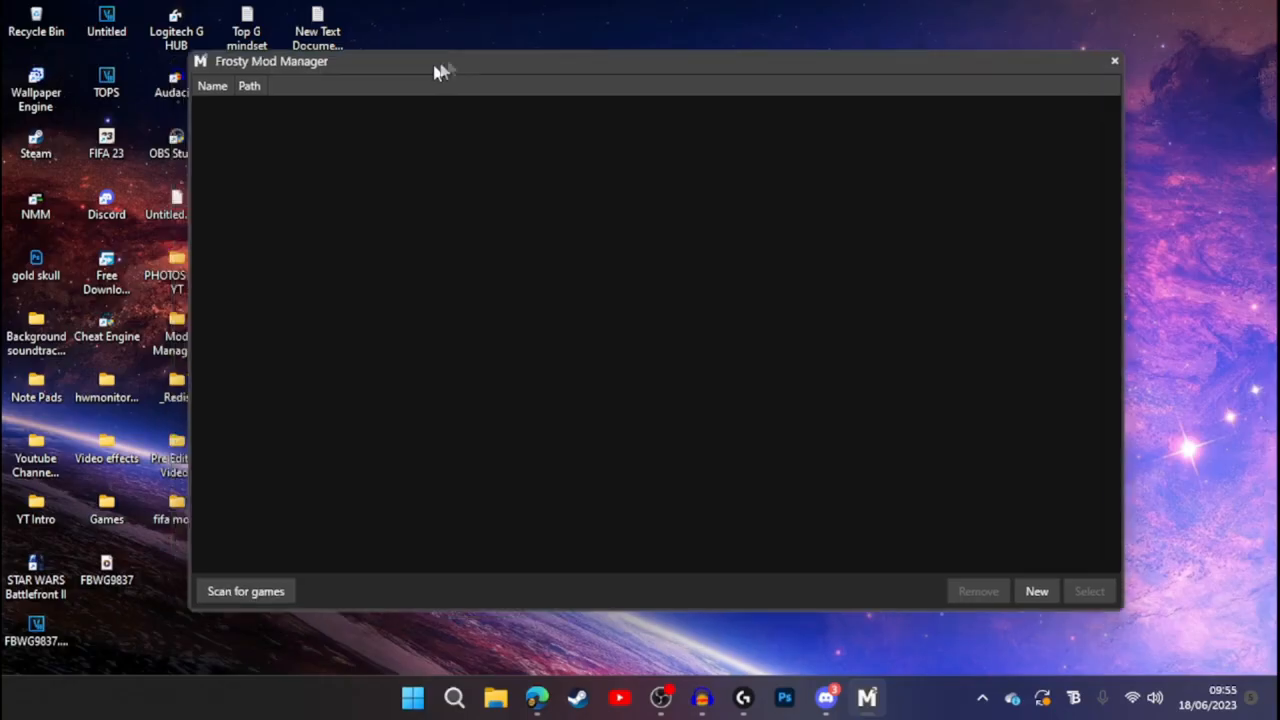
left_click_drag(443, 69, 533, 352)
left_click_drag(625, 347, 598, 70)
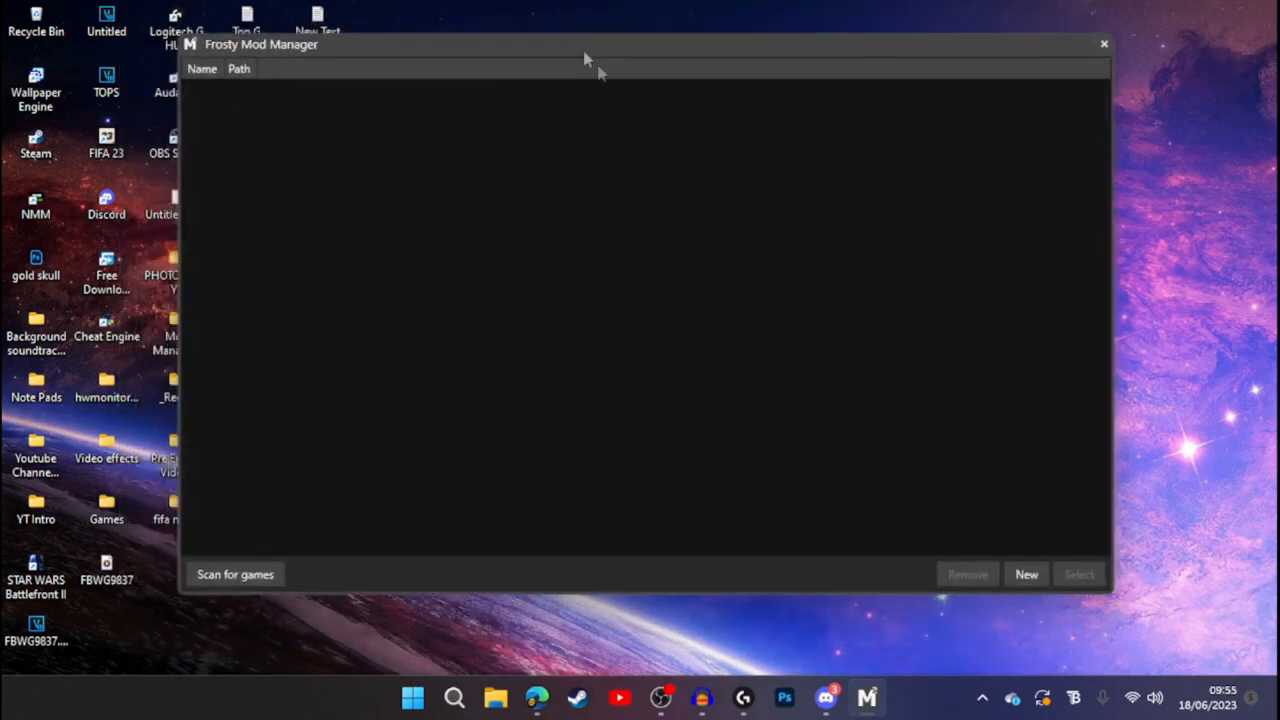
left_click(1030, 572)
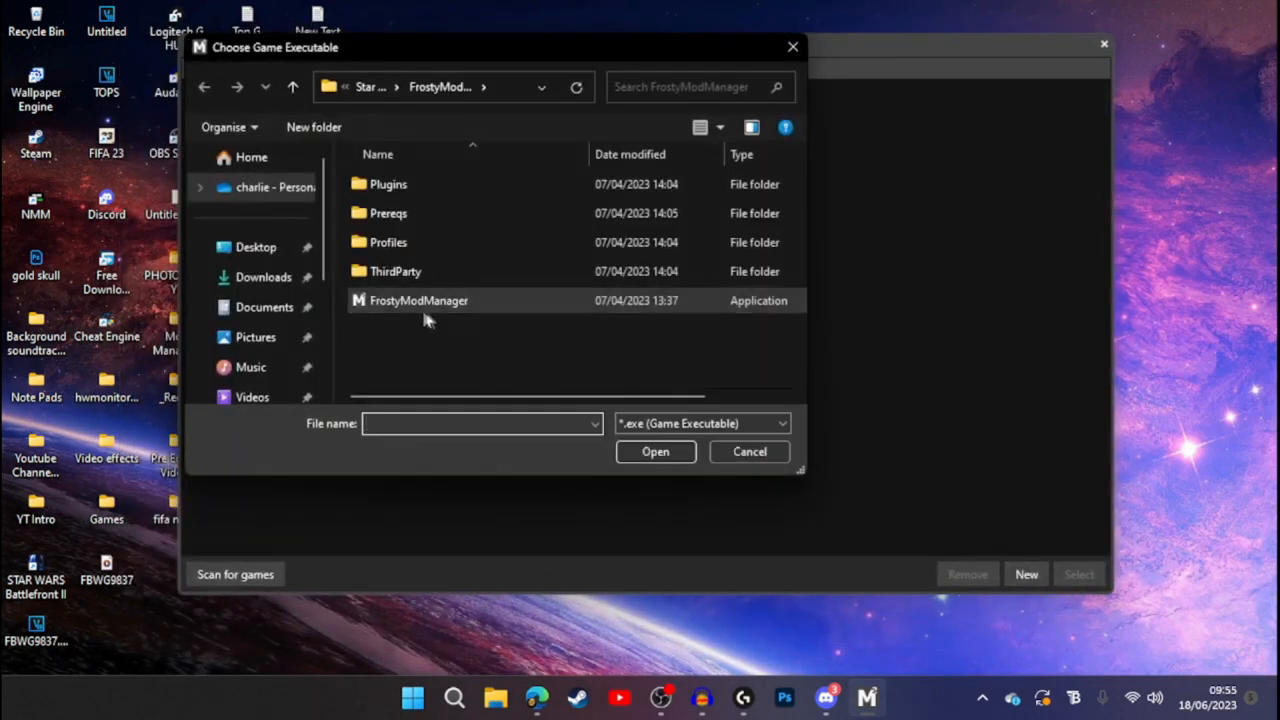
scroll(262, 340, "down", 1)
scroll(278, 338, "down", 1)
scroll(277, 340, "up", 2)
scroll(240, 312, "down", 3)
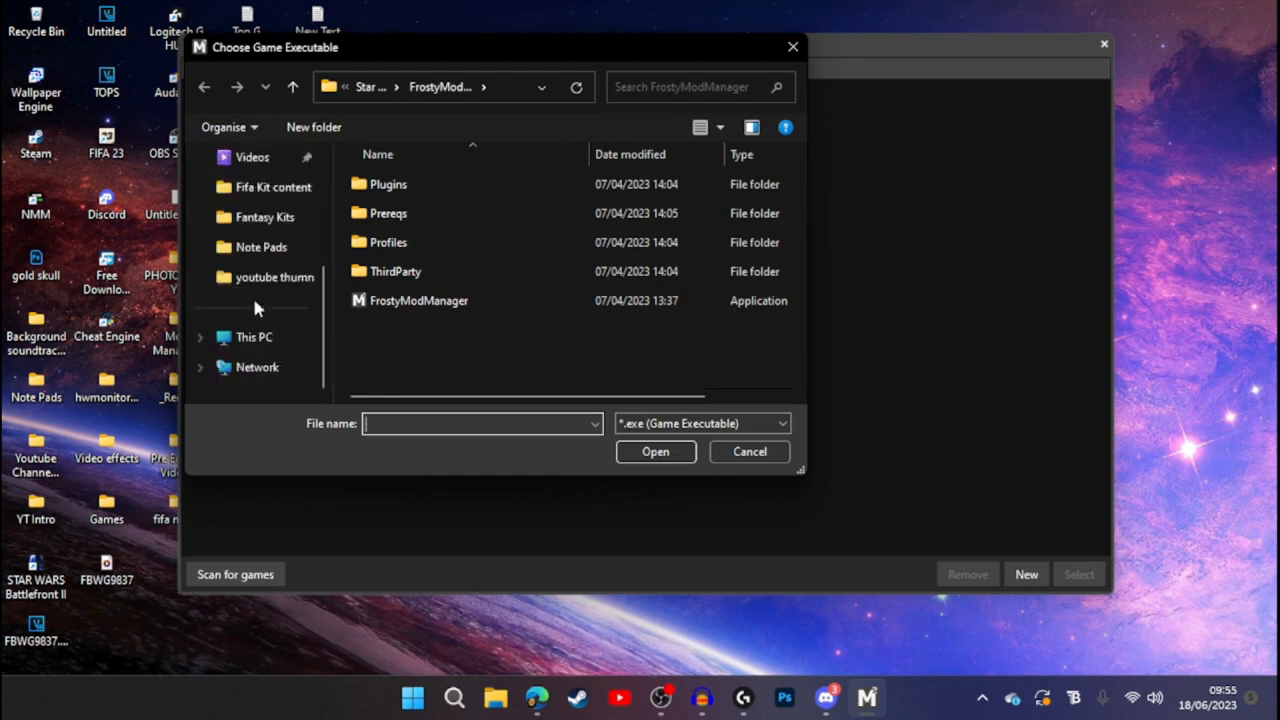
left_click(222, 338)
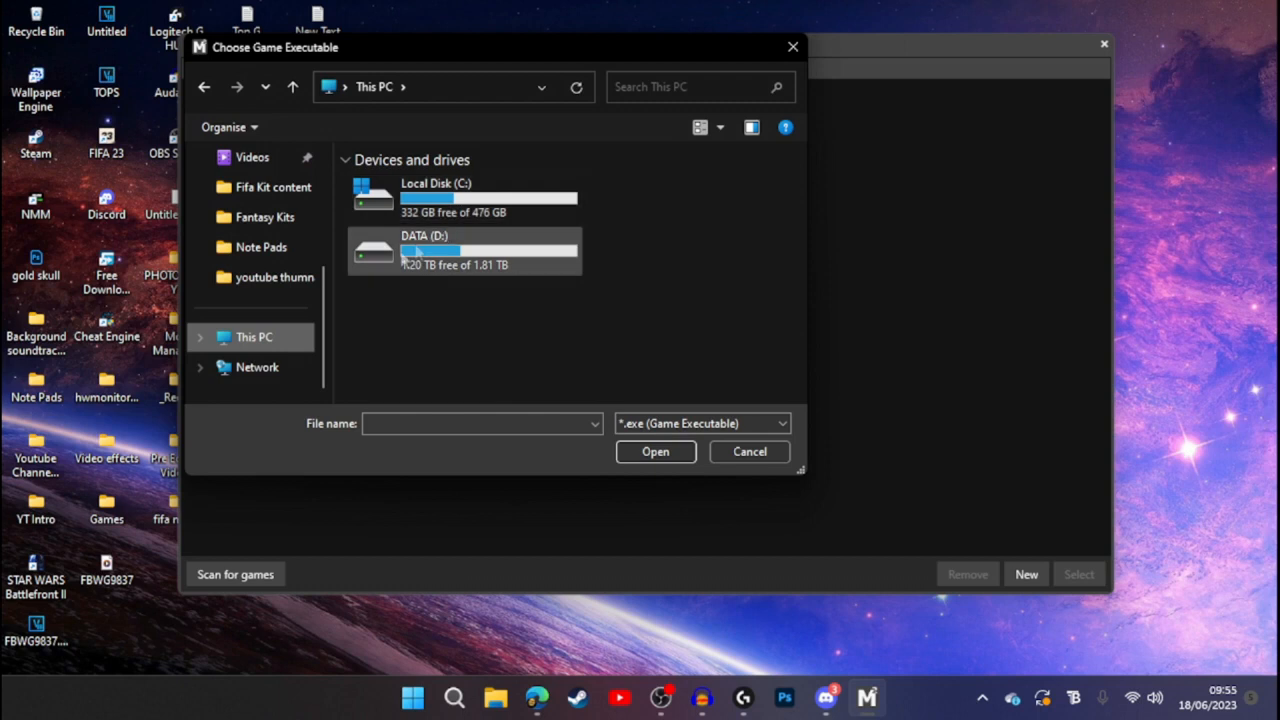
double_click(444, 234)
scroll(478, 330, "down", 2)
scroll(478, 330, "down", 1)
double_click(412, 320)
scroll(410, 289, "down", 1)
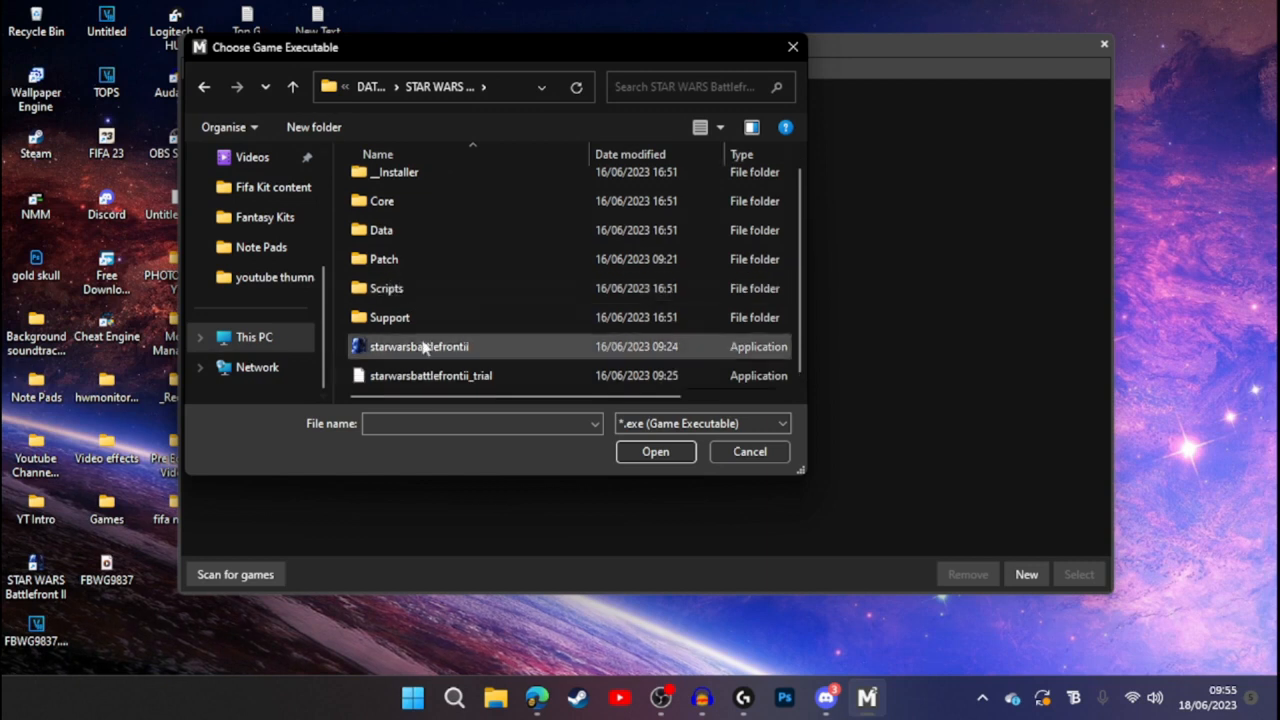
left_click(735, 452)
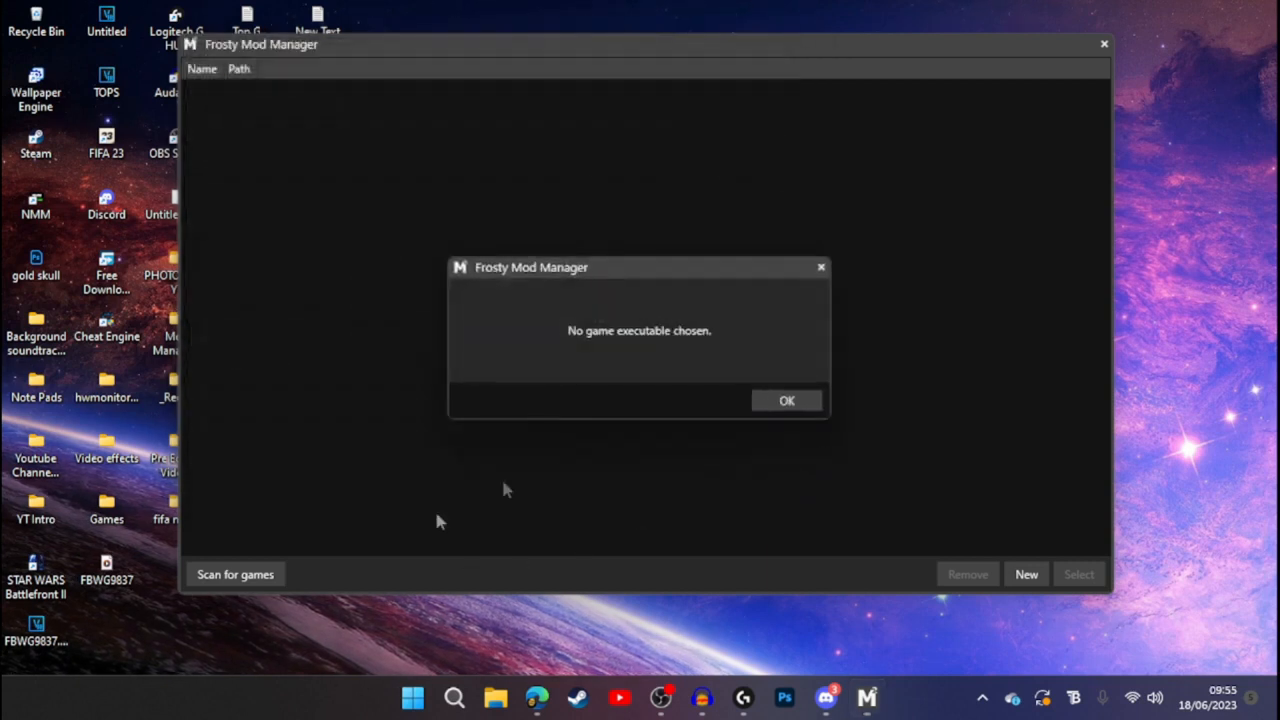
left_click(784, 401)
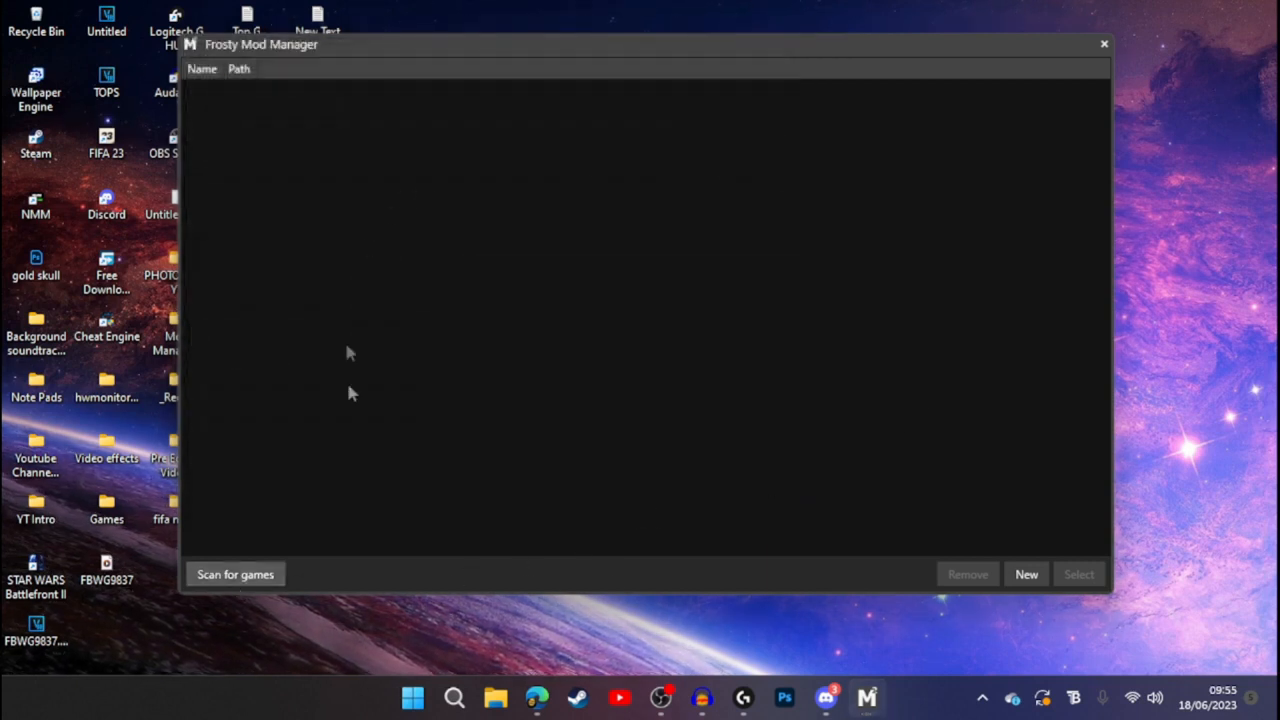
Scan for installed games and load STAR WARS Battlefront II from the resulting list
left_click(218, 574)
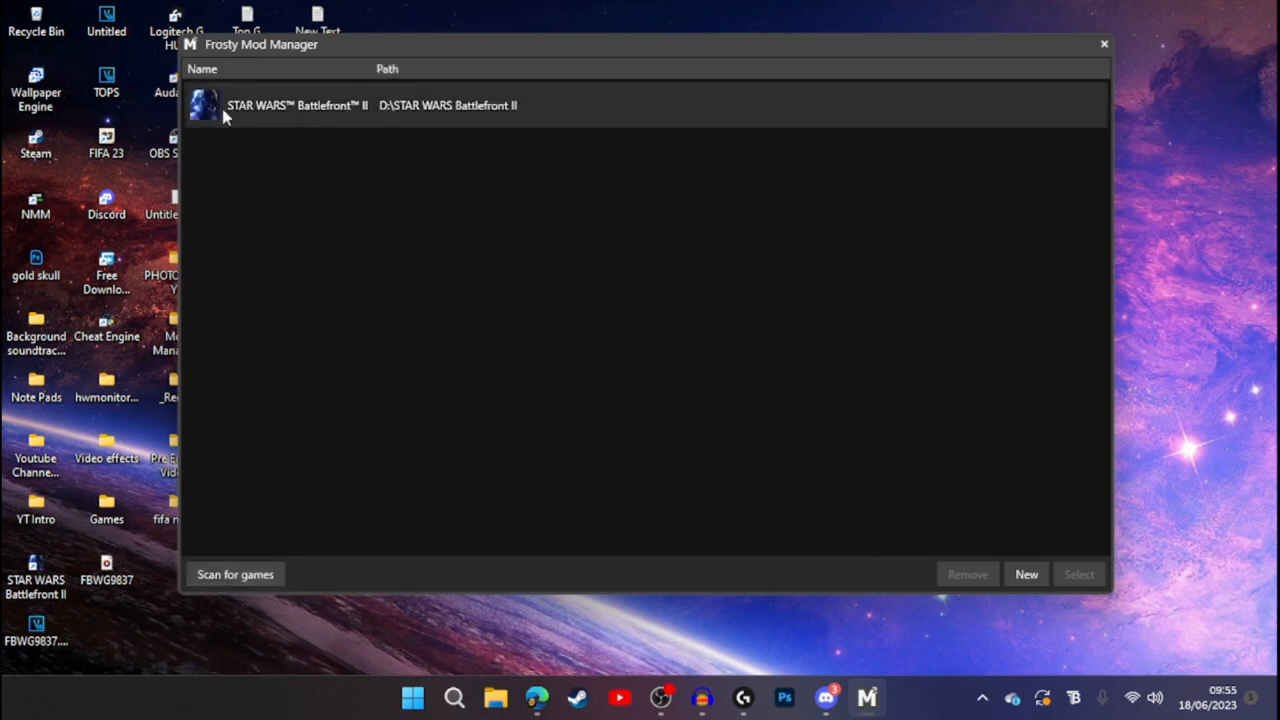
left_click(301, 113)
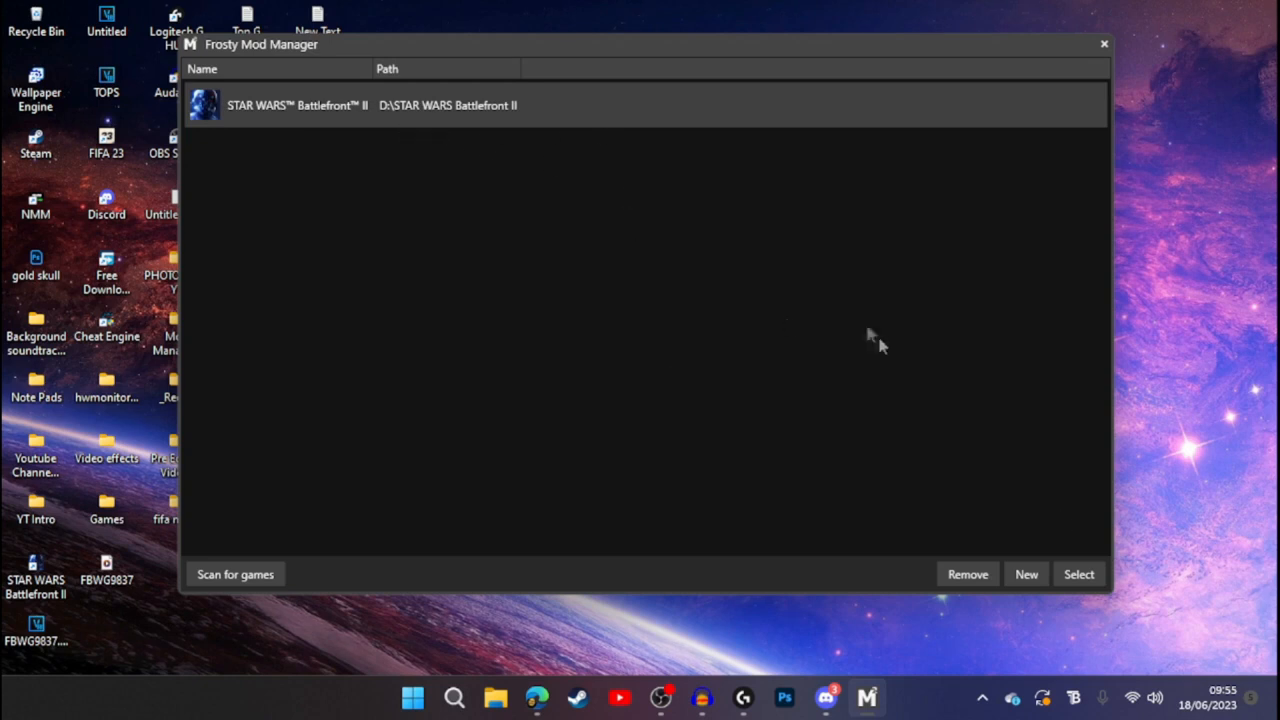
left_click_drag(490, 49, 533, 79)
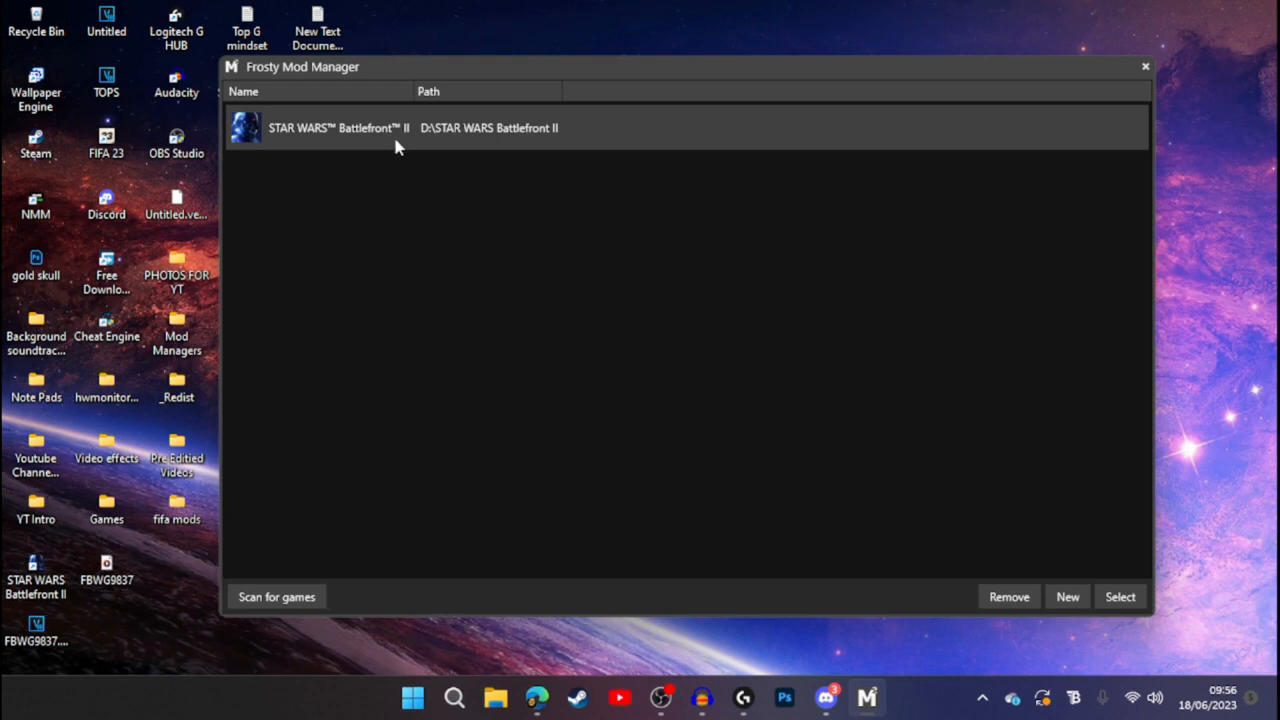
left_click(1121, 597)
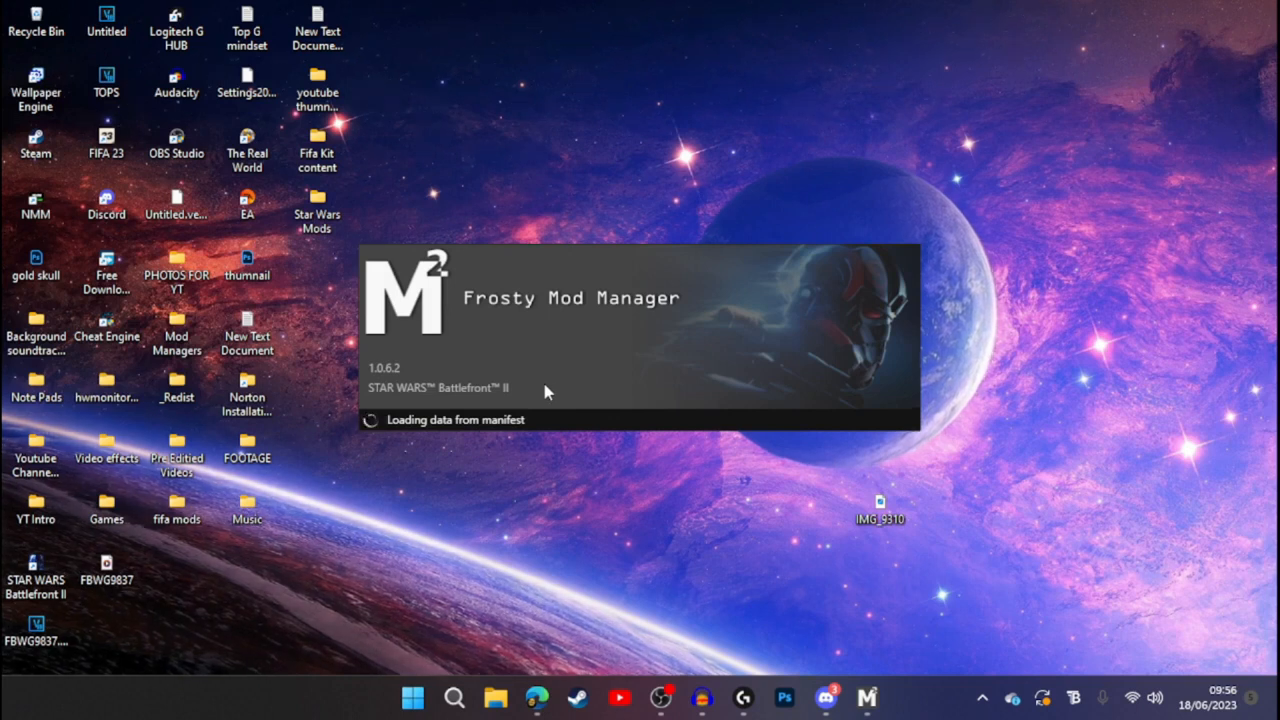
Open the file location of the STAR WARS Battlefront II desktop shortcut in a maximized window and look into its Data folder
right_click(48, 570)
left_click(98, 547)
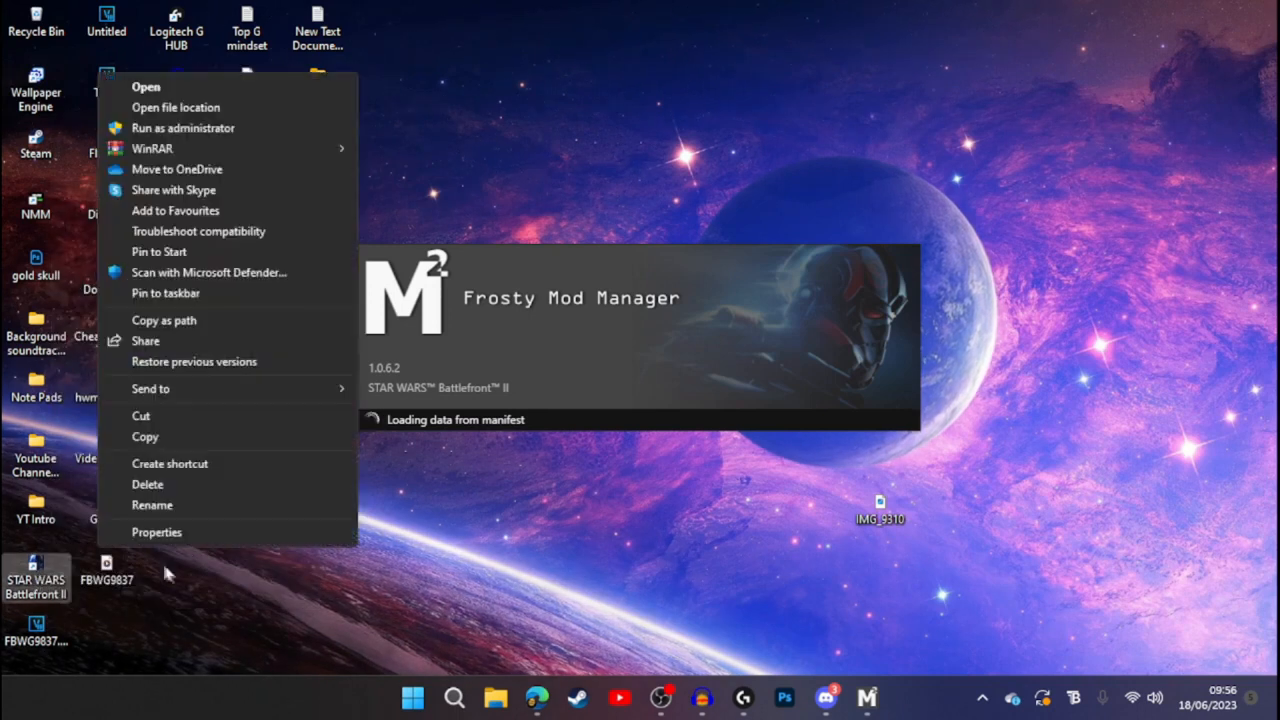
left_click(176, 108)
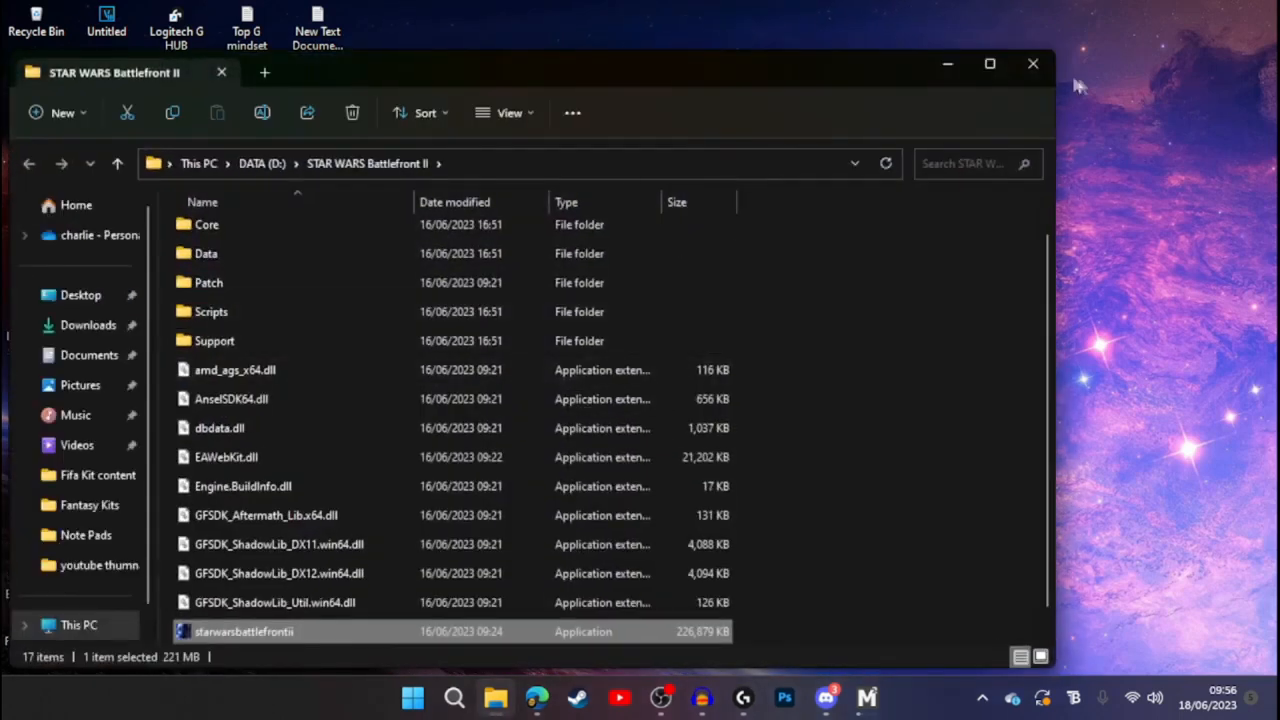
left_click(990, 63)
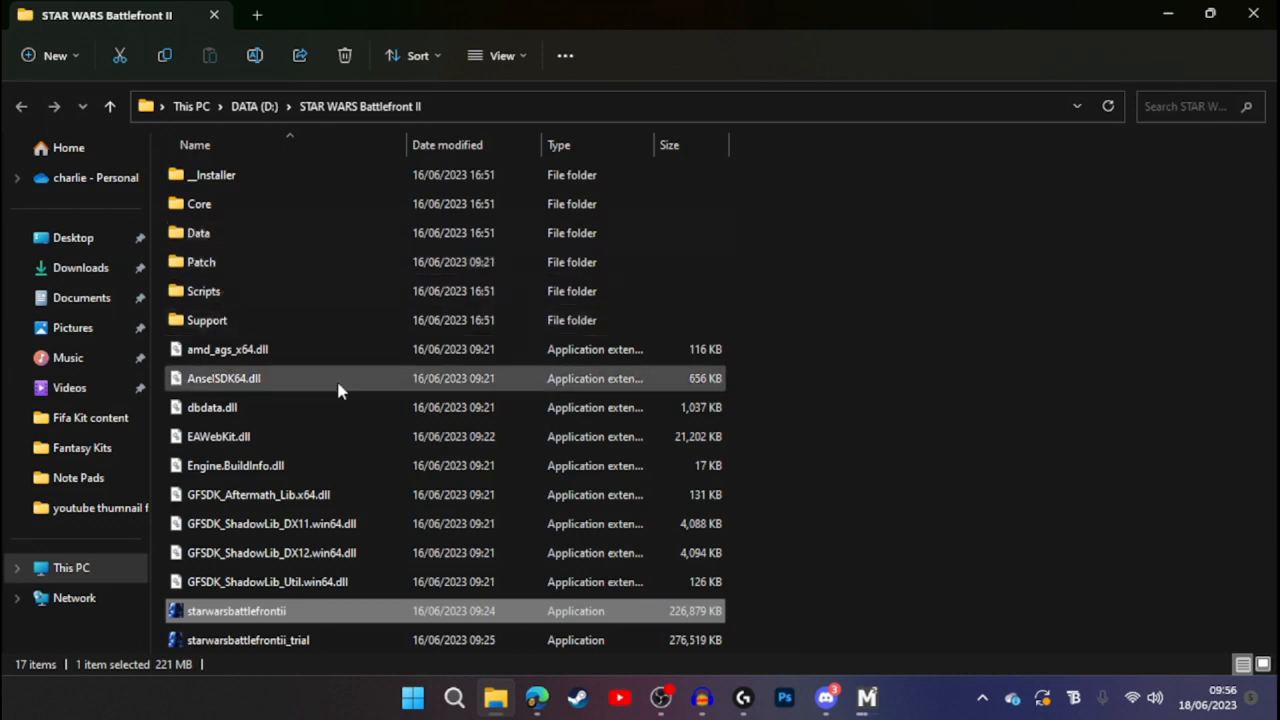
mouse_move(338, 390)
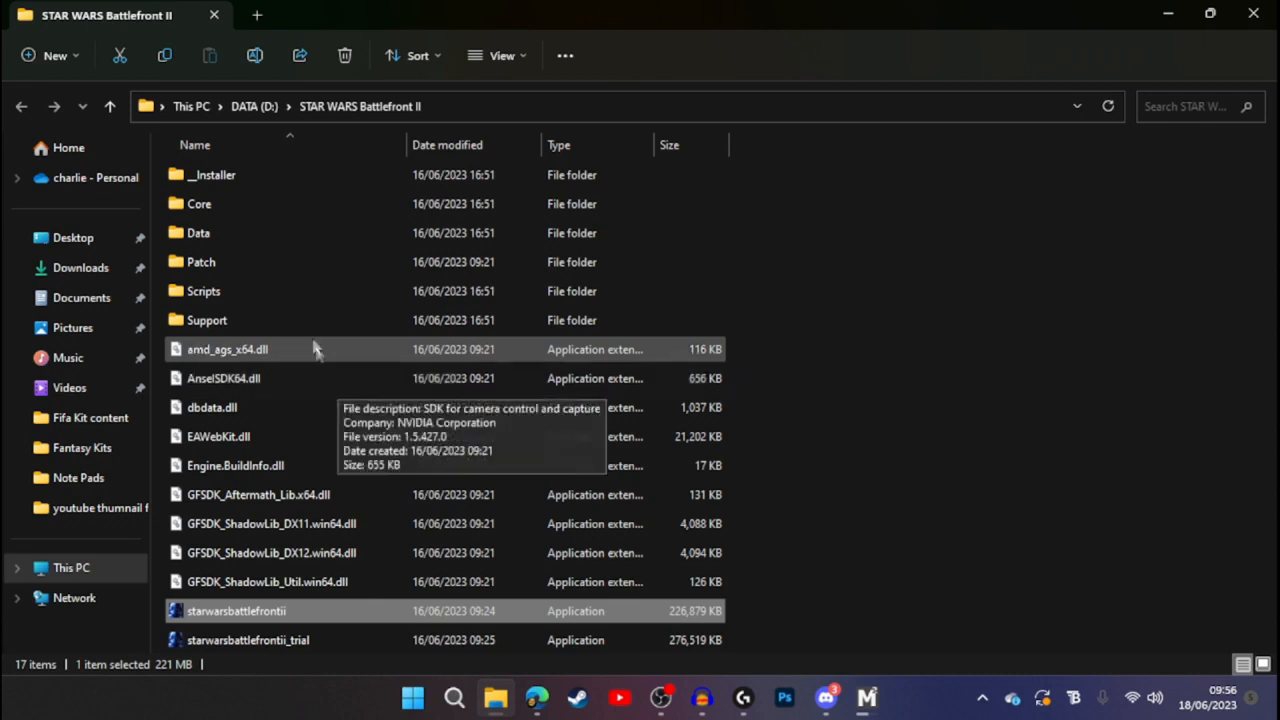
double_click(220, 234)
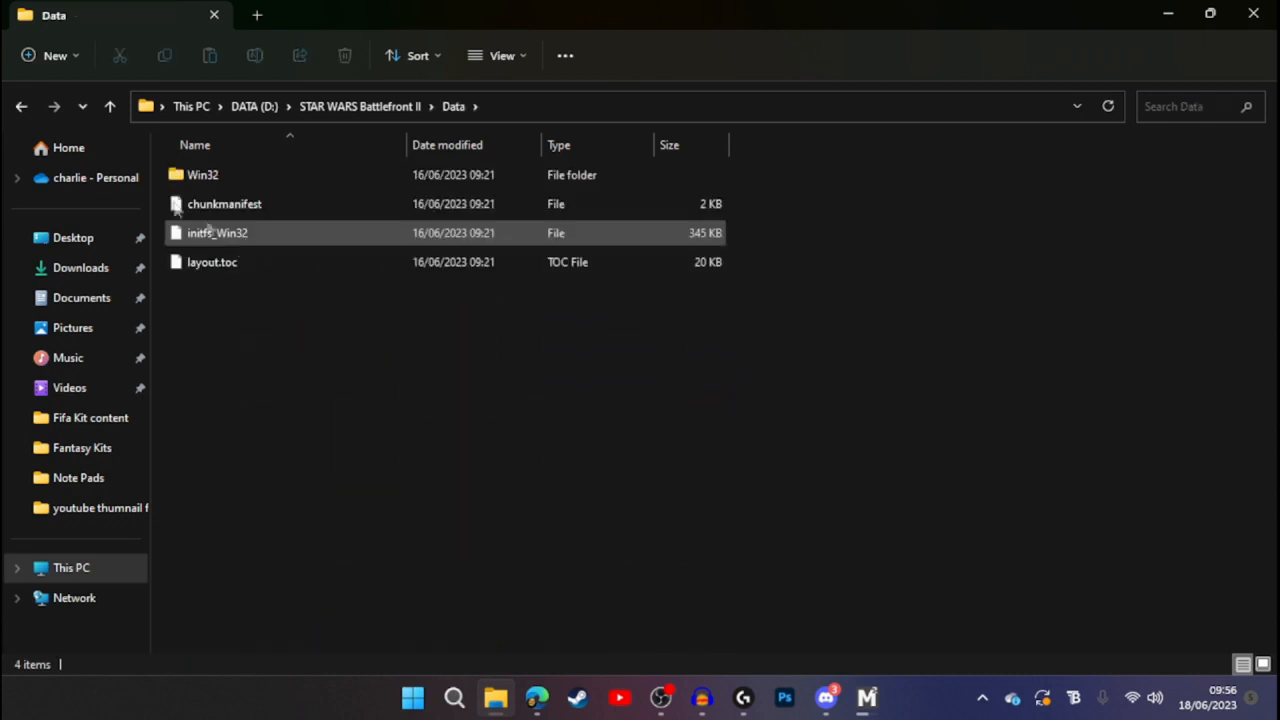
left_click(22, 108)
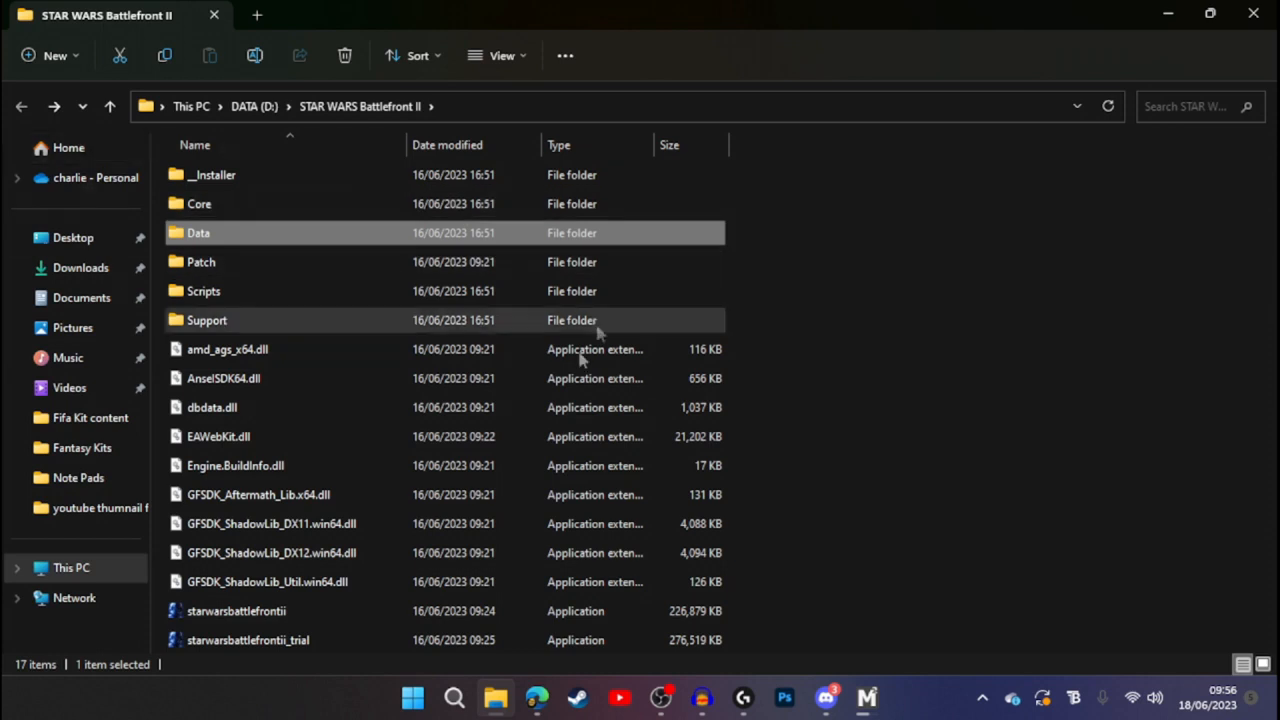
Check the run-as-administrator option in the compatibility settings of the starwarsbattlefrontii application and close the game folder
left_click(250, 612)
right_click(250, 612)
left_click(282, 590)
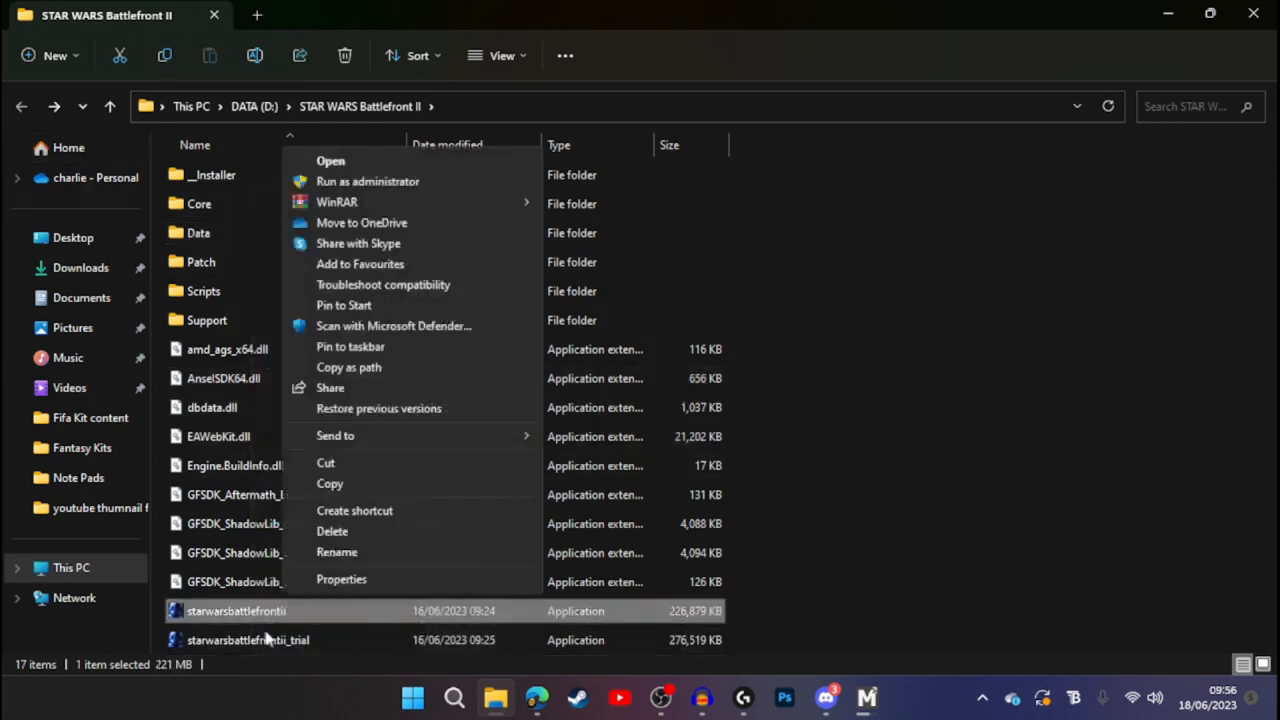
left_click(335, 580)
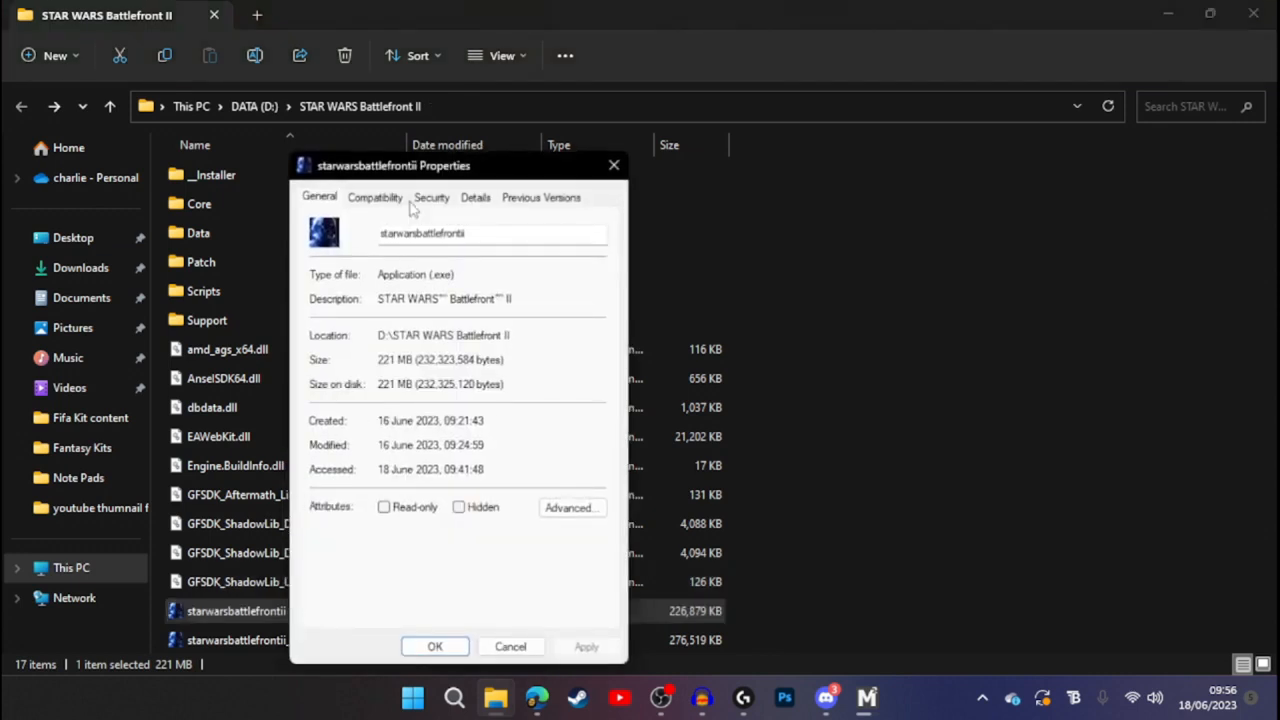
left_click(375, 197)
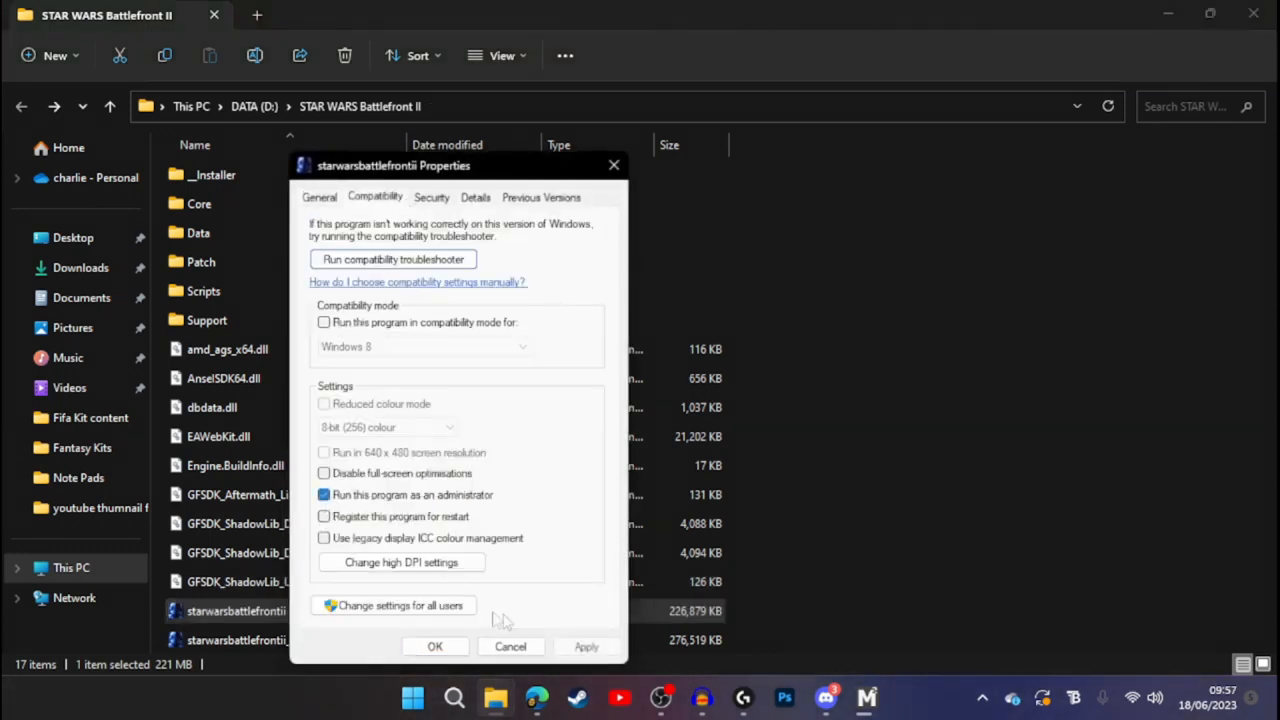
left_click(428, 646)
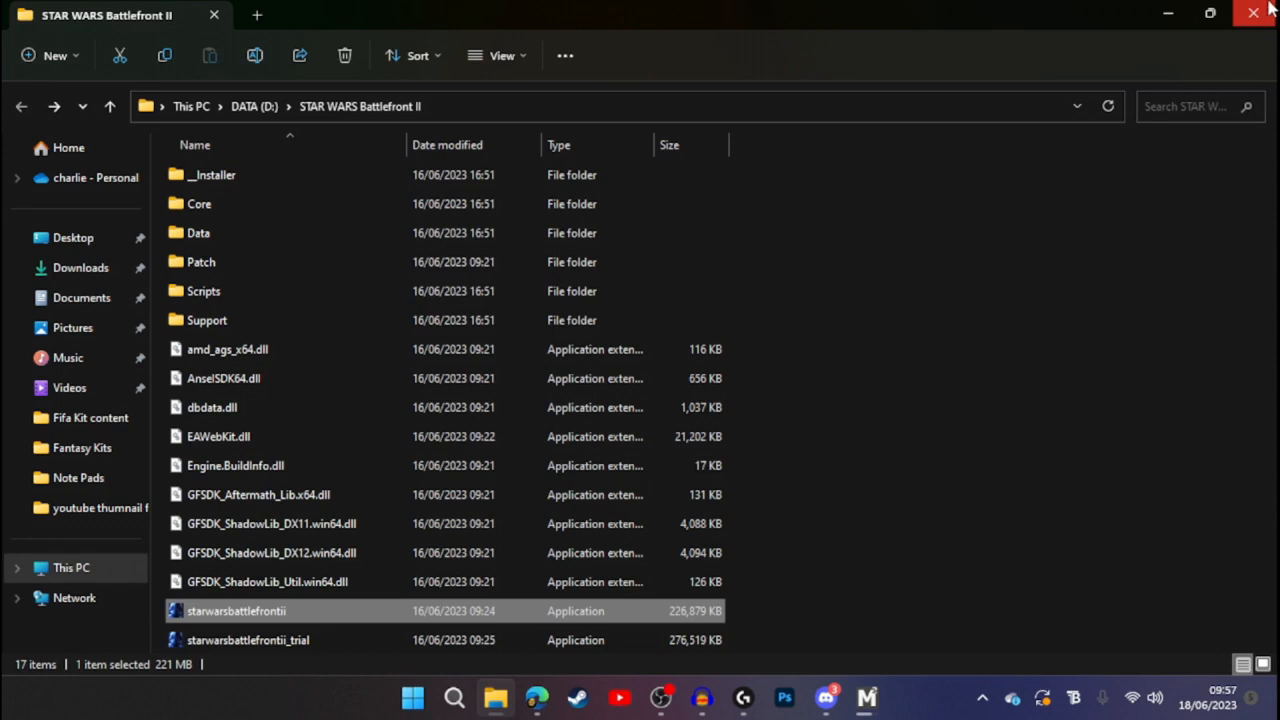
left_click(1265, 10)
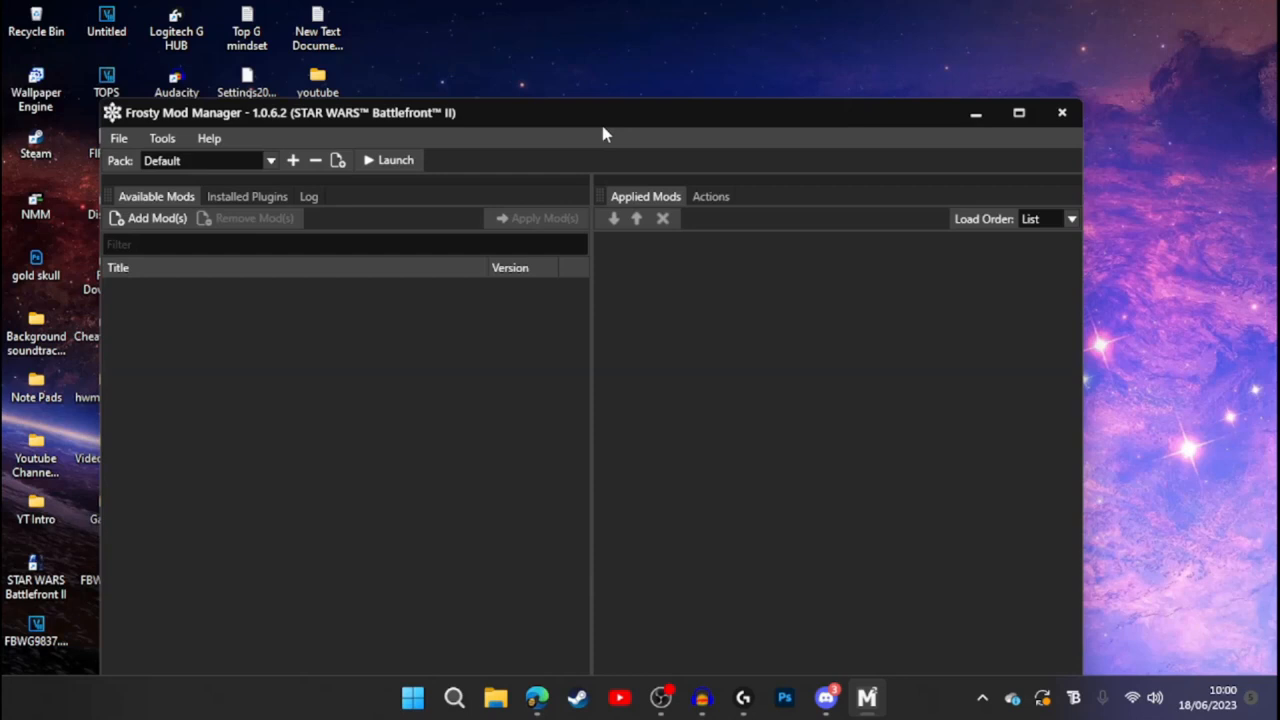
Minimize Frosty Mod Manager and switch to the FrostyFix GitHub page in Microsoft Edge
left_click_drag(603, 130, 660, 49)
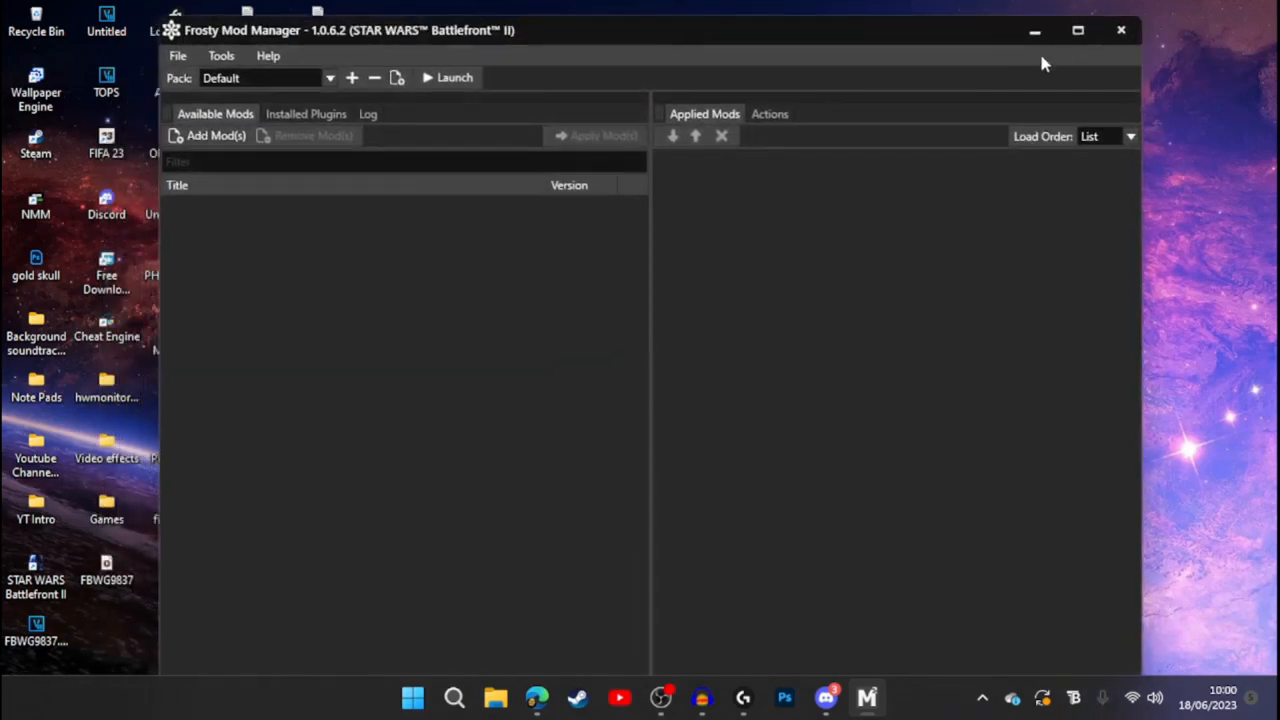
left_click_drag(692, 37, 667, 39)
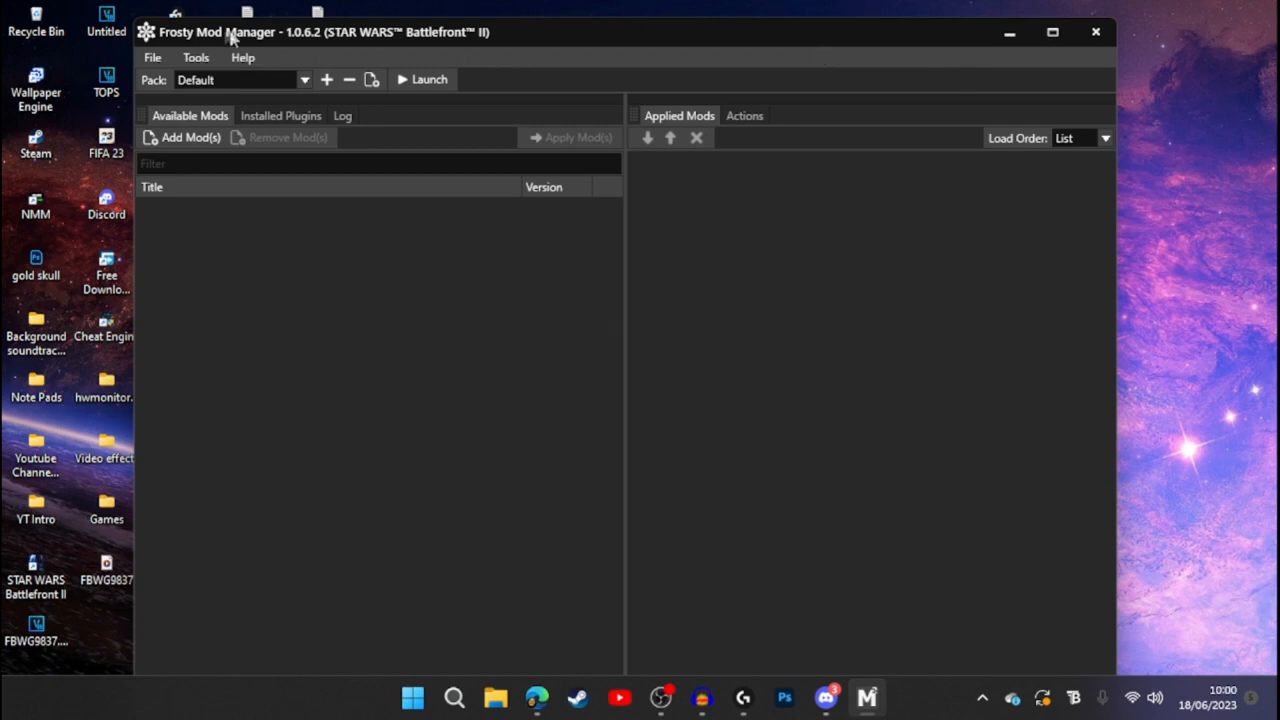
left_click_drag(292, 35, 299, 32)
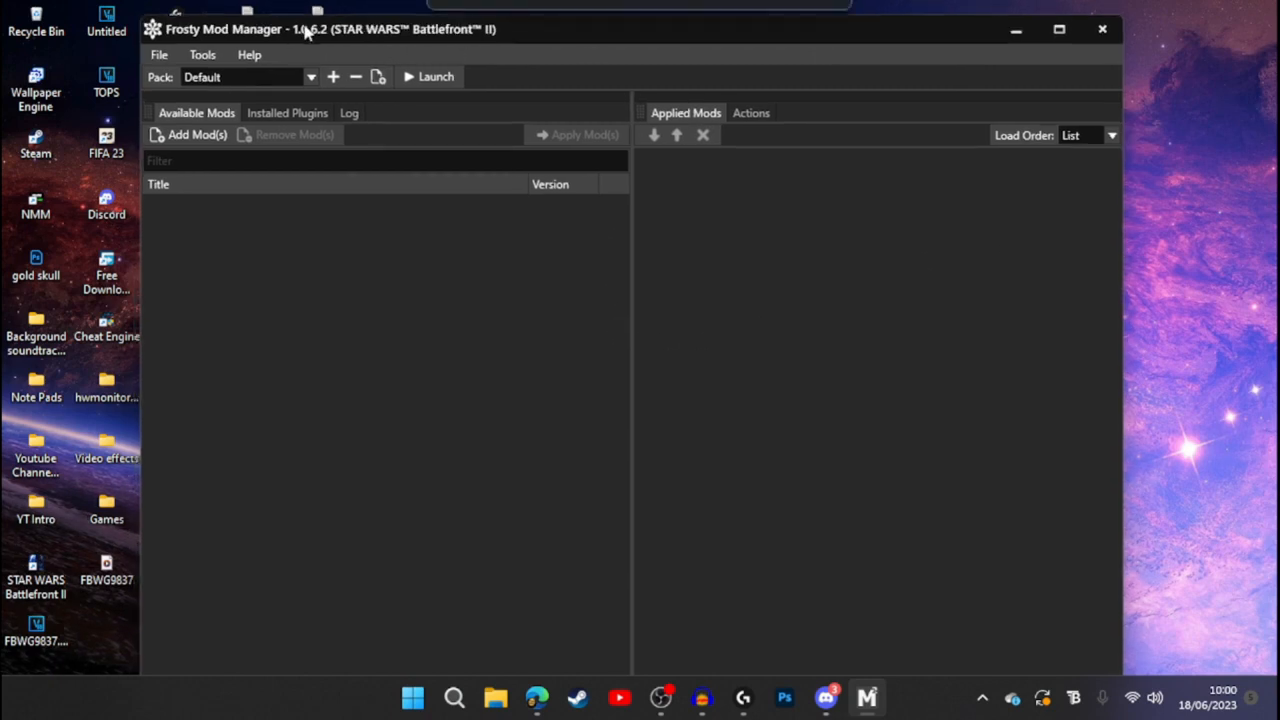
left_click(1013, 33)
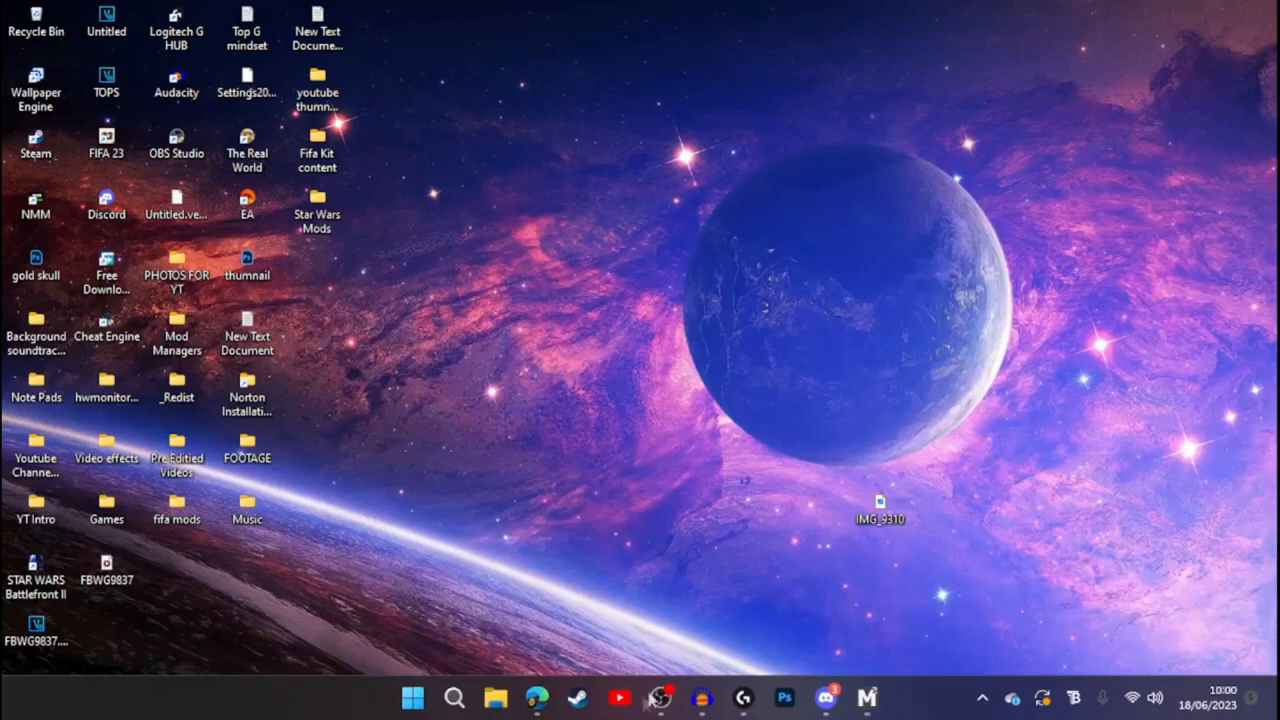
left_click(537, 697)
left_click(370, 14)
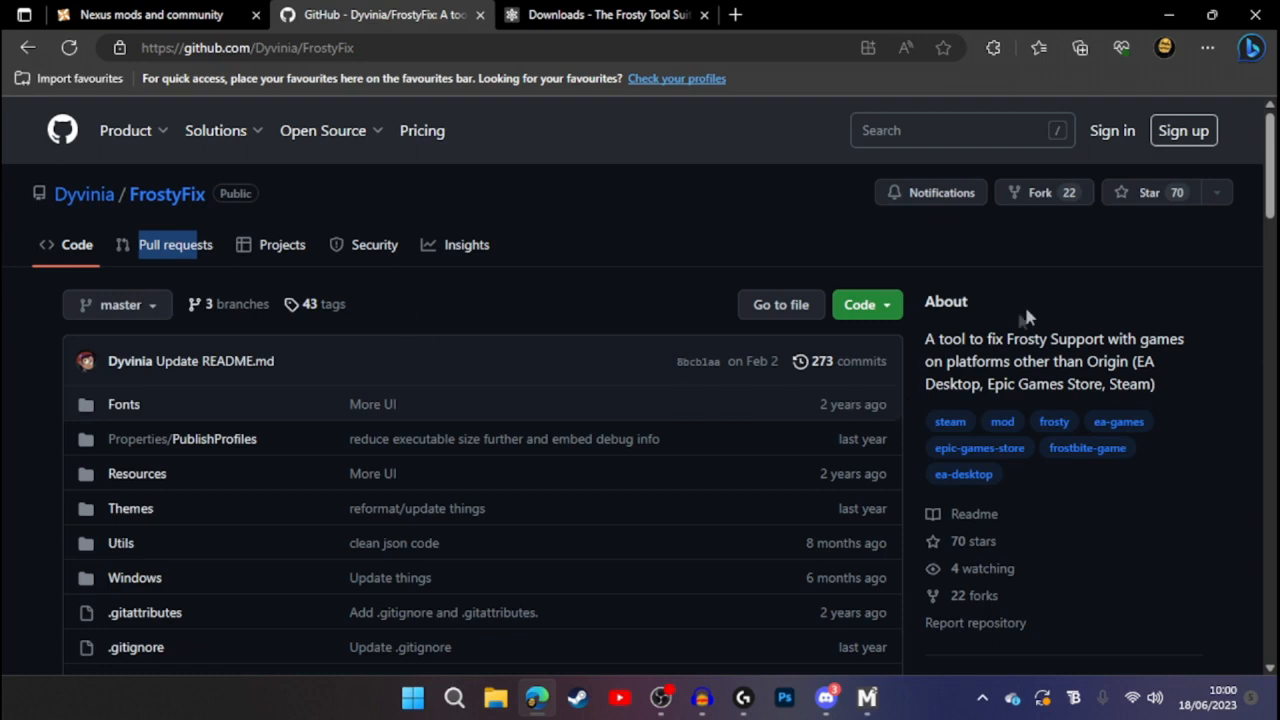
Show the FrostyFix repository's ZIP download option, open FrostyFix-master.zip from the browser's downloads and minimize the browser
left_click(875, 312)
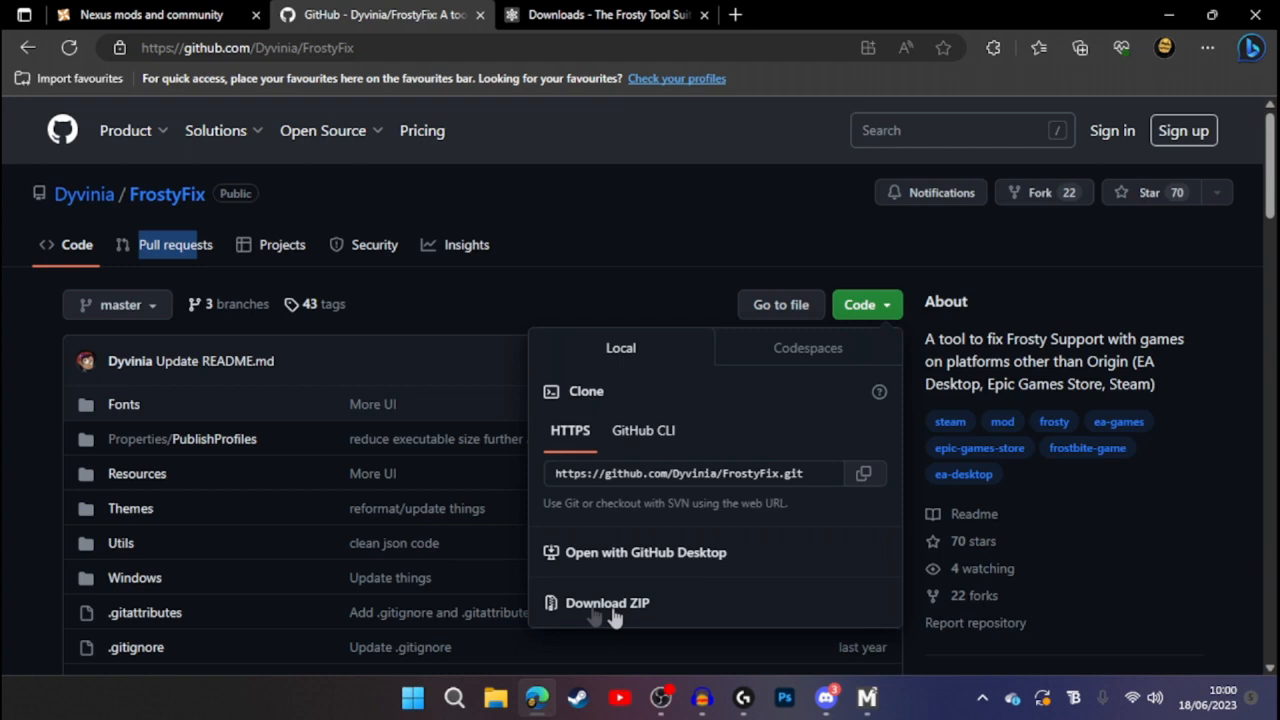
left_click(1206, 50)
left_click(910, 284)
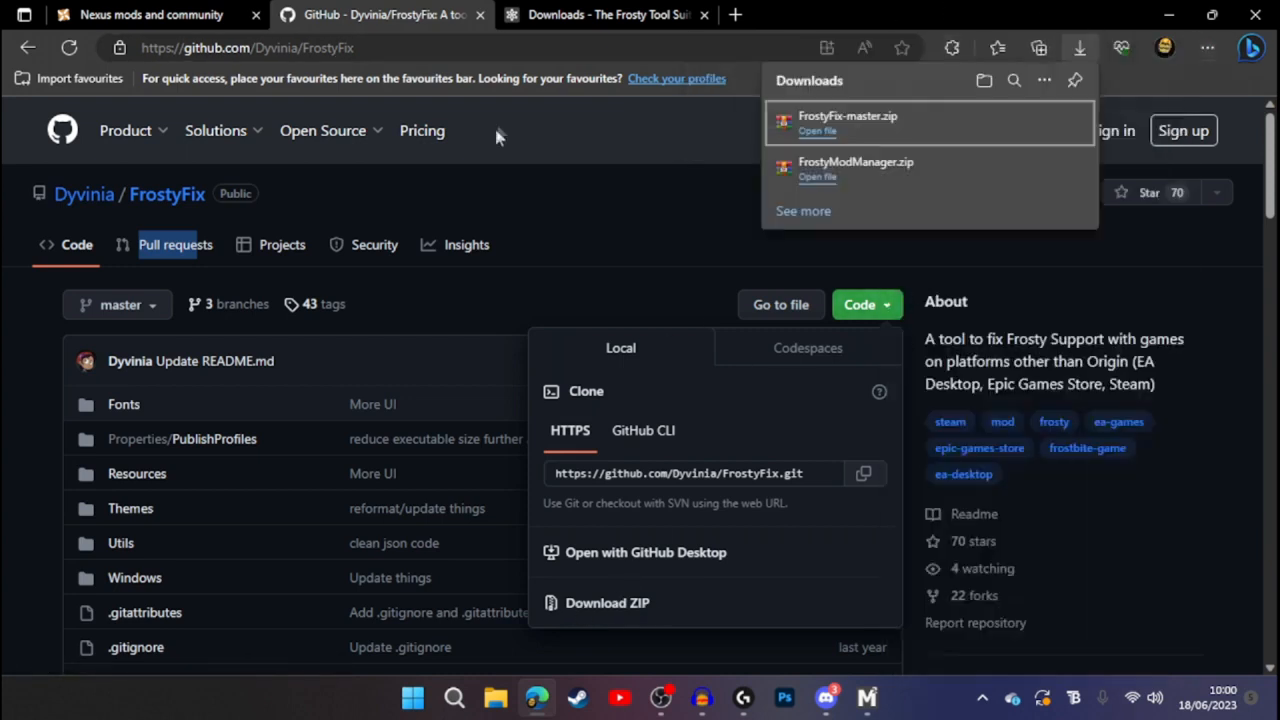
left_click(1220, 9)
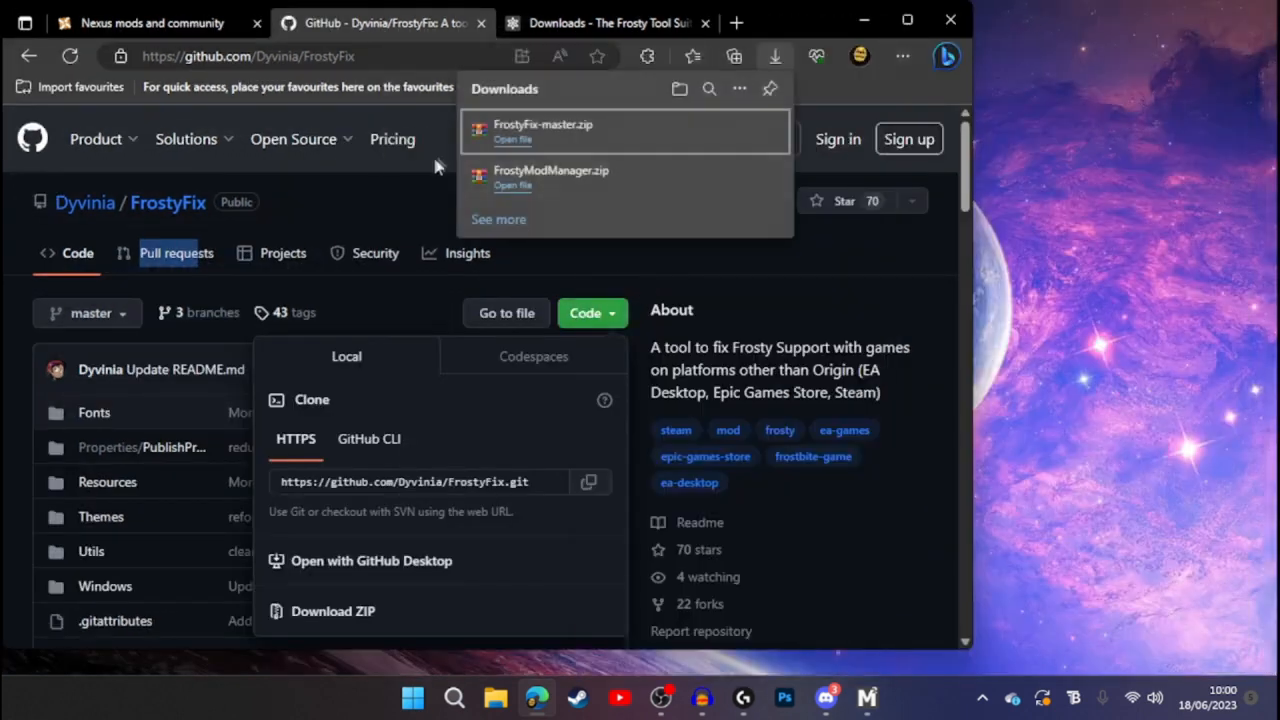
left_click(515, 139)
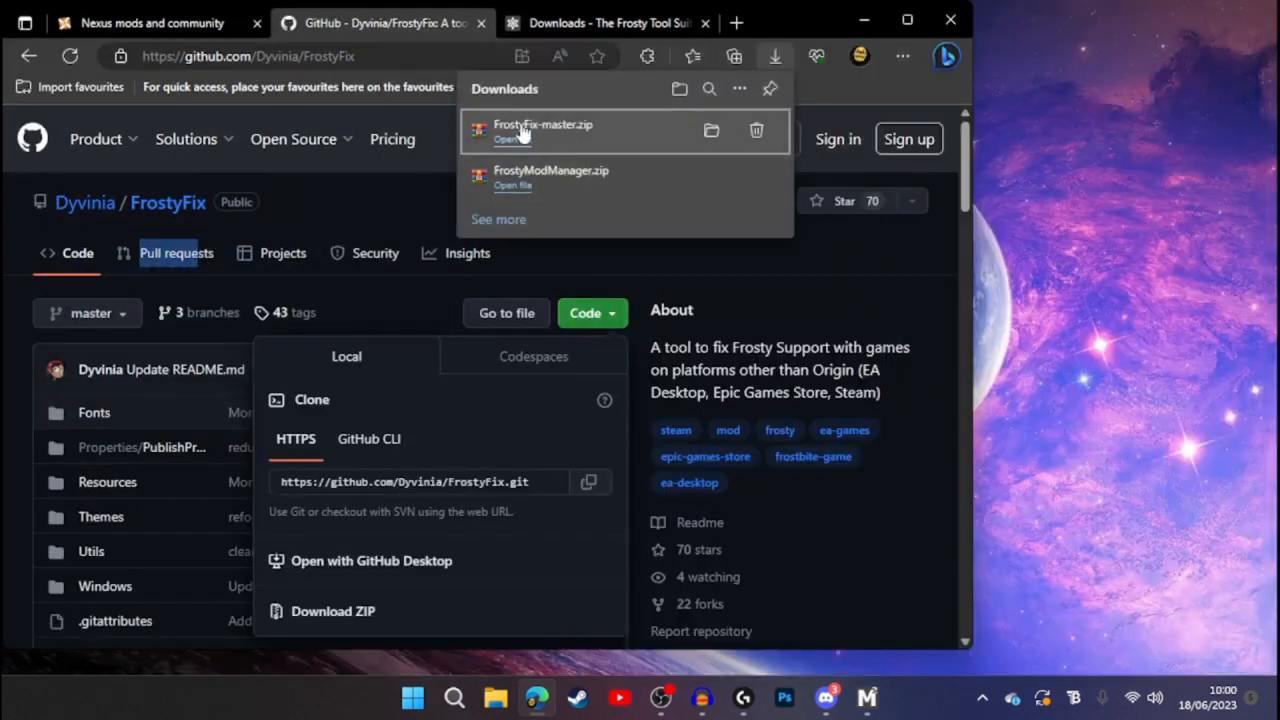
left_click(950, 19)
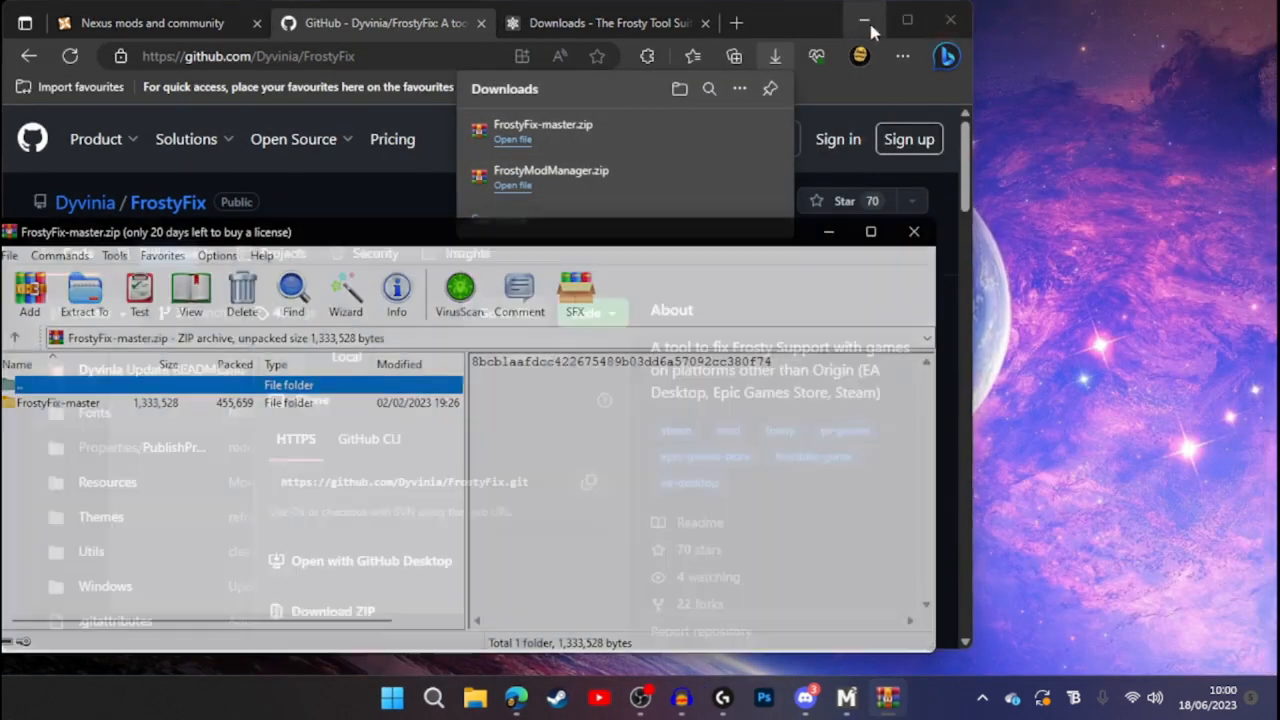
Extract the FrostyFix-master folder from the archive into the Star Wars Mods desktop folder and open that folder
left_click_drag(630, 248, 1046, 206)
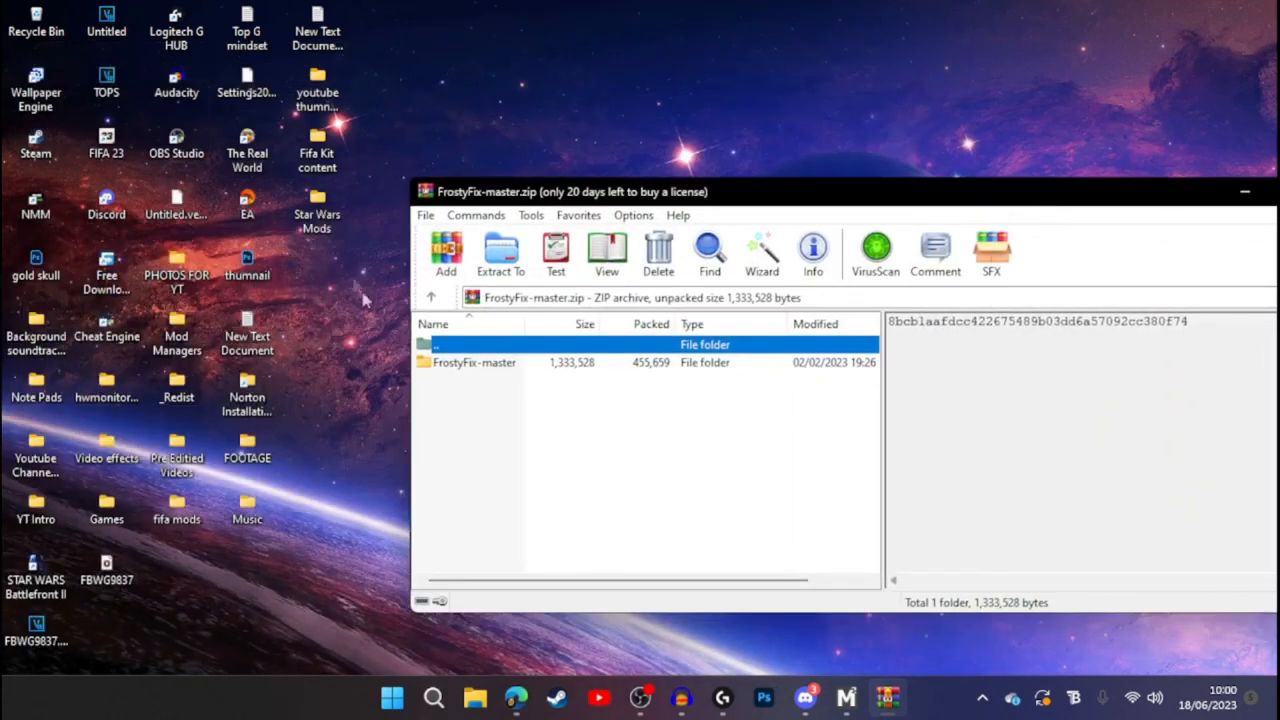
left_click(472, 362)
left_click(332, 232)
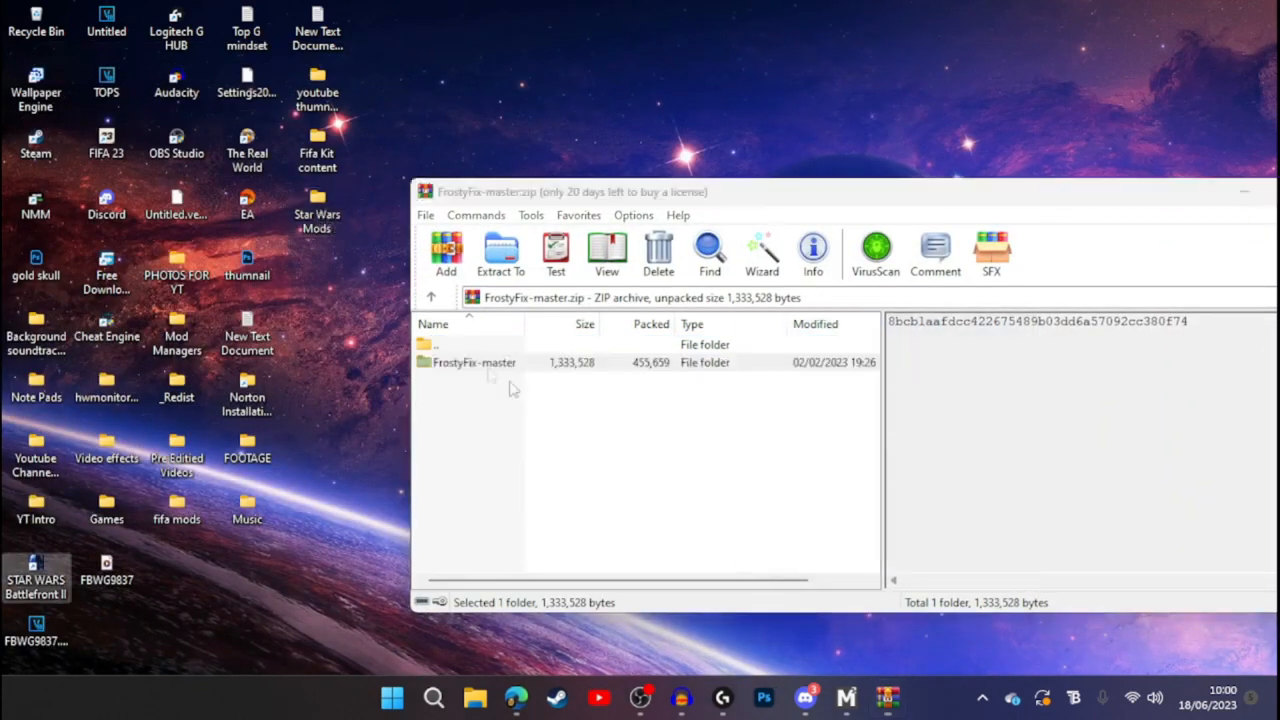
left_click_drag(684, 199, 292, 199)
left_click(936, 191)
double_click(330, 212)
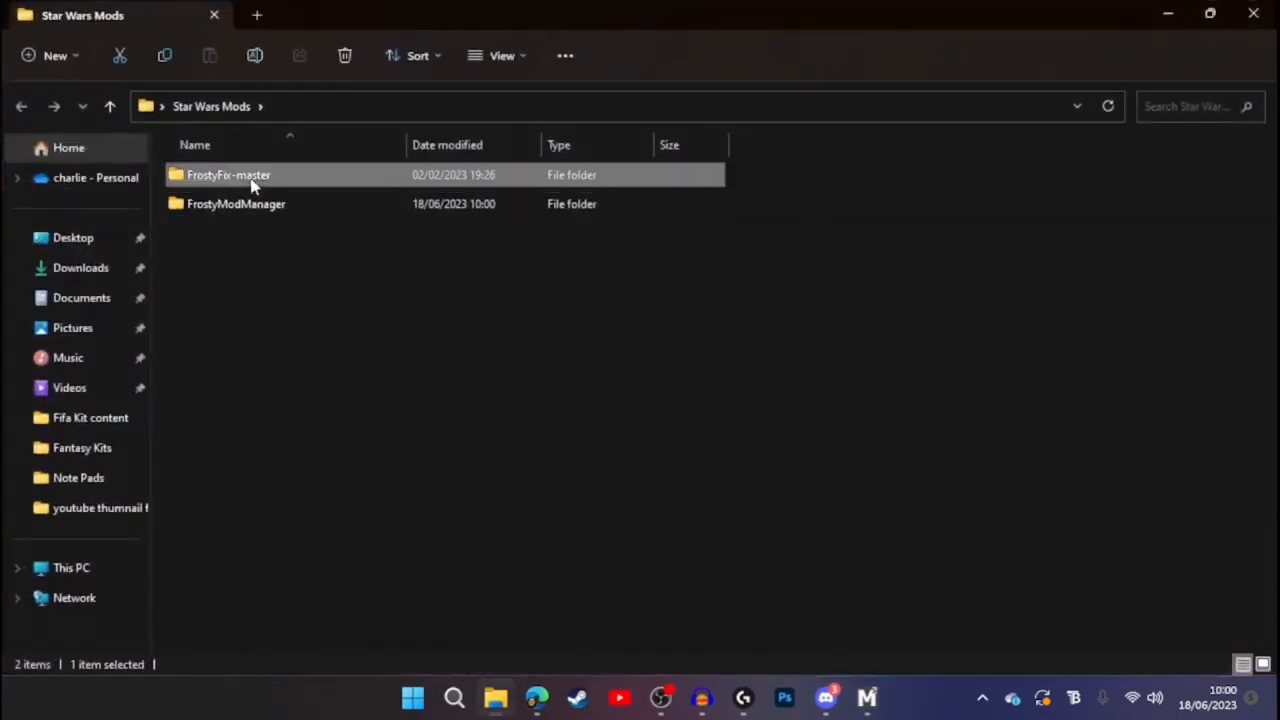
Open the FrostyFix folder in Star Wars Mods and switch to the FrostyFix GitHub page in Microsoft Edge
double_click(250, 180)
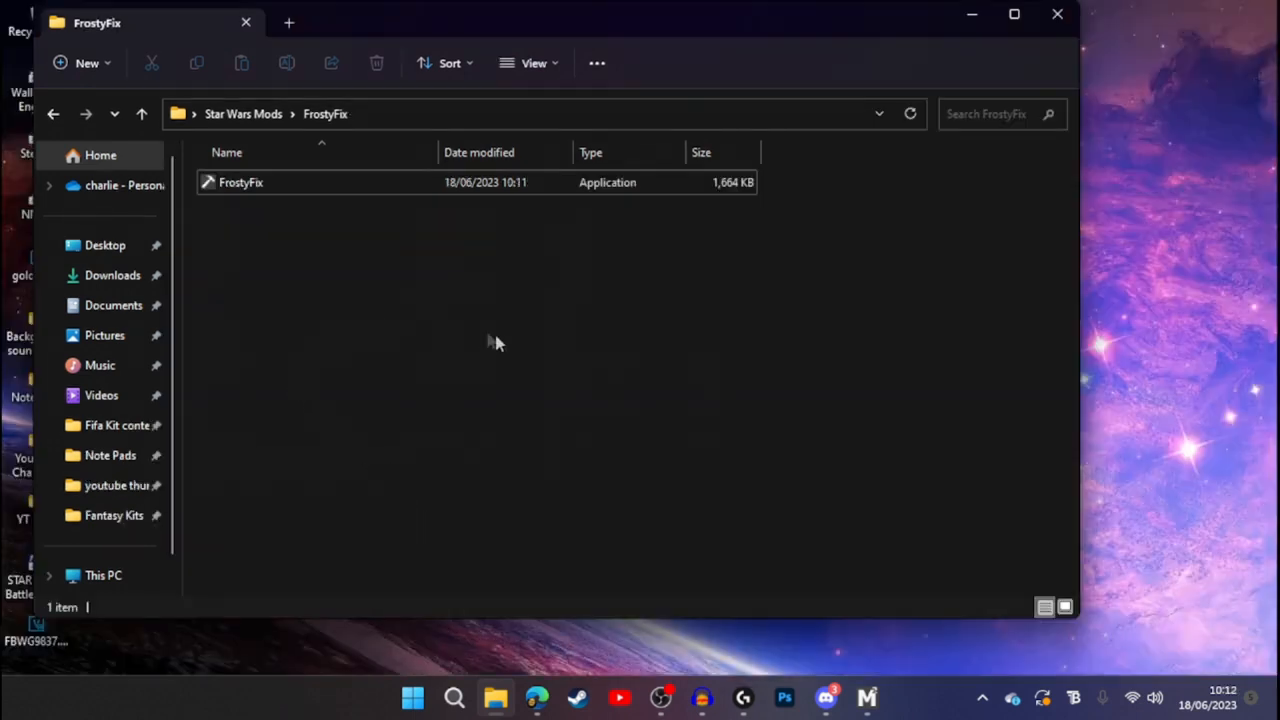
left_click_drag(433, 31, 566, 47)
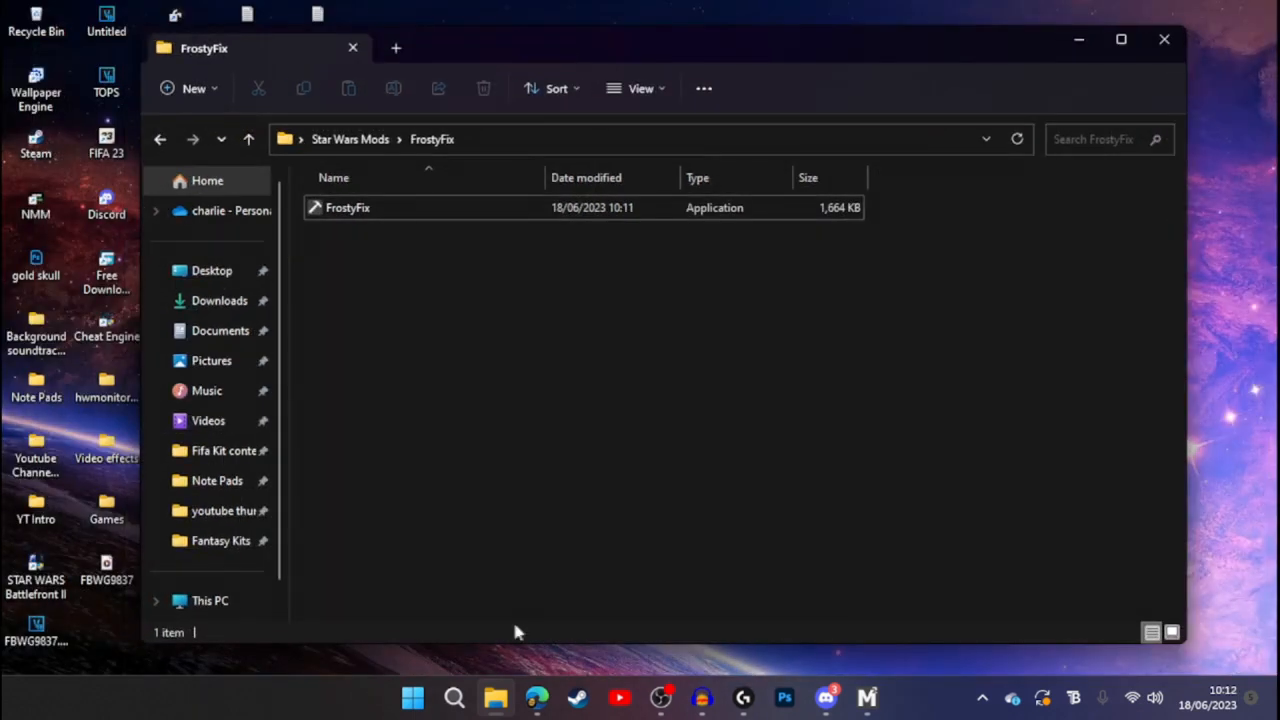
mouse_move(549, 709)
left_click(535, 590)
scroll(356, 329, "up", 10)
left_click(358, 24)
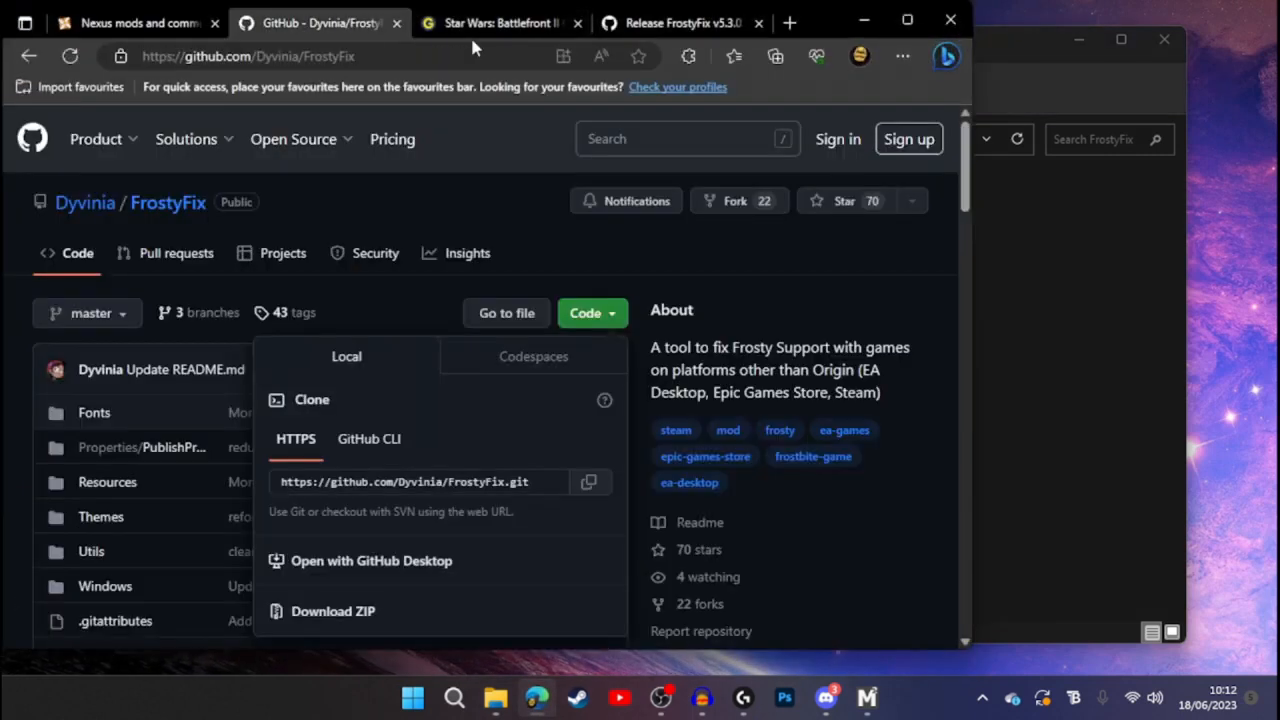
Close the Star Wars: Battlefront II browser tab and return to the FrostyFix repository page
left_click(500, 22)
left_click(577, 22)
left_click(320, 22)
left_click(495, 22)
left_click(372, 30)
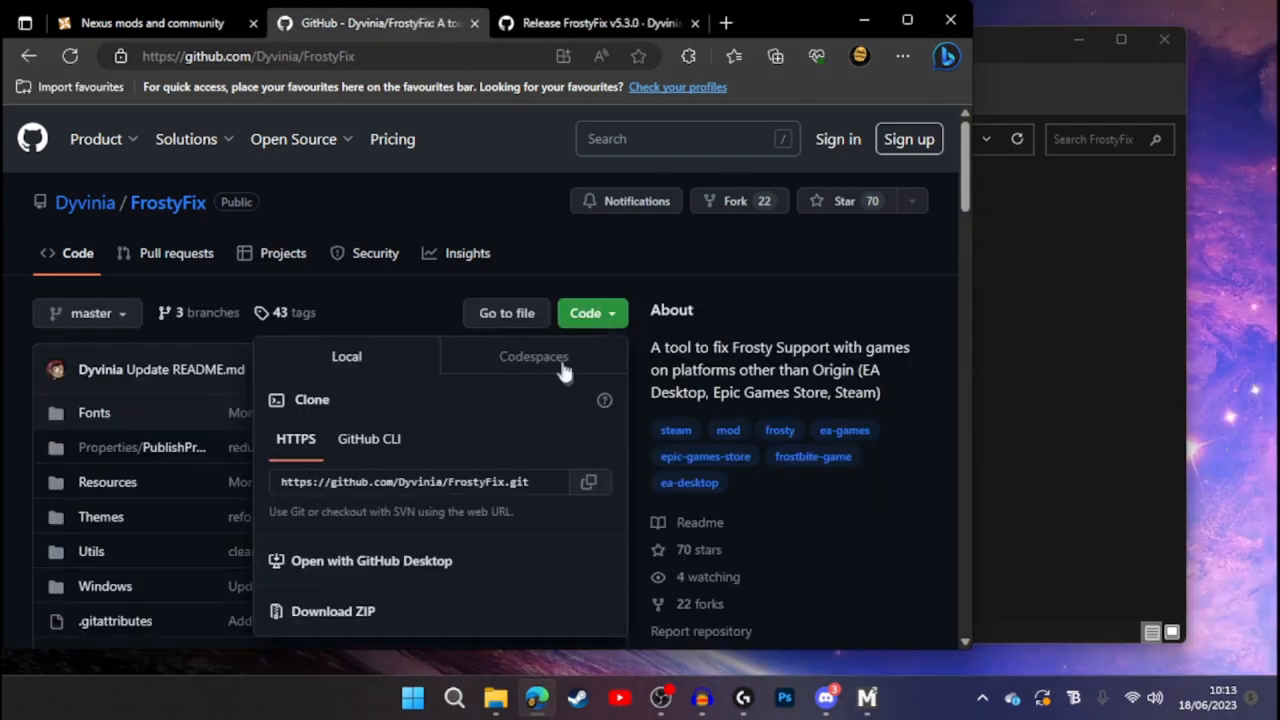
Download the FrostyFix repository as a ZIP, look through the archive's contents and close it
left_click(295, 612)
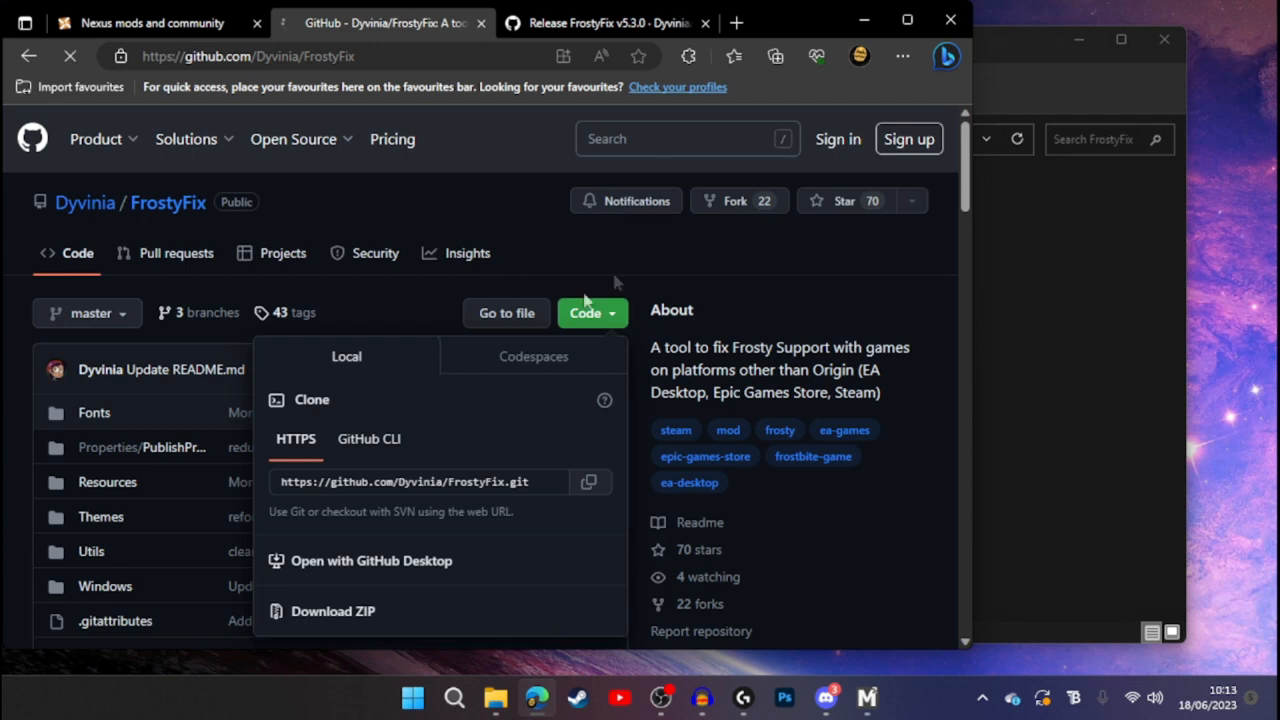
left_click(620, 140)
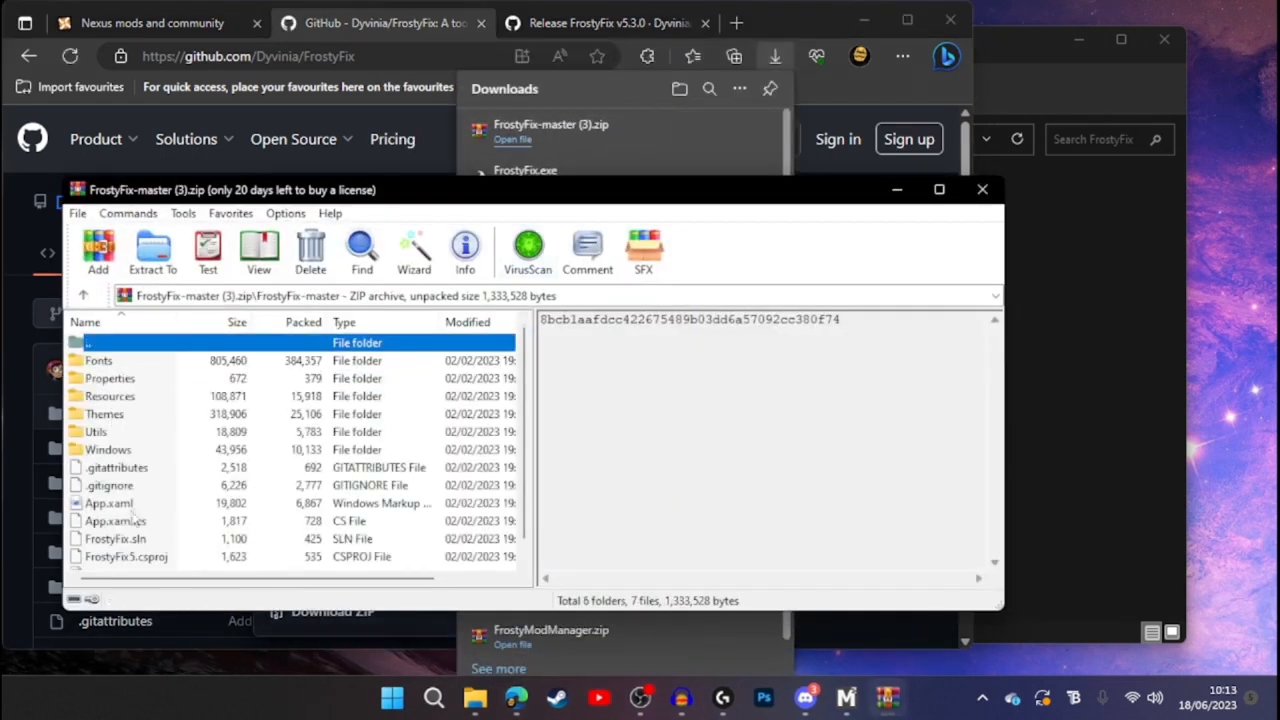
scroll(112, 552, "down", 1)
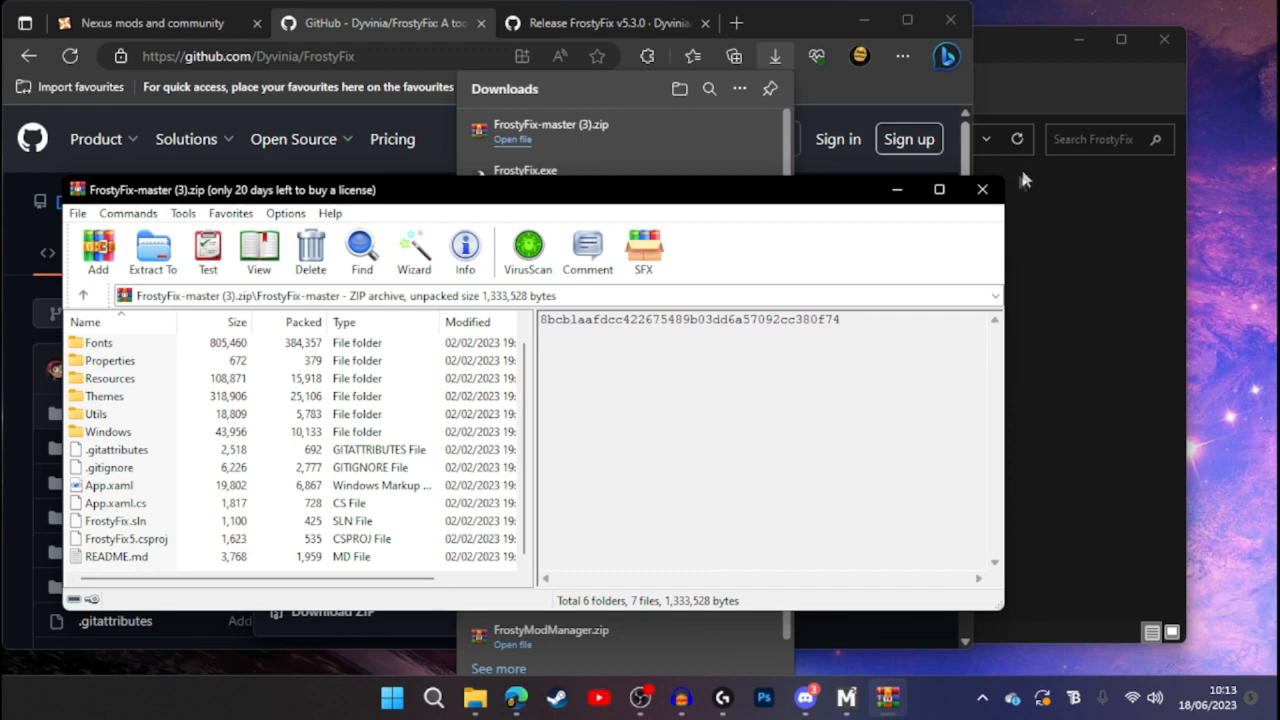
left_click(982, 189)
Show the downloadable assets on the FrostyFix v5.3.0 release page
left_click(600, 22)
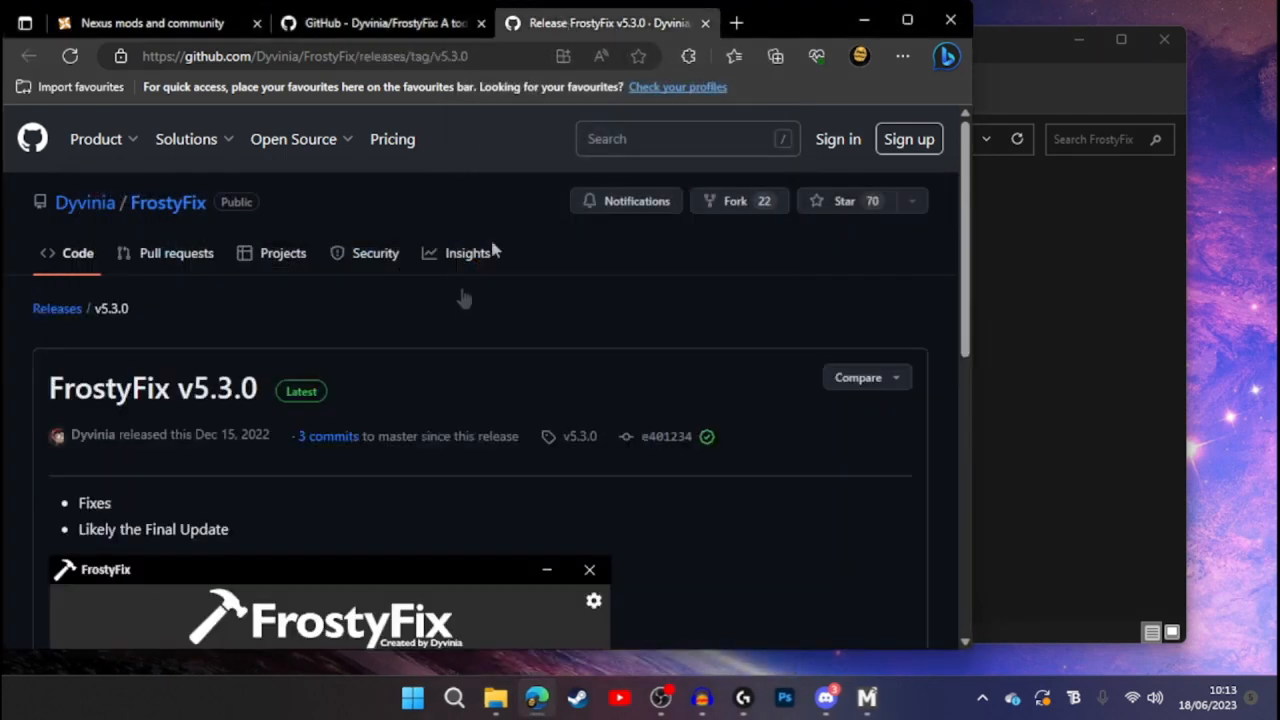
scroll(69, 394, "down", 6)
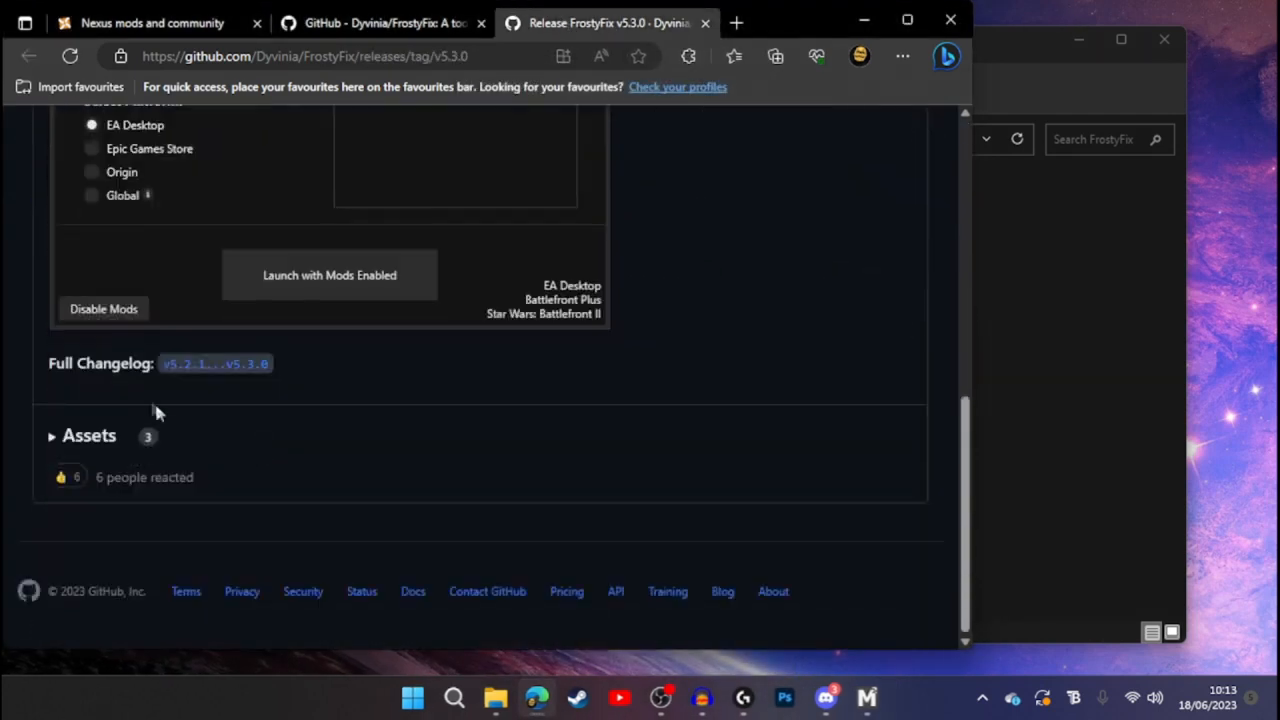
left_click(100, 437)
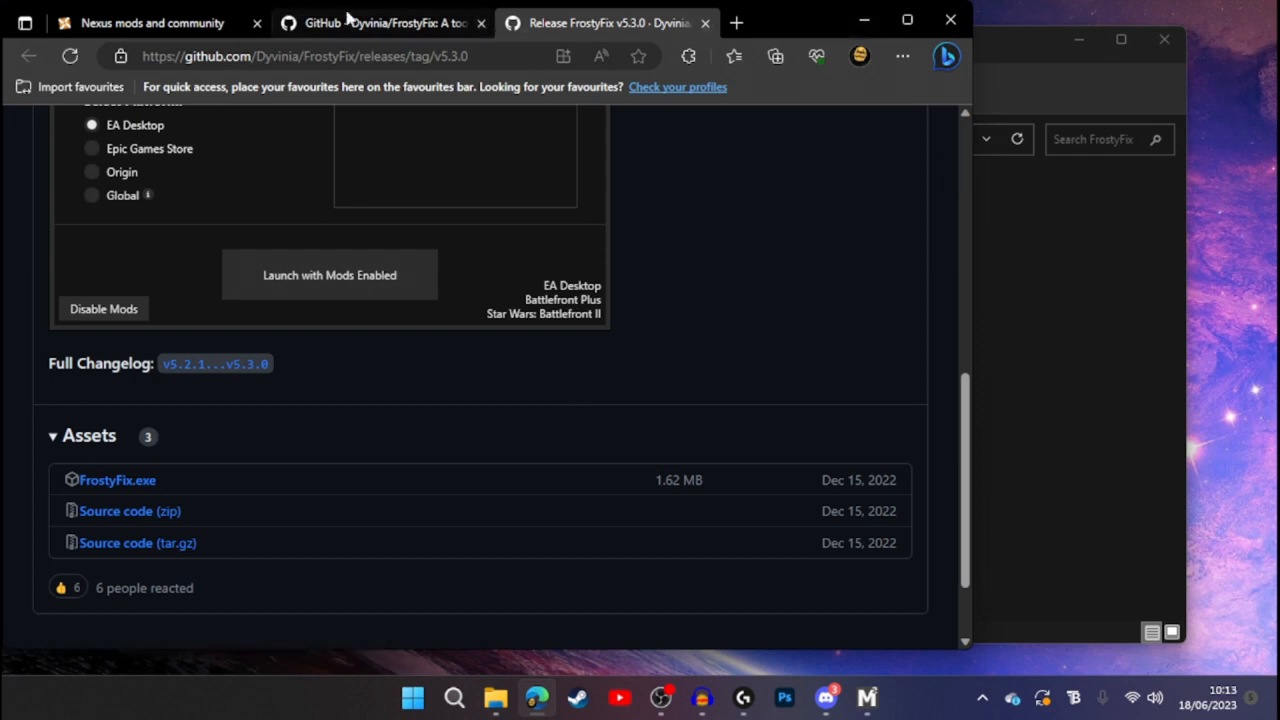
Close both FrostyFix GitHub tabs, keeping the Nexus Mods tab, and minimize the browser
left_click(481, 22)
left_click(481, 22)
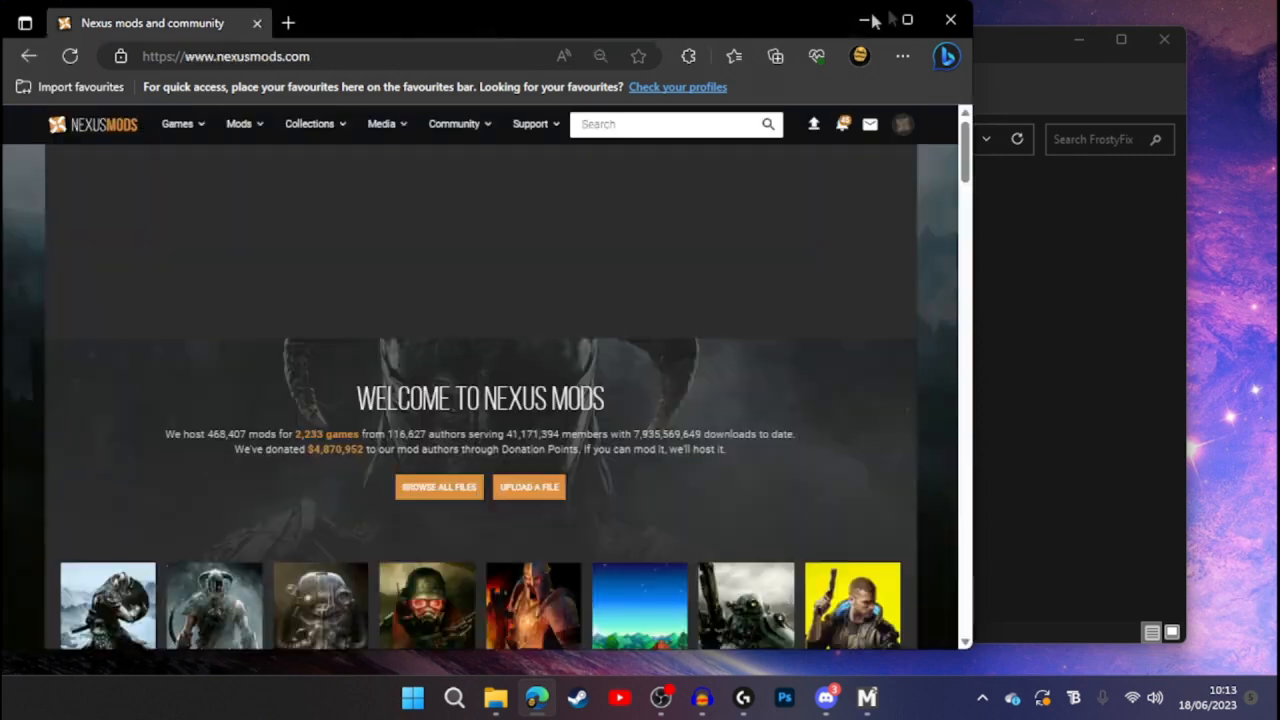
left_click(863, 20)
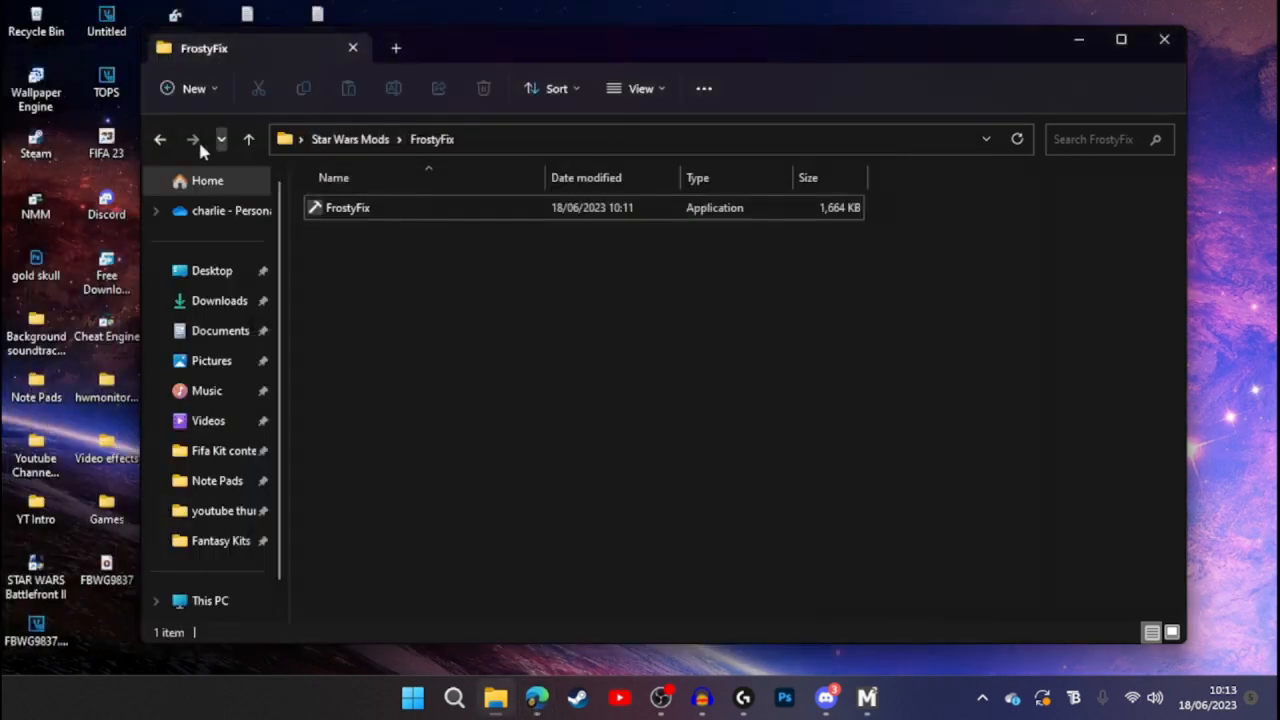
Check the run-as-administrator option in the compatibility settings of the FrostyFix application and accept the properties
right_click(391, 209)
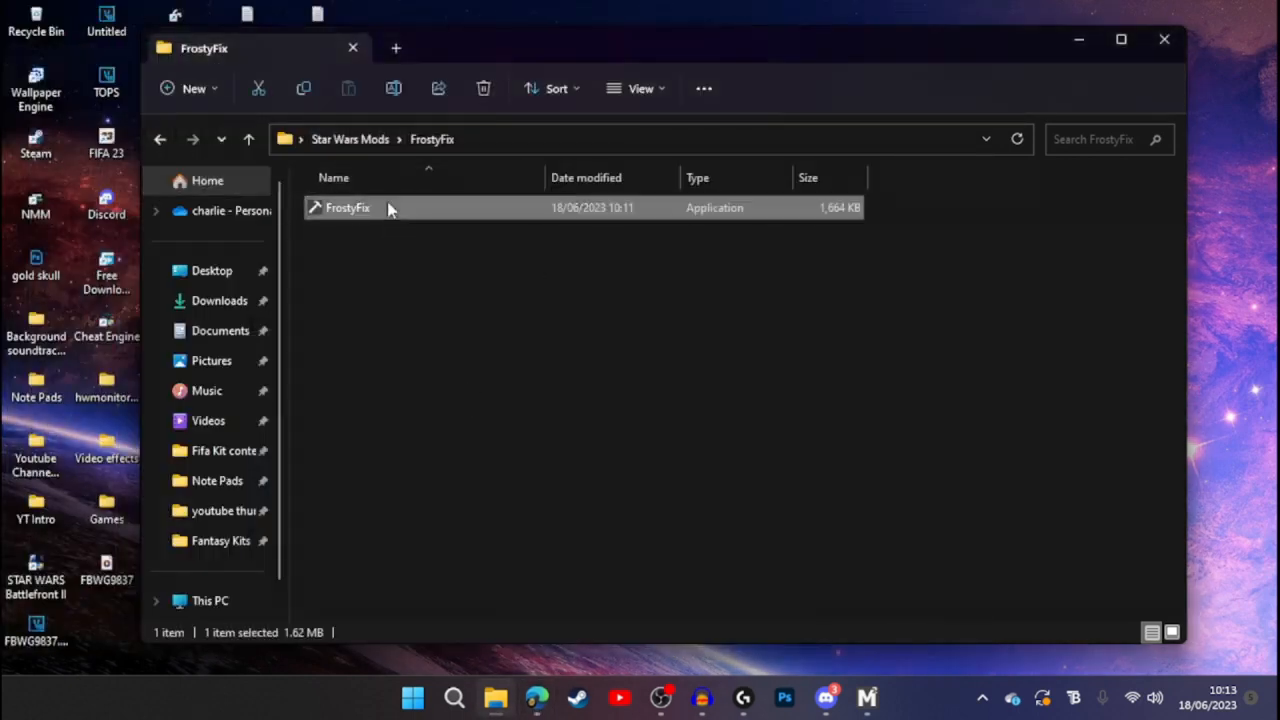
left_click(437, 580)
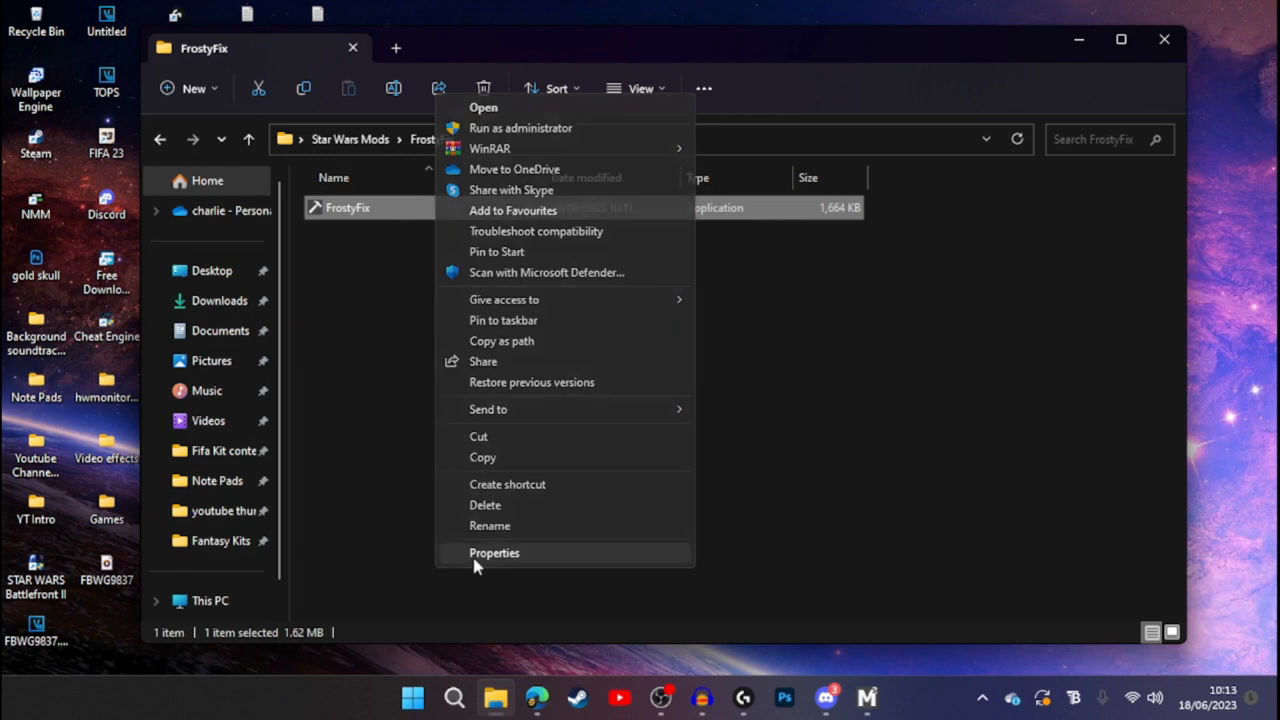
left_click(477, 553)
left_click(527, 198)
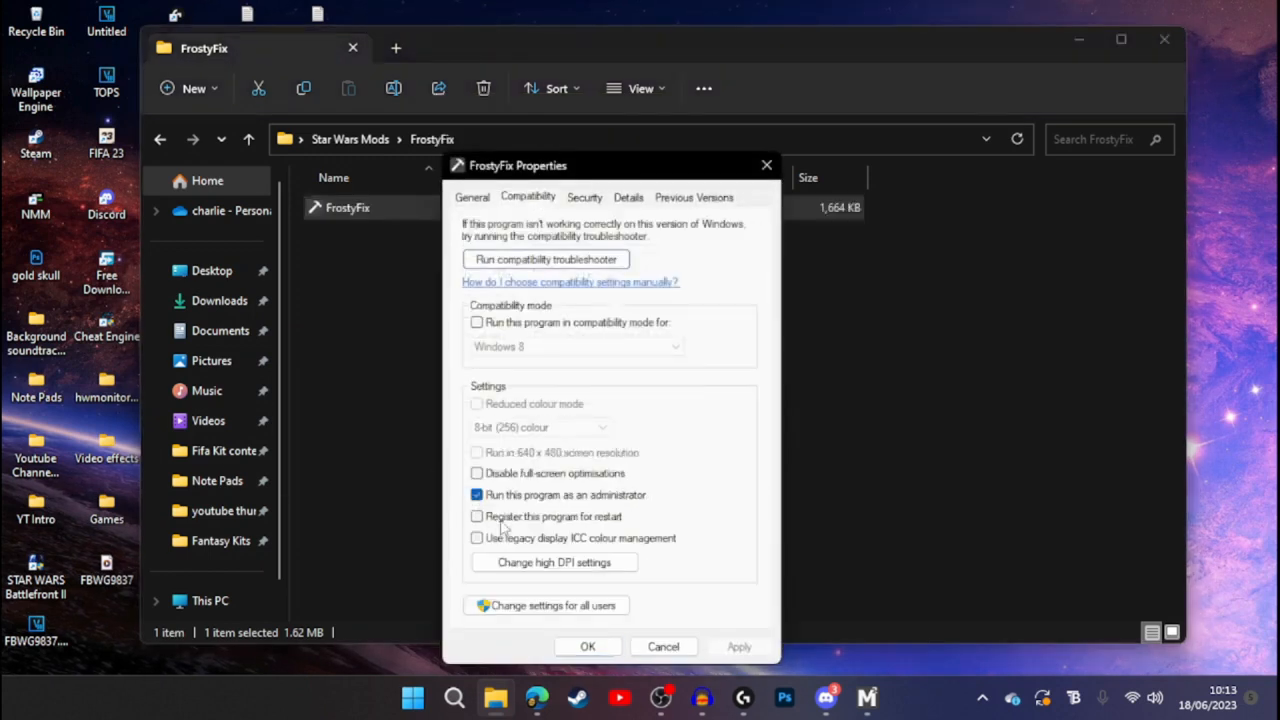
left_click(572, 648)
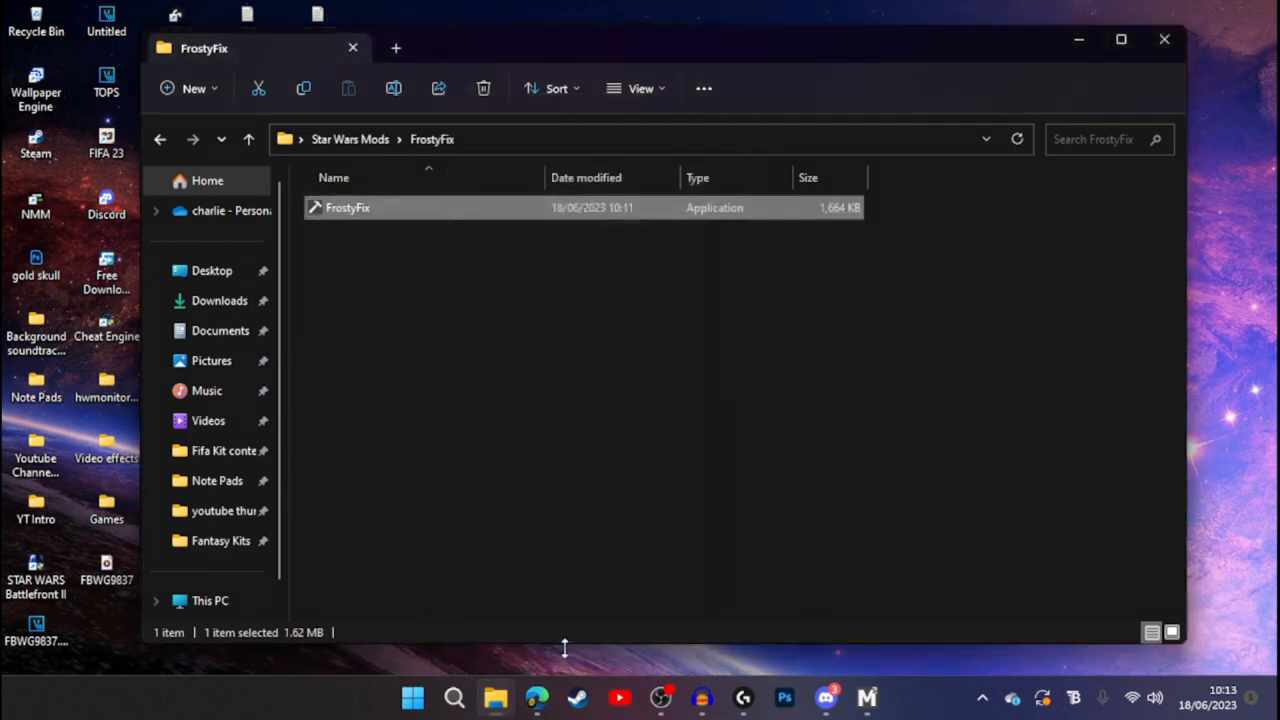
Launch FrostyModManager from its folder in Star Wars Mods, load the STAR WARS Battlefront II profile and minimize the manager
left_click(160, 139)
double_click(362, 240)
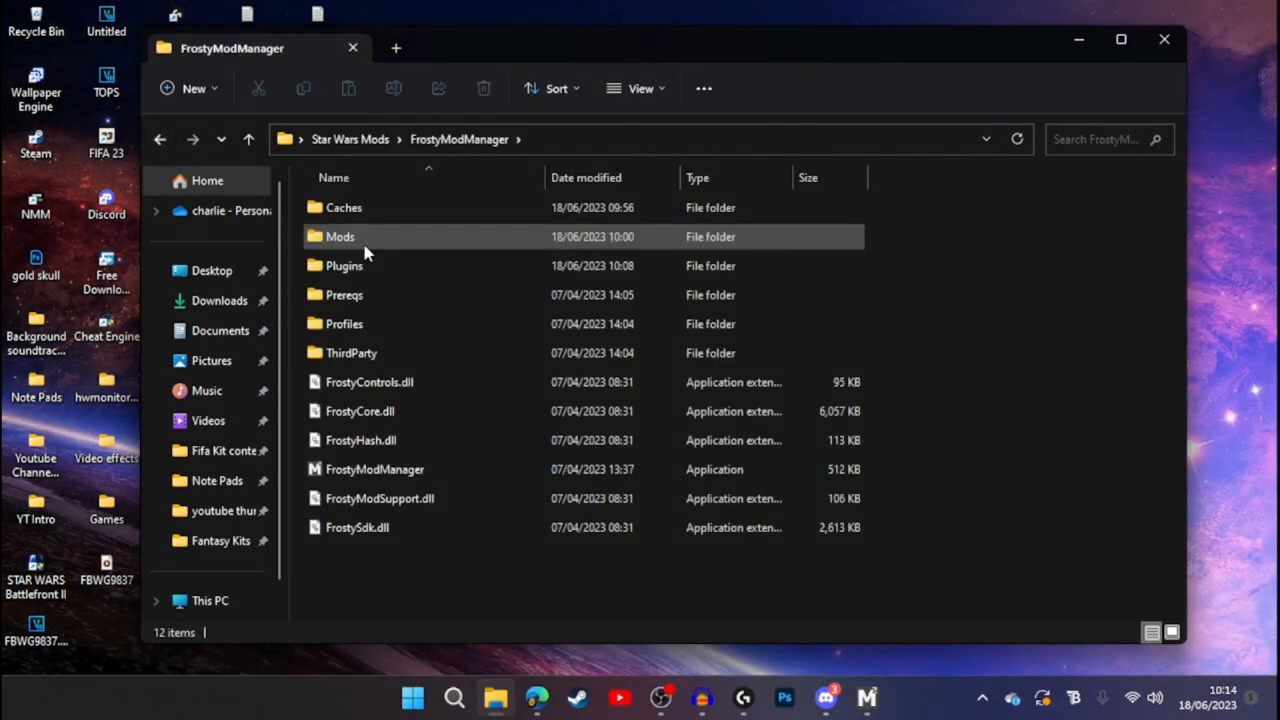
double_click(403, 478)
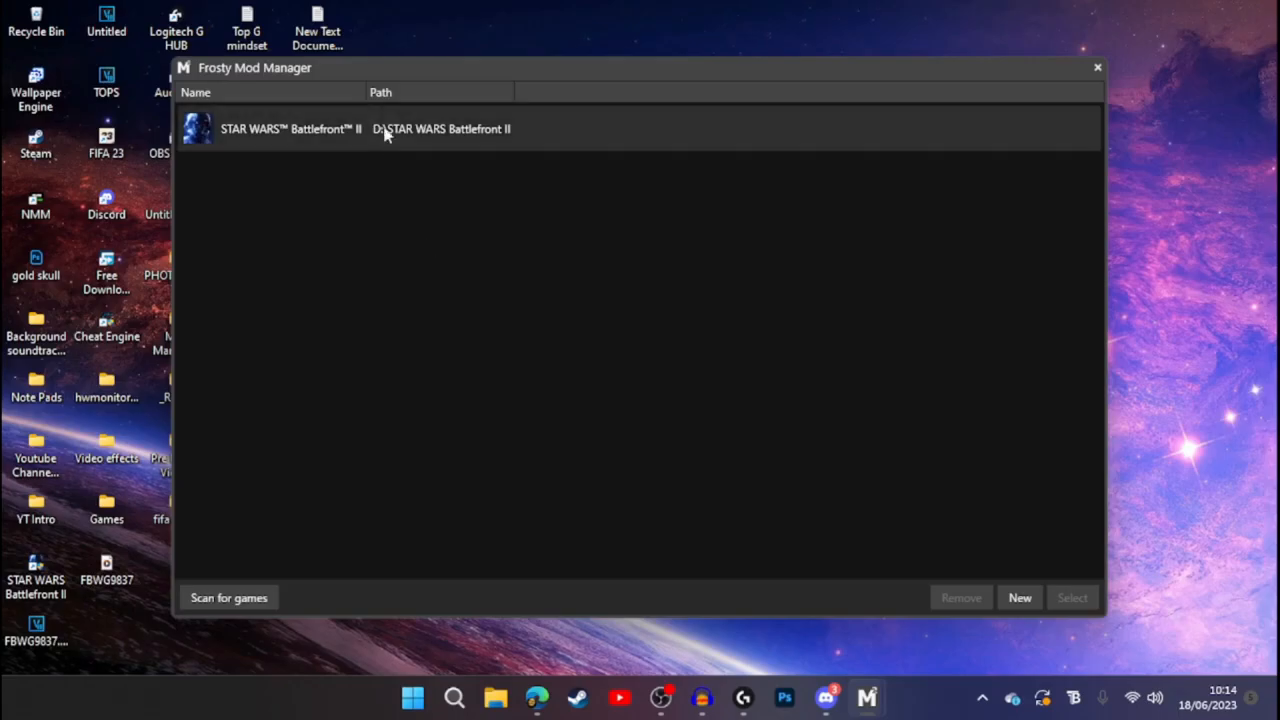
left_click(386, 131)
left_click(1068, 597)
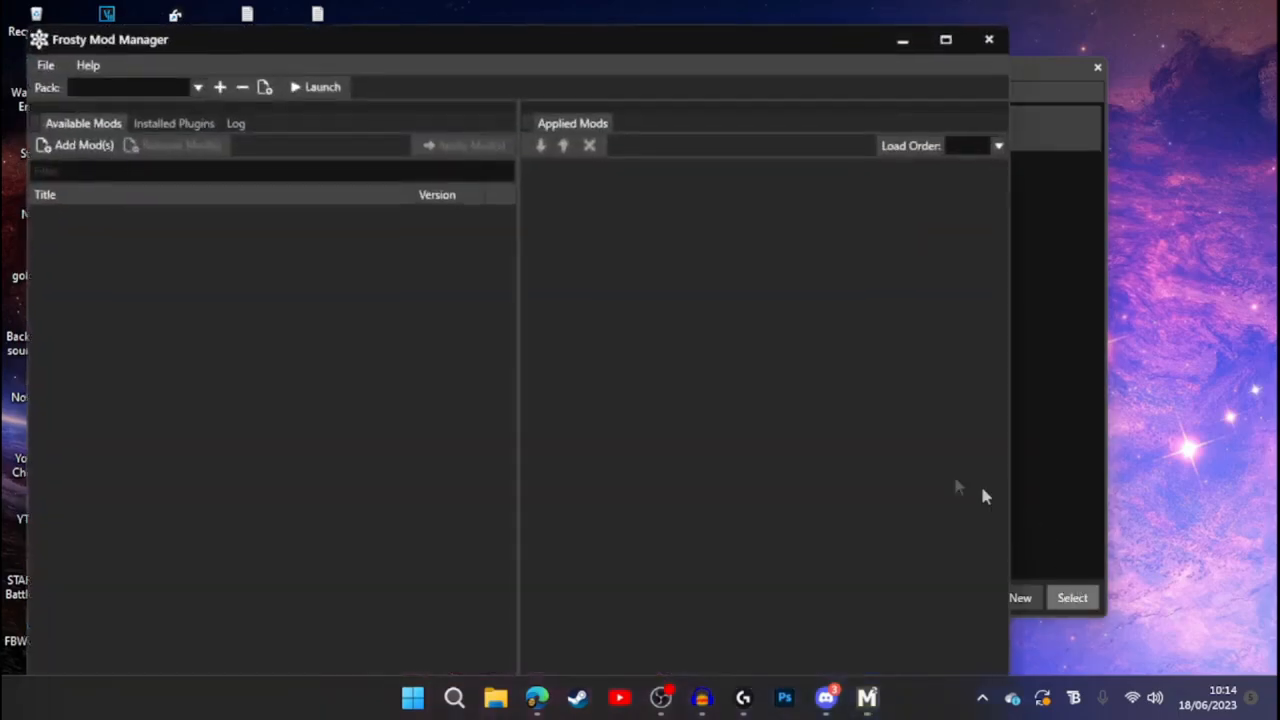
left_click(902, 40)
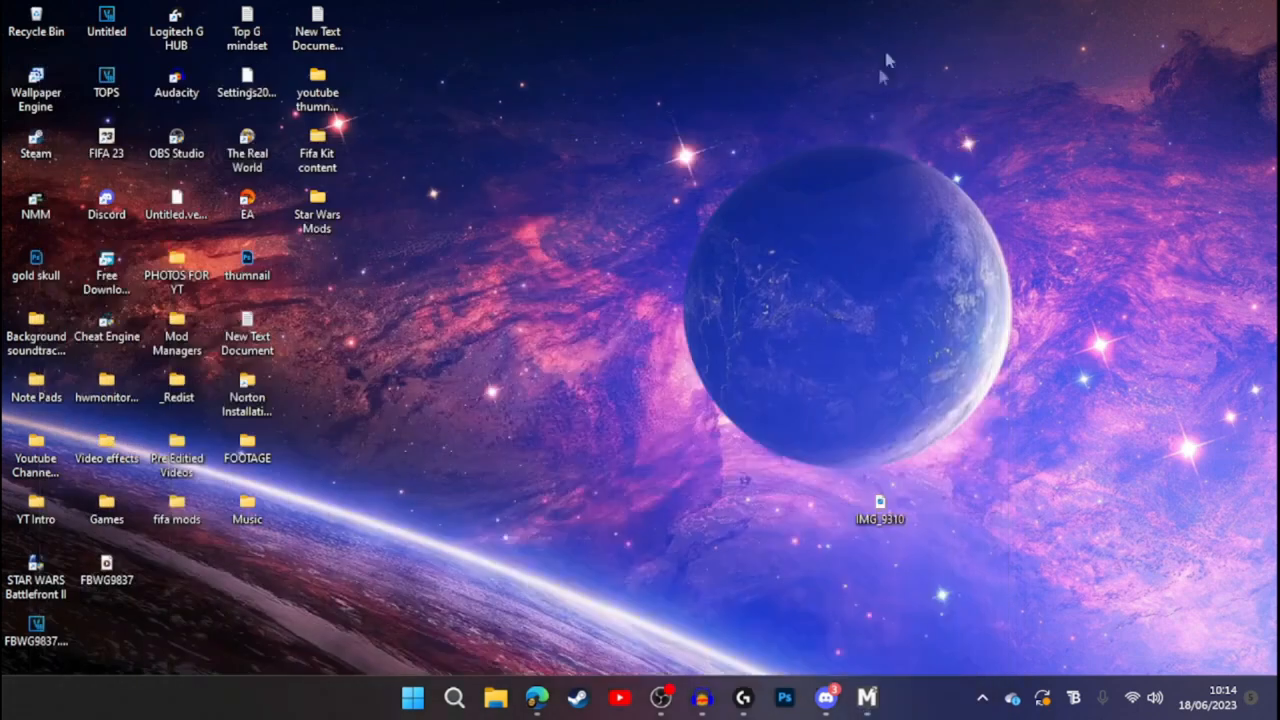
Switch to Nexus Mods in Microsoft Edge, maximize the window and open Star Wars: Battlefront II (2017) from the full games list
left_click(537, 697)
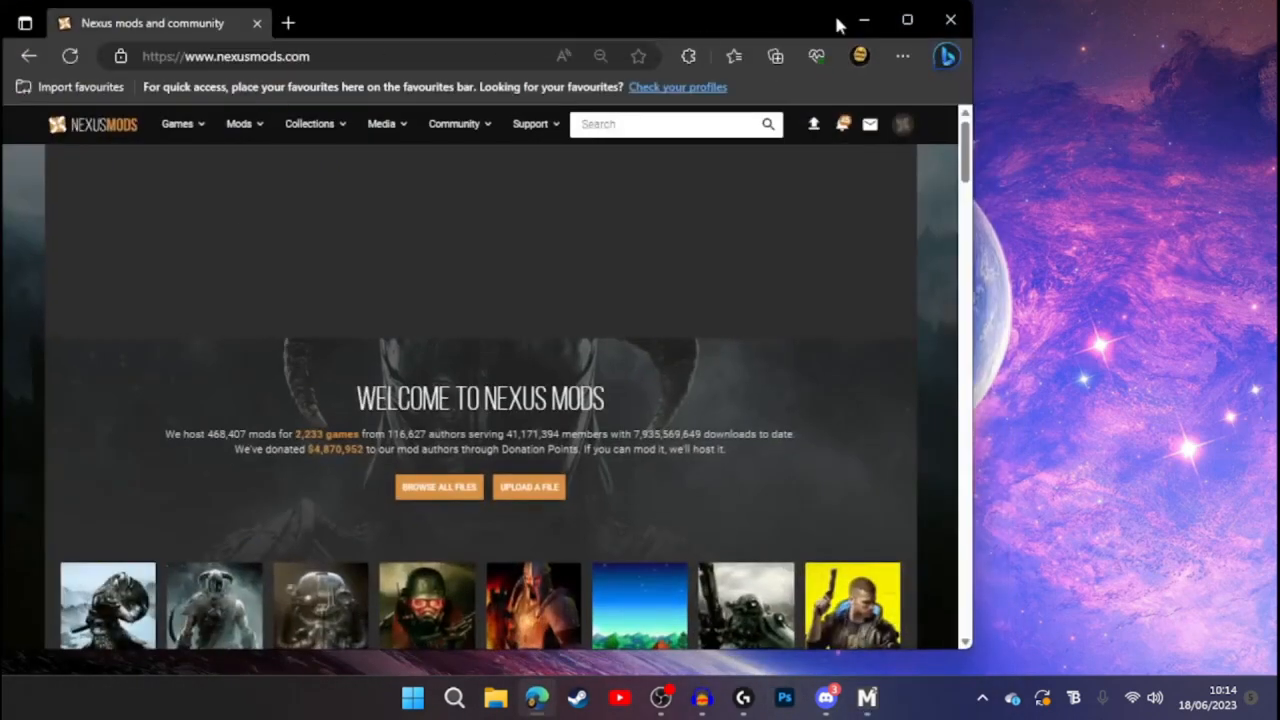
left_click(907, 20)
scroll(470, 450, "down", 4)
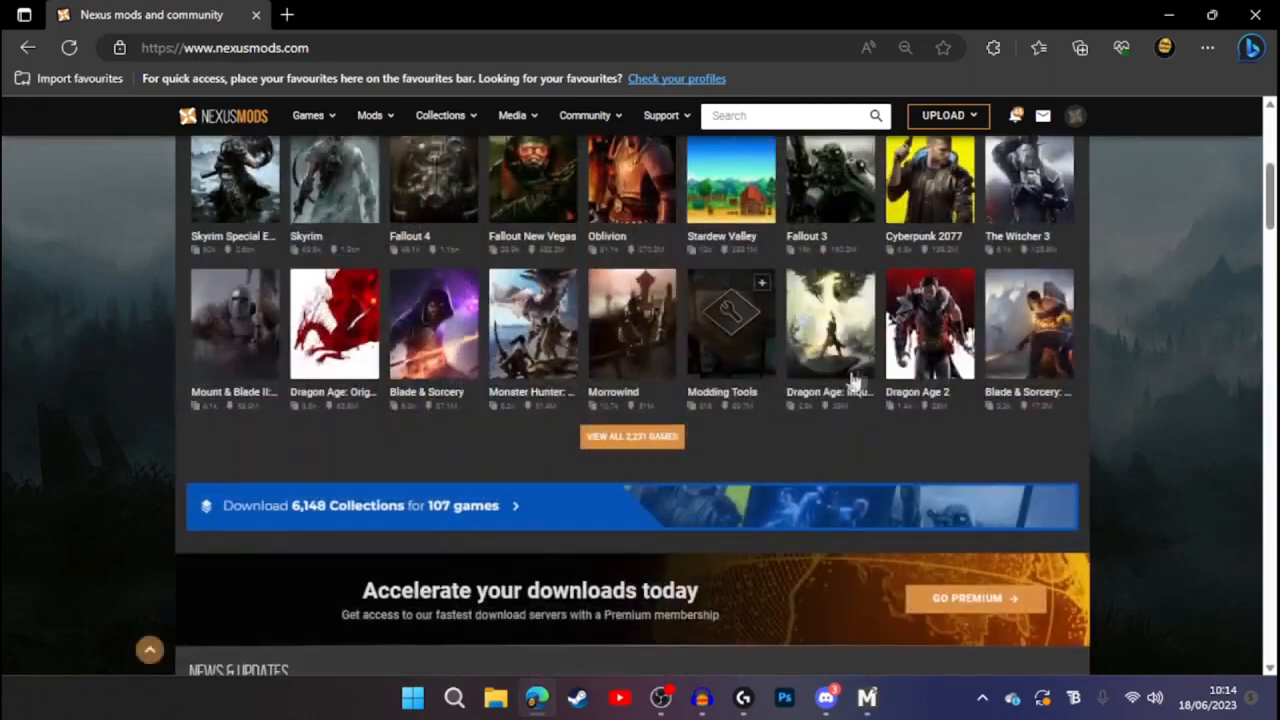
left_click(631, 450)
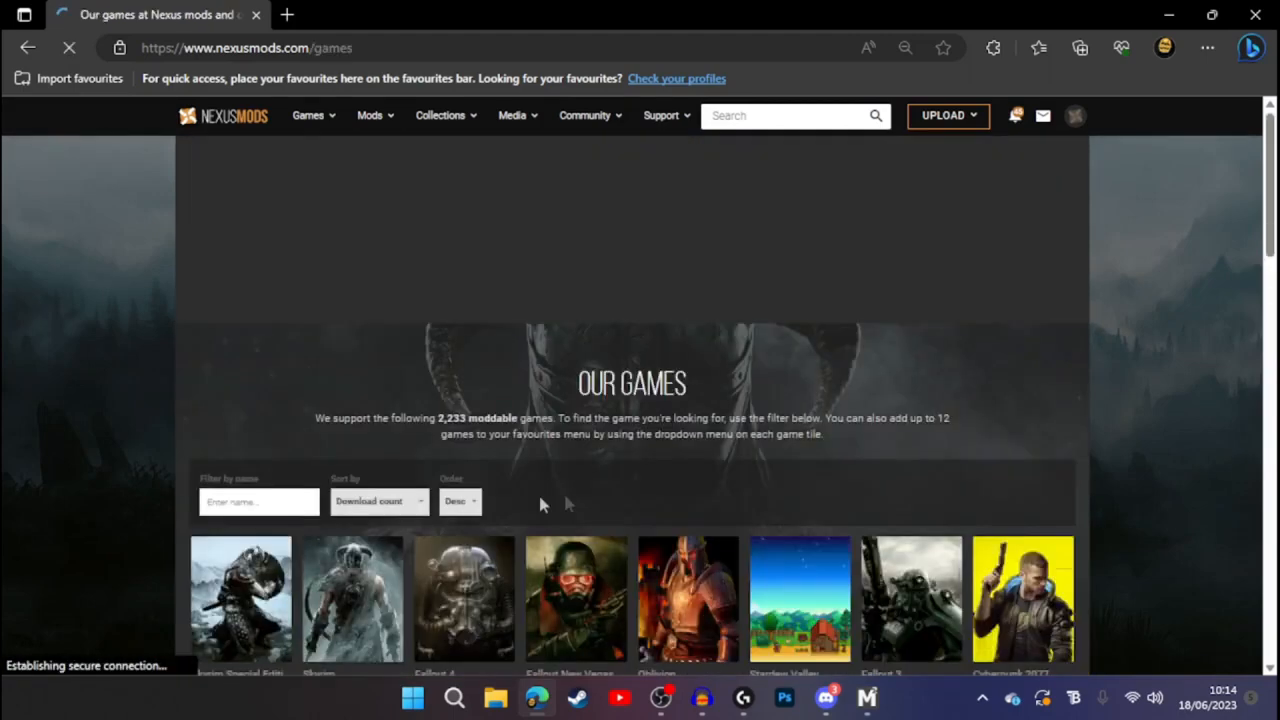
scroll(545, 495, "down", 6)
left_click(896, 316)
Browse the all-time most popular mods for Star Wars: Battlefront II (2017)
scroll(500, 415, "down", 5)
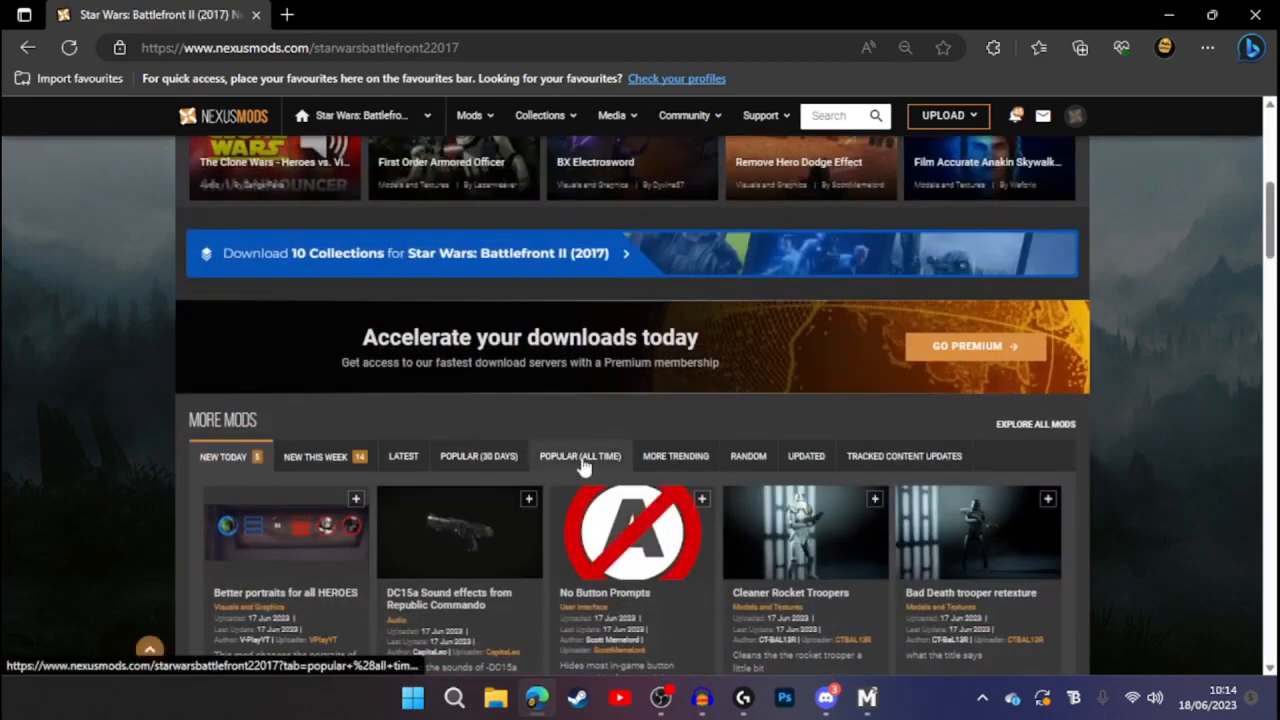
scroll(370, 435, "down", 3)
scroll(370, 435, "up", 3)
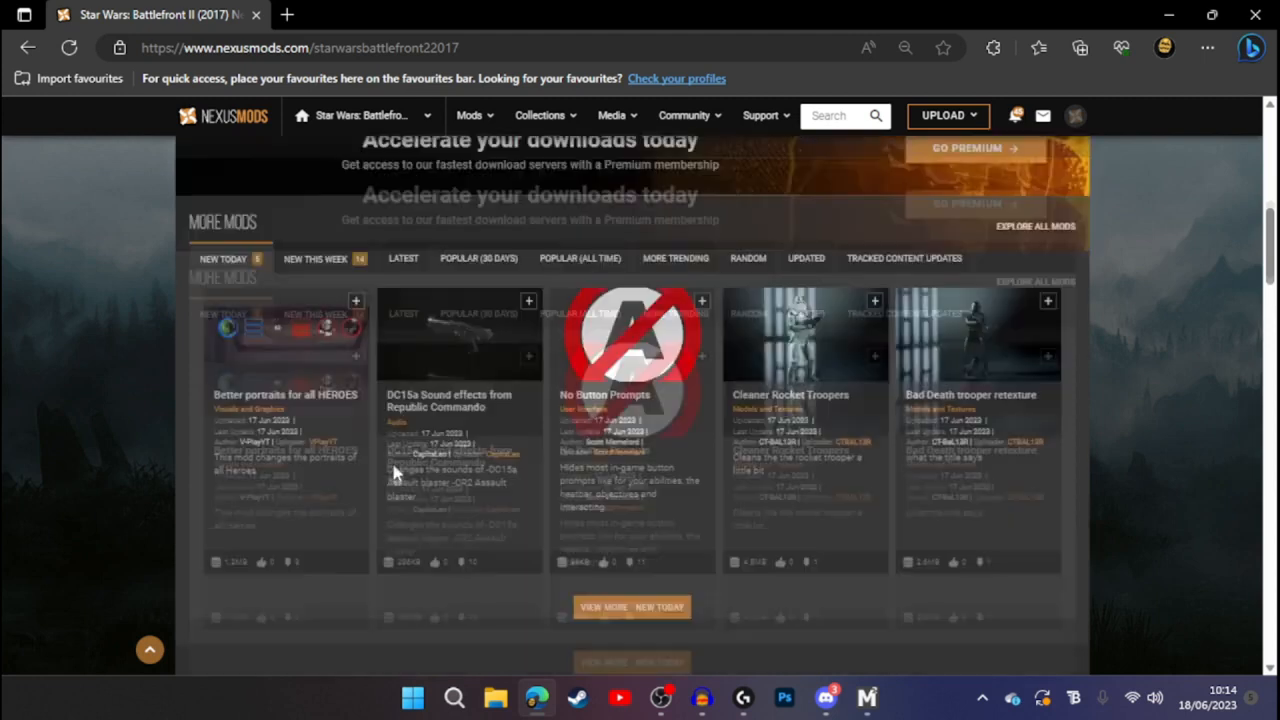
left_click(578, 372)
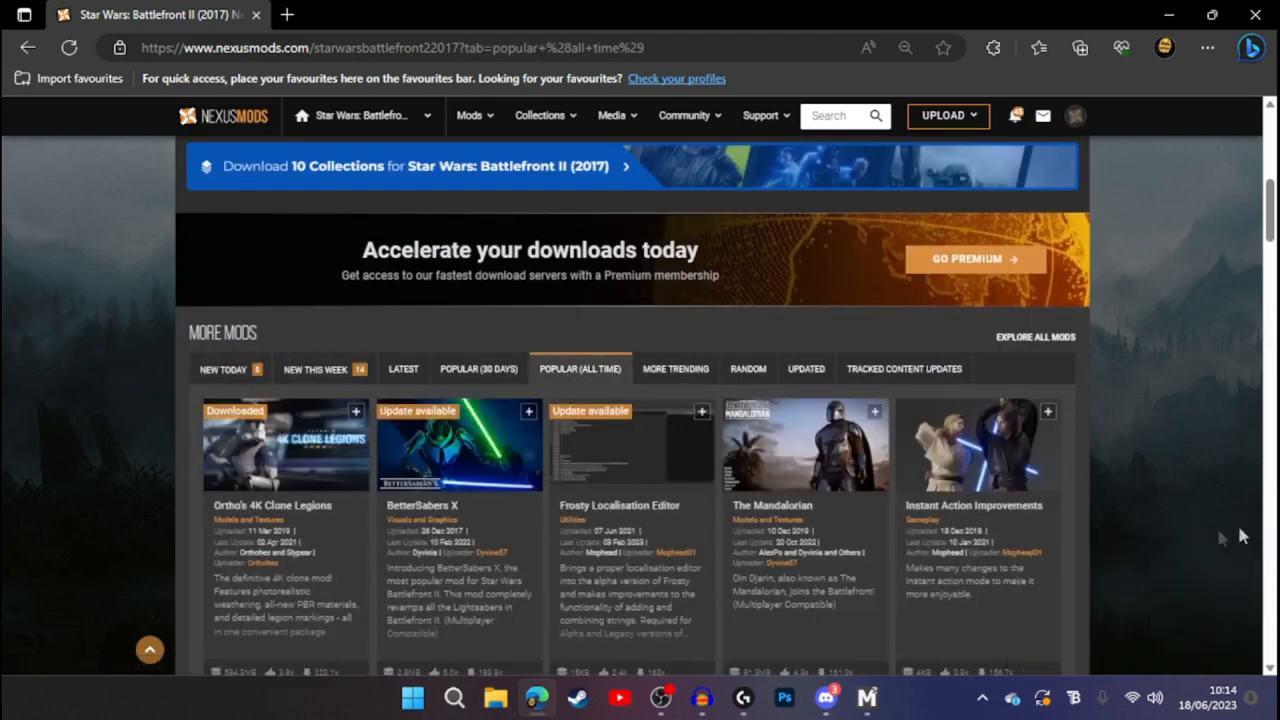
scroll(552, 474, "down", 2)
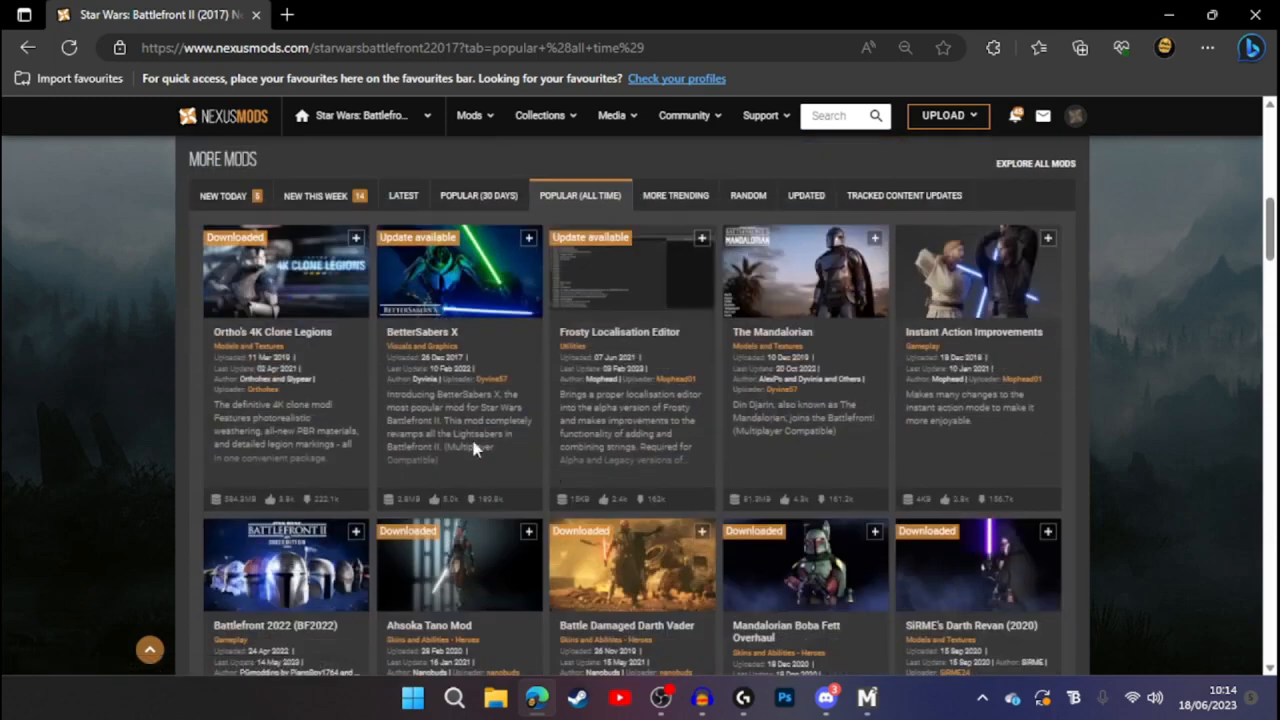
scroll(471, 434, "down", 3)
scroll(471, 435, "up", 1)
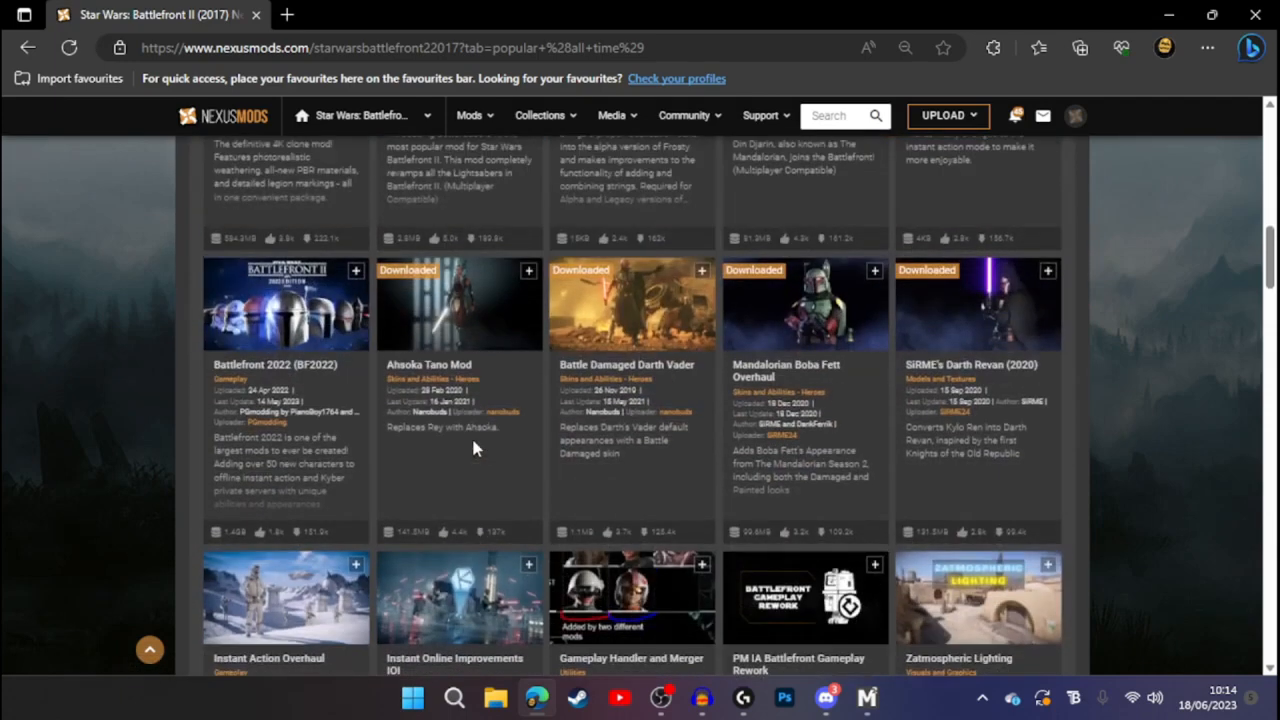
scroll(752, 406, "up", 3)
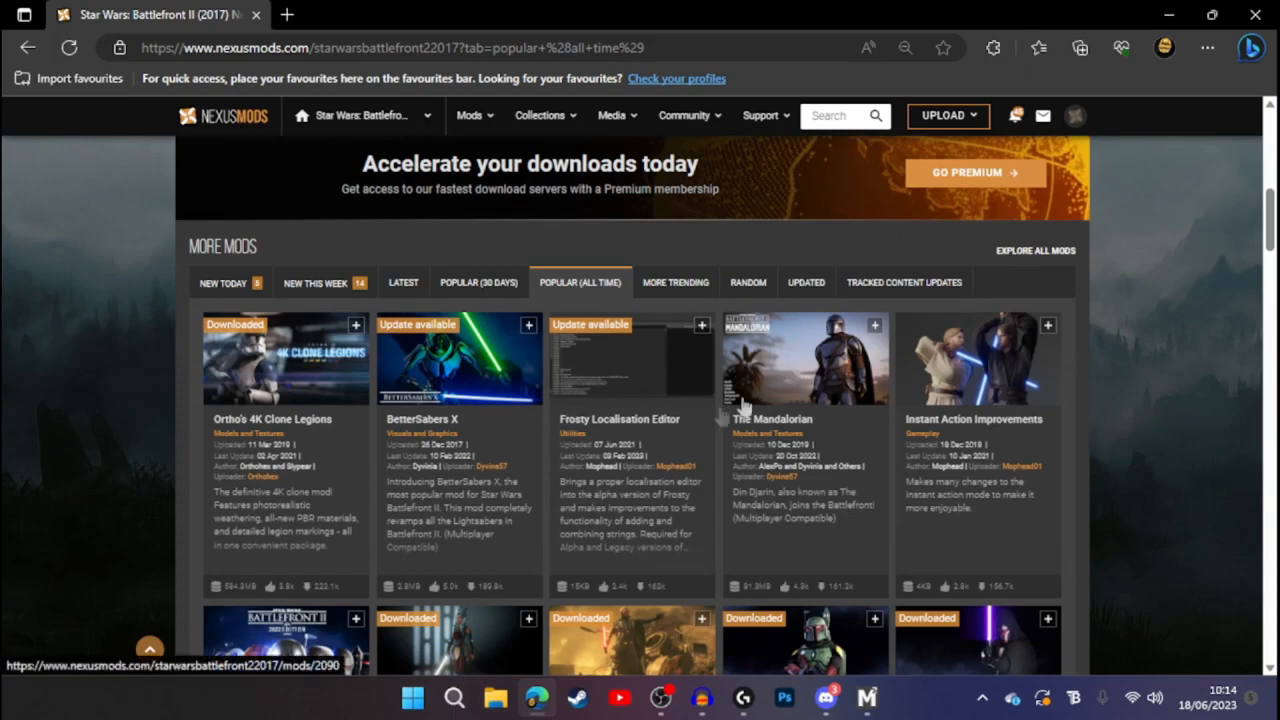
Open The Mandalorian mod page, review its description and credits, and close the floating video
left_click(613, 436)
scroll(285, 470, "down", 5)
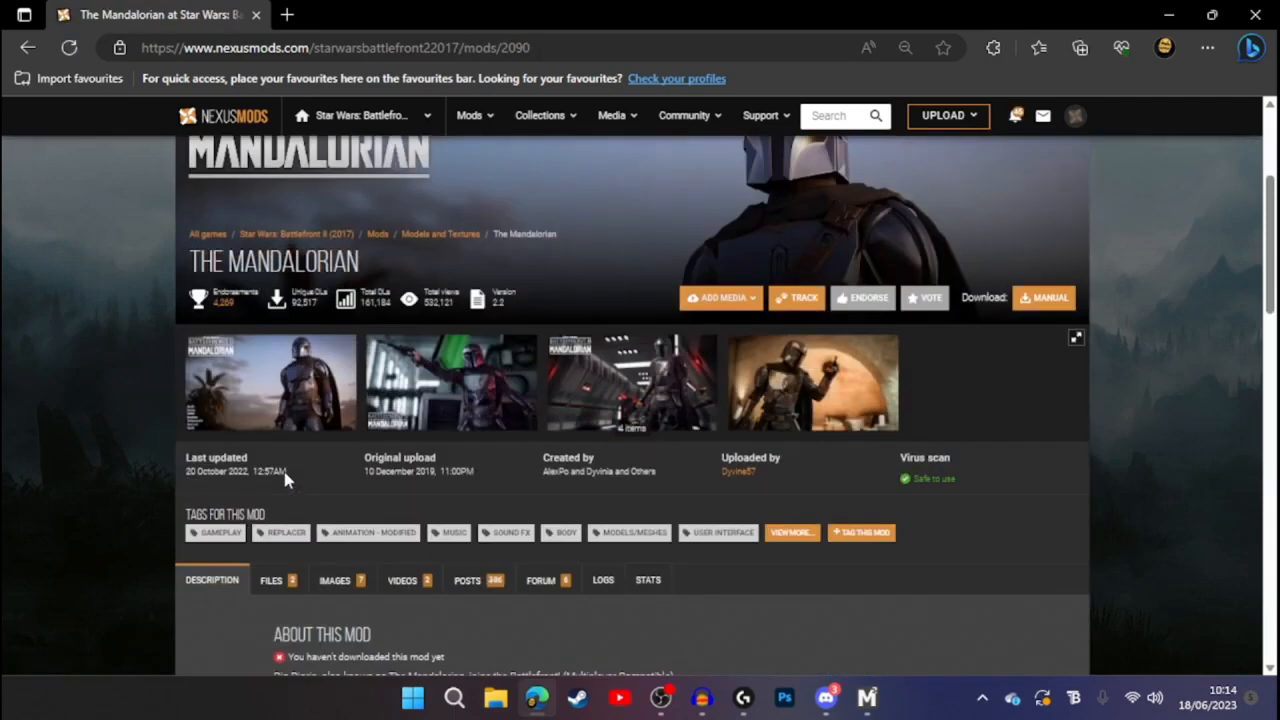
left_click(277, 417)
left_click(208, 414)
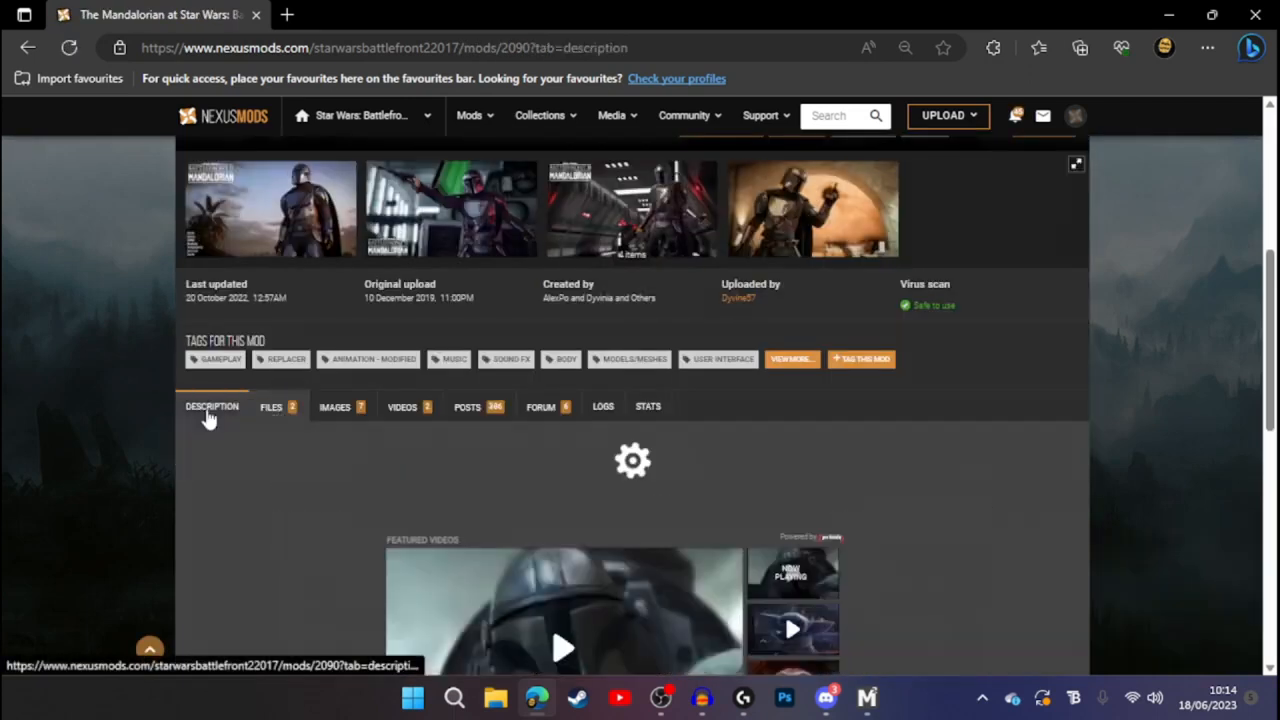
scroll(479, 481, "down", 2)
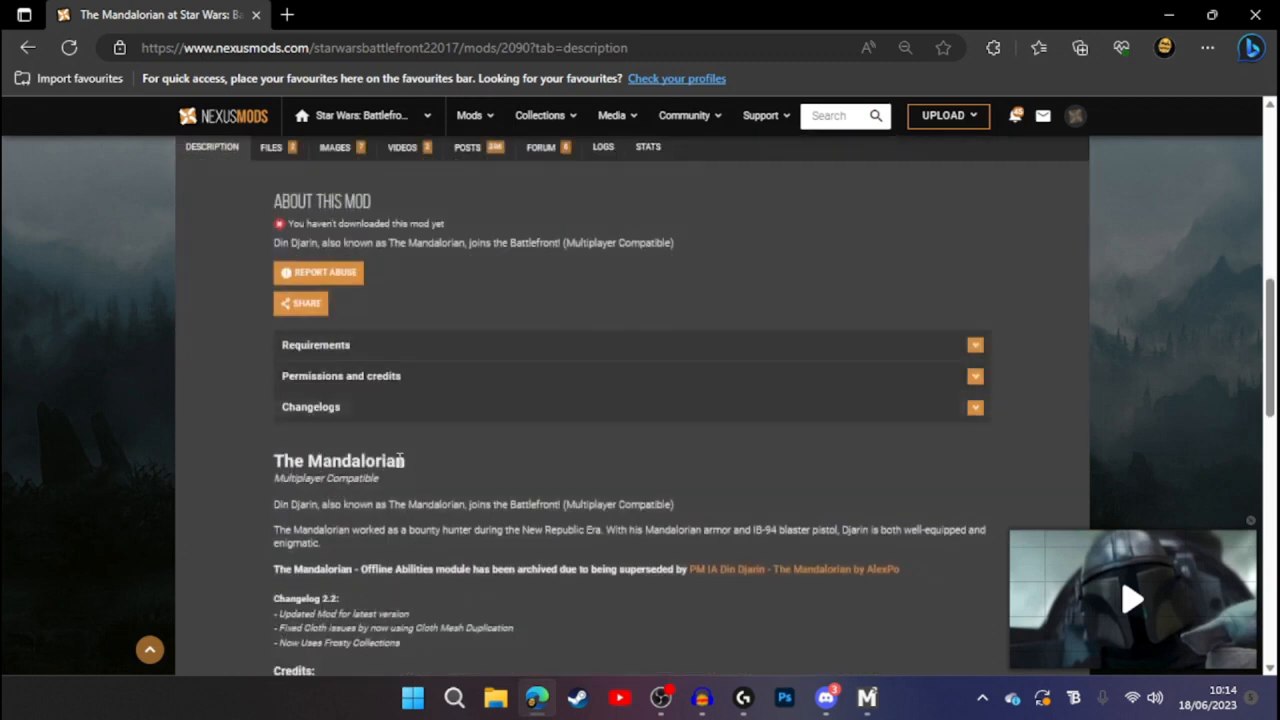
scroll(400, 455, "down", 2)
left_click_drag(280, 280, 486, 580)
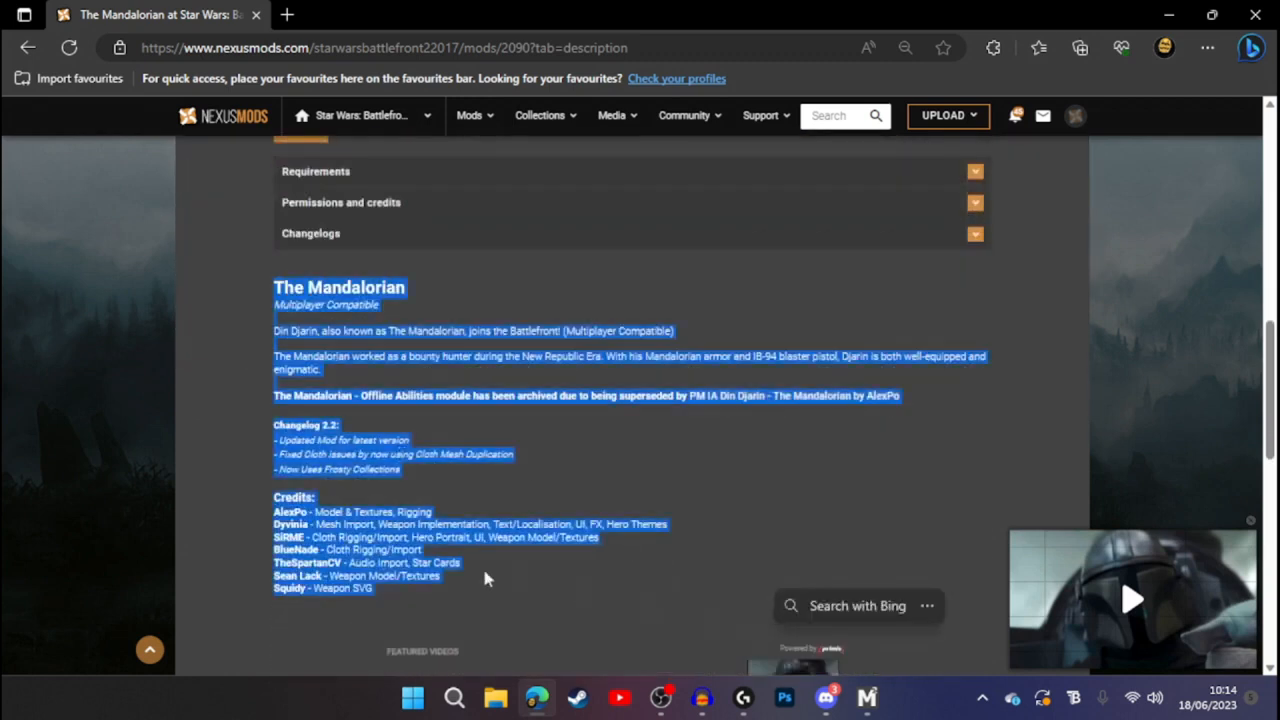
left_click(585, 463)
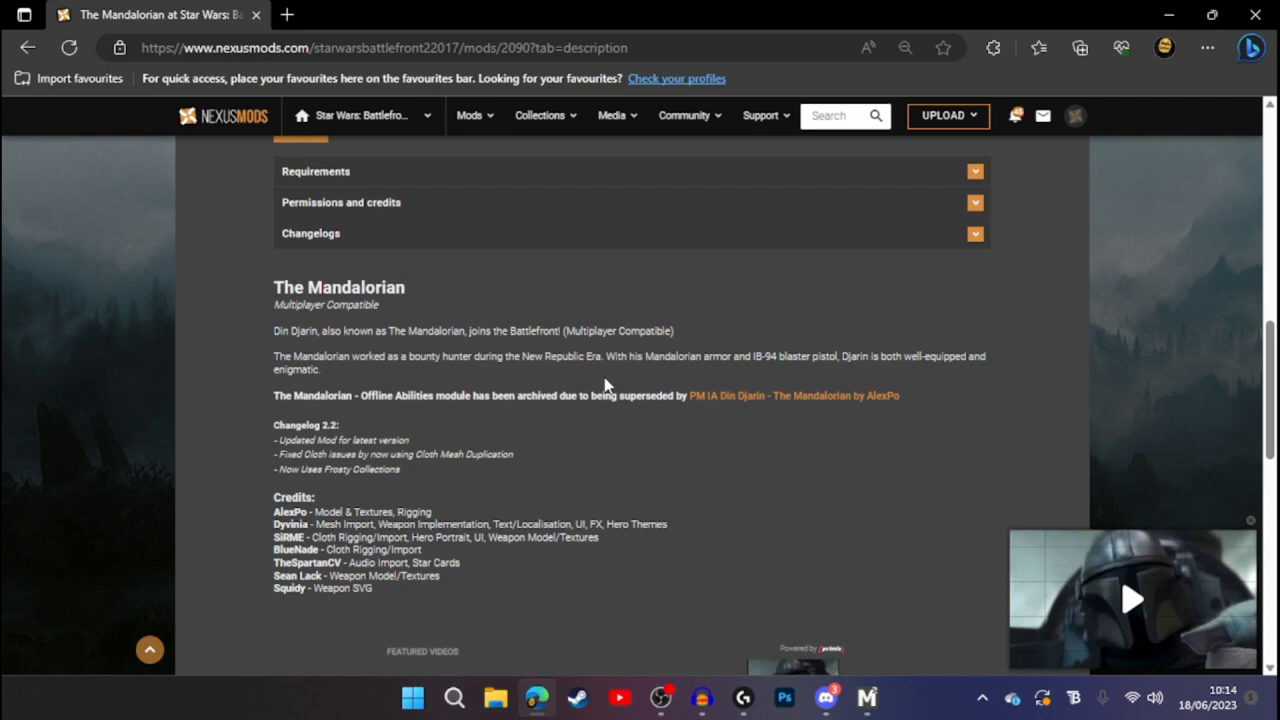
left_click(1251, 522)
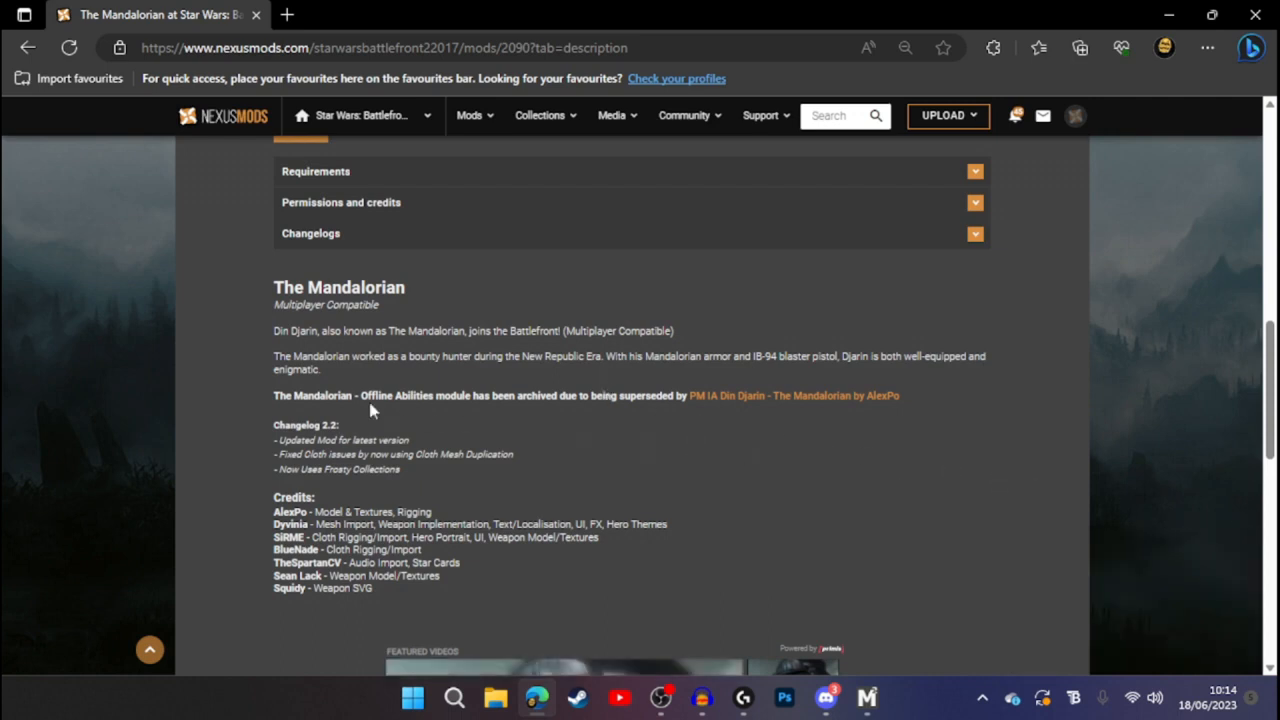
Review the rest of The Mandalorian mod description and open the mod's list of downloadable files
scroll(397, 434, "down", 6)
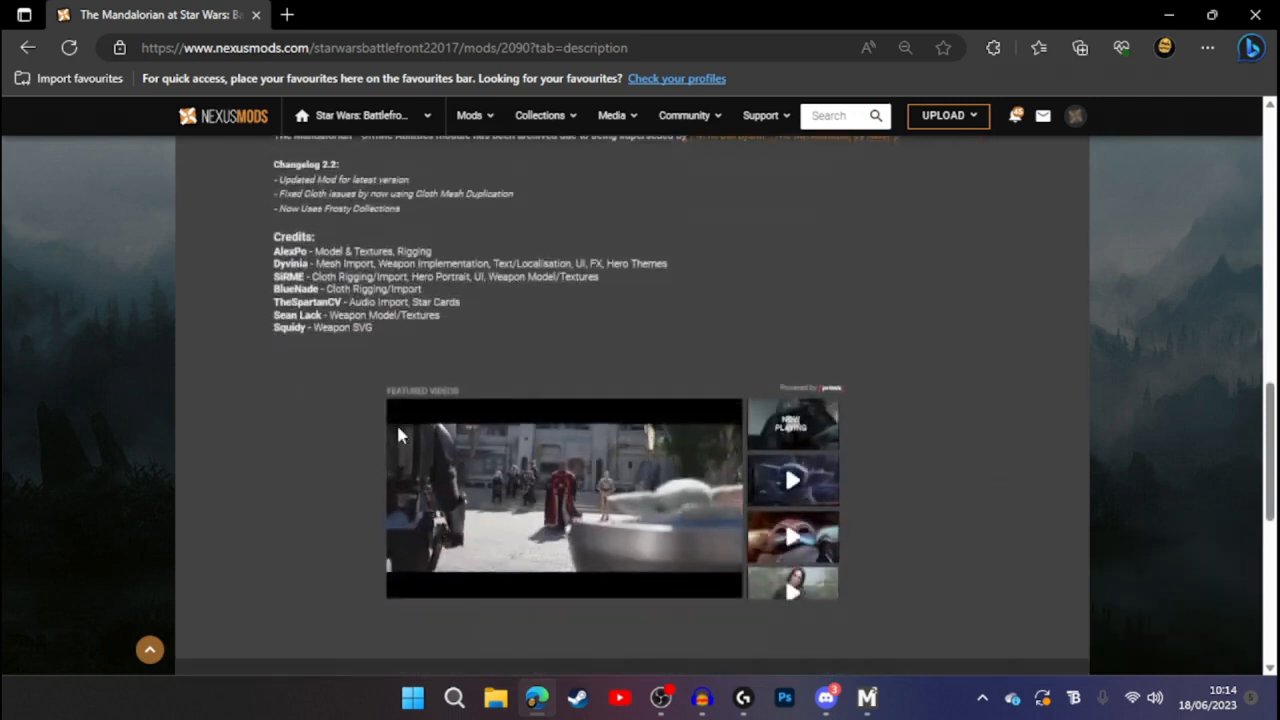
scroll(397, 434, "up", 9)
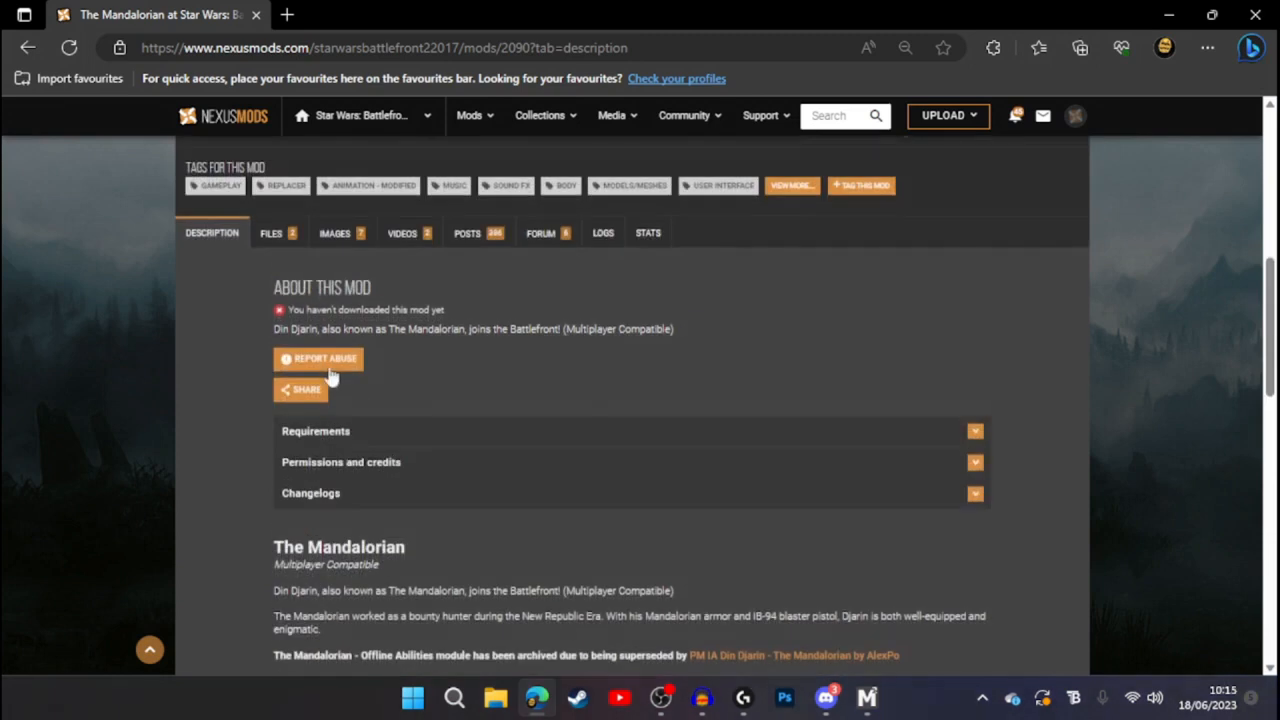
left_click(339, 436)
left_click(340, 440)
left_click(274, 233)
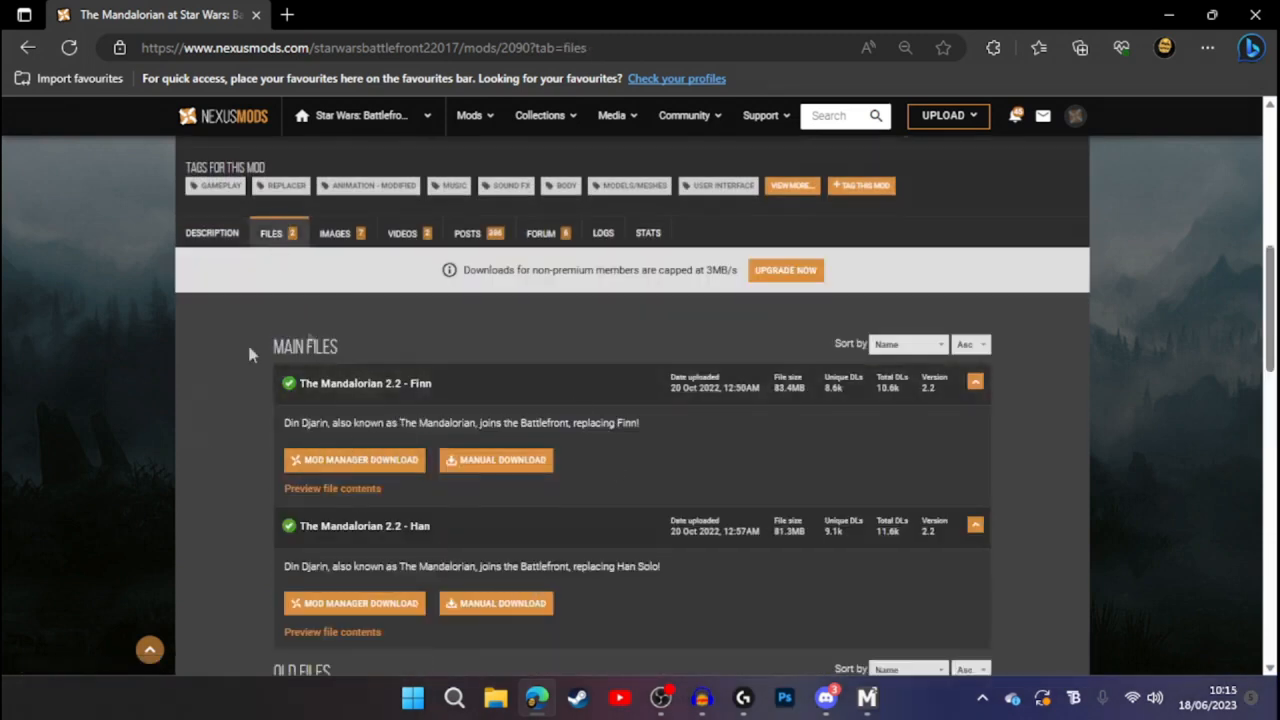
Manually download The Mandalorian 2.2 - Finn main file using the free slow download
scroll(262, 420, "down", 2)
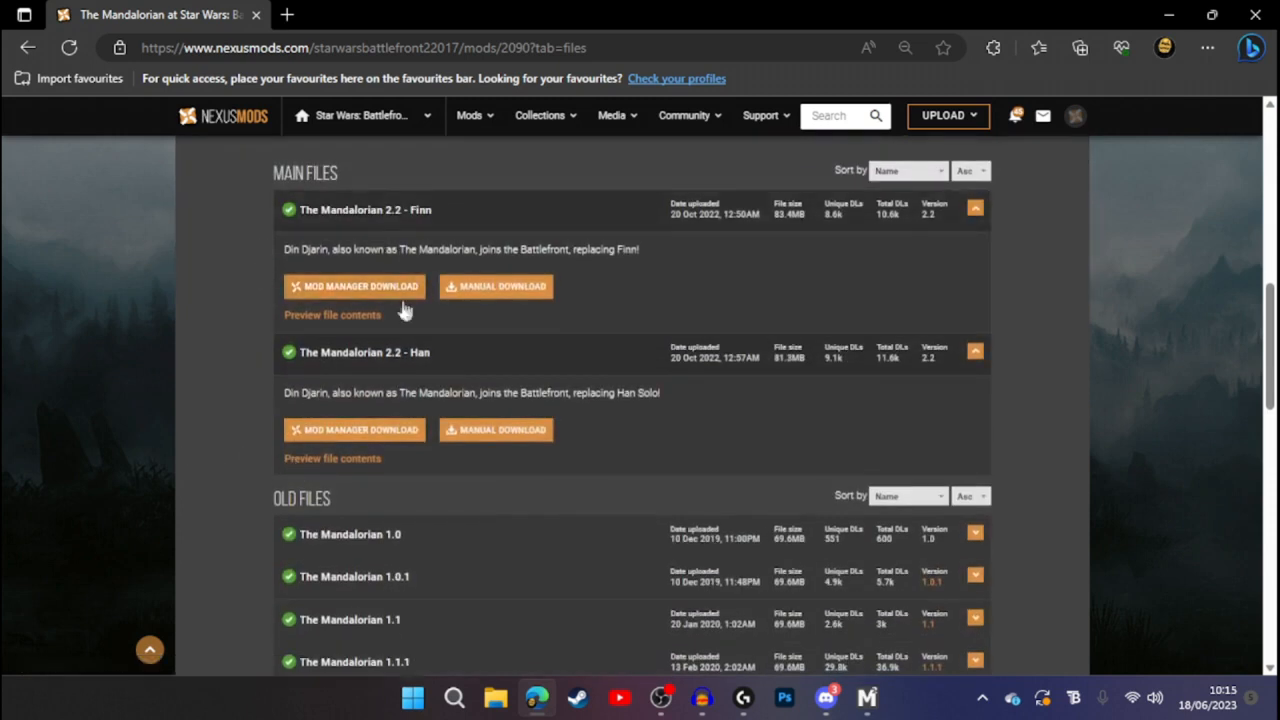
left_click(461, 306)
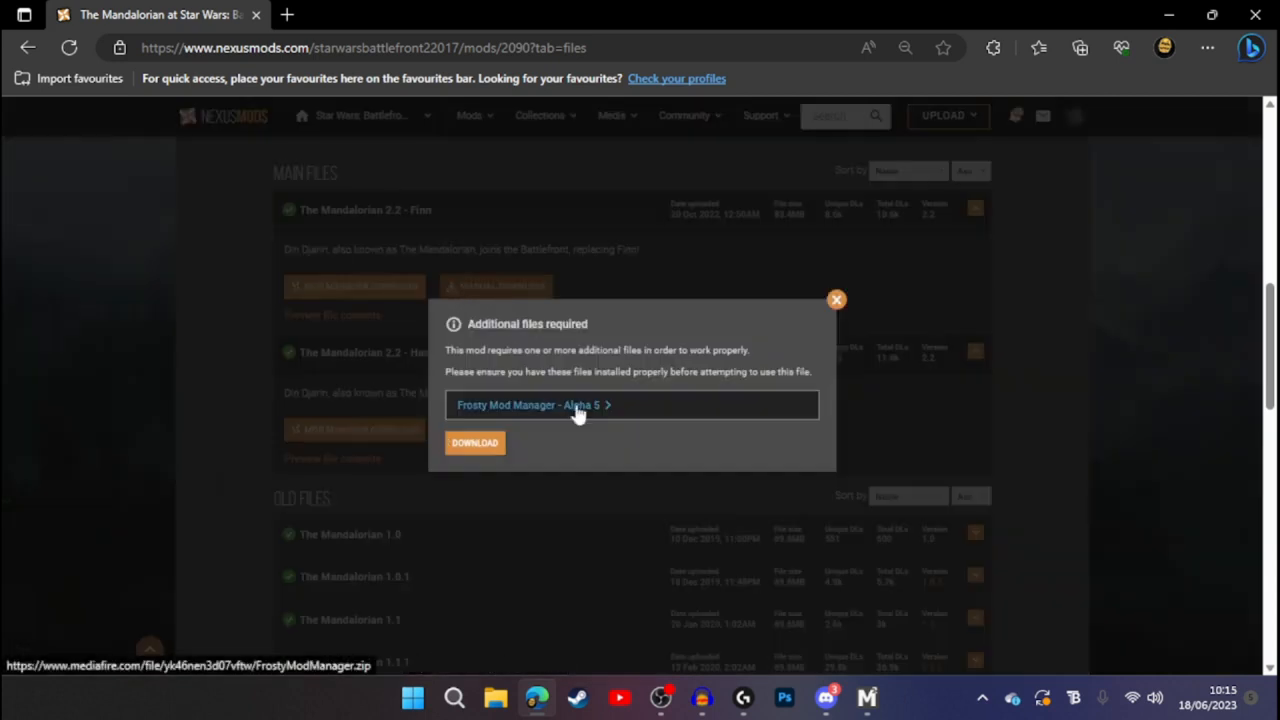
left_click(476, 456)
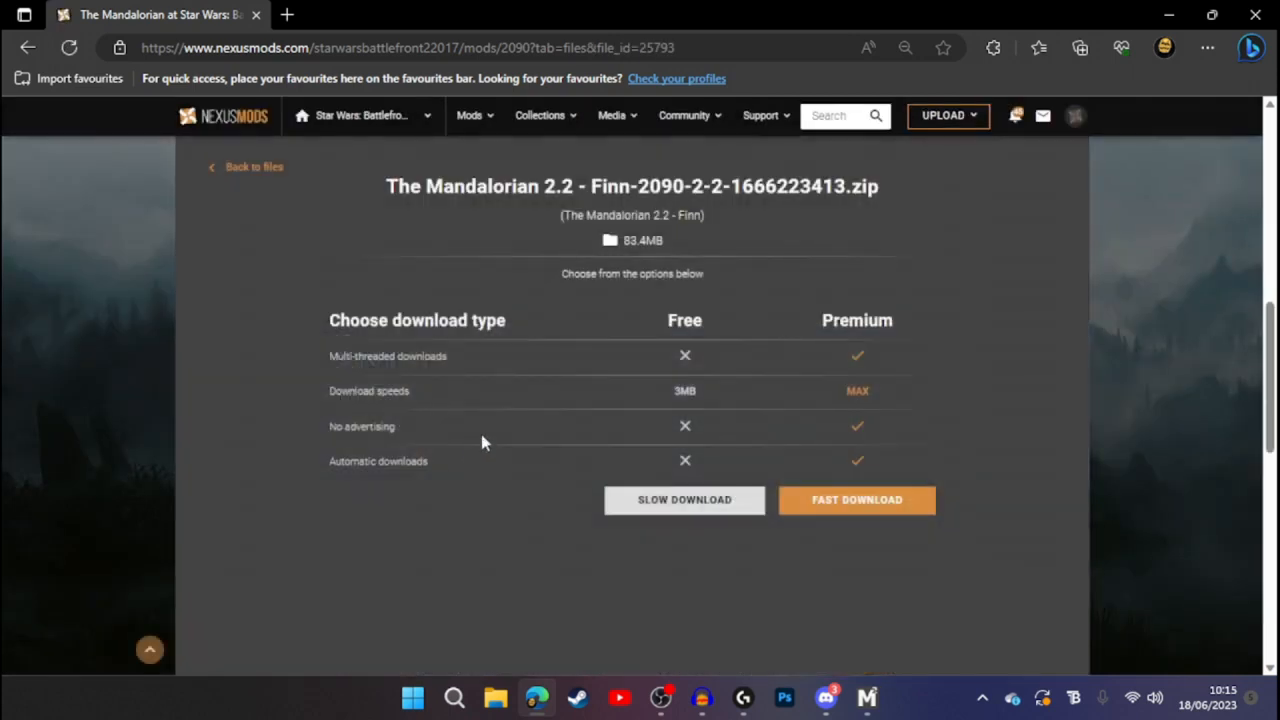
left_click(628, 502)
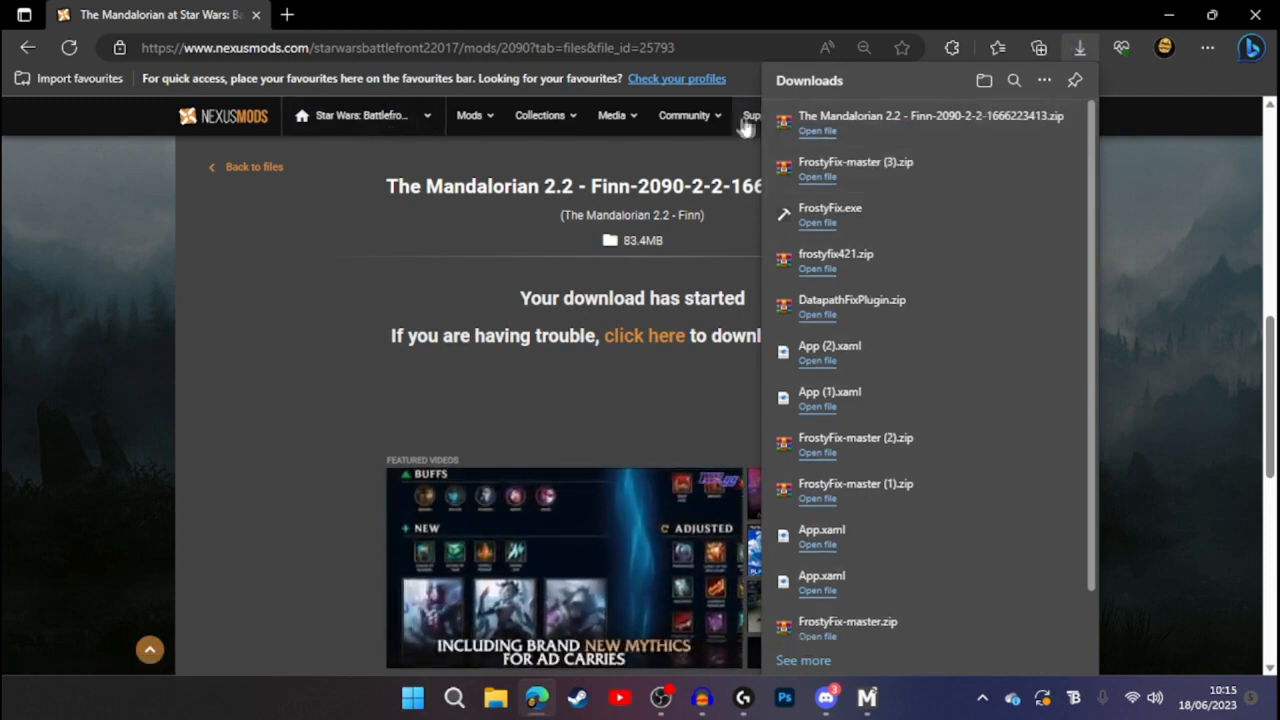
Open the downloaded Mandalorian Finn archive, close the browser and move the archive window aside on the desktop
left_click(880, 118)
left_click(254, 15)
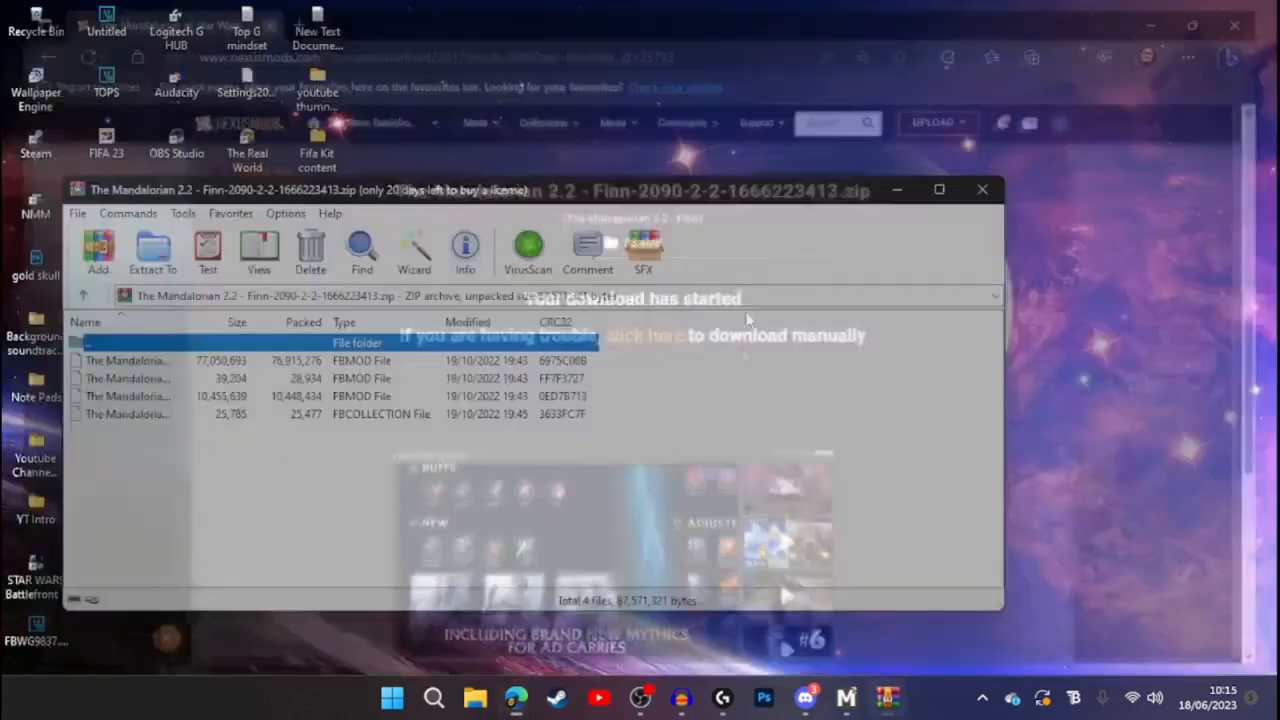
left_click_drag(455, 195, 948, 196)
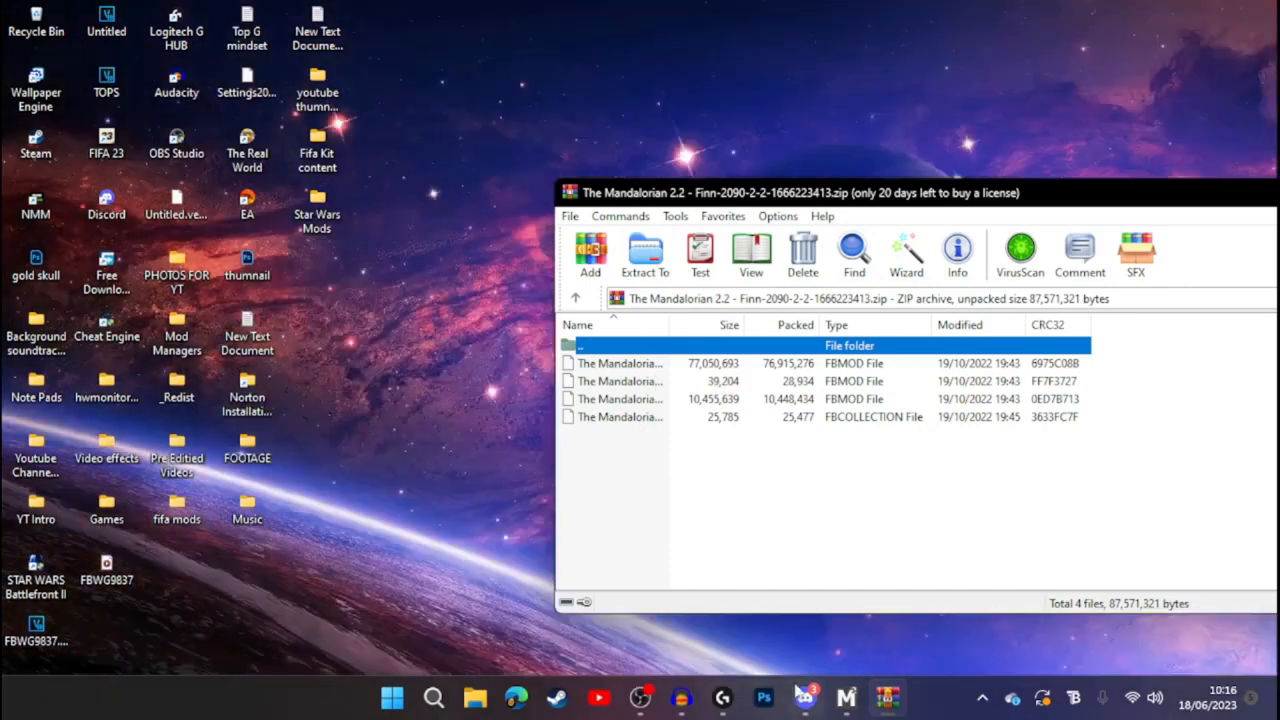
Close the duplicate Frosty Mod Manager window and shrink the remaining one to sit beside the archive window
mouse_move(846, 697)
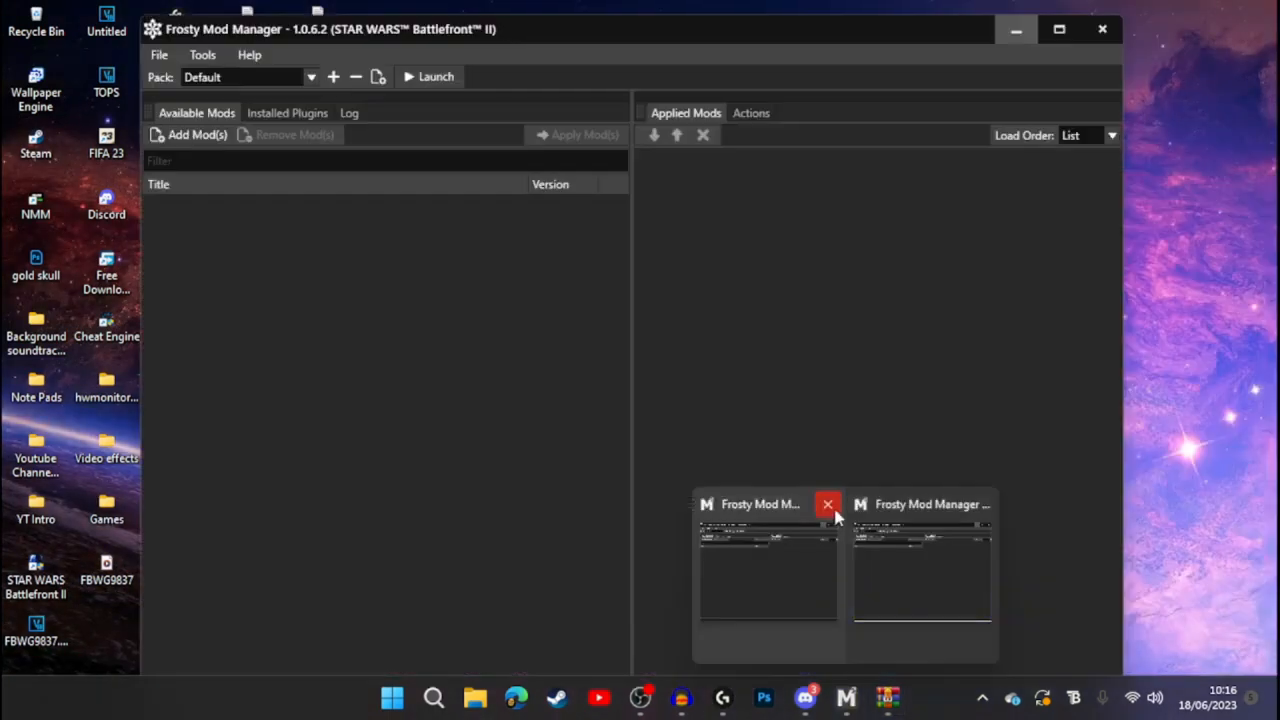
left_click(828, 505)
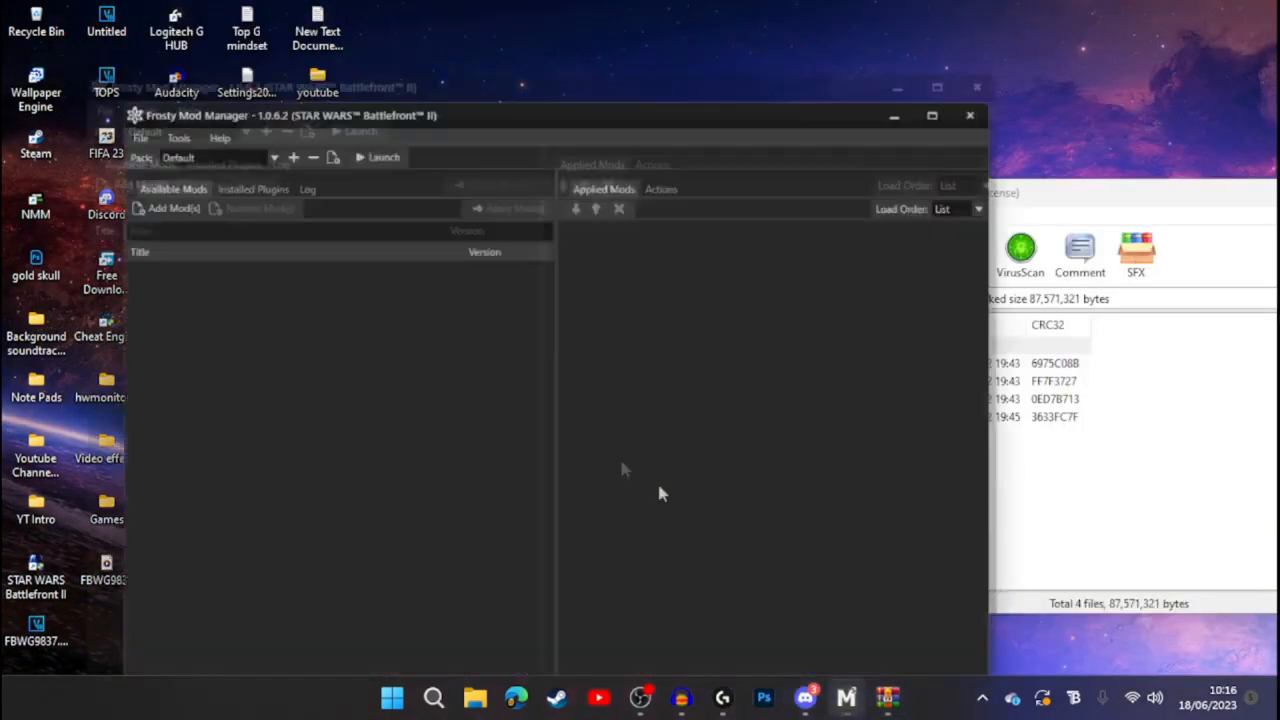
left_click_drag(437, 42, 617, 41)
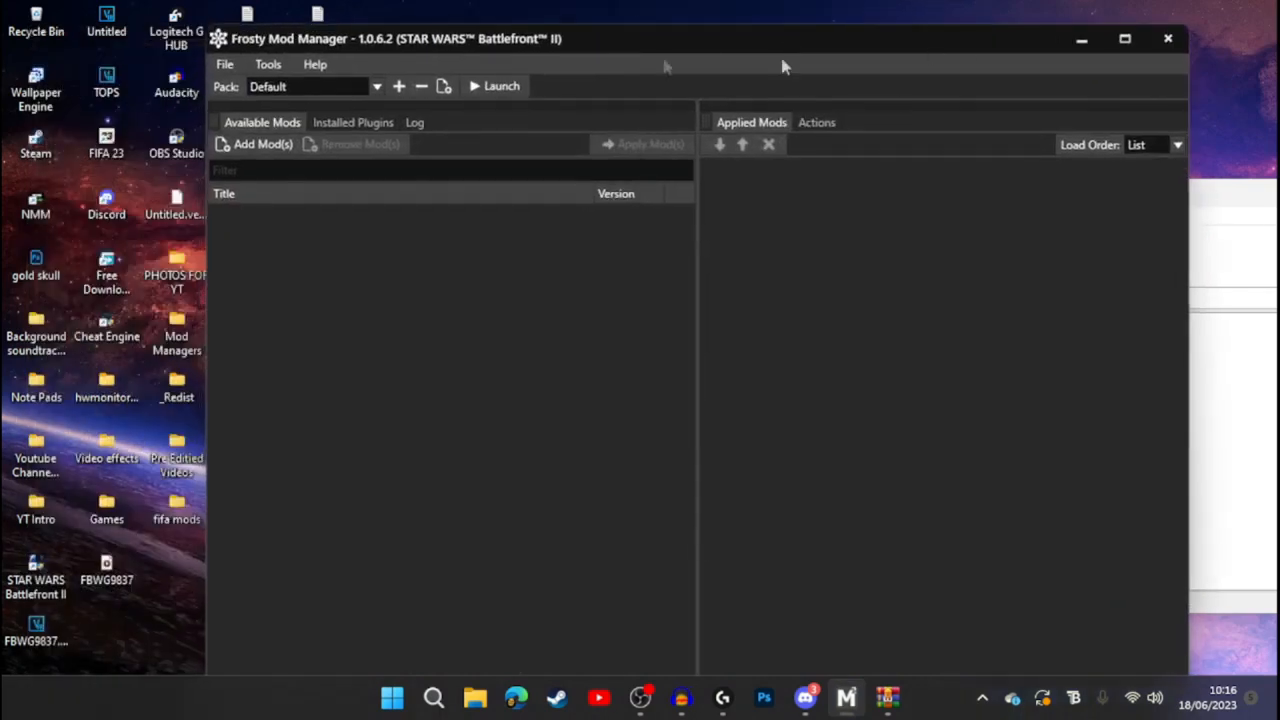
left_click_drag(214, 37, 80, 105)
left_click_drag(302, 124, 263, 125)
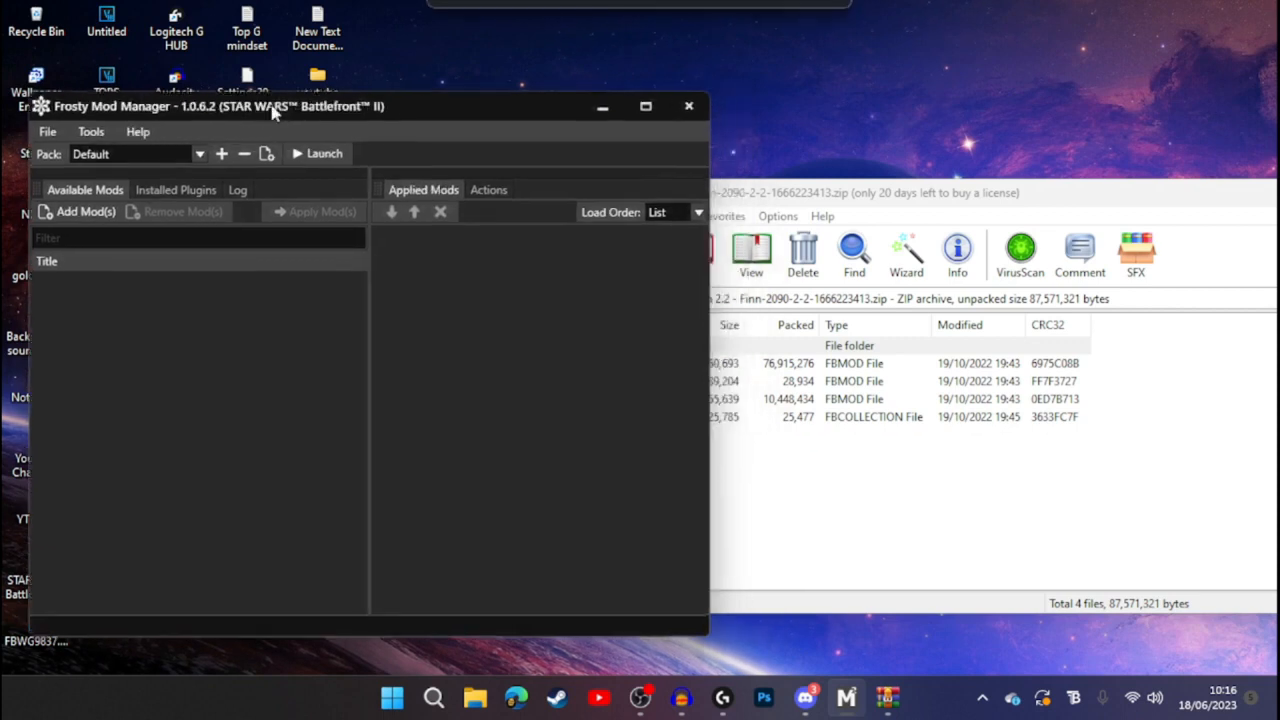
Add The Mandalorian 2.2 - Finn archive from Downloads to the available mods and expand its collection
left_click(68, 214)
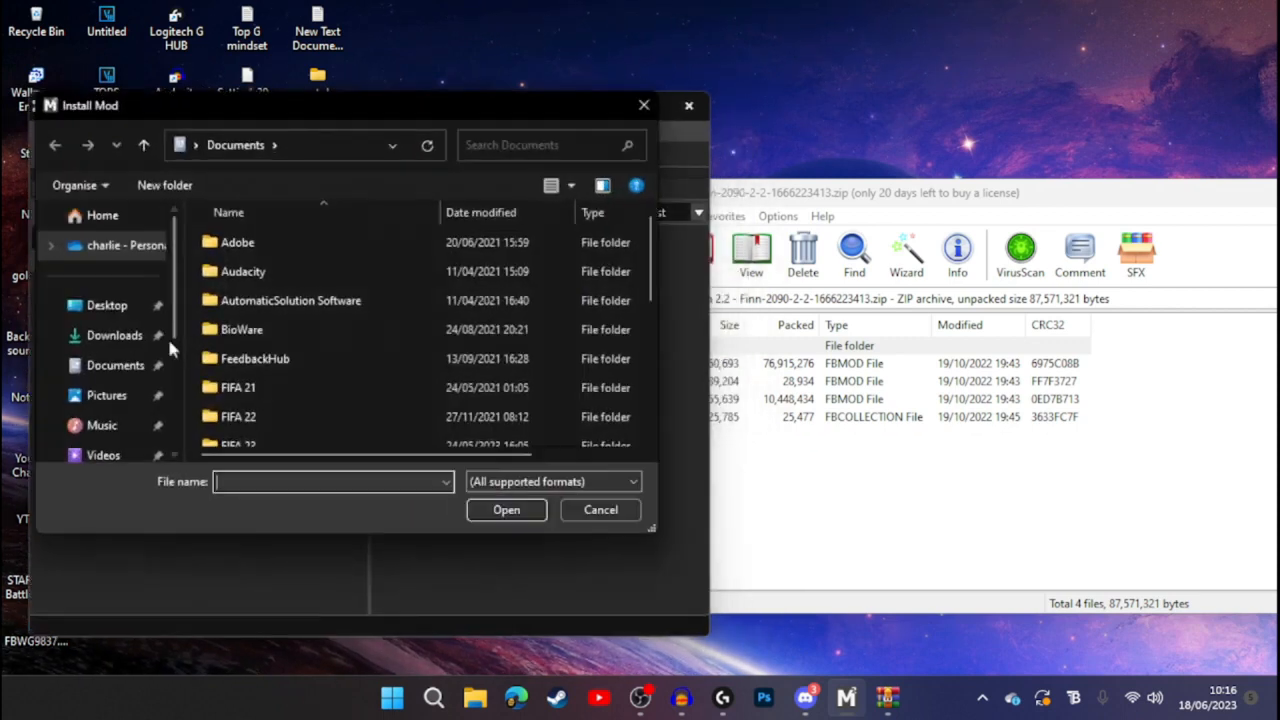
left_click(100, 338)
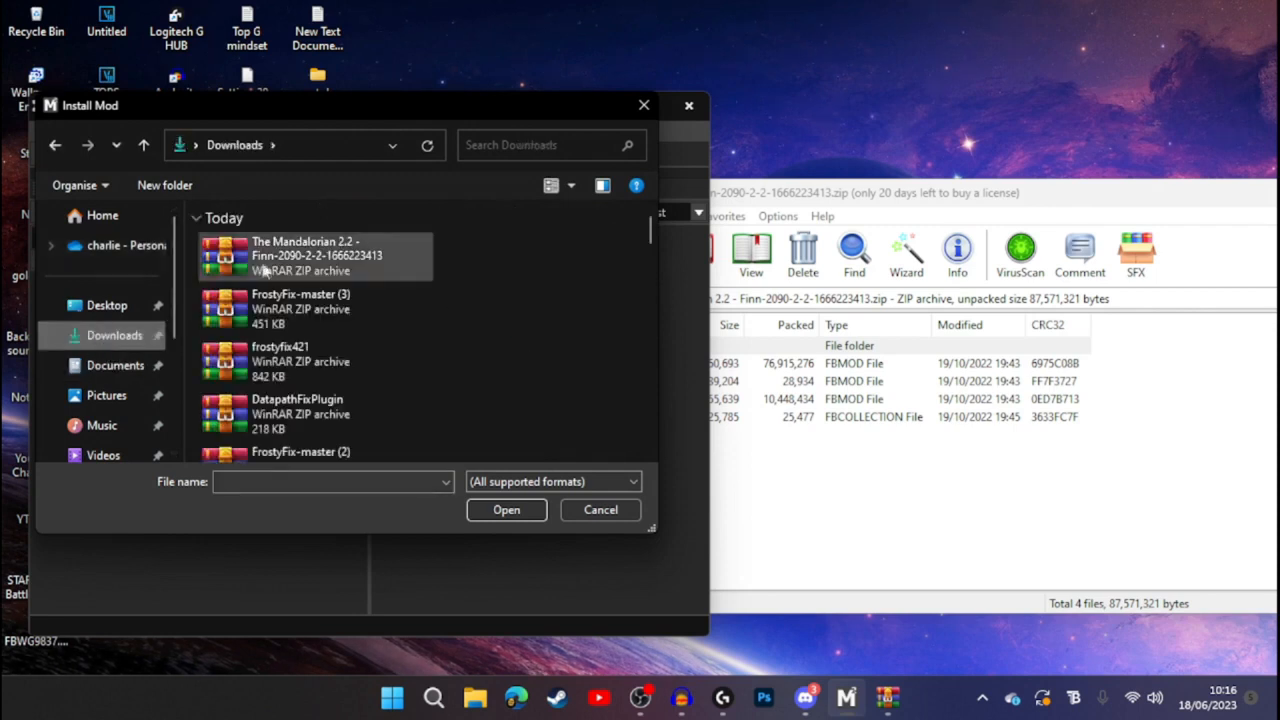
double_click(310, 253)
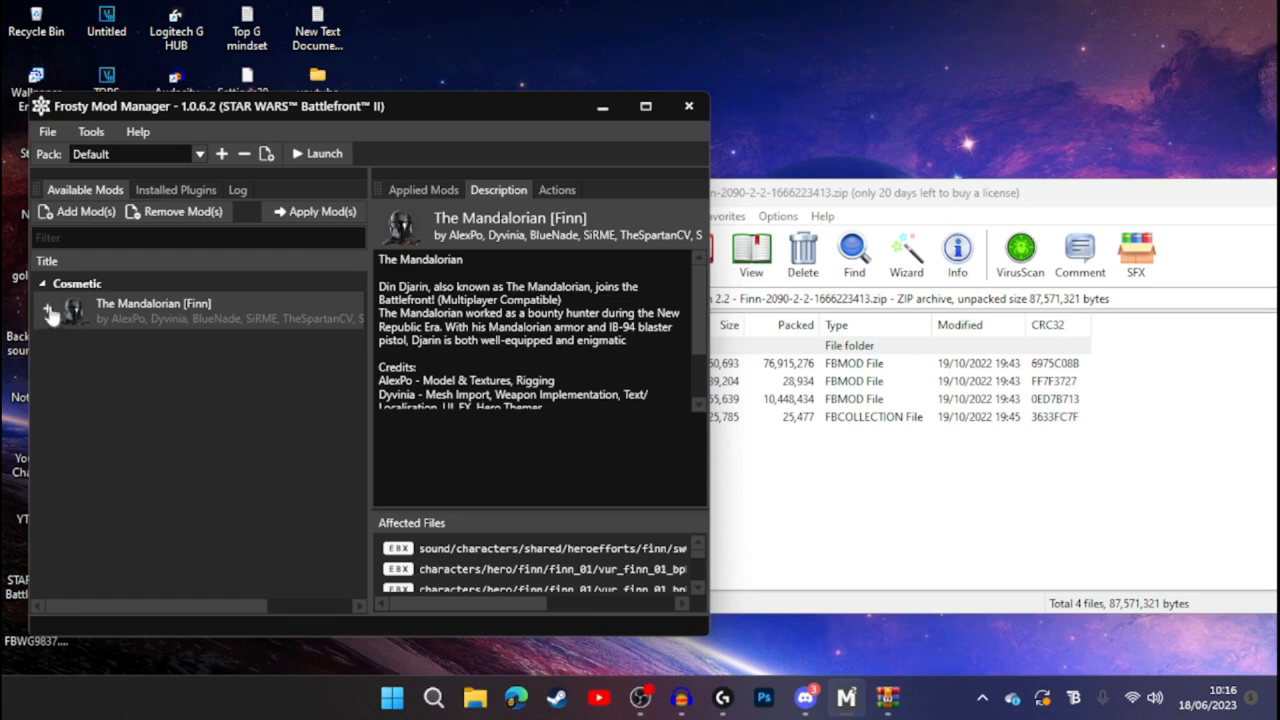
left_click(47, 311)
left_click(41, 314)
left_click(41, 314)
Apply The Mandalorian [Finn] Base, Text and Weapon mods one by one to the Default pack
left_click(134, 367)
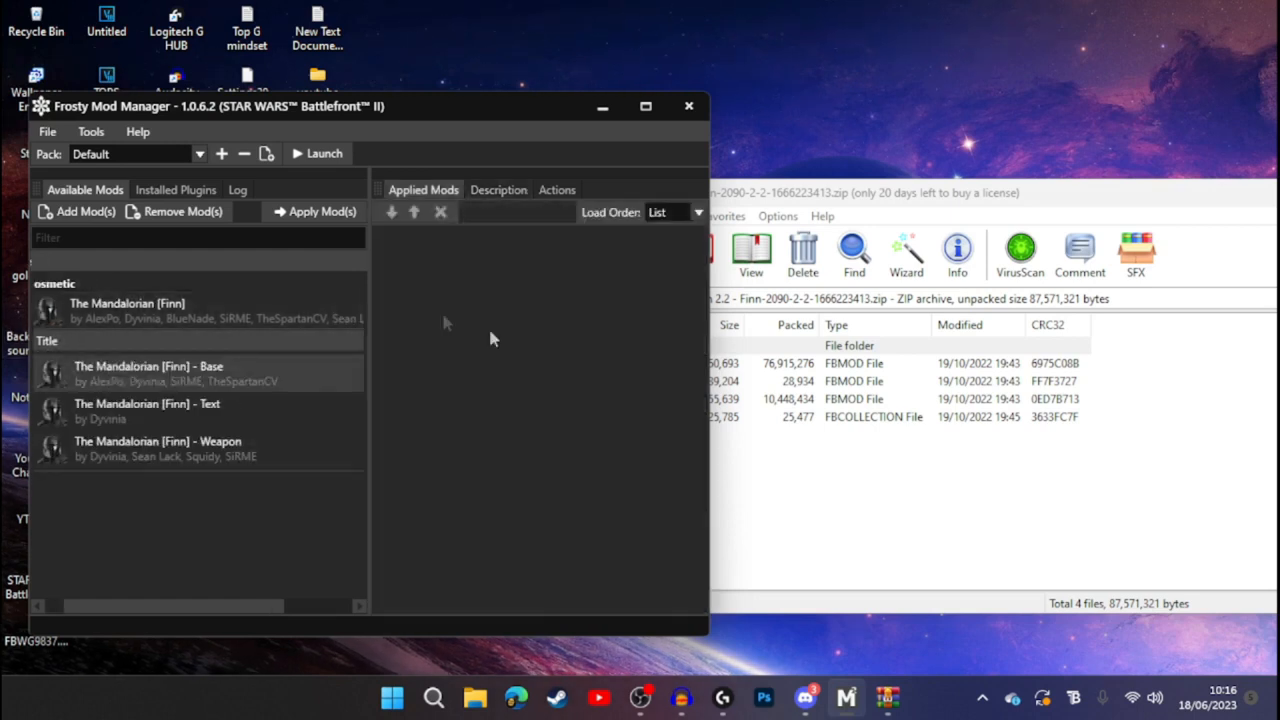
left_click(118, 326)
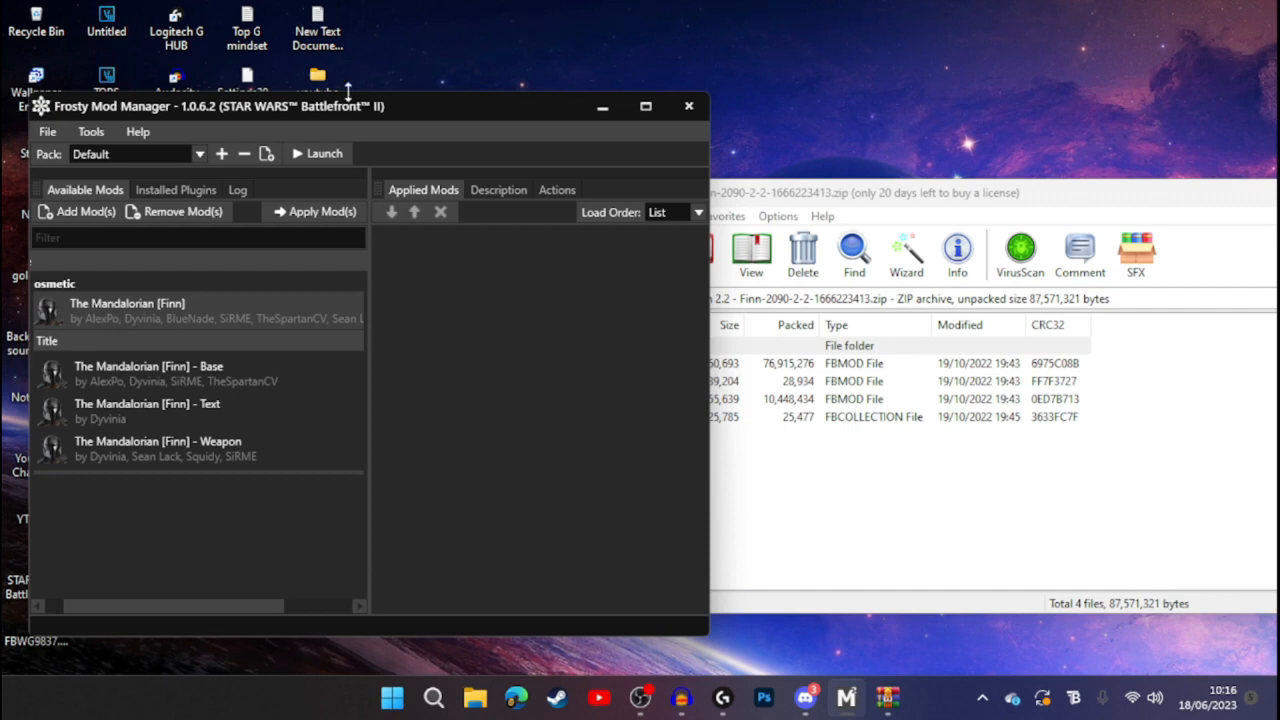
left_click_drag(347, 92, 371, 90)
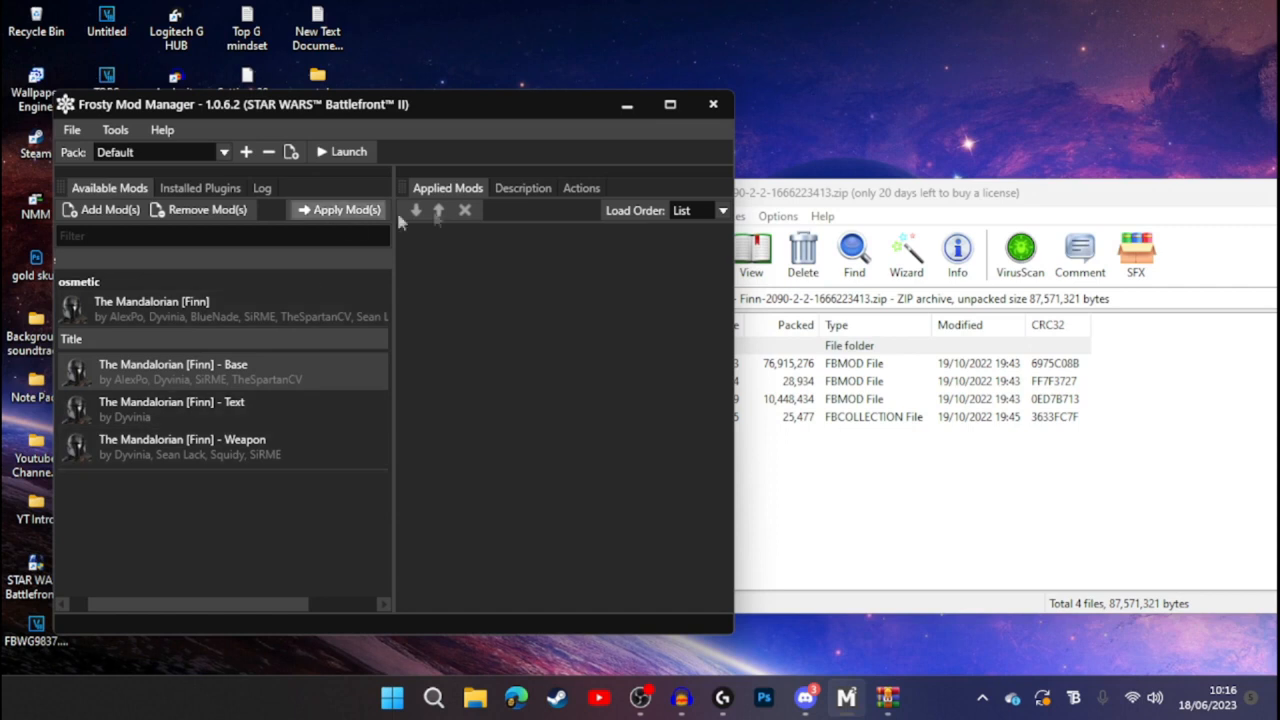
left_click(312, 211)
left_click(222, 405)
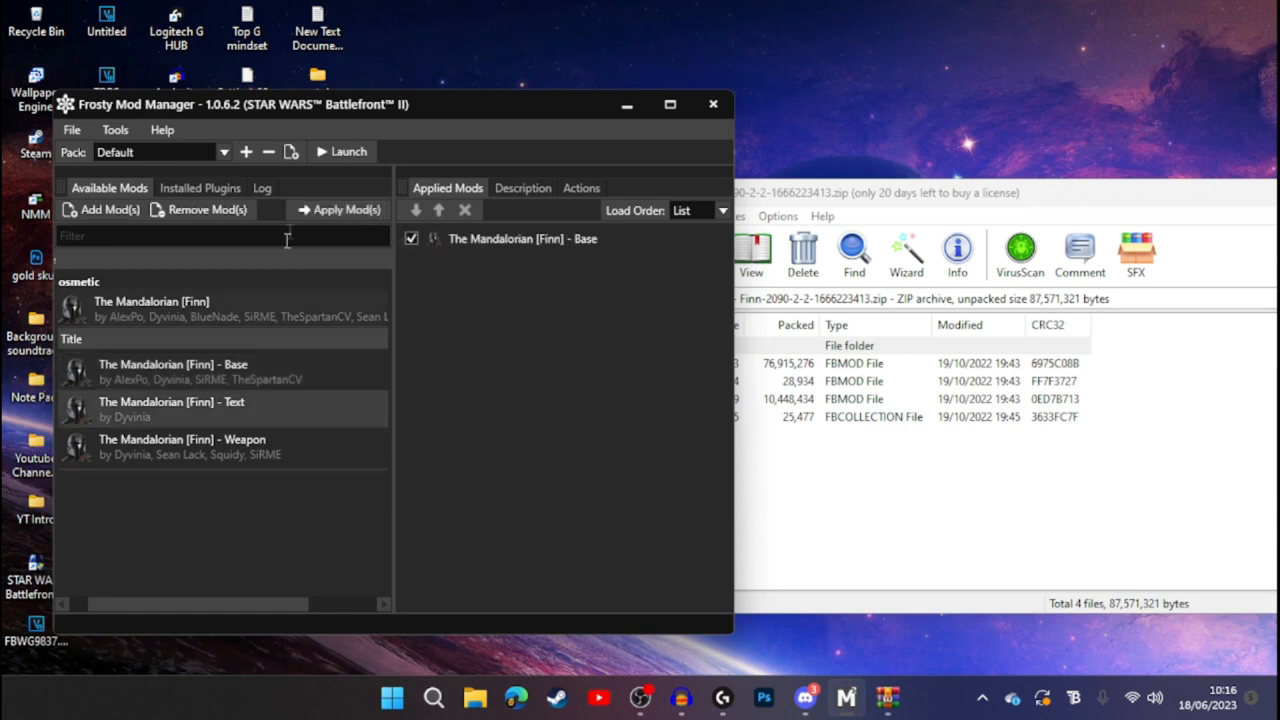
left_click(335, 210)
left_click(242, 441)
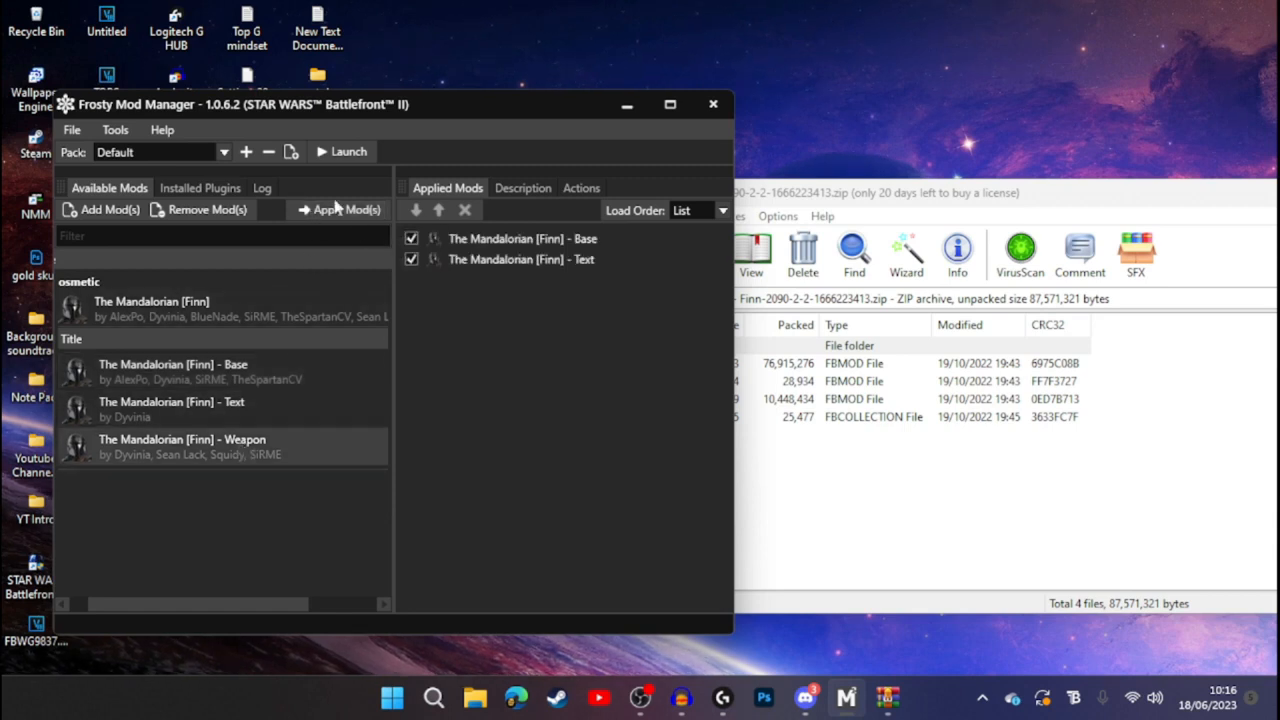
left_click(337, 209)
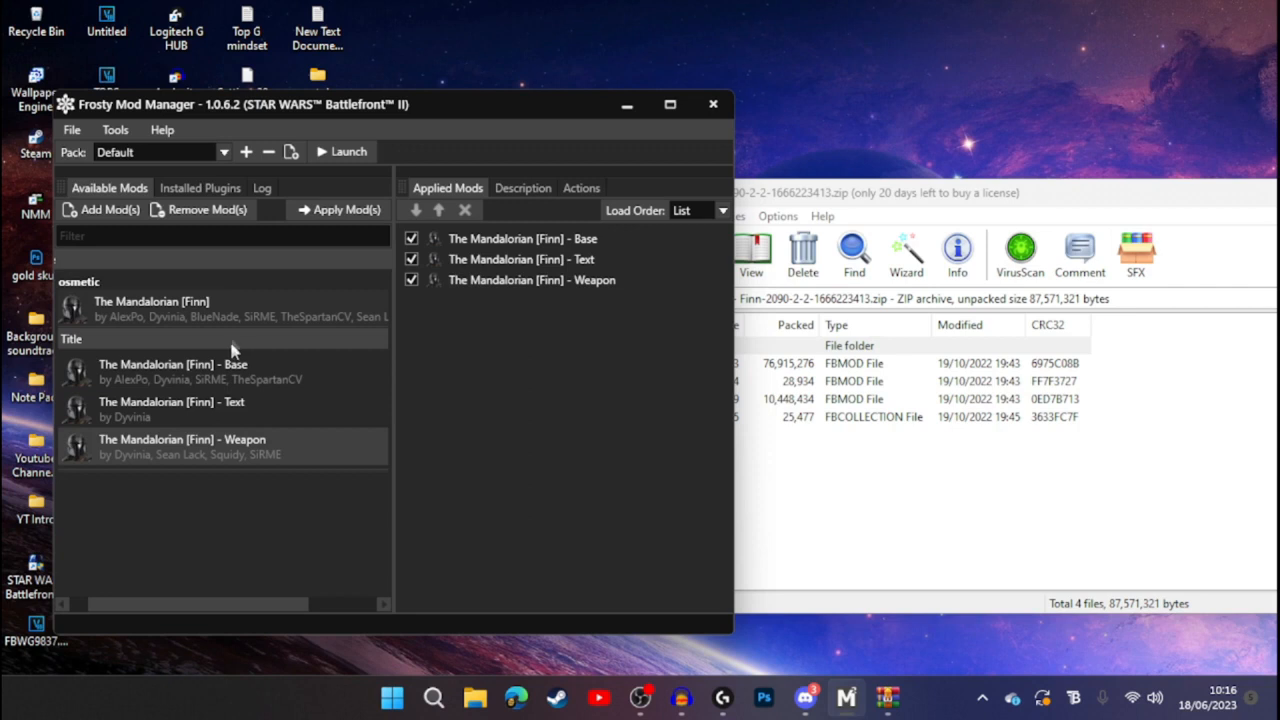
Check the list of available packs and add a new profile named Mods
left_click(223, 152)
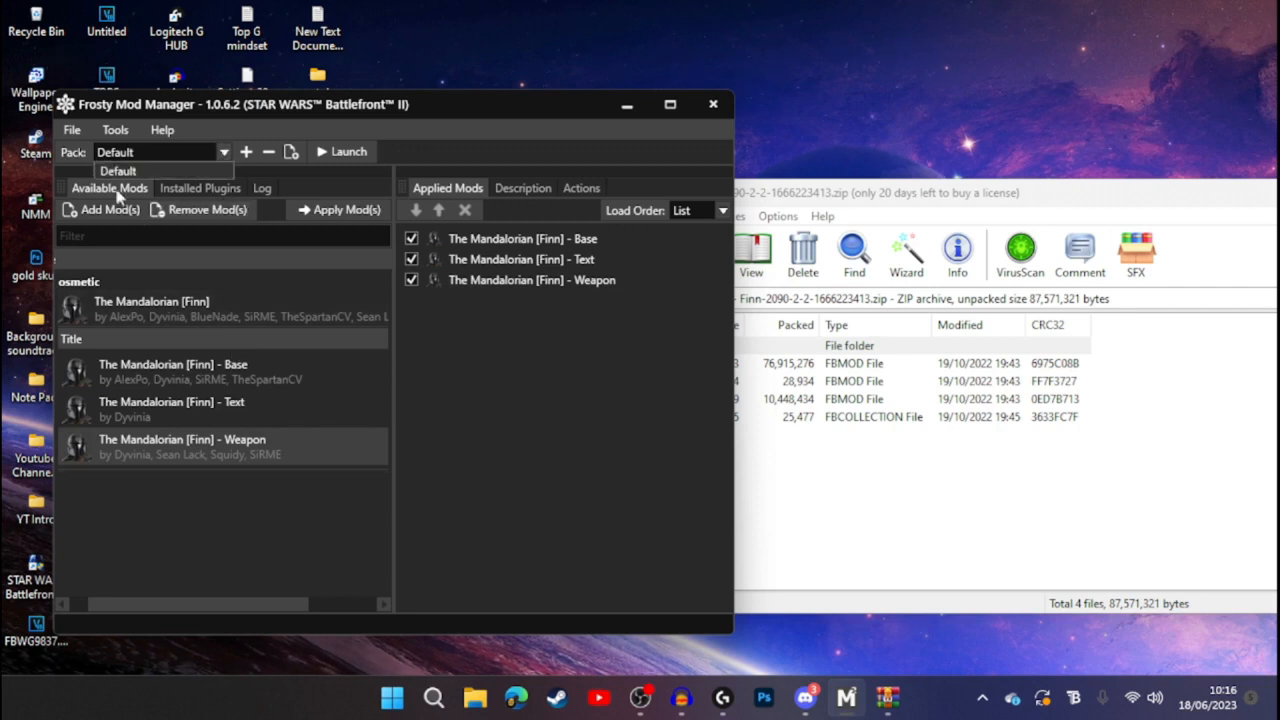
left_click(249, 167)
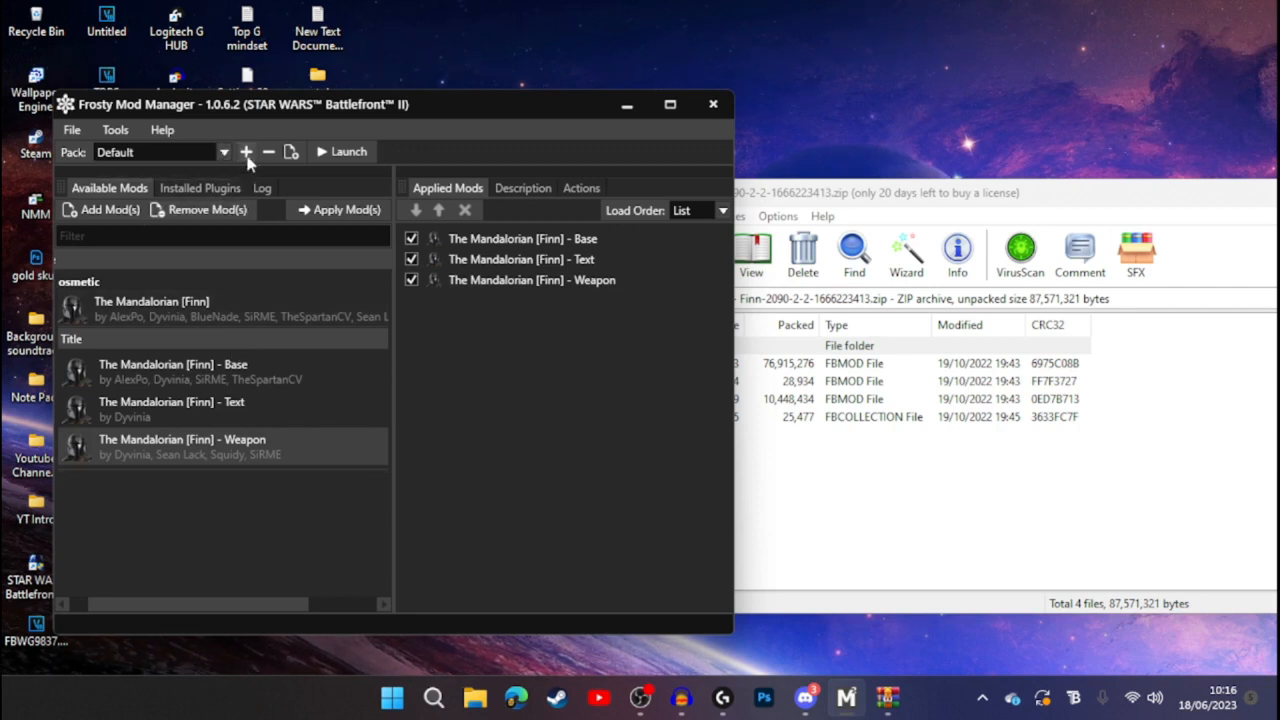
left_click(246, 153)
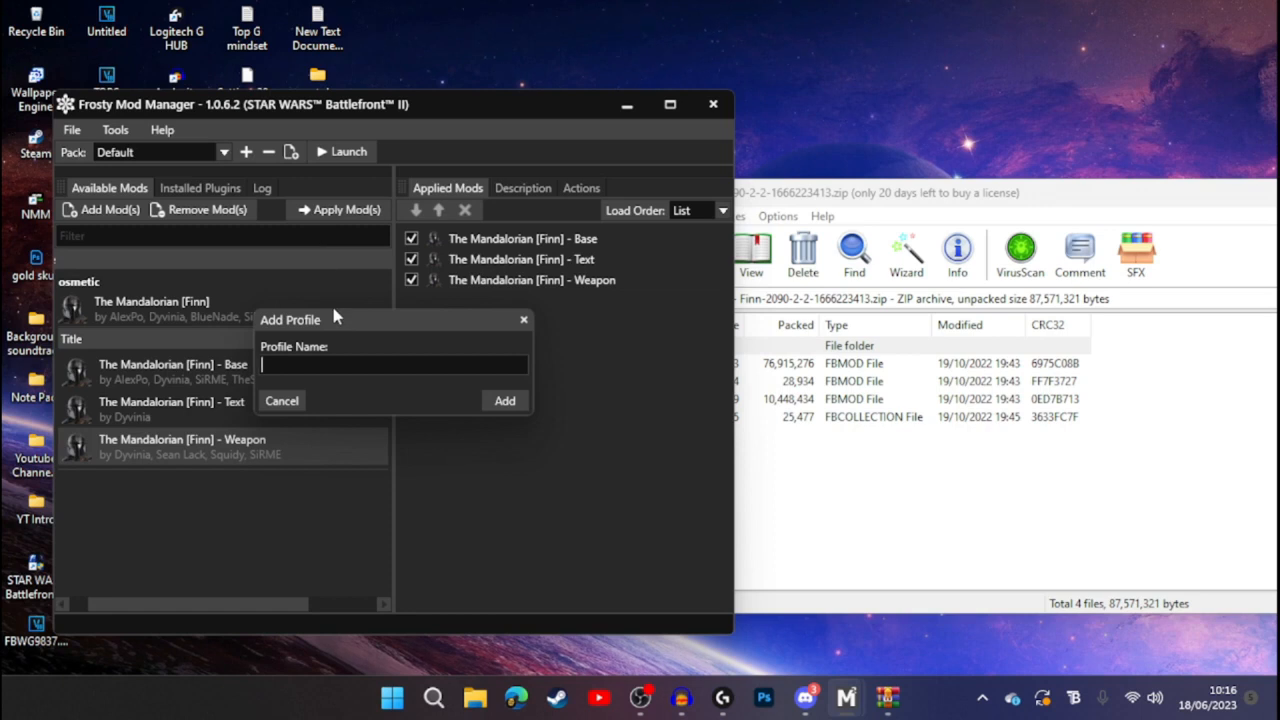
type("Mods")
left_click(507, 404)
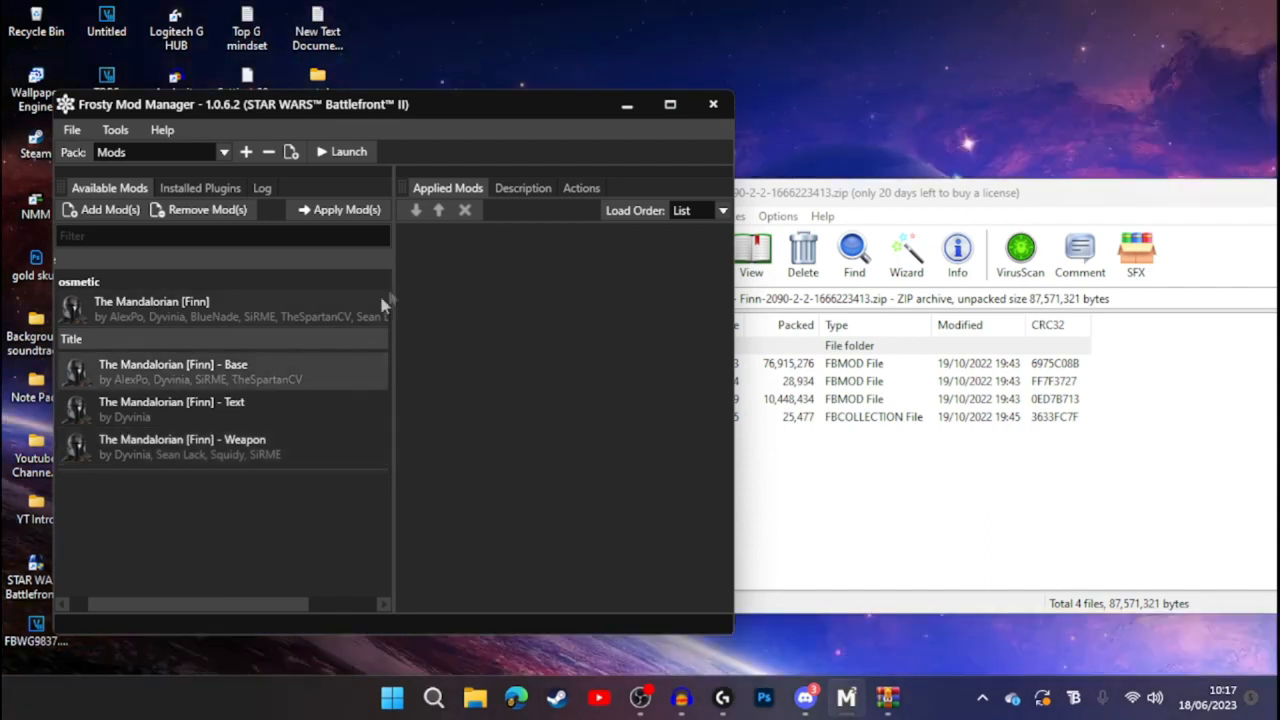
Apply The Mandalorian [Finn] Base, Text and Weapon mods to the Mods pack
left_click(305, 210)
left_click(215, 404)
left_click(335, 210)
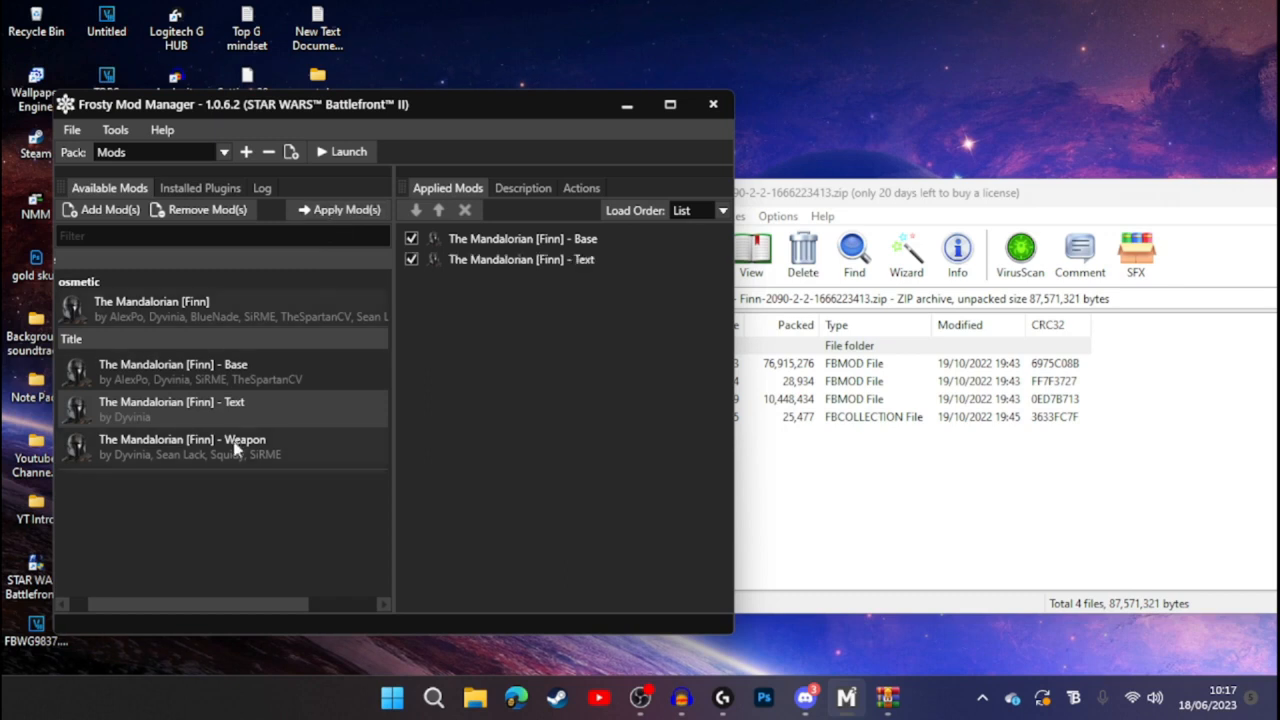
left_click(236, 448)
left_click(345, 210)
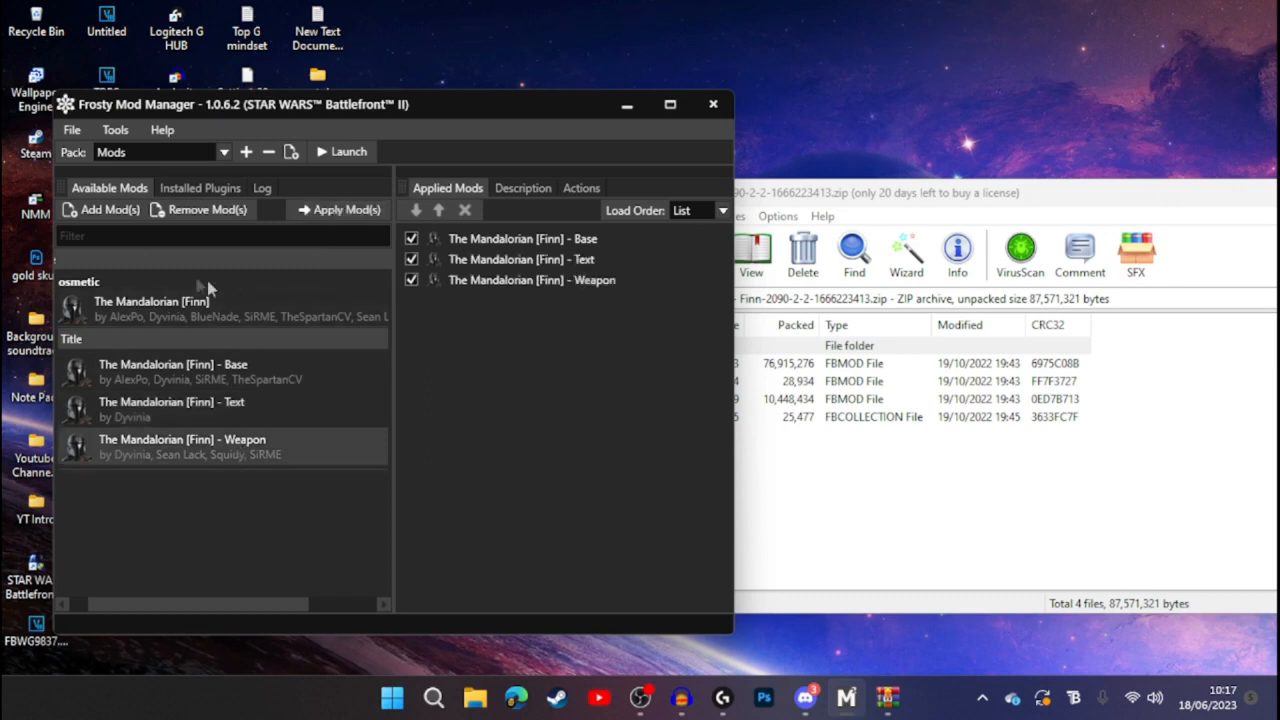
Enable platform launching in the mod manager's launch options and check the platform choices, keeping Origin
left_click(118, 133)
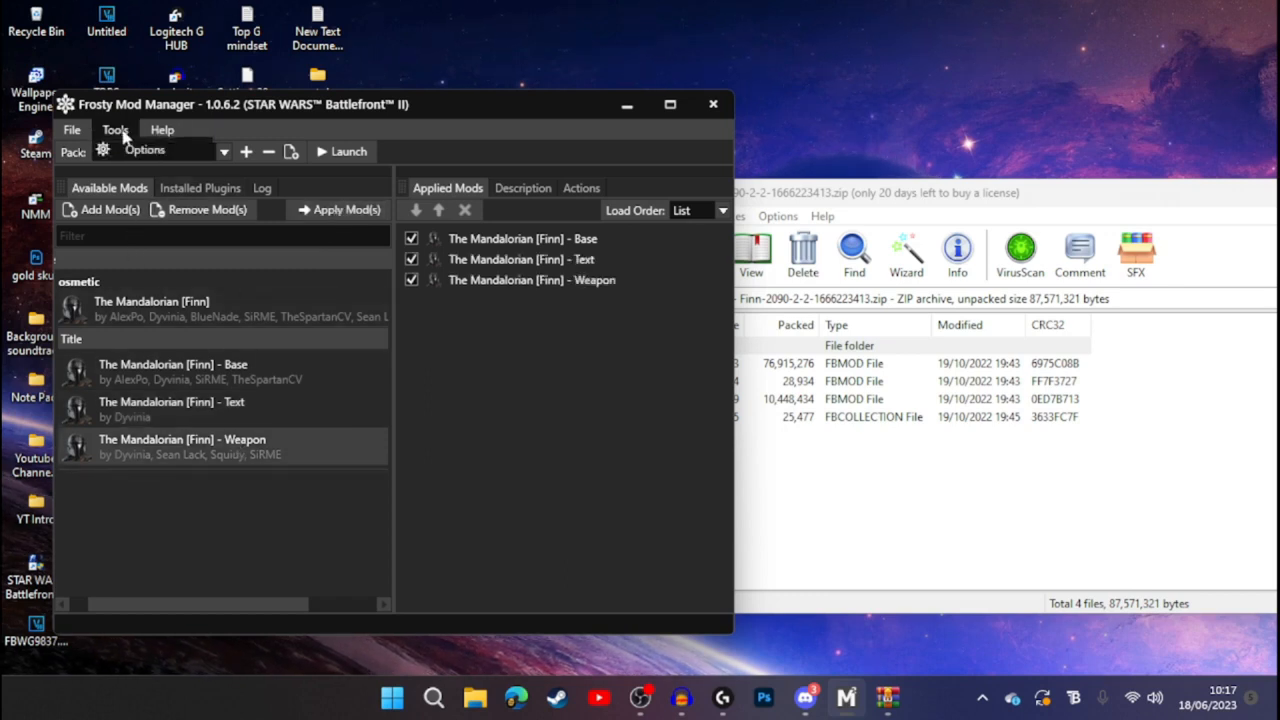
left_click(142, 150)
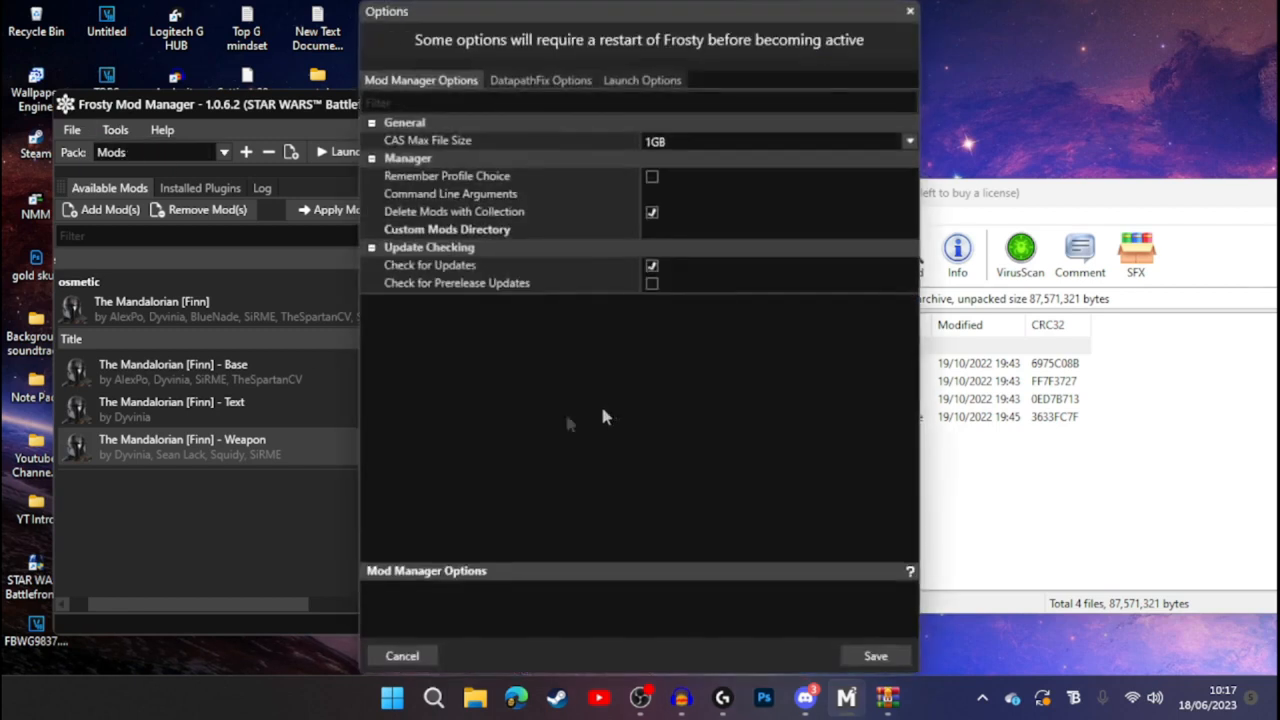
left_click(620, 80)
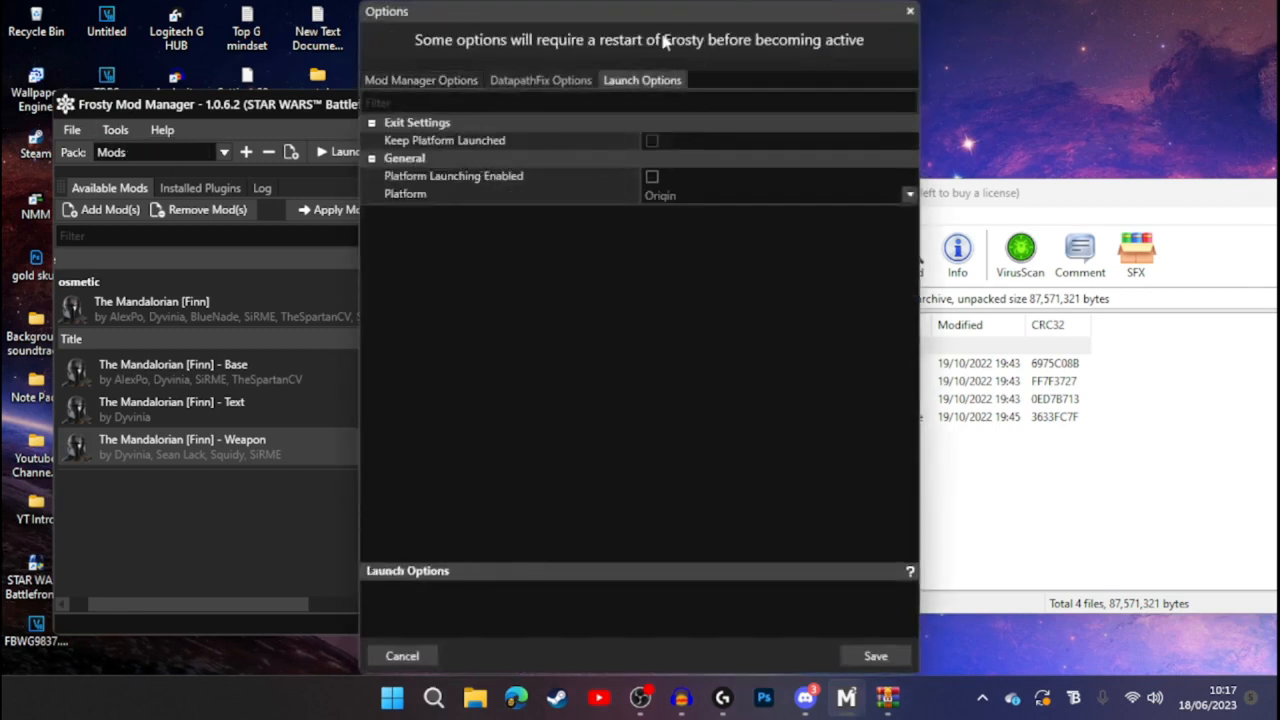
left_click_drag(648, 22, 466, 79)
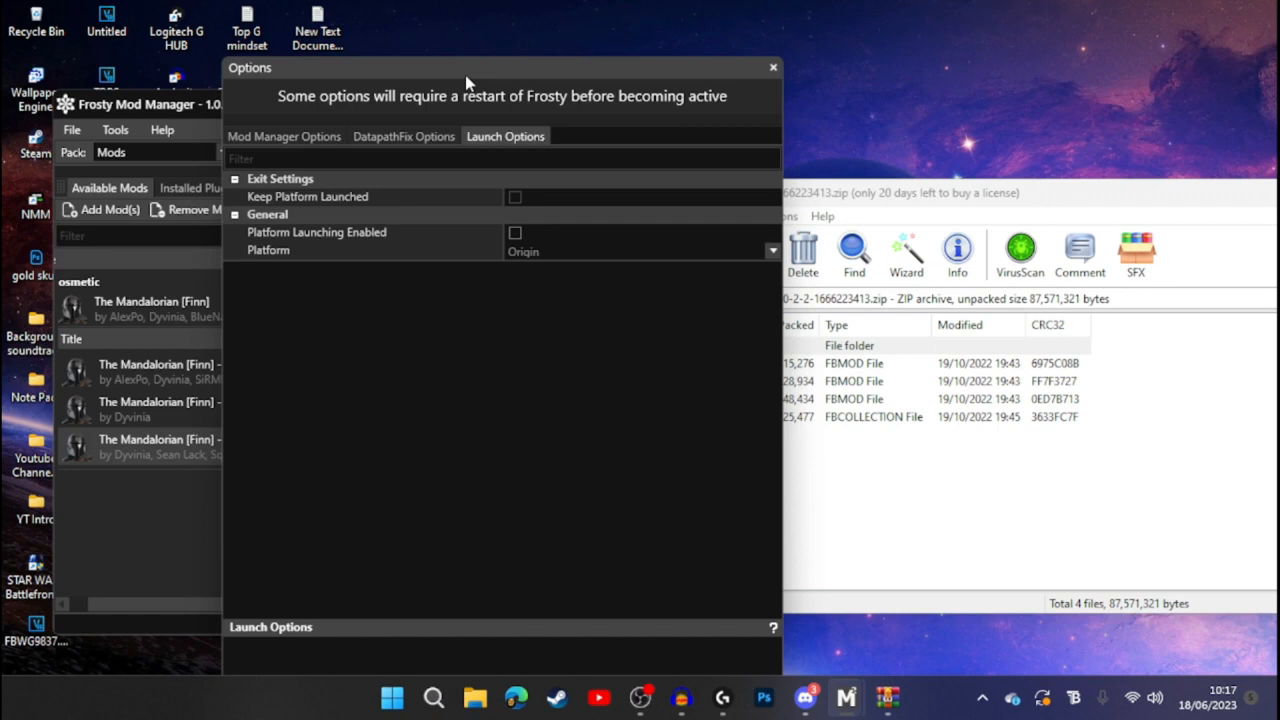
left_click(515, 233)
left_click(517, 253)
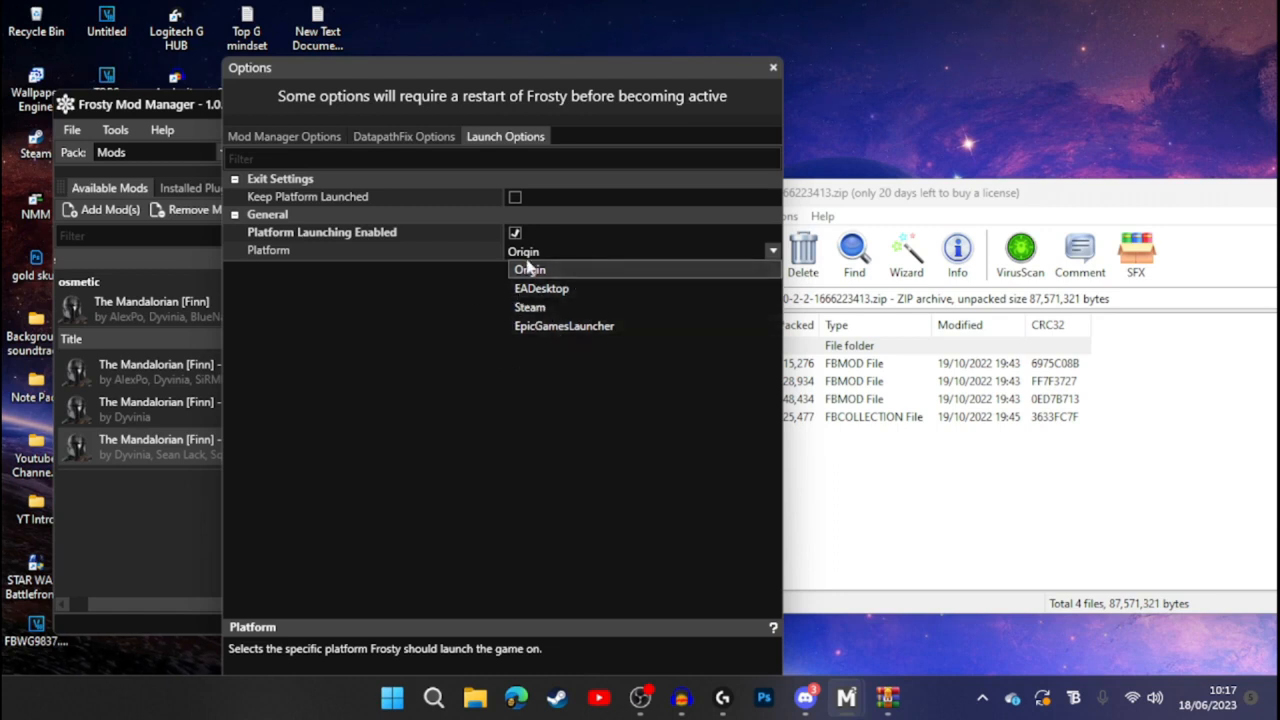
left_click(520, 236)
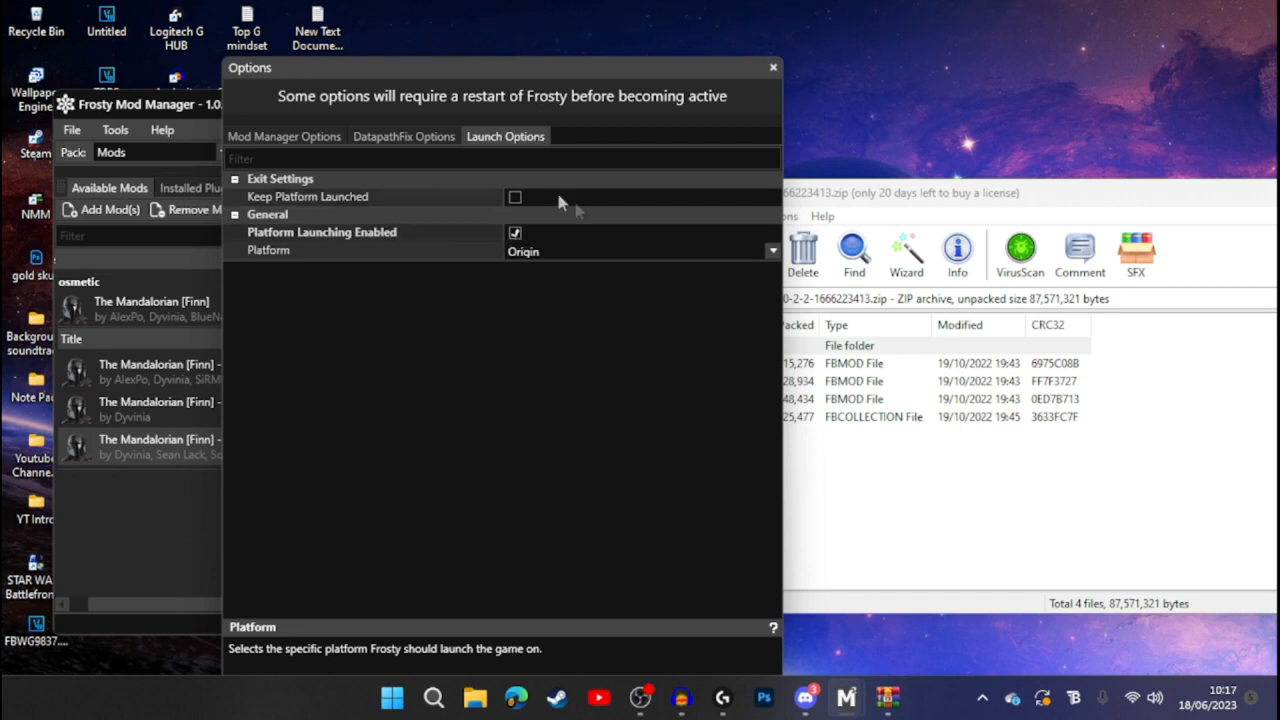
Glance at the DatapathFix options, return to the launch options and toggle platform launching off and on again
left_click(420, 140)
left_click(482, 138)
left_click(517, 235)
left_click(517, 235)
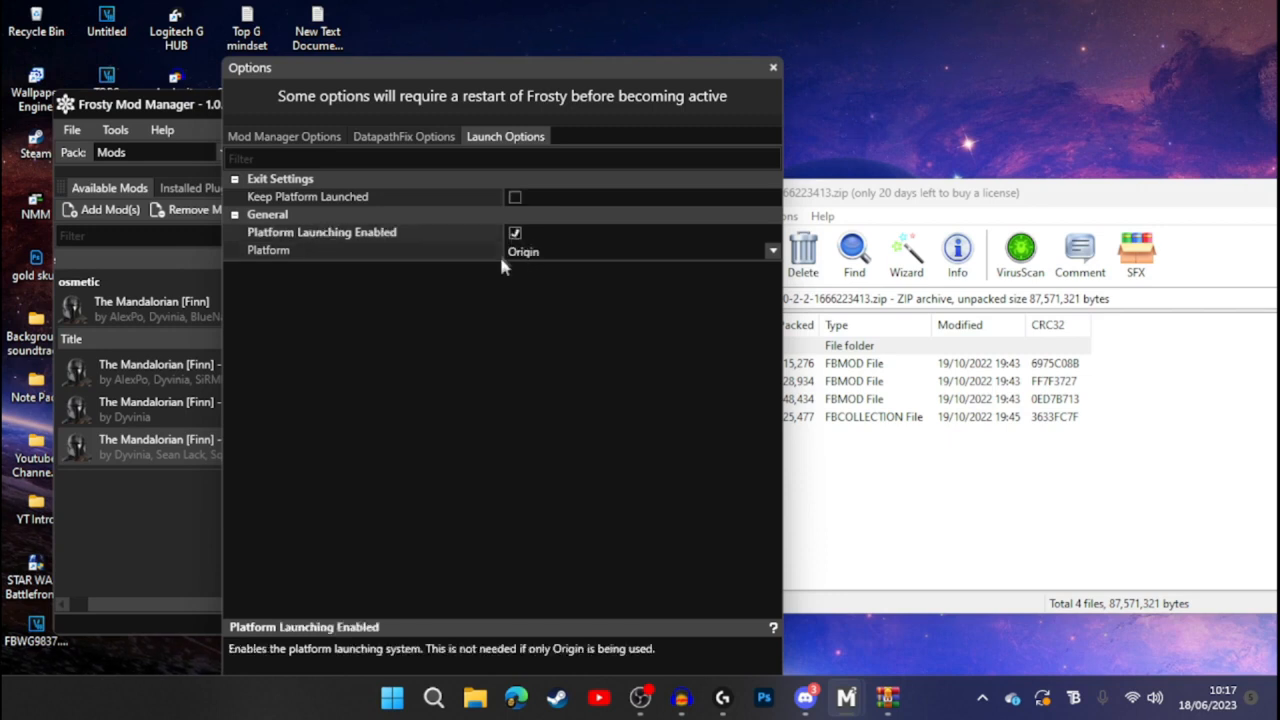
Turn off platform launching in the launch options, close the options window and rearrange the open windows
left_click(514, 251)
left_click(471, 323)
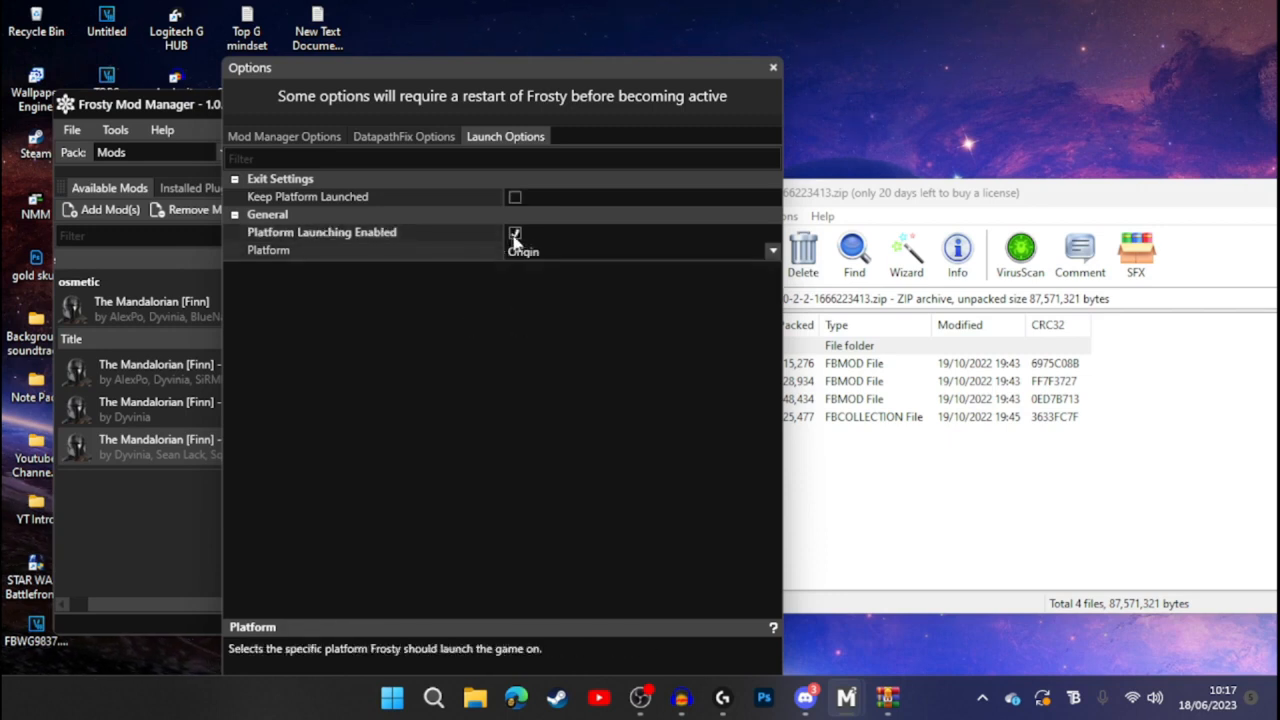
left_click(515, 234)
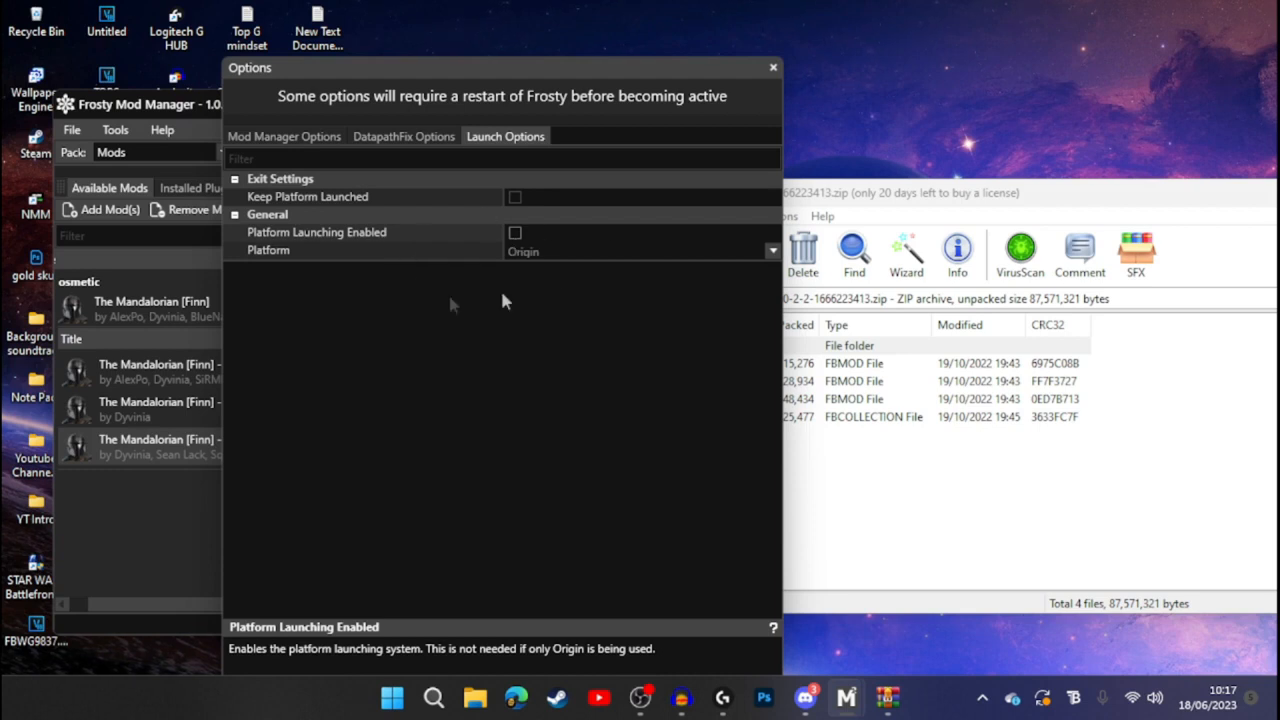
left_click(388, 140)
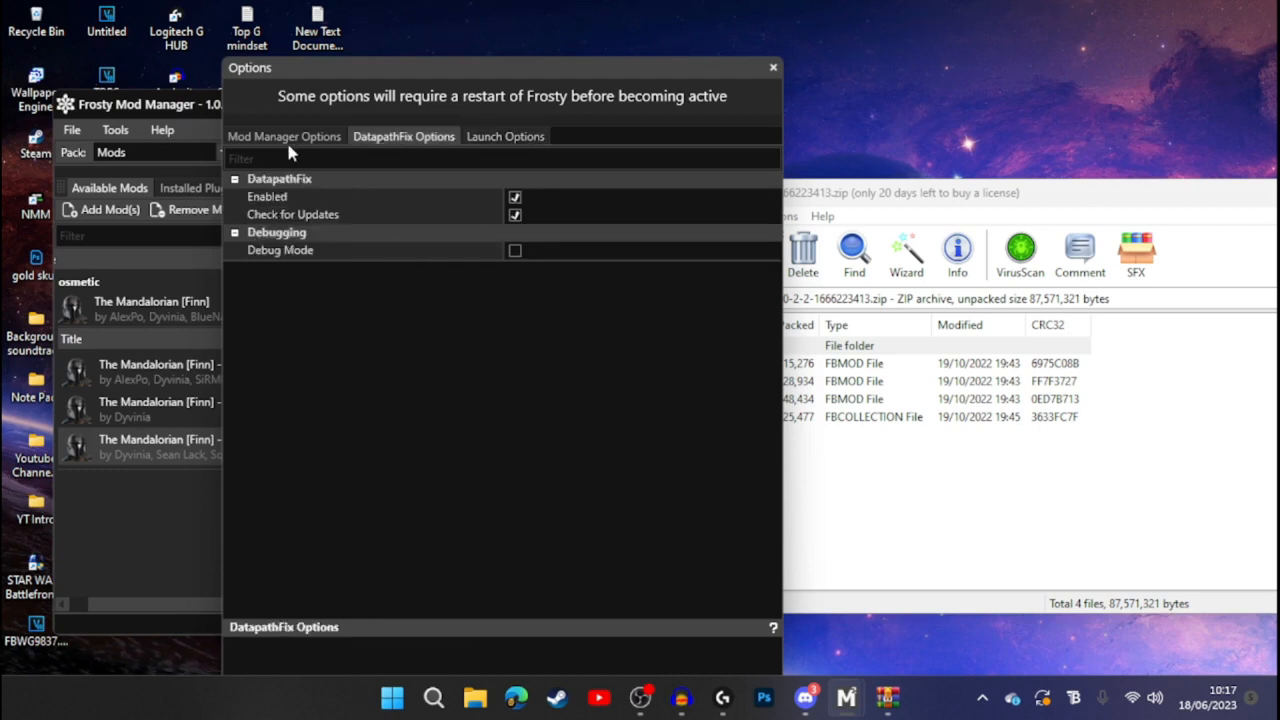
left_click(773, 68)
left_click_drag(461, 107, 492, 105)
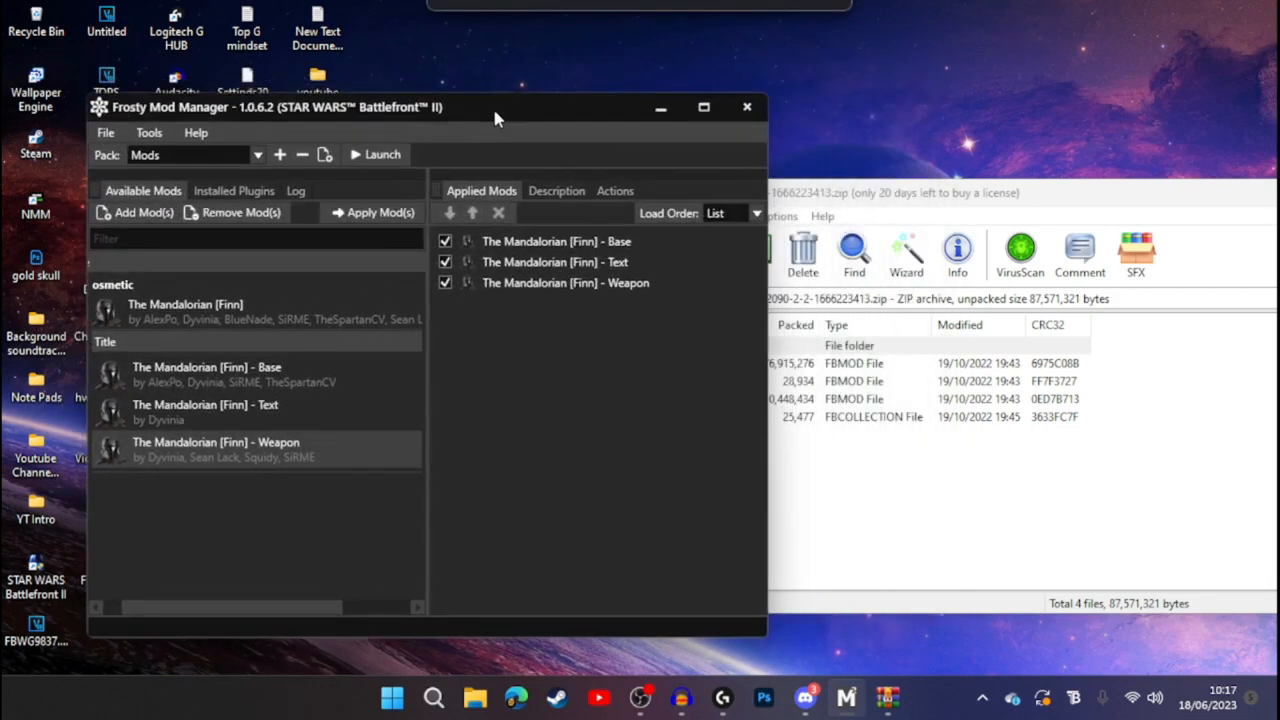
left_click_drag(899, 194, 461, 220)
left_click(1044, 222)
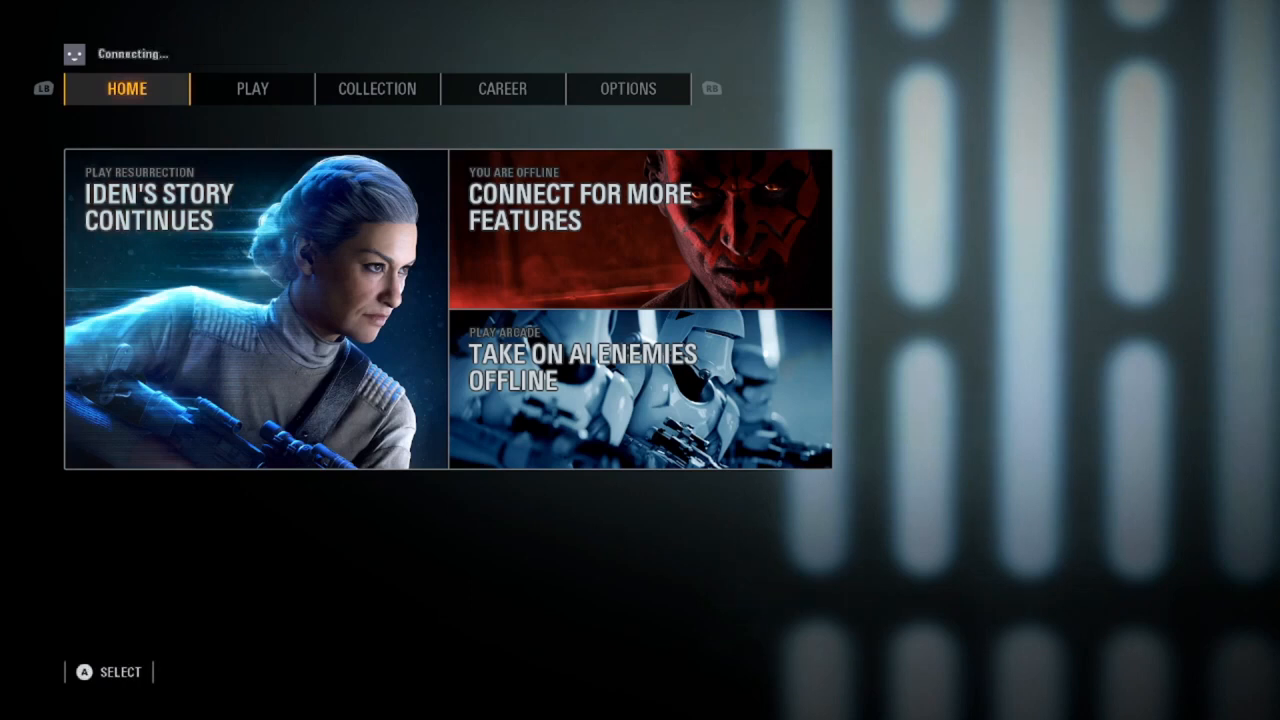
Enter the Star Wars Battlefront II main menu and open the Collection screen
key("Return")
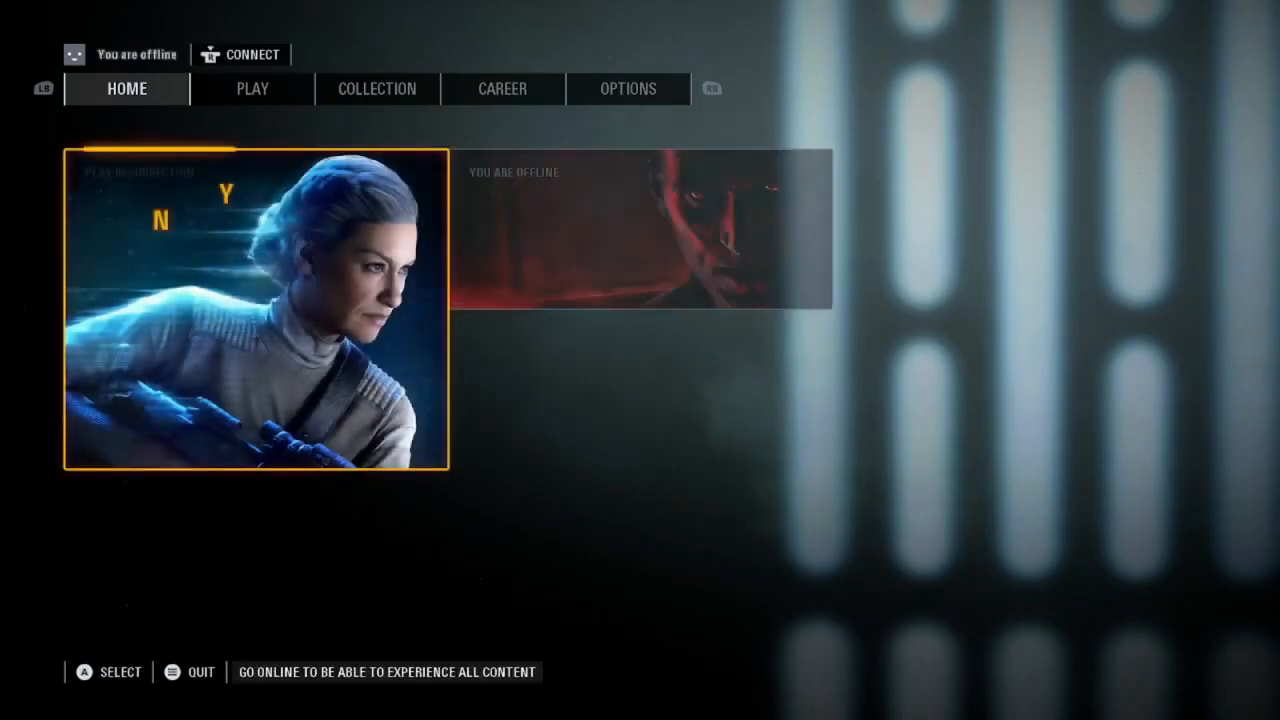
key("Return")
key("e")
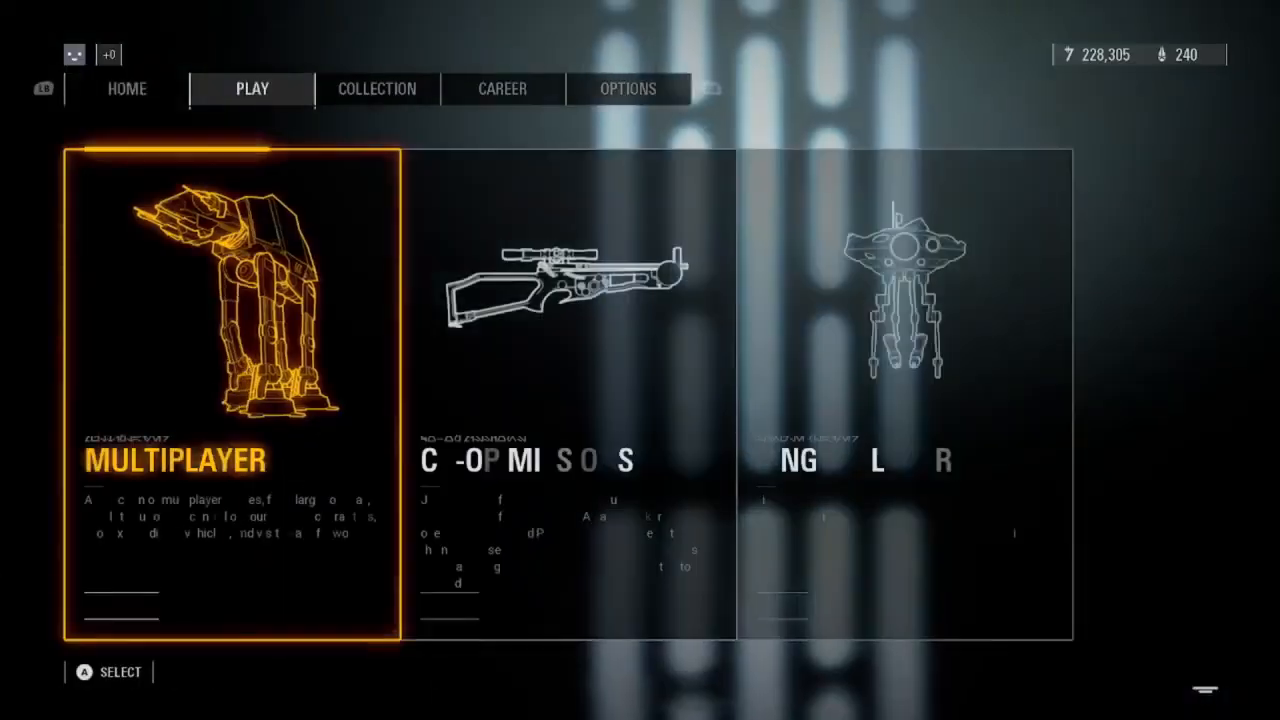
key("e")
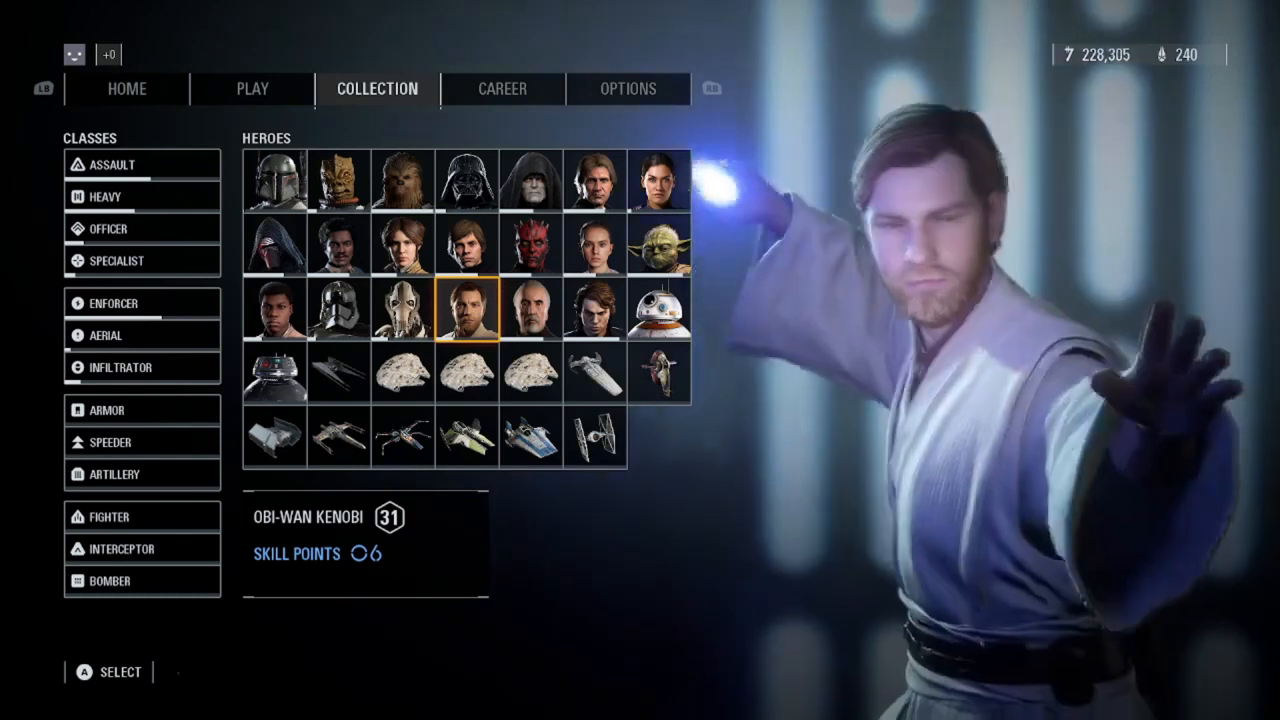
Browse the hero grid in the collection and highlight Finn to check his appearance
key("Right")
key("Left")
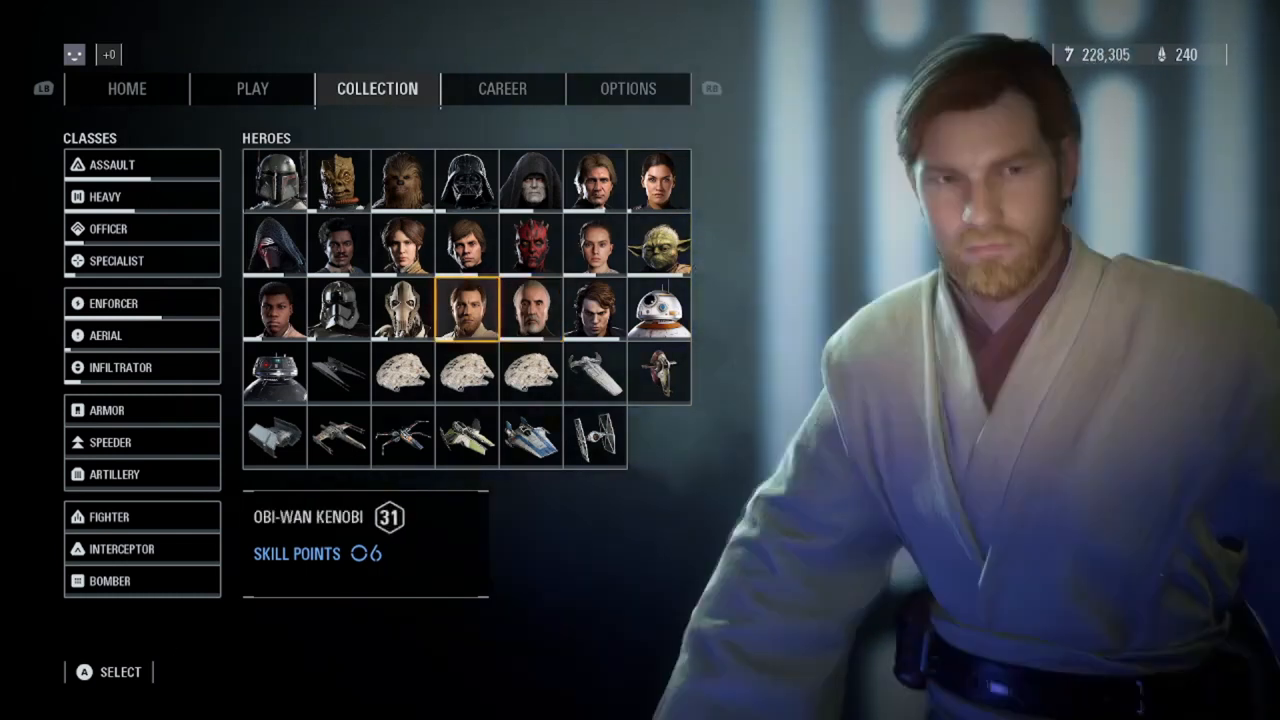
key("Right")
key("Right")
key("Up")
key("Up")
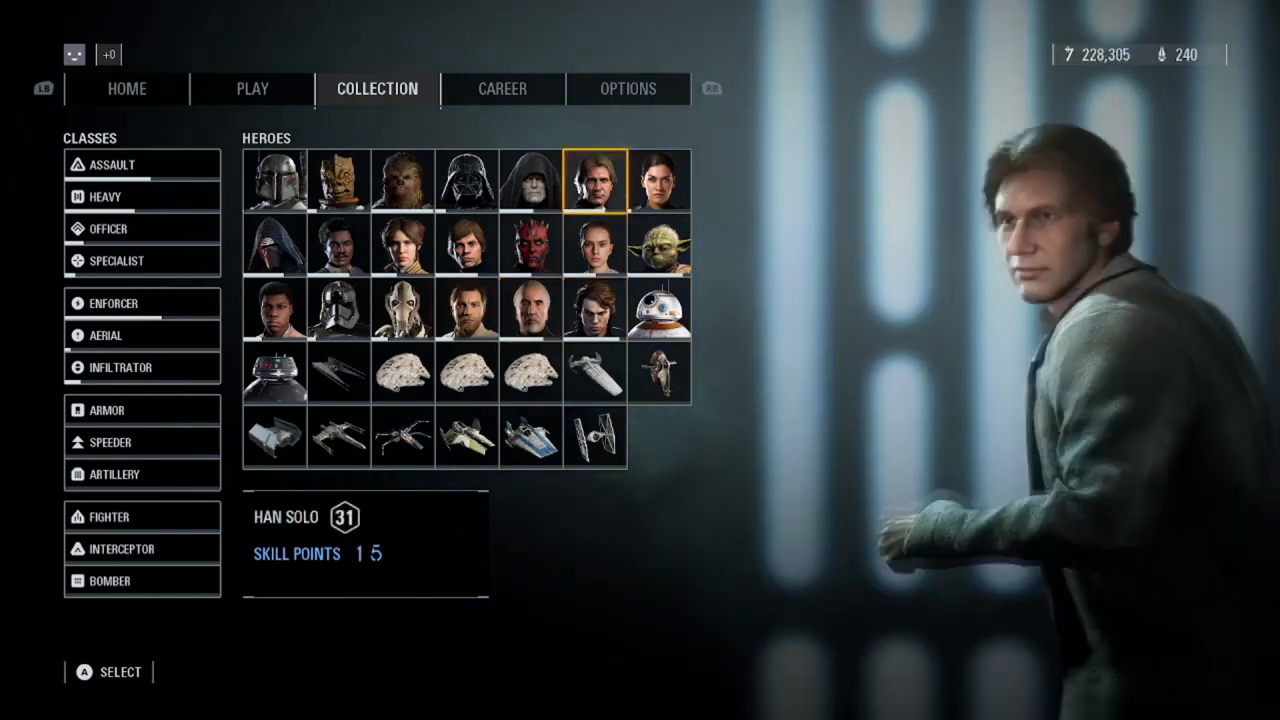
key("Down")
key("Down")
key("Left")
key("Left")
key("Left")
key("Left")
key("Left")
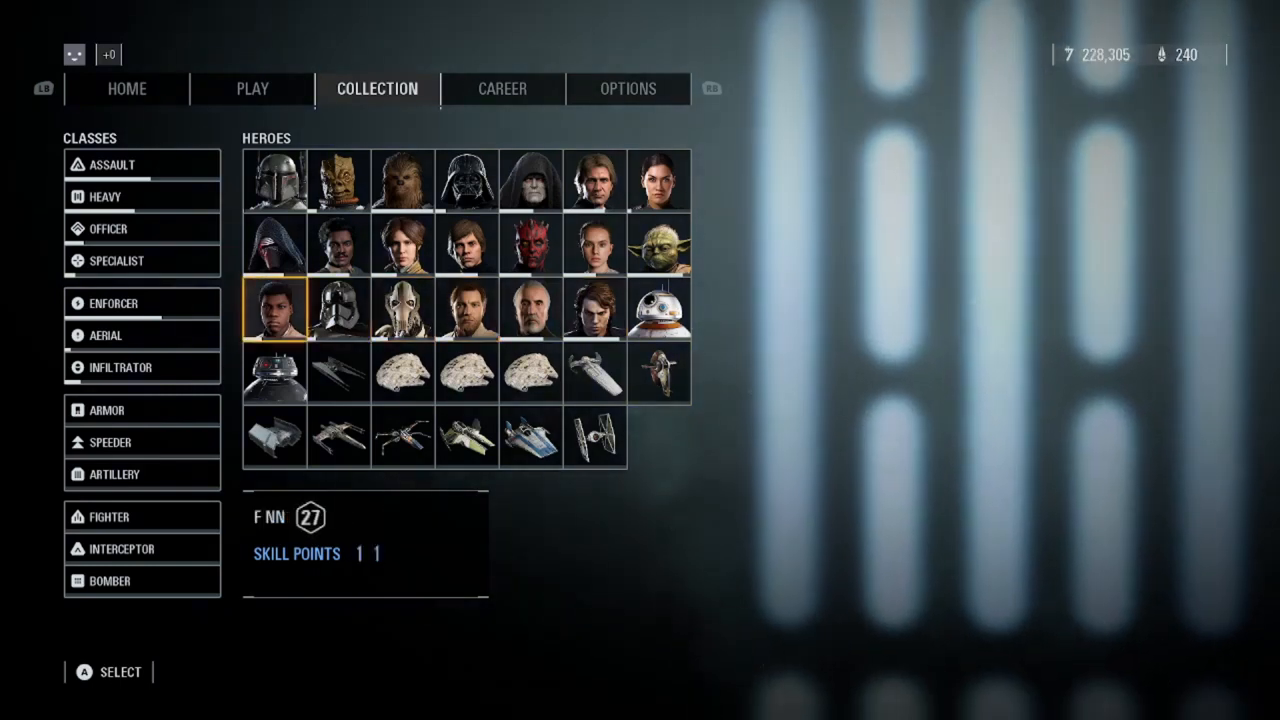
Leave the Collection screen and go back through Play to the Home screen
key("q")
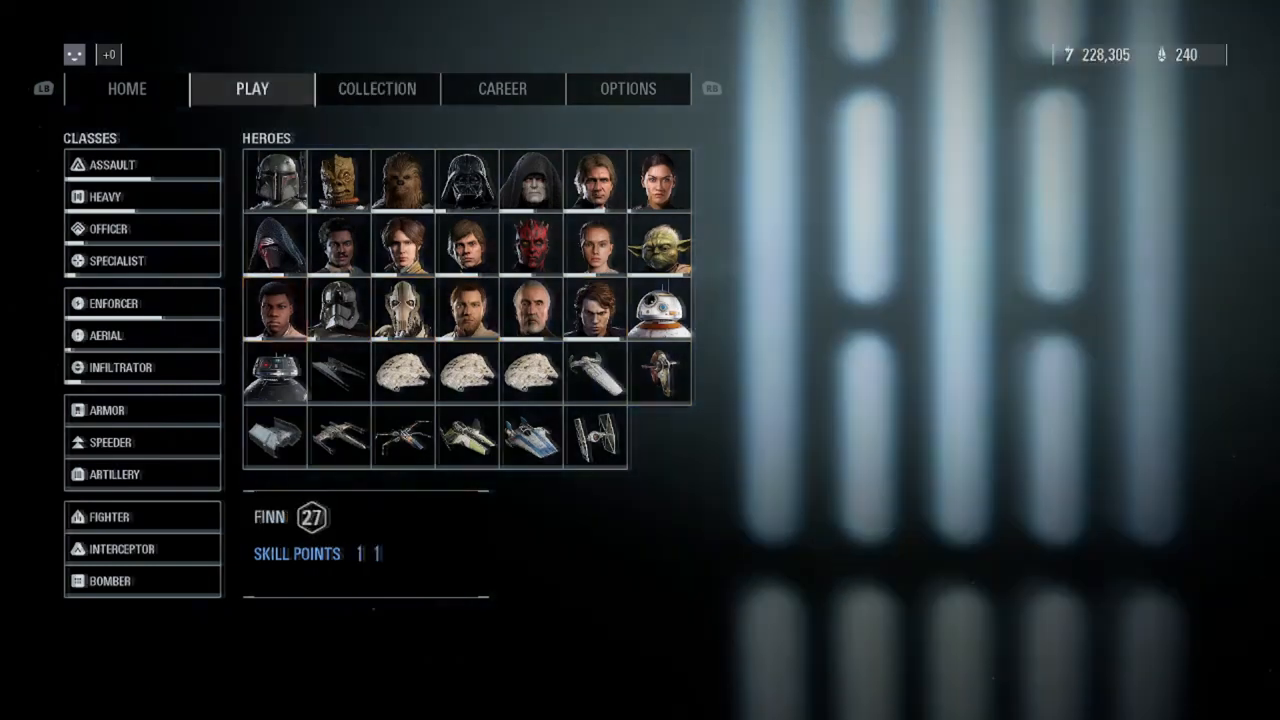
key("q")
key("Up")
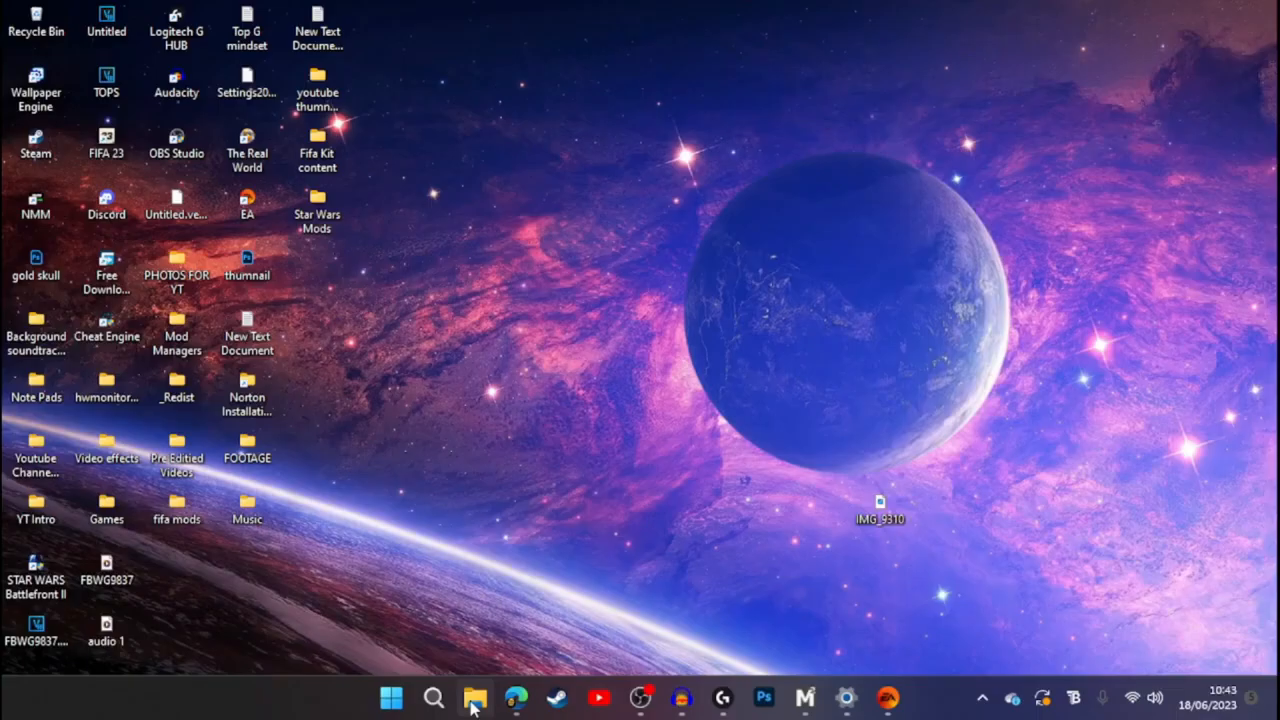
left_click(474, 700)
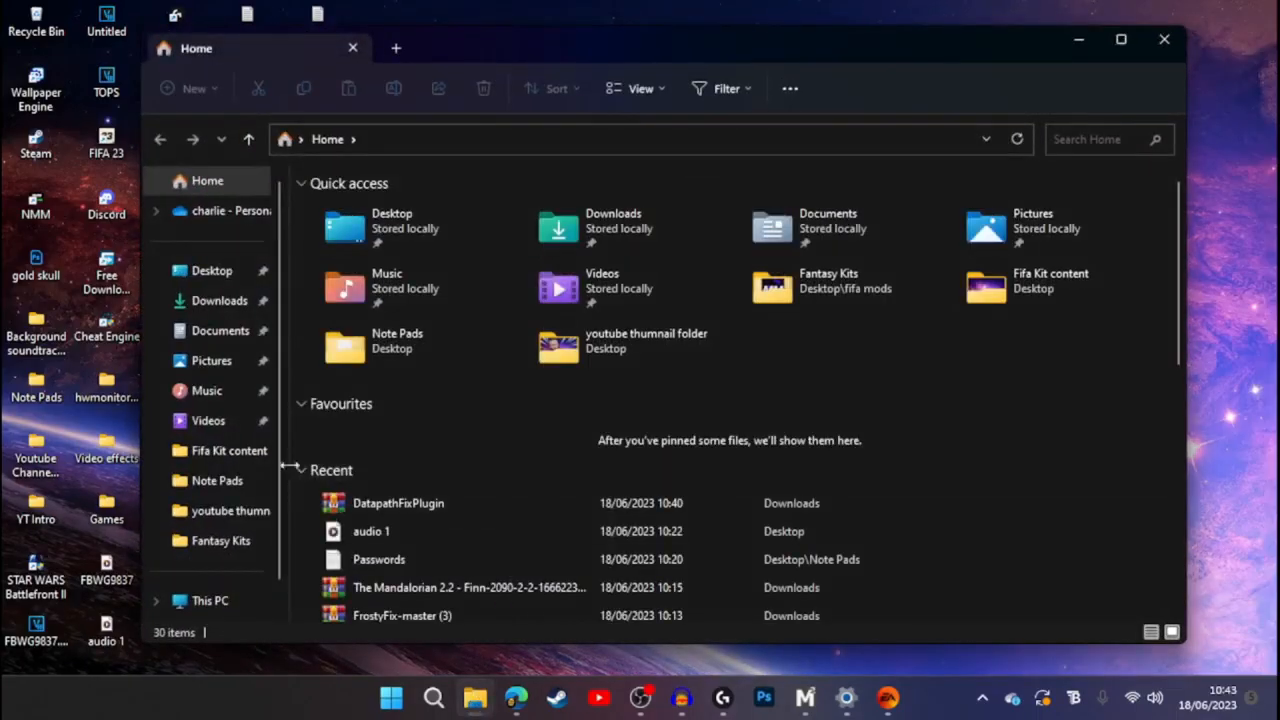
left_click(229, 278)
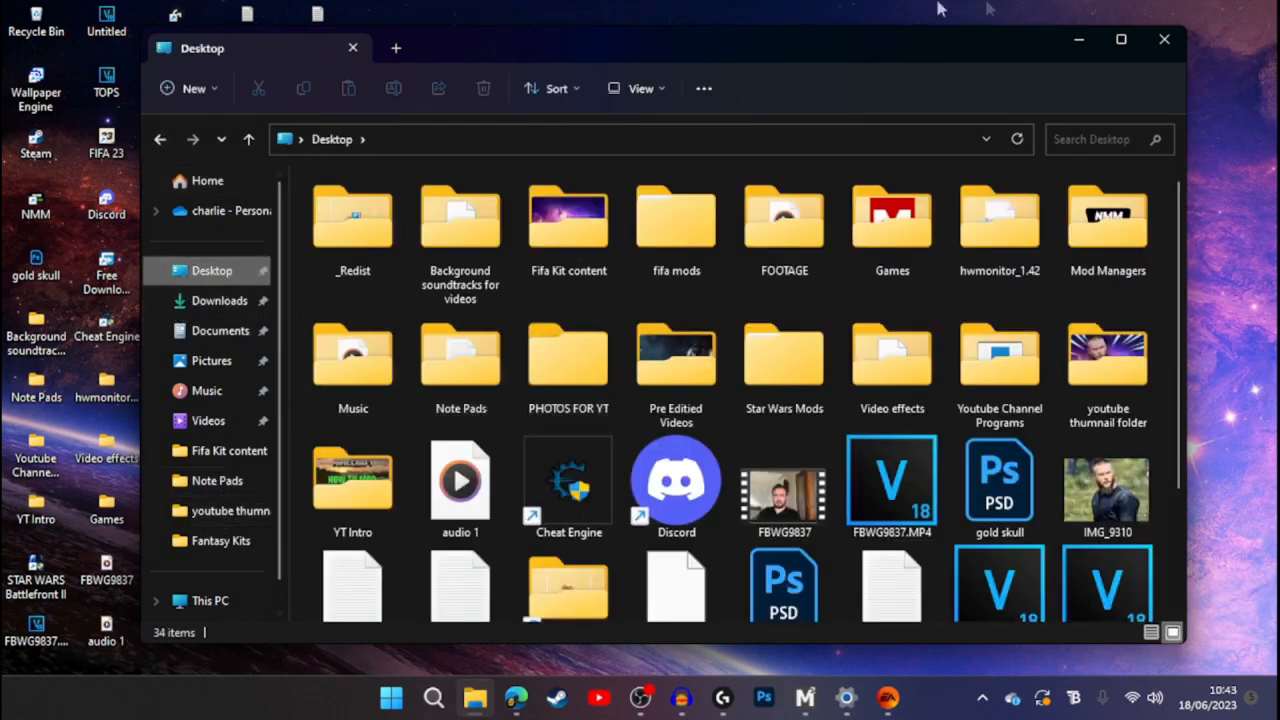
left_click(1164, 39)
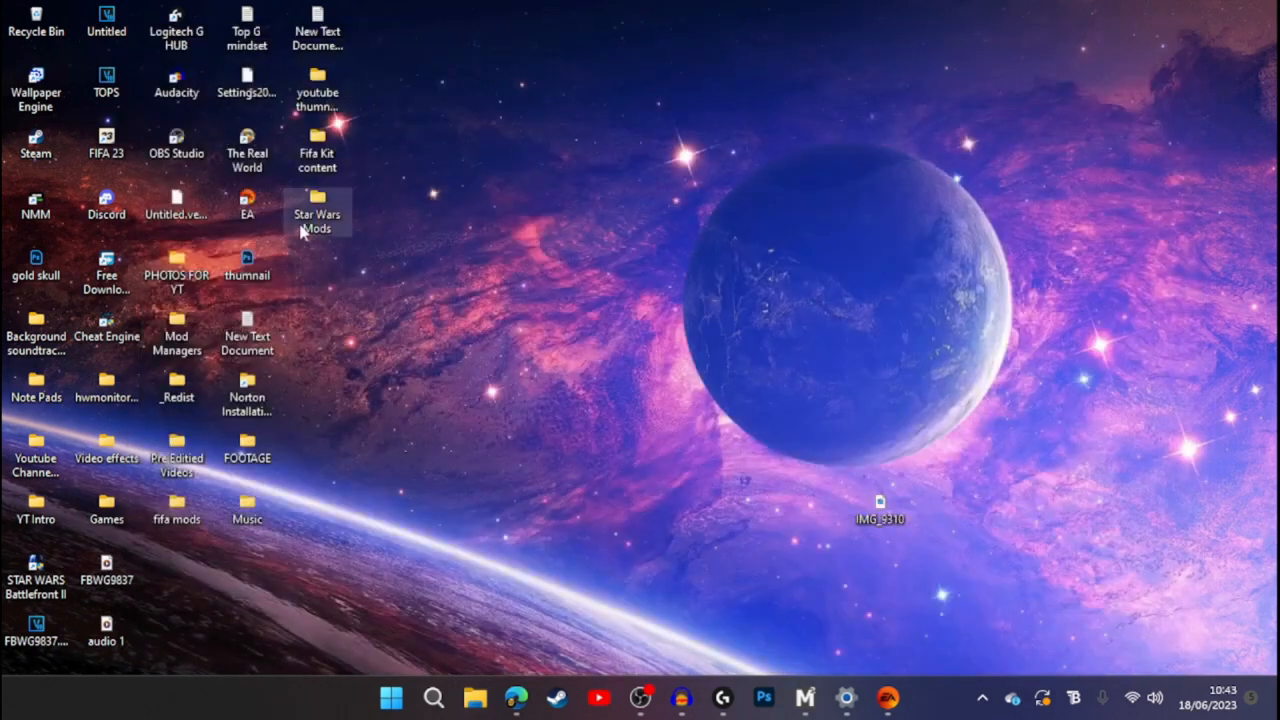
Run FrostyFix as administrator from the FrostyFix folder inside Star Wars Mods
double_click(306, 228)
double_click(390, 214)
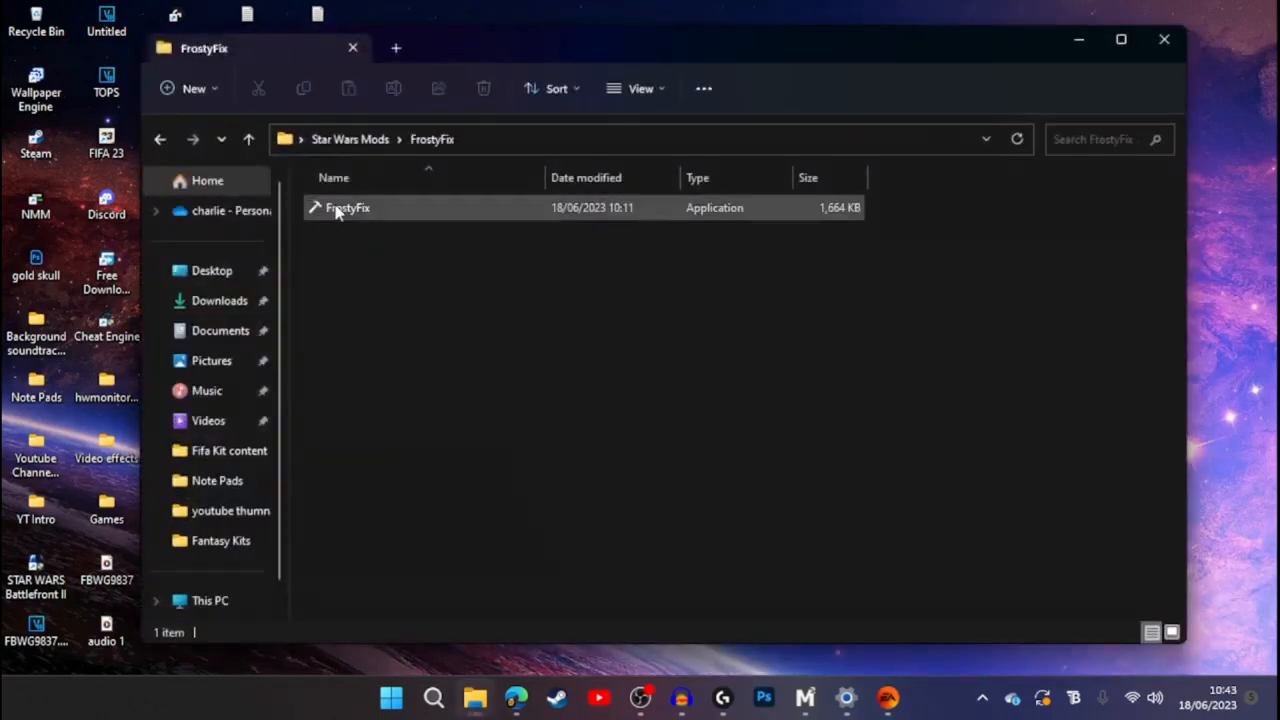
left_click(318, 207)
right_click(330, 207)
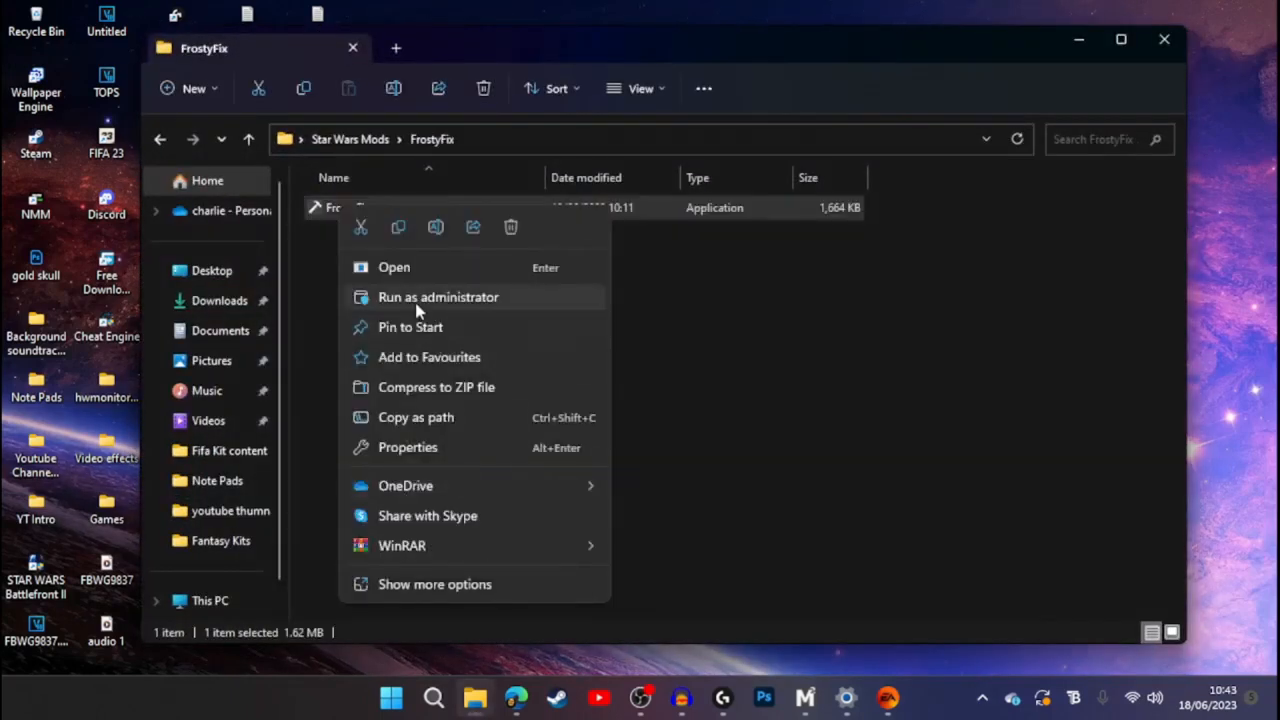
left_click(497, 295)
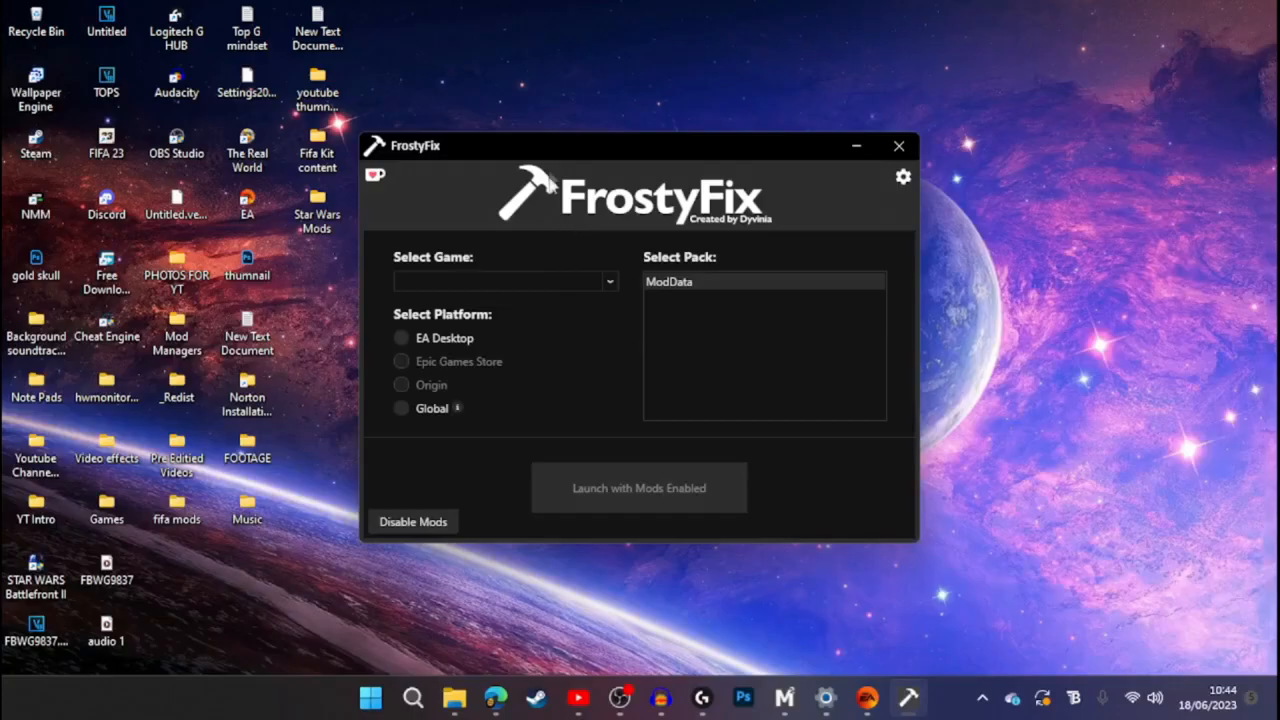
Enable Launch Game w/ Frosty in the FrostyFix settings
left_click_drag(551, 142, 463, 171)
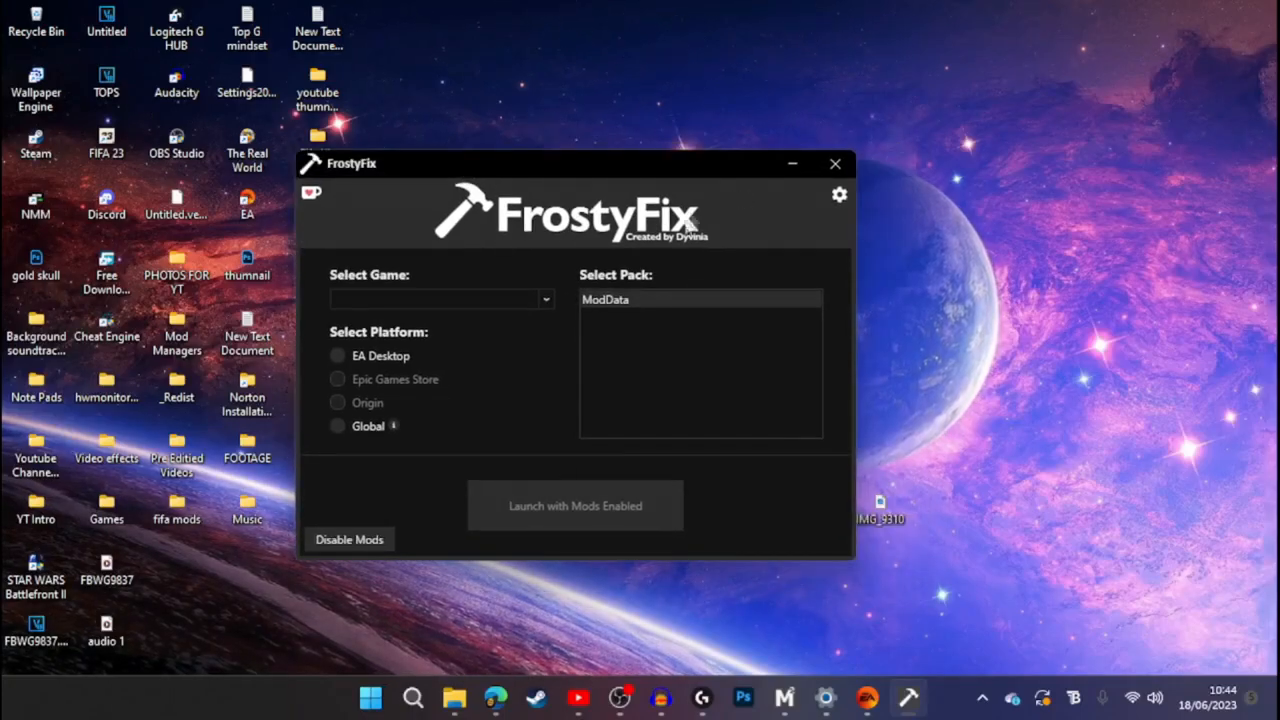
left_click(840, 196)
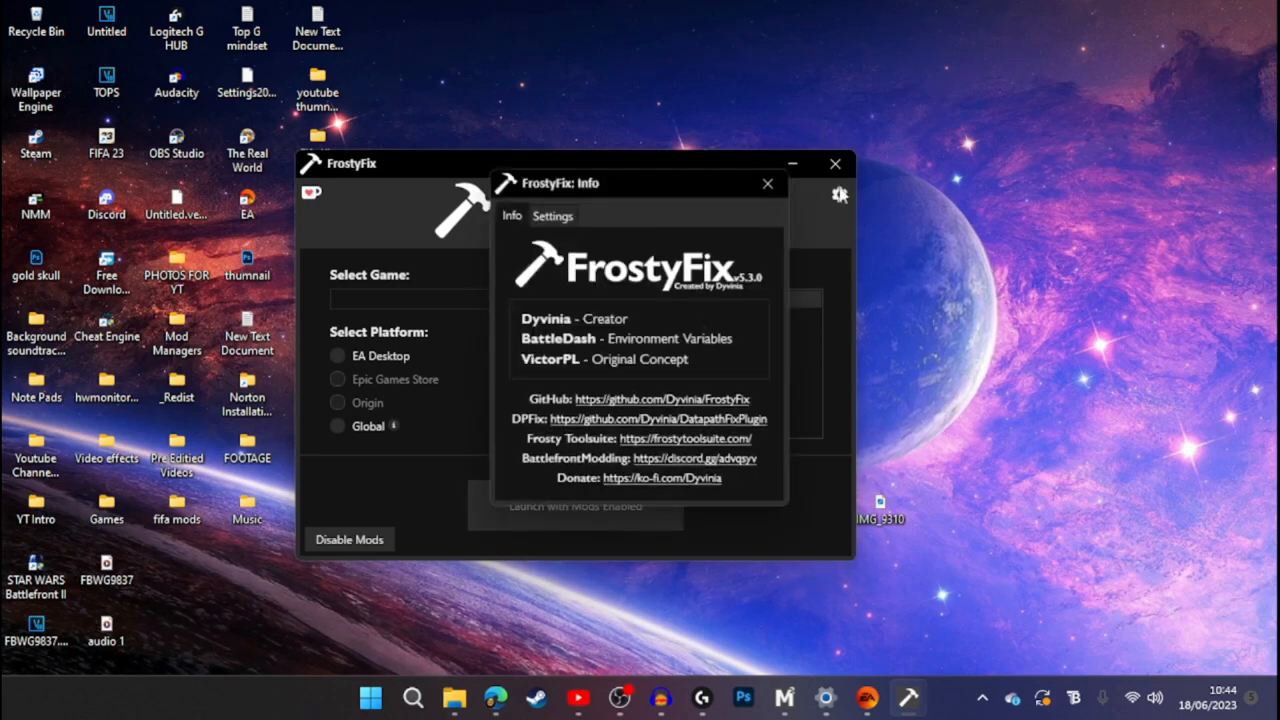
left_click(553, 218)
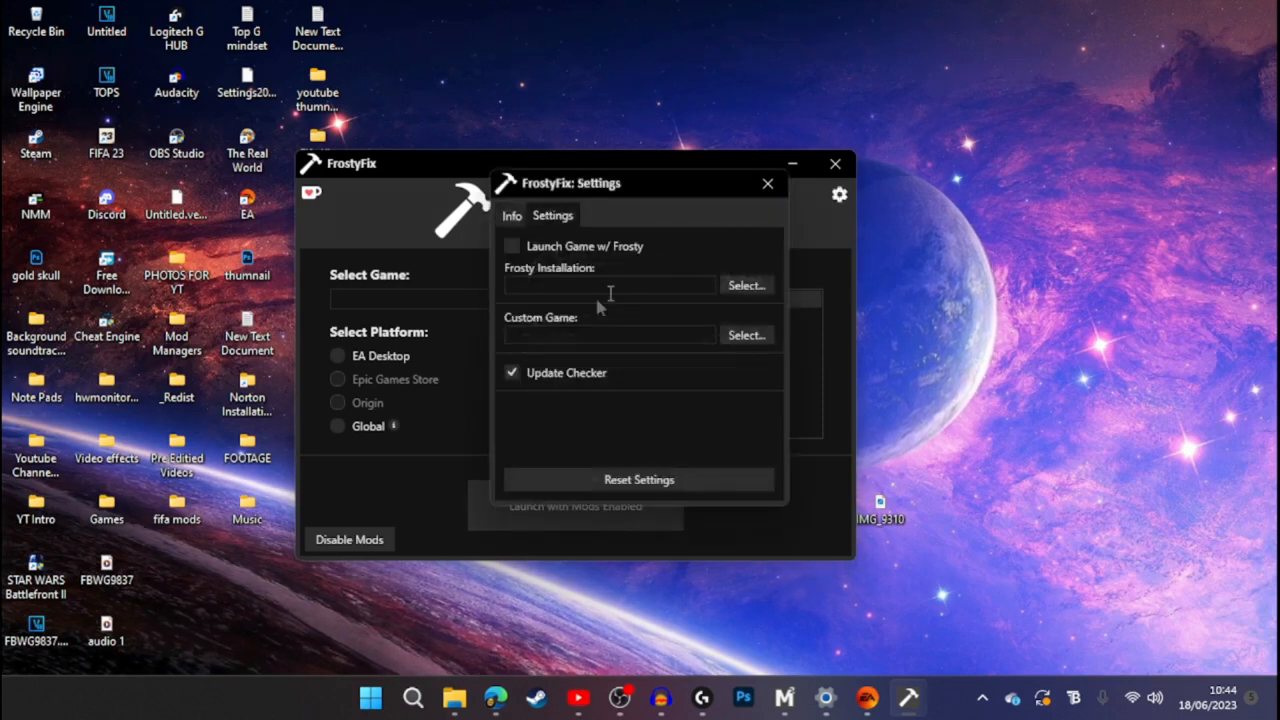
left_click(516, 254)
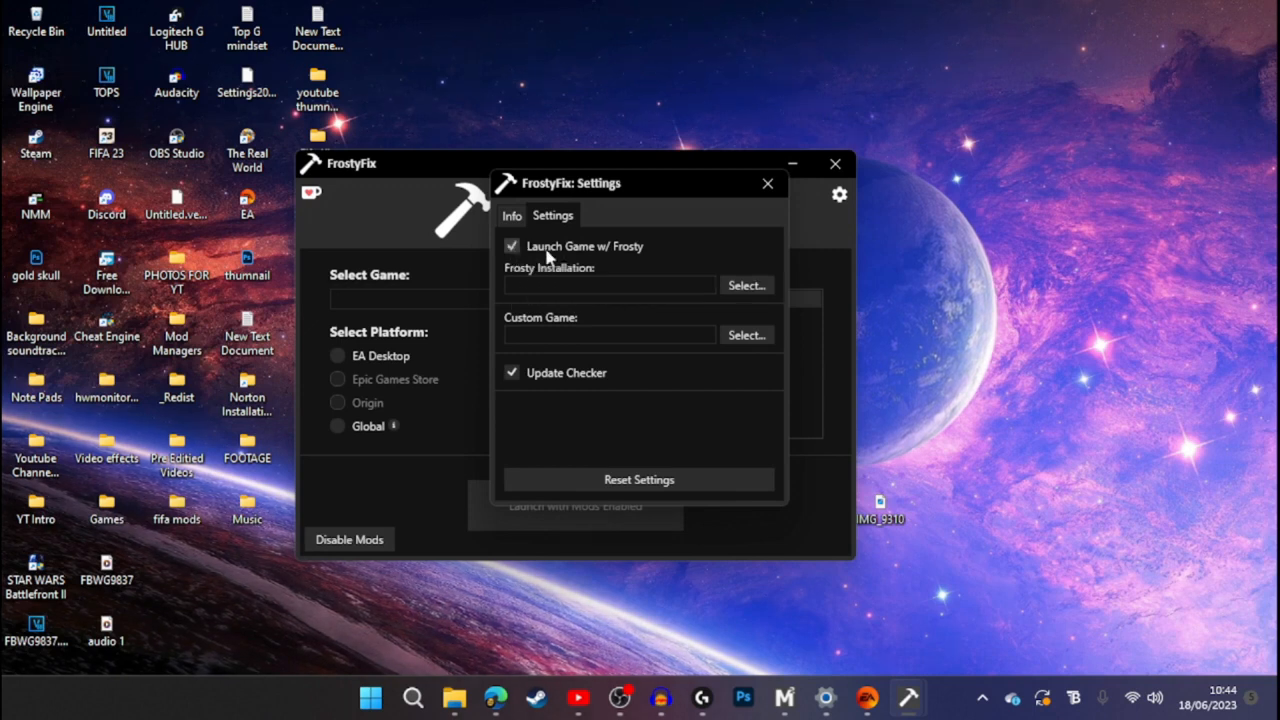
Set the Frosty installation to the executable in the FrostyModManager folder and close the FrostyFix settings
left_click(745, 286)
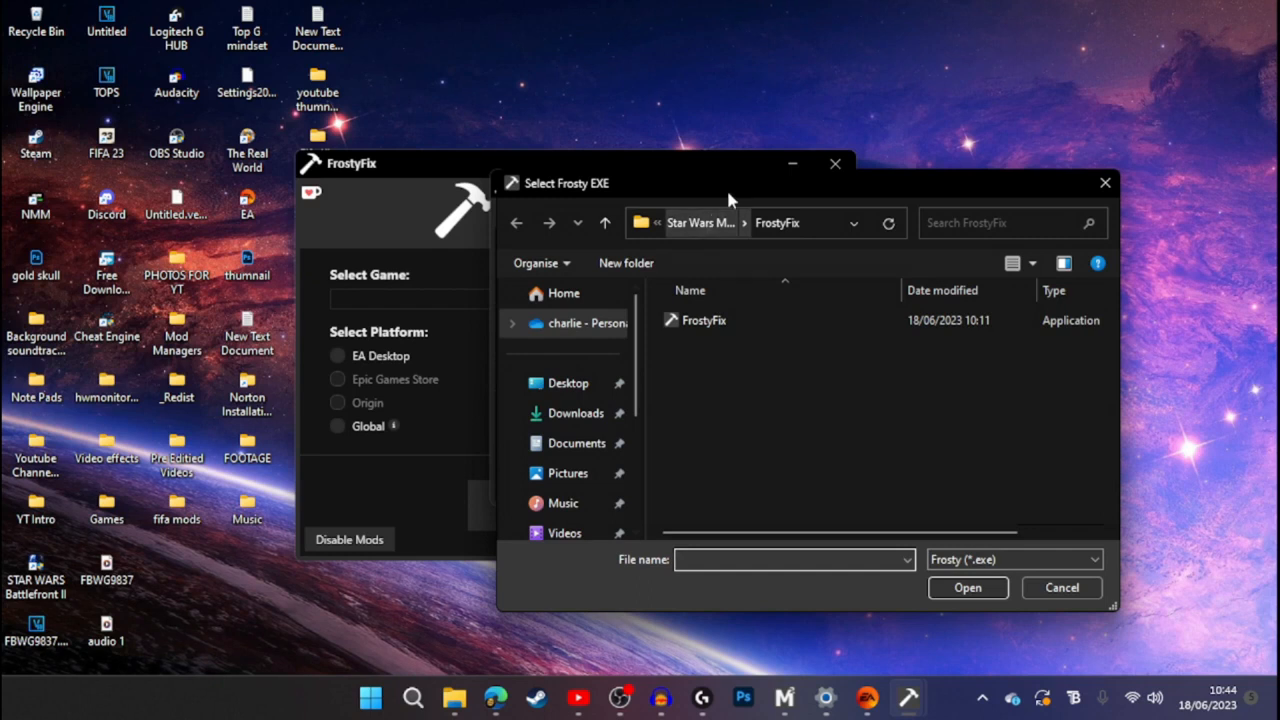
mouse_move(728, 195)
left_mouse_down()
mouse_move(728, 300)
mouse_move(728, 212)
left_mouse_up()
left_click(728, 240)
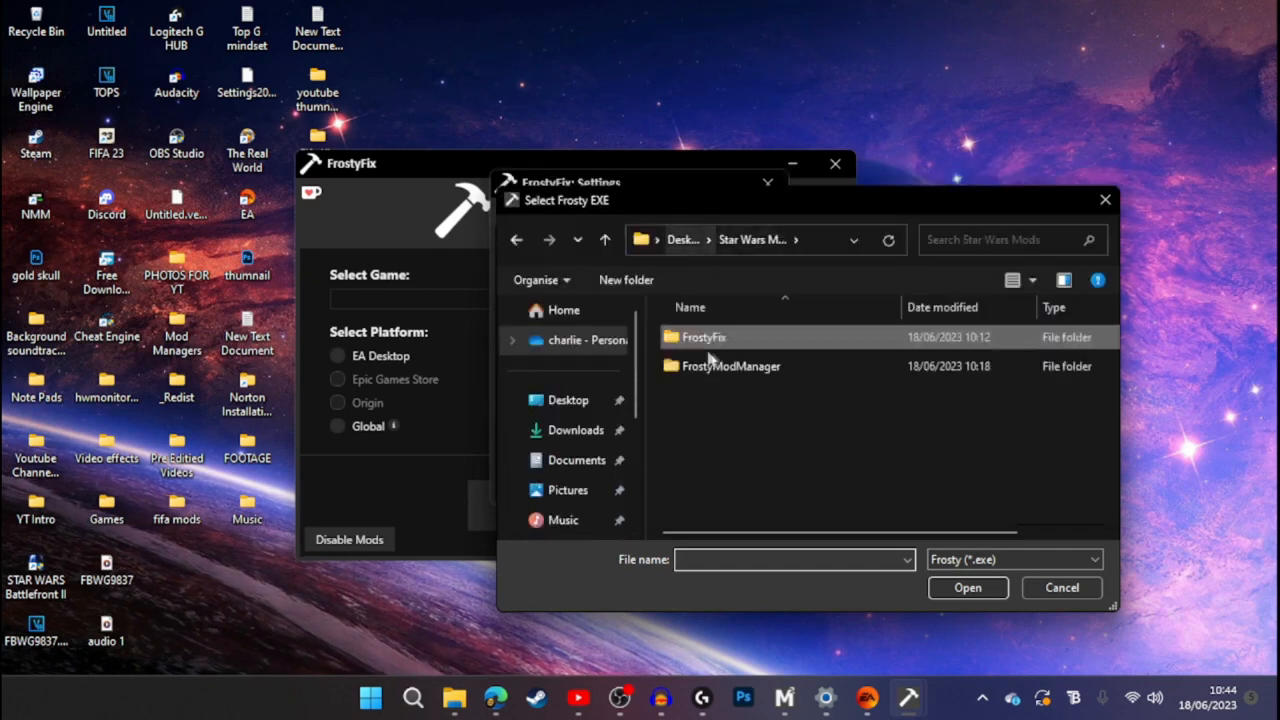
double_click(712, 366)
double_click(684, 511)
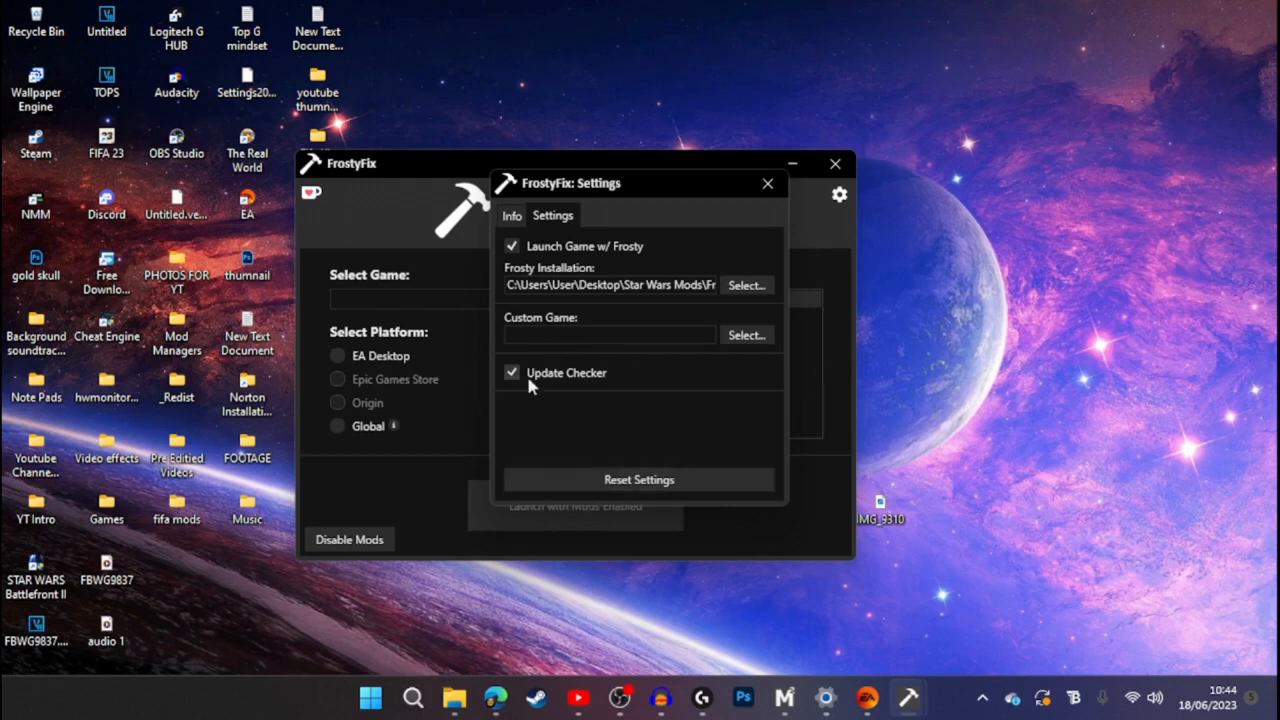
left_click(512, 216)
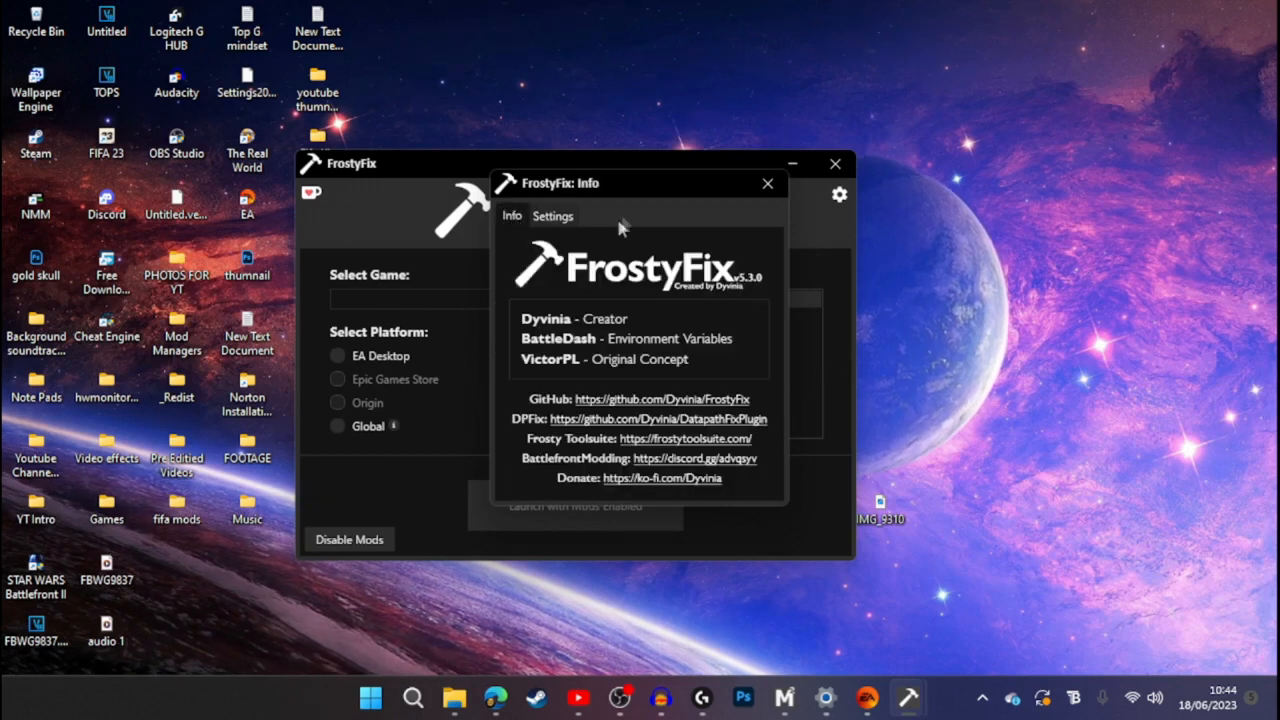
left_click(766, 184)
Select Star Wars: Battlefront II as the game in FrostyFix
left_click_drag(578, 170, 598, 165)
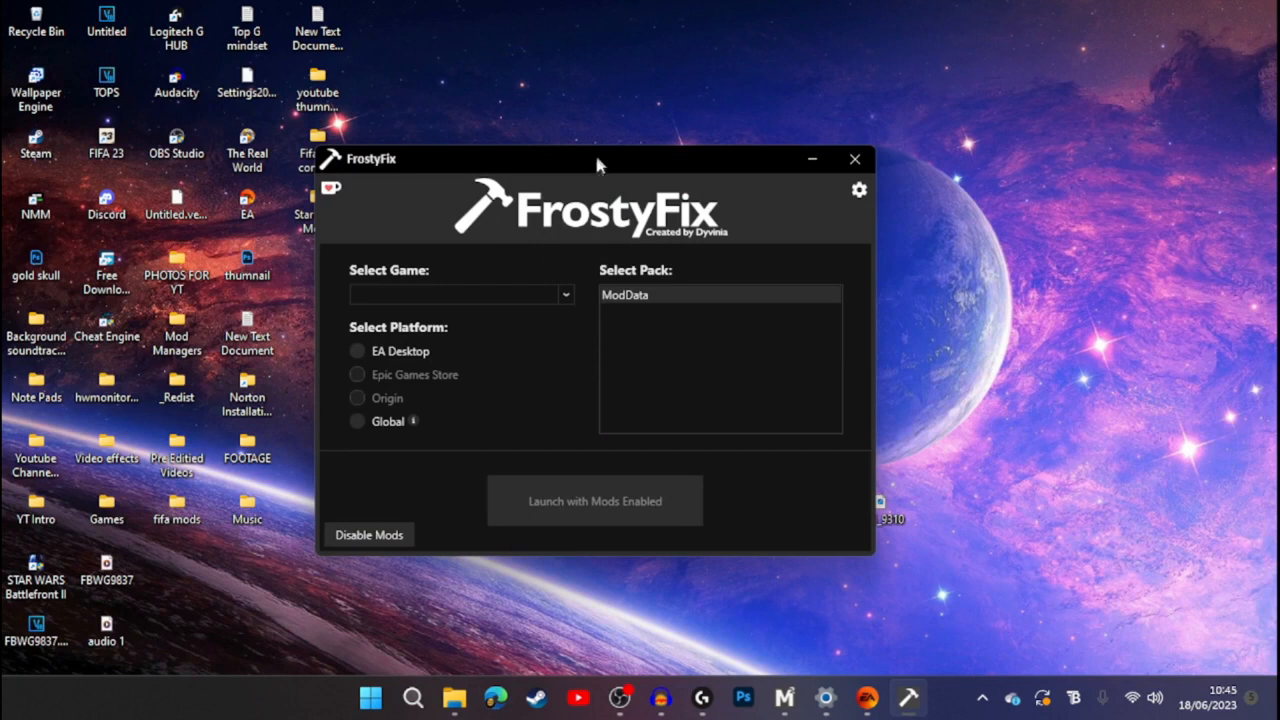
left_click(372, 292)
left_click(371, 290)
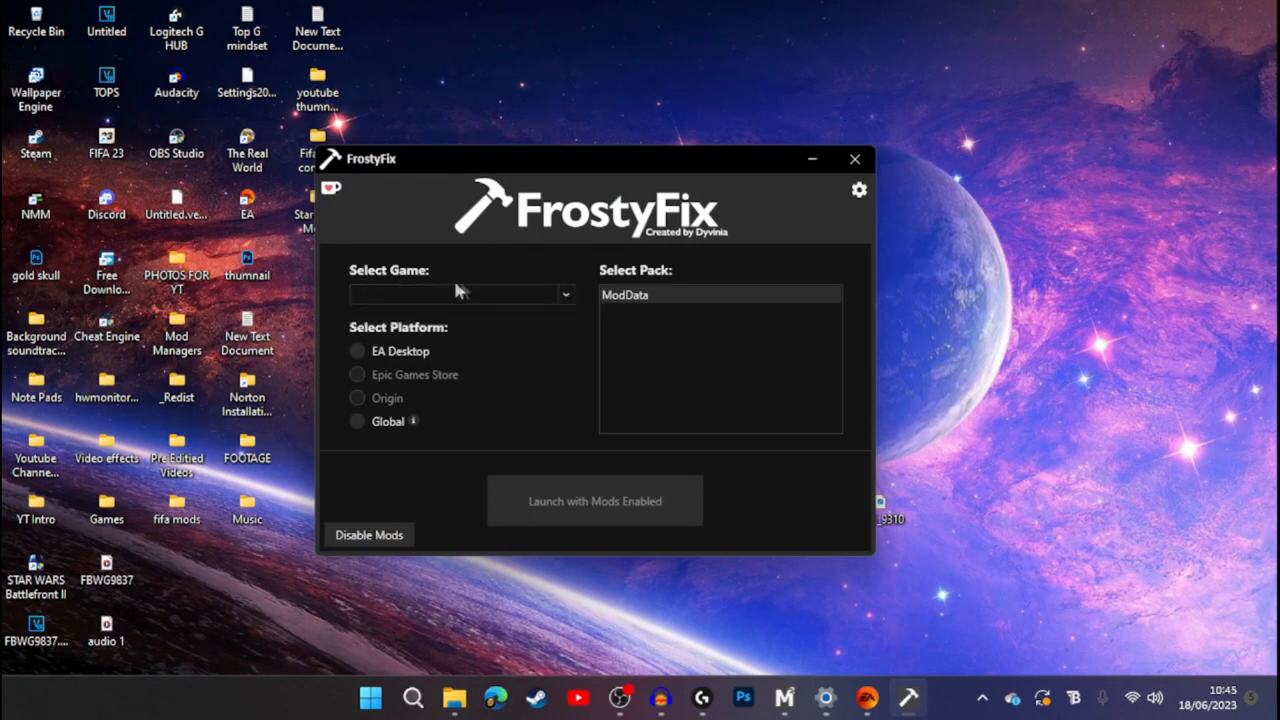
left_click(565, 297)
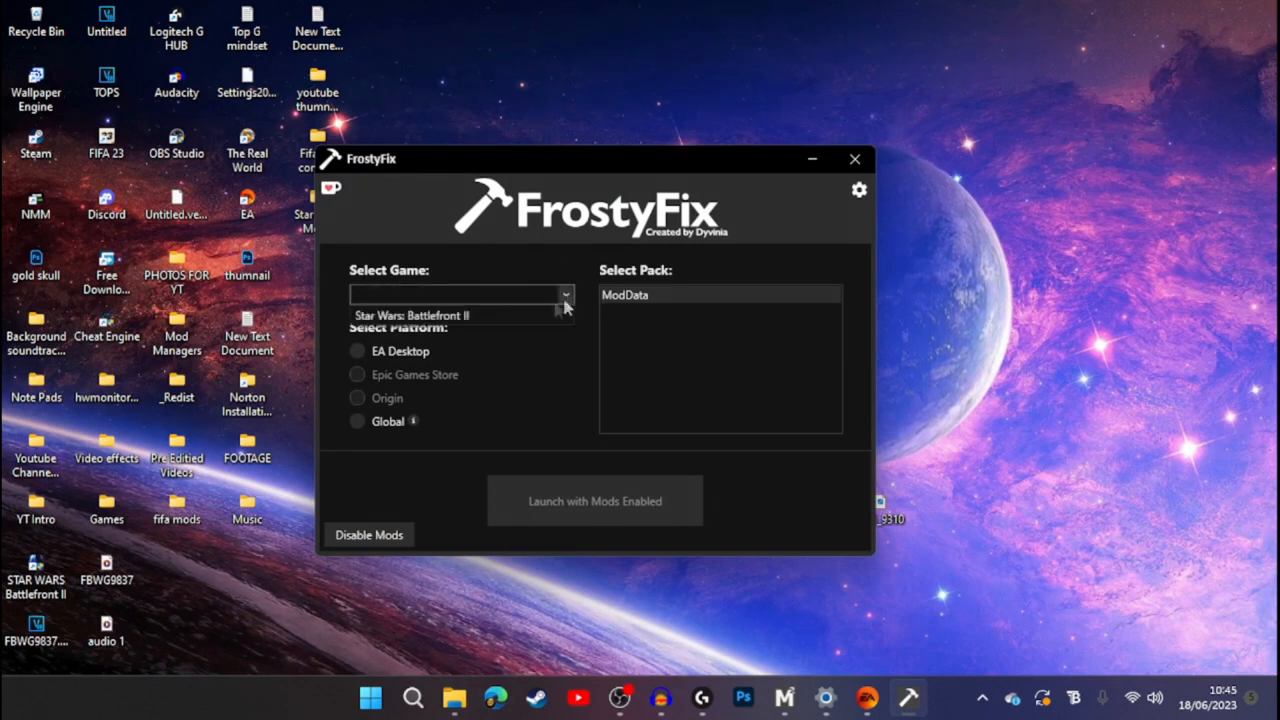
left_click(469, 316)
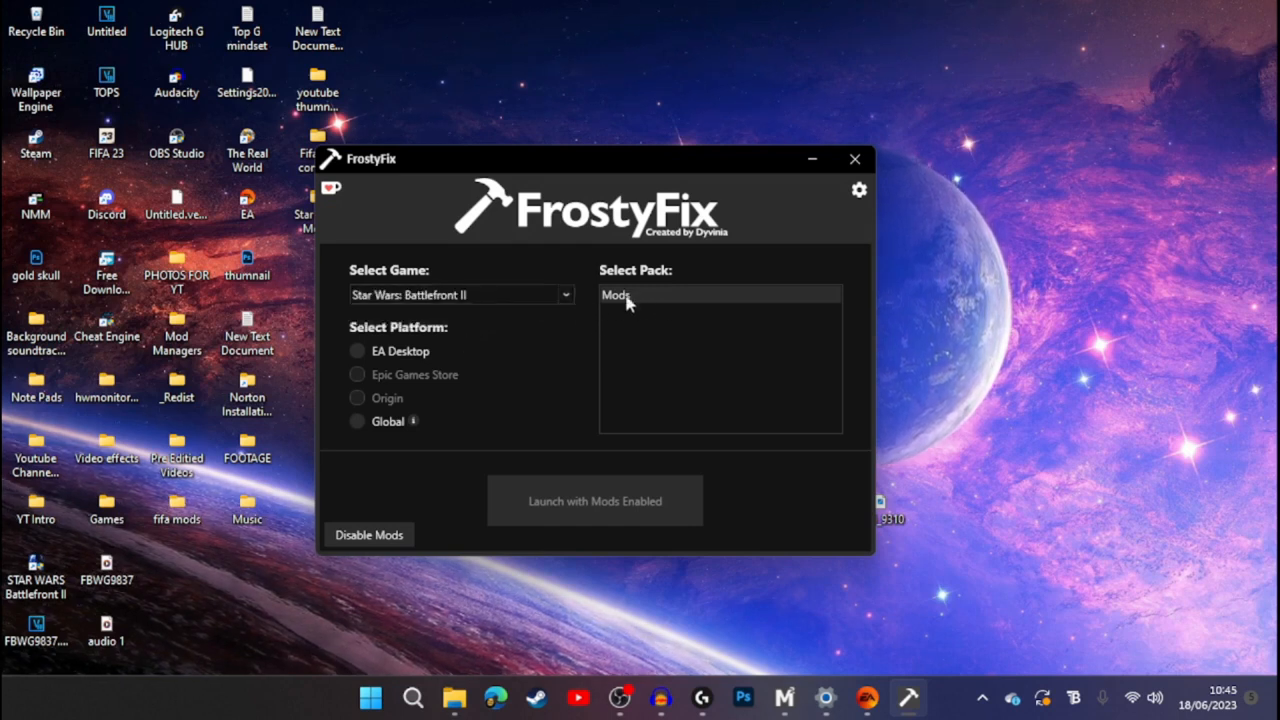
Open the STAR WARS Battlefront II installation folder from its desktop shortcut and delete the ModData folder
right_click(44, 600)
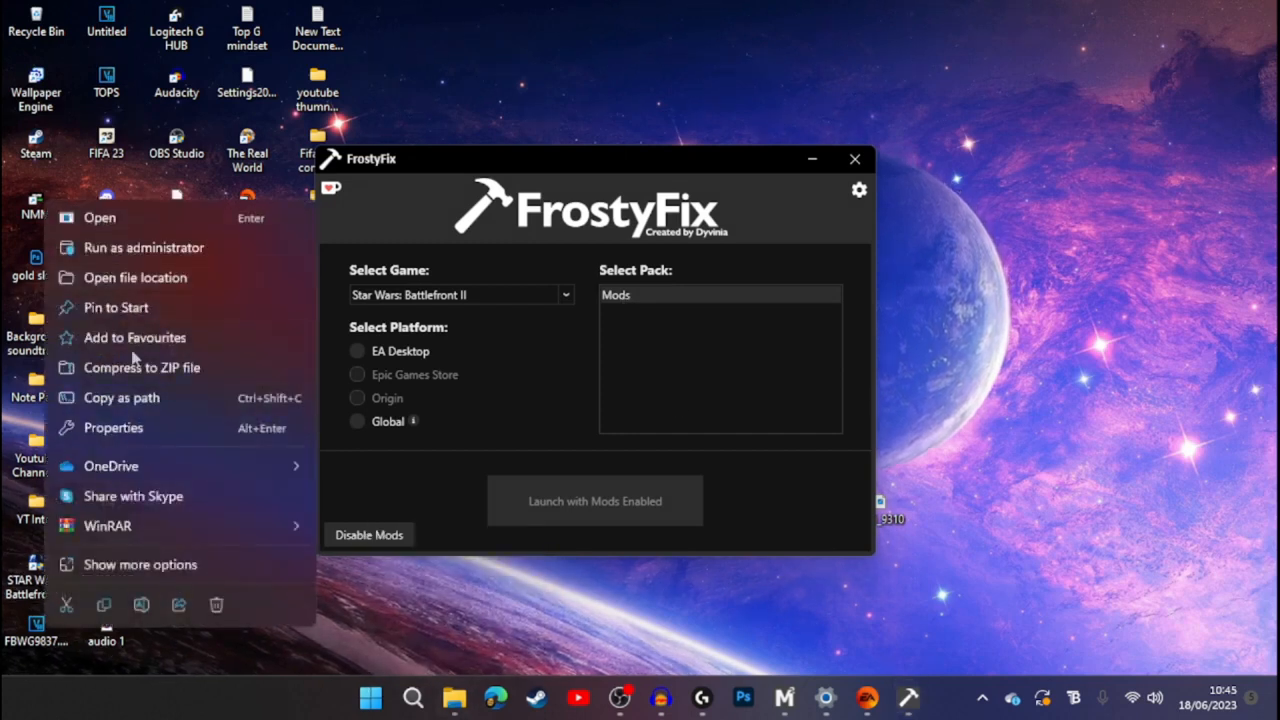
left_click(130, 278)
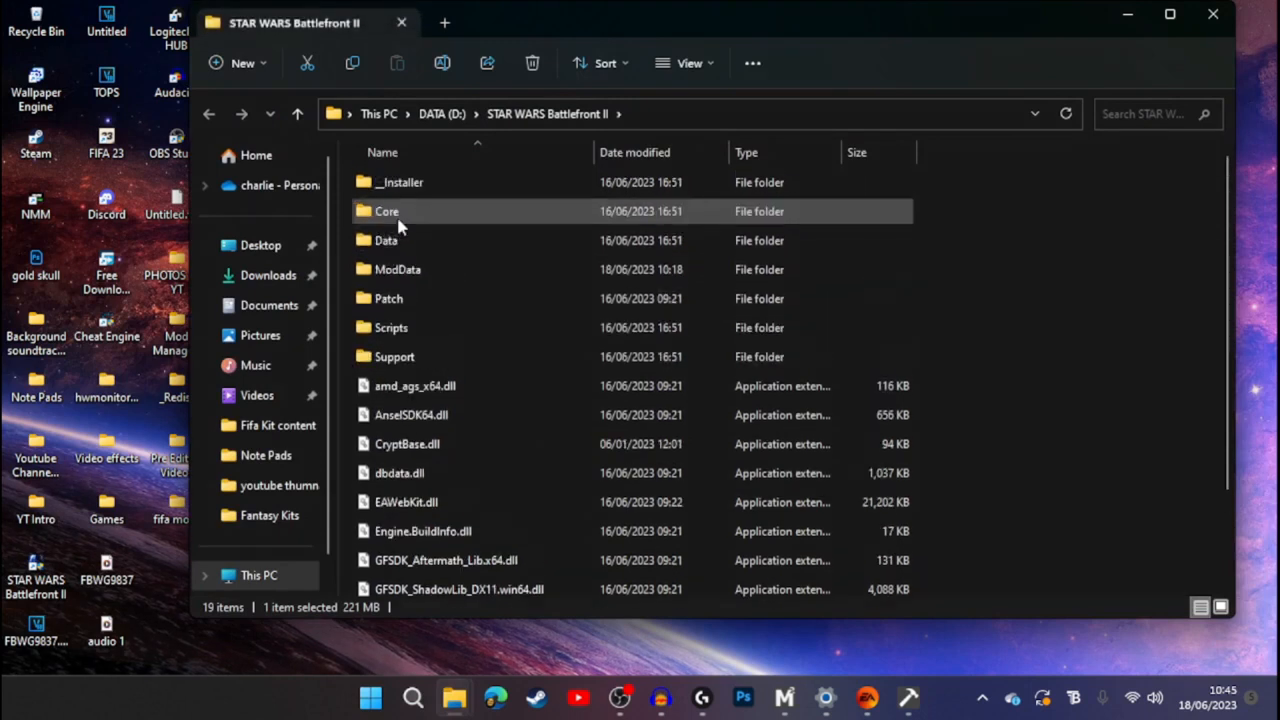
right_click(392, 272)
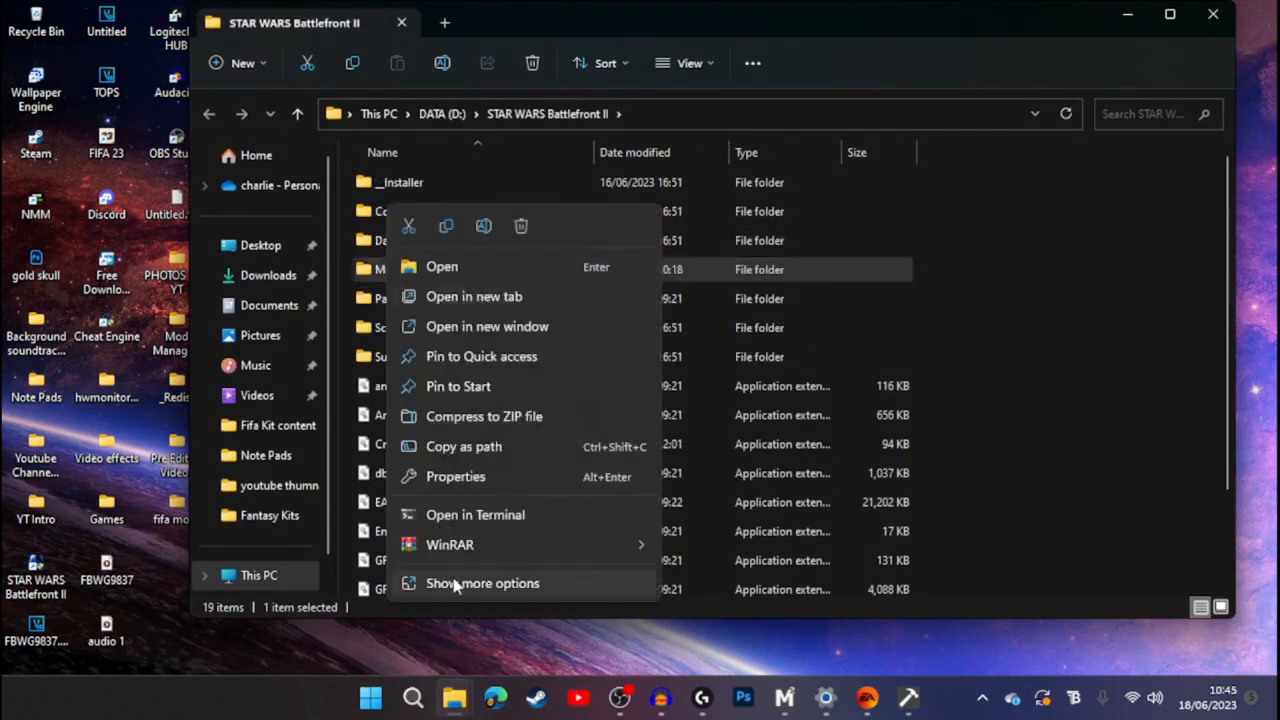
left_click(519, 226)
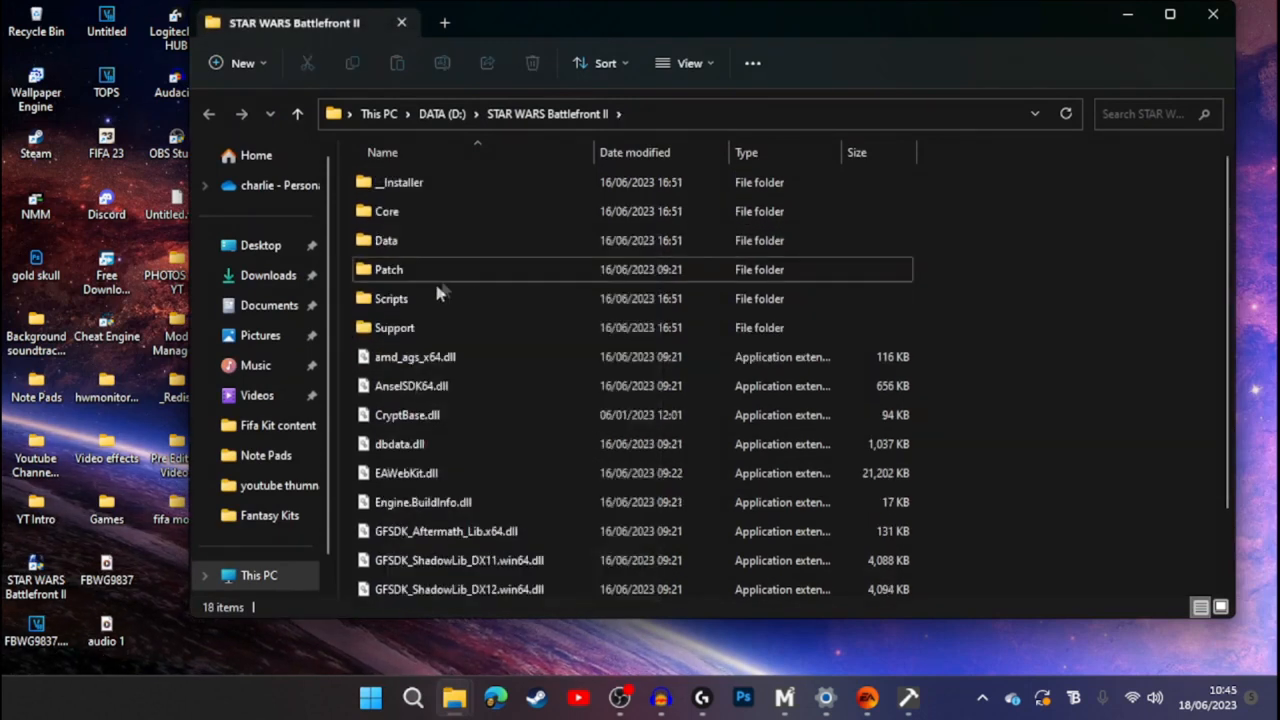
Close the STAR WARS Battlefront II folder and reselect Star Wars: Battlefront II as the game in FrostyFix
left_click(1213, 14)
left_click_drag(633, 165, 605, 168)
left_click(414, 294)
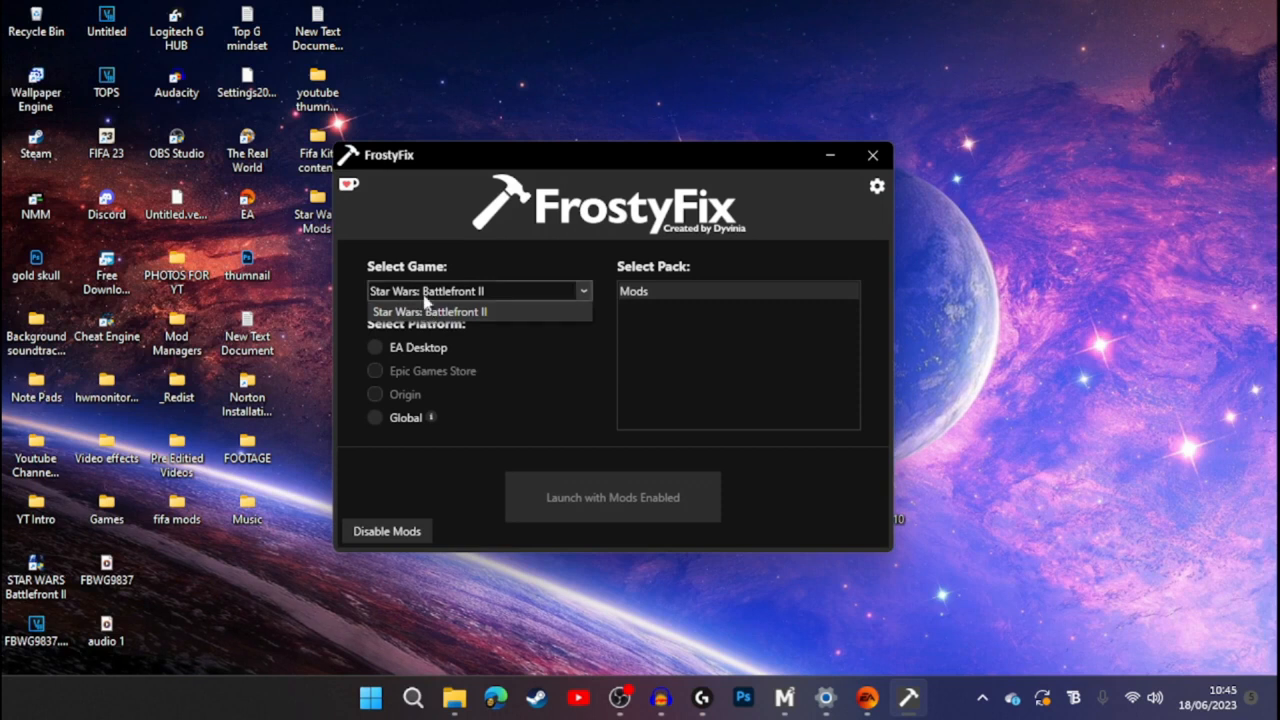
left_click(478, 305)
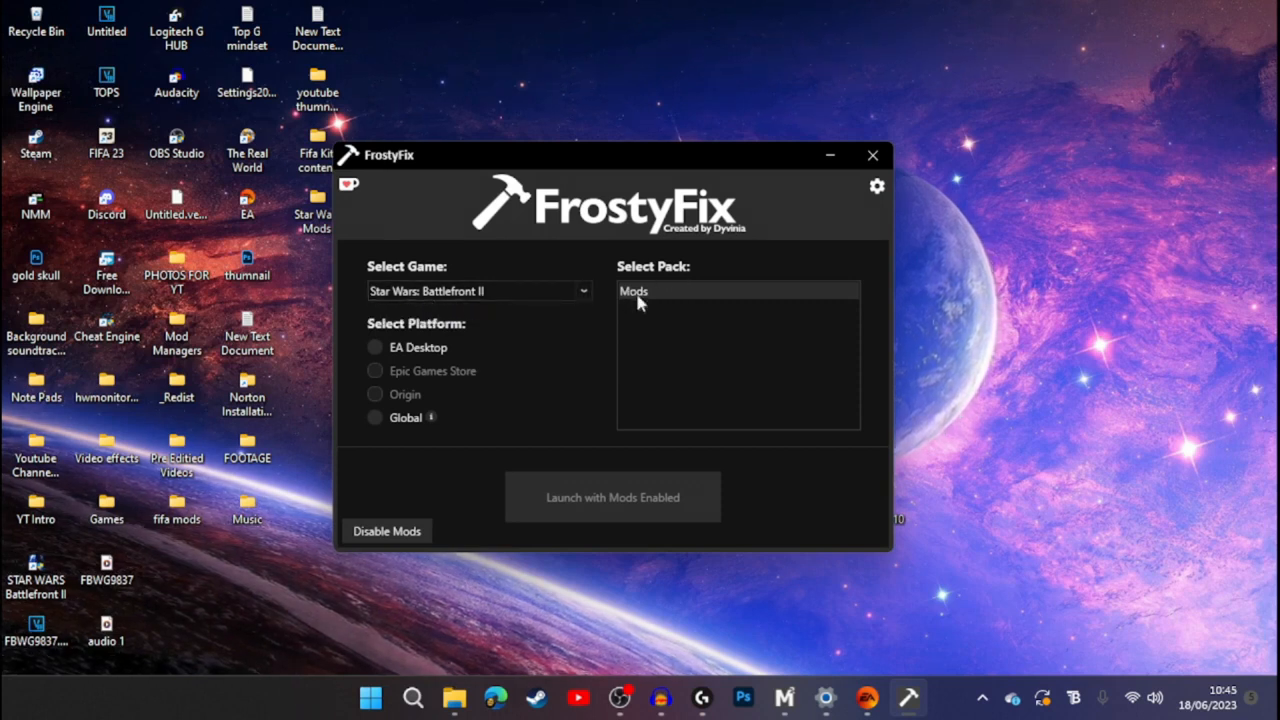
Bring up Frosty Mod Manager, open and dismiss the mod installation dialog, and close the manager to return to FrostyFix
left_click_drag(630, 160, 677, 125)
left_click(776, 704)
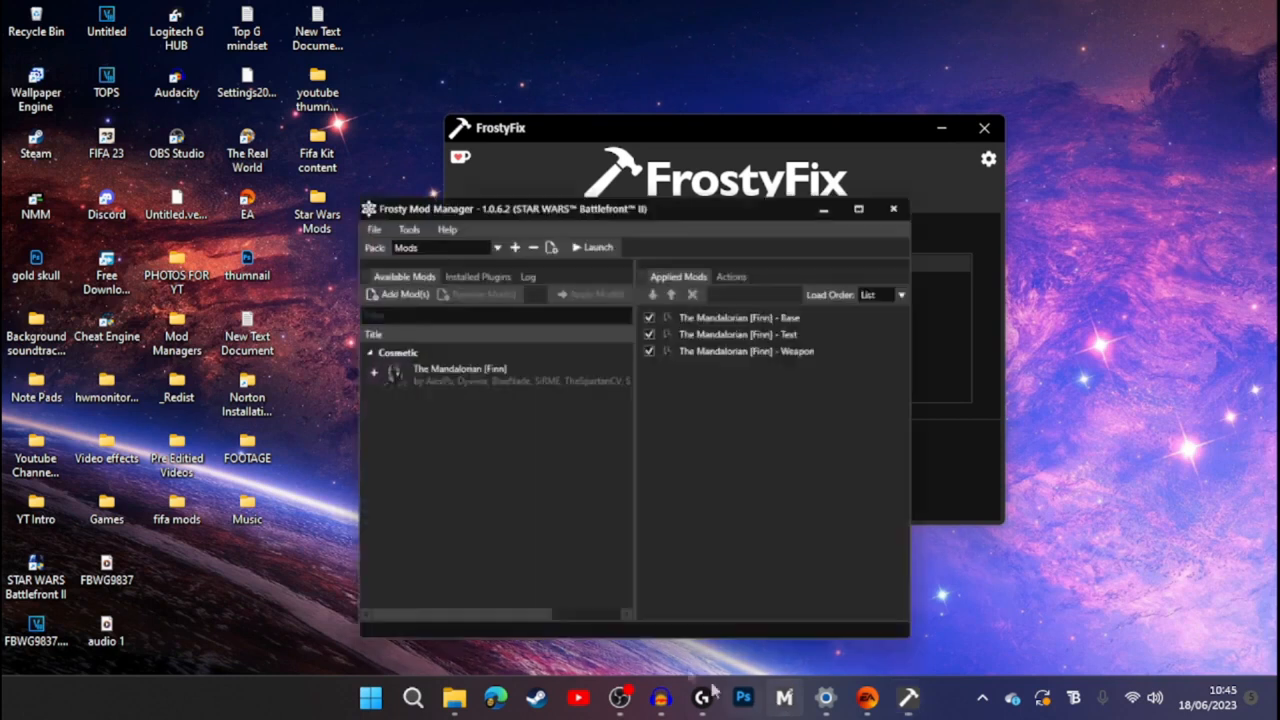
left_click_drag(373, 107, 391, 92)
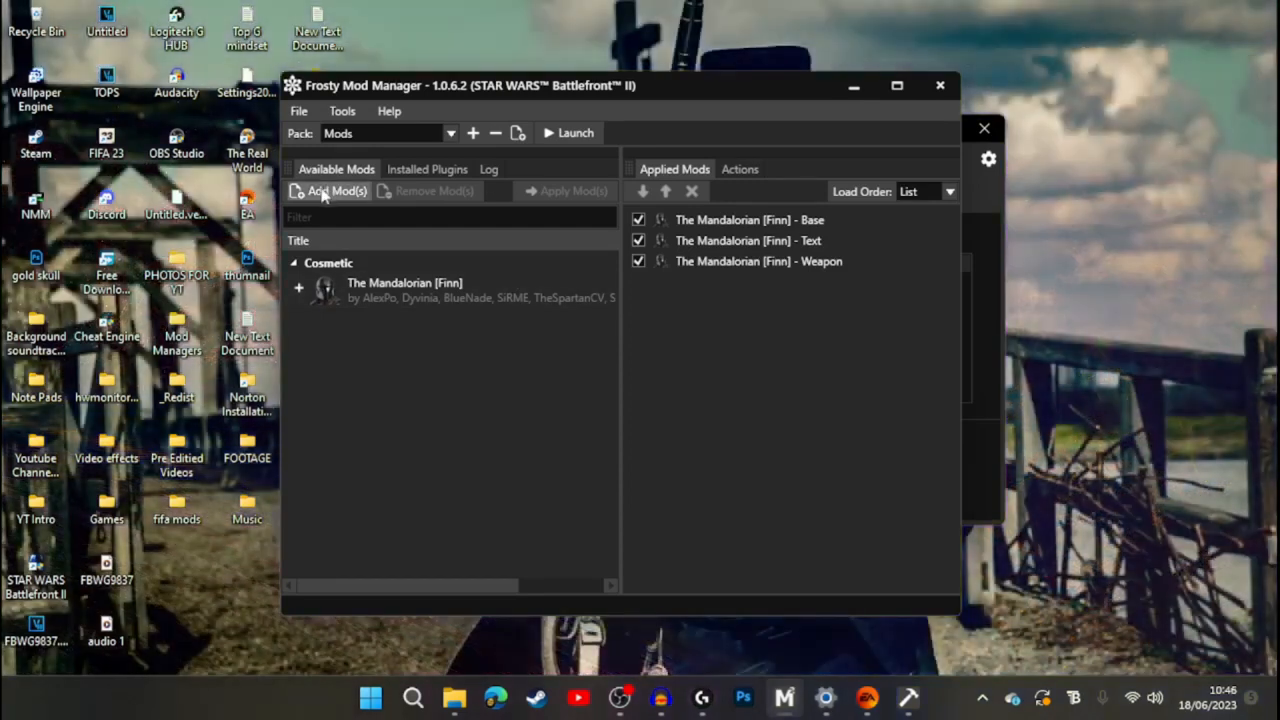
left_click(333, 190)
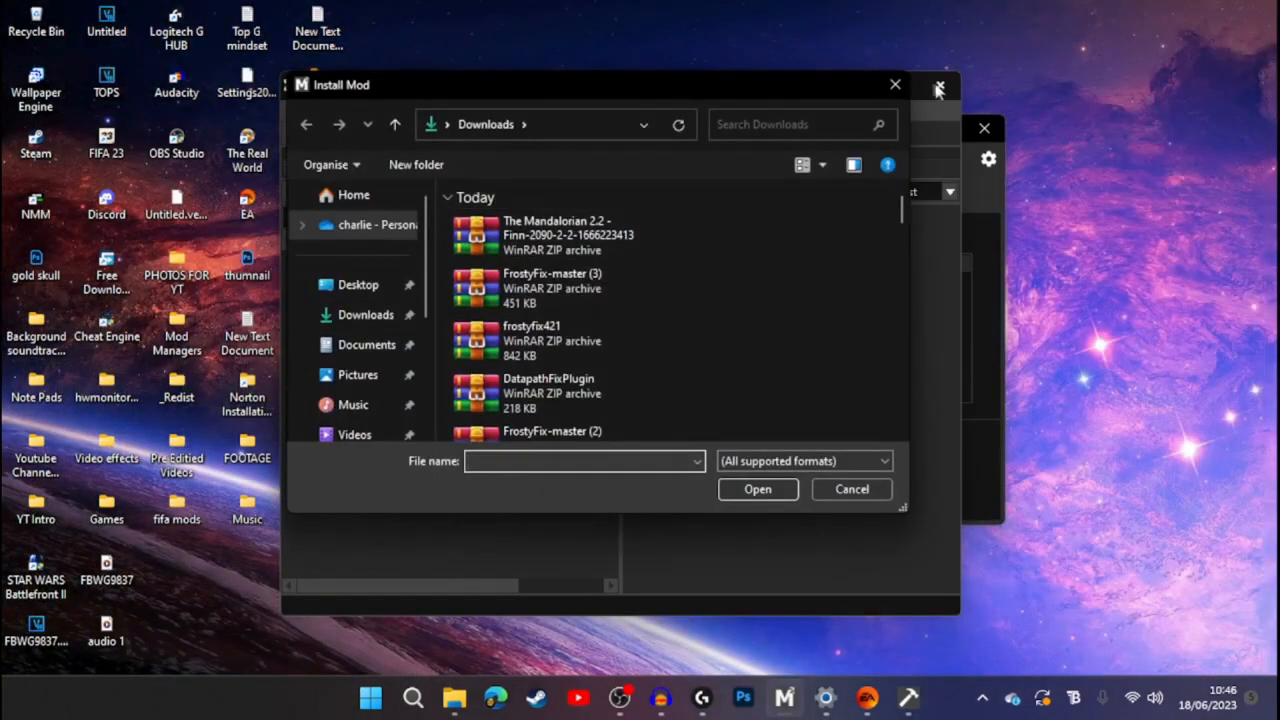
left_click(894, 84)
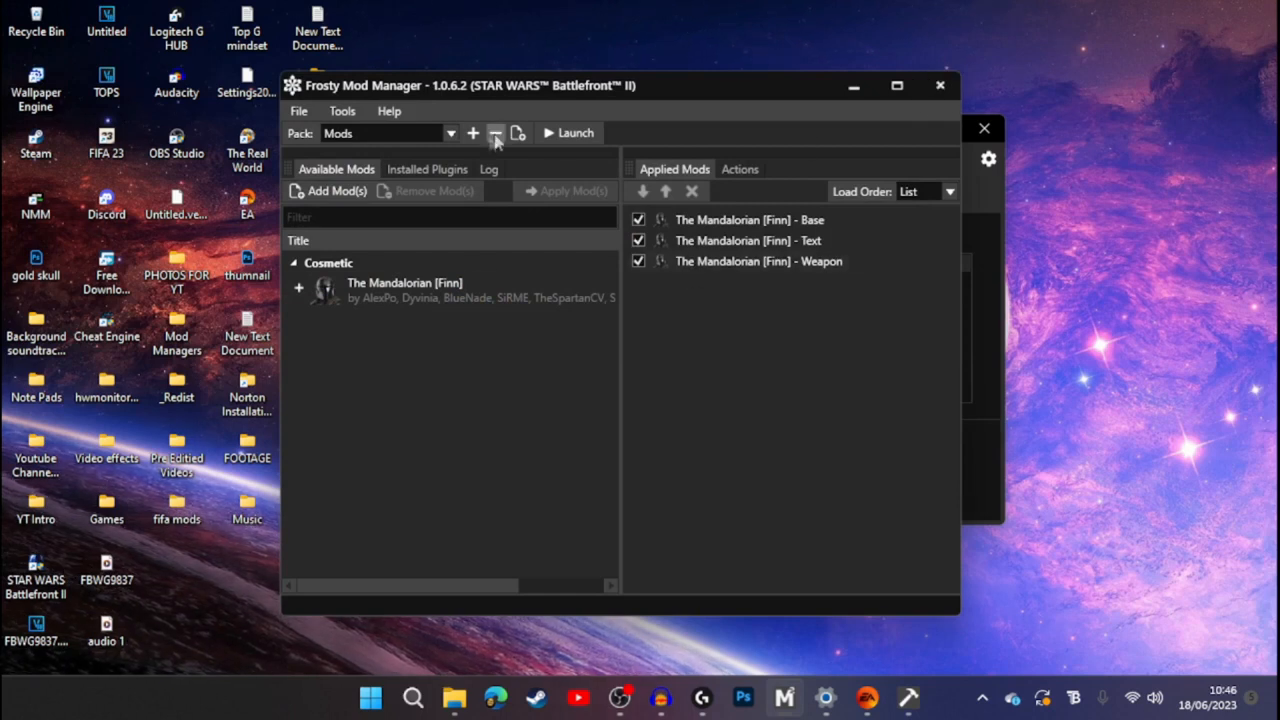
left_click(940, 86)
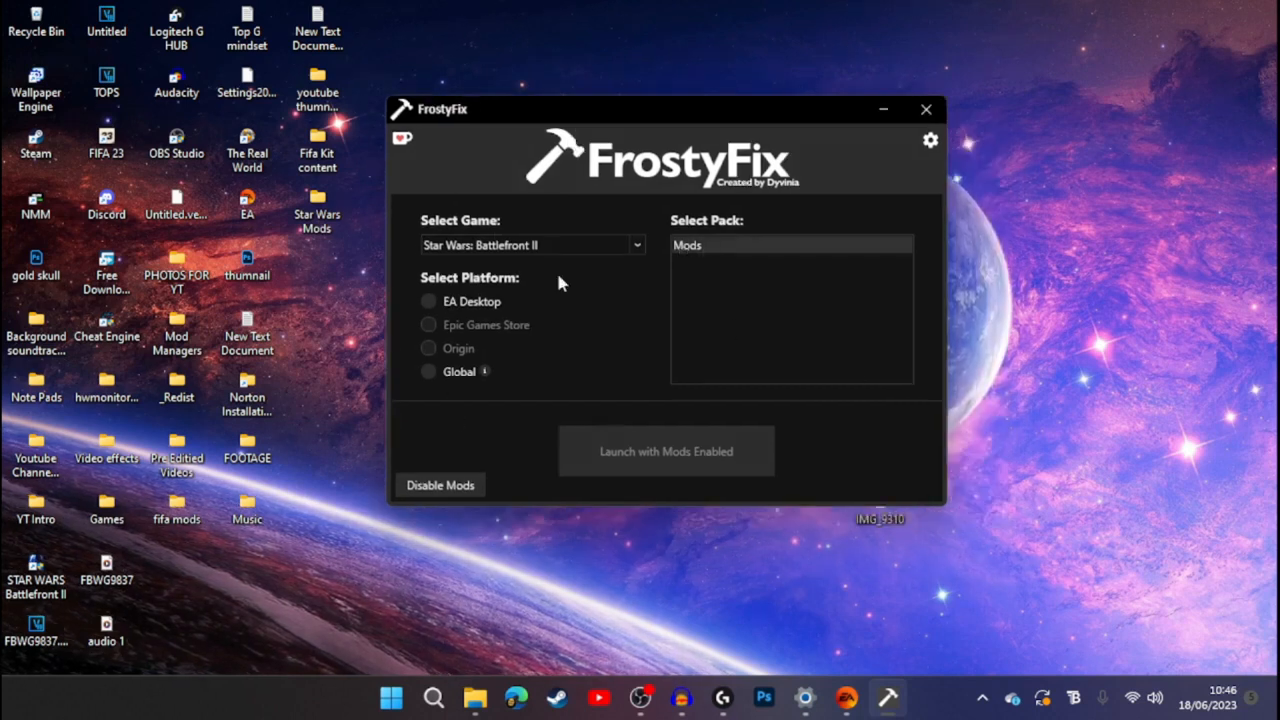
Set the FrostyFix platform to Global and launch the game with mods enabled globally, using the STAR WARS Battlefront II profile
left_click(430, 372)
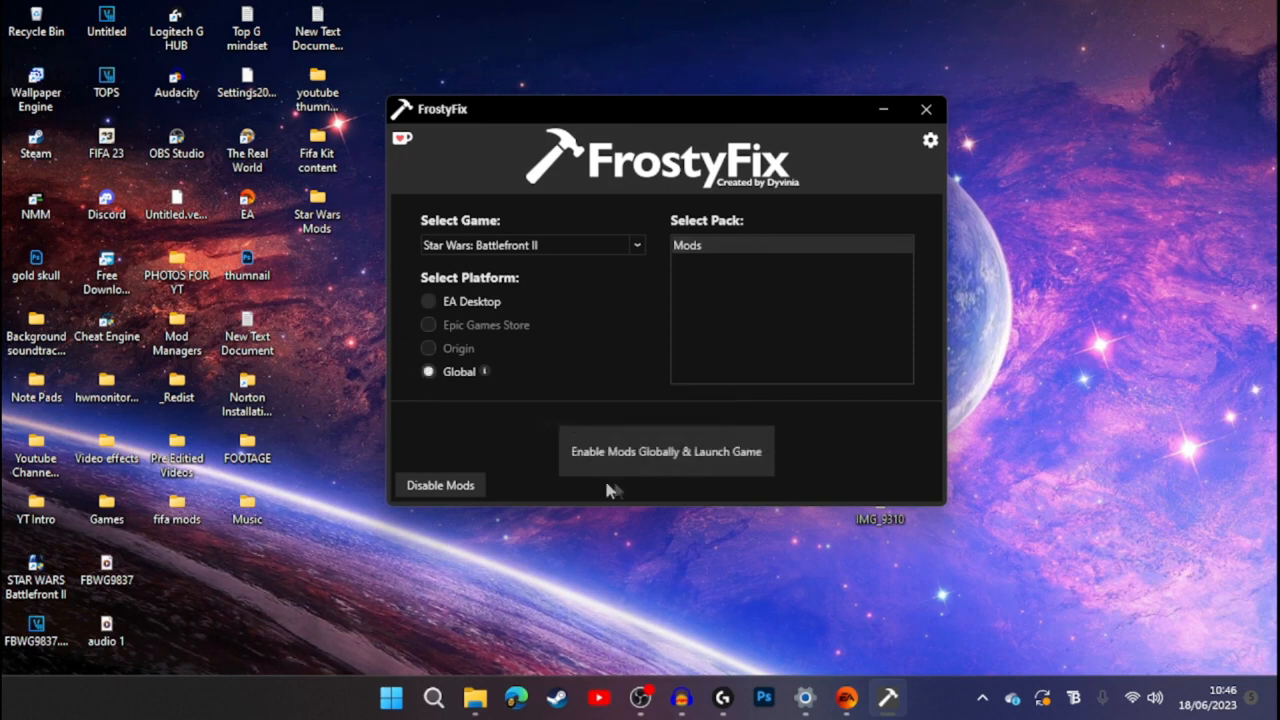
left_click(700, 465)
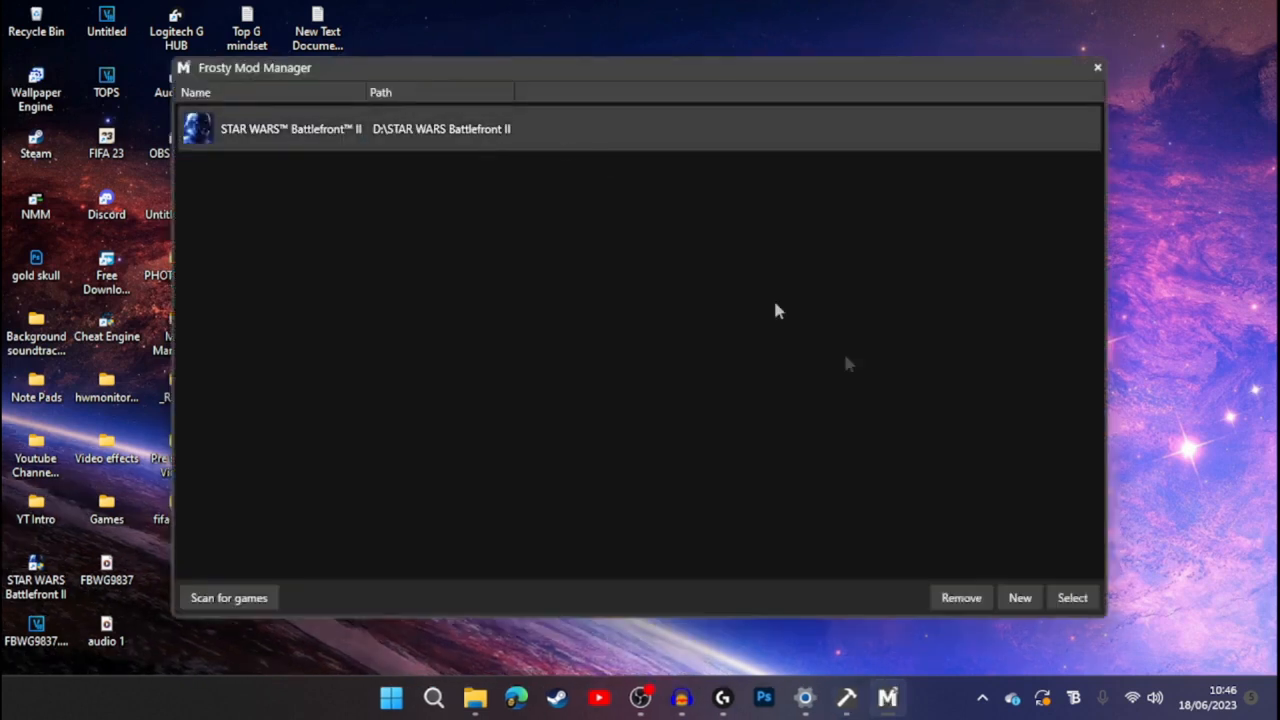
left_click(1072, 597)
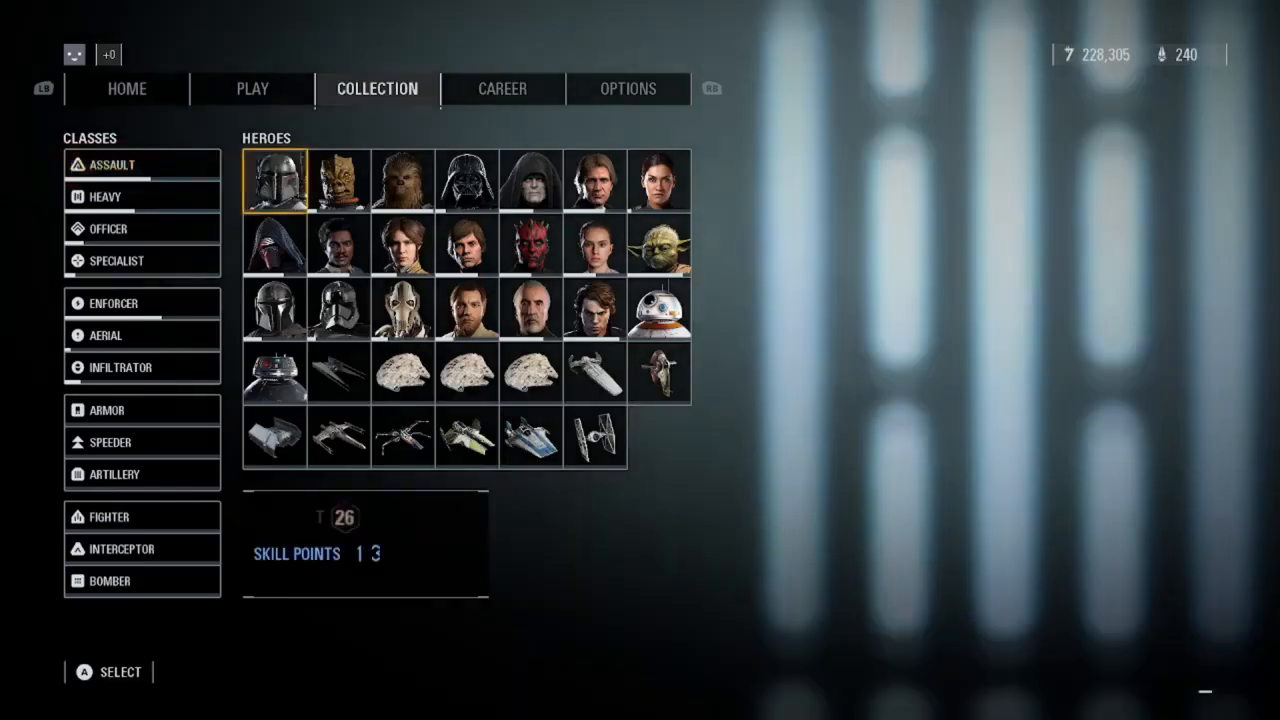
Inspect the Mandalorian hero's details in the game's Collection and leave the hero page
key("Down")
key("Down")
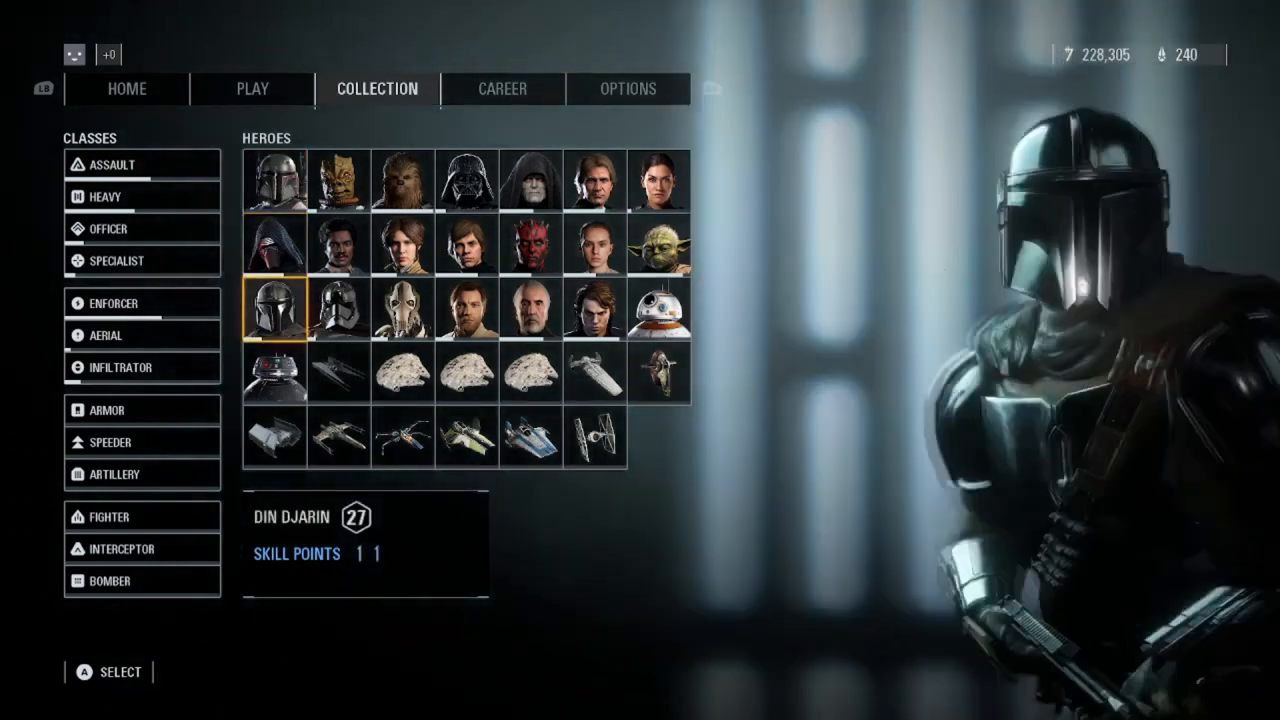
key("Return")
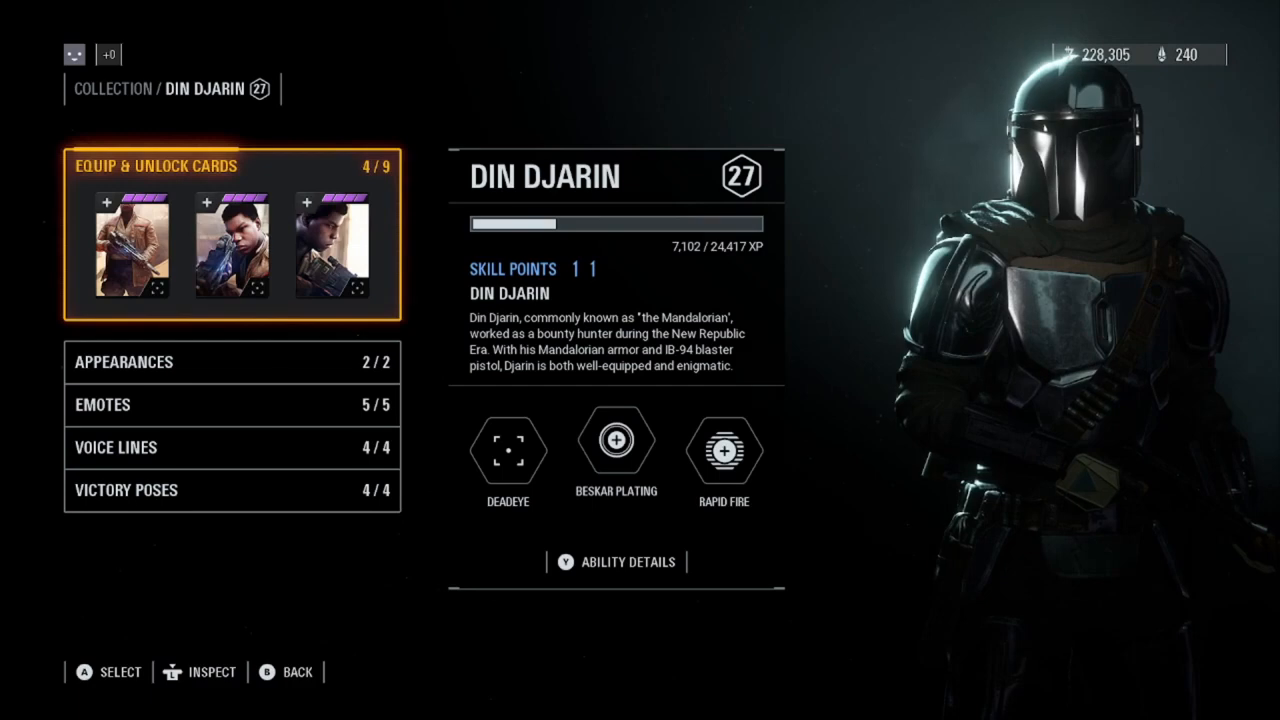
key("Escape")
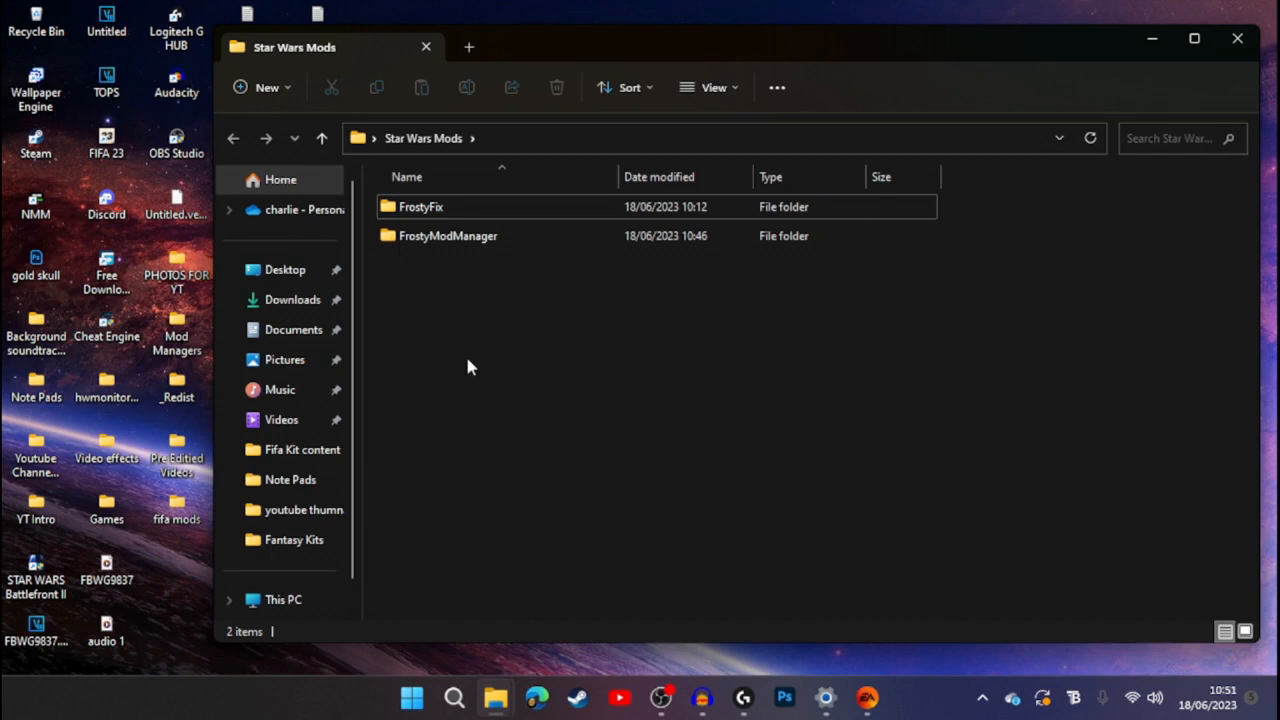
Switch to Microsoft Edge and open the Star Wars: Battlefront II (2017) page from the full games list on Nexus Mods
left_click(440, 245)
left_click(466, 212)
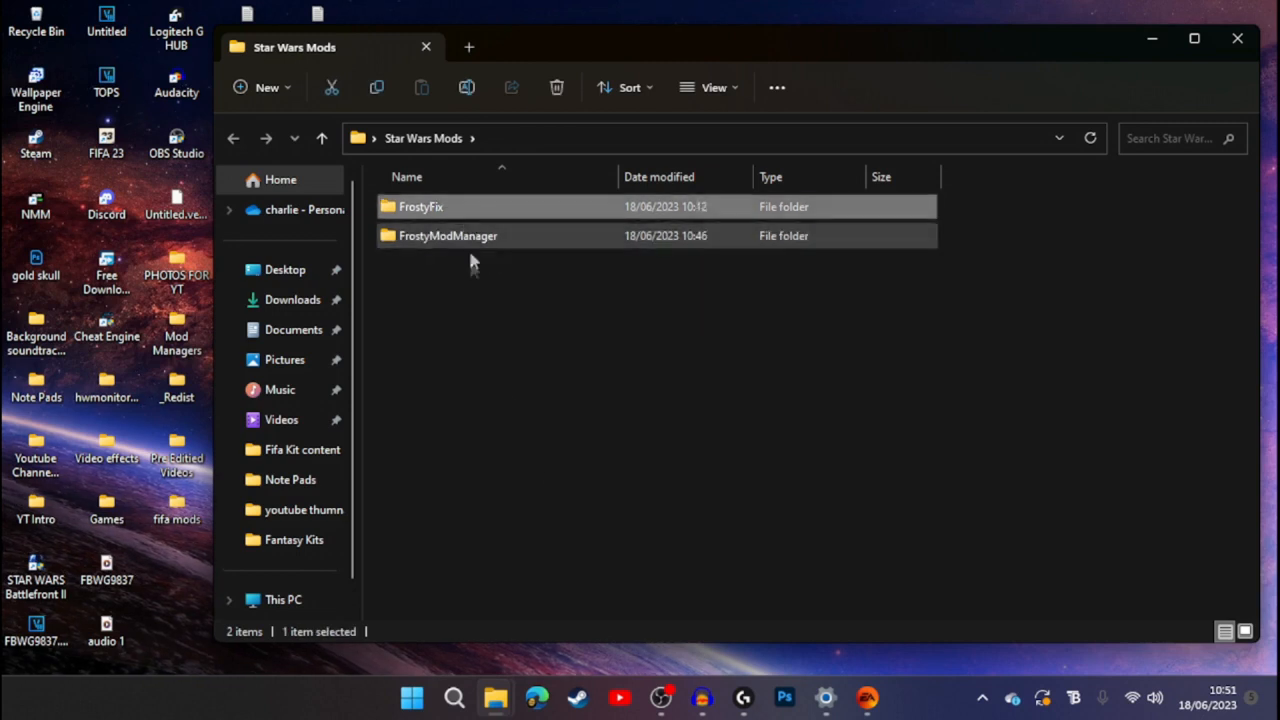
left_click(535, 699)
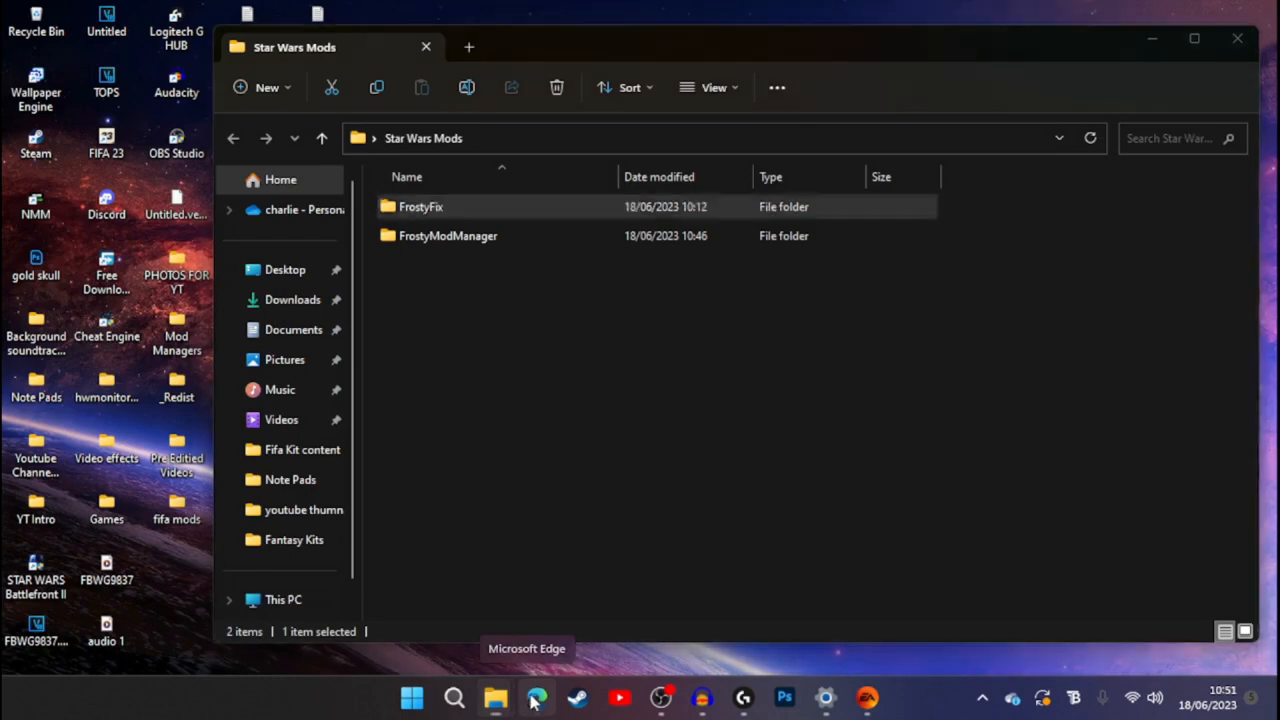
scroll(404, 470, "down", 3)
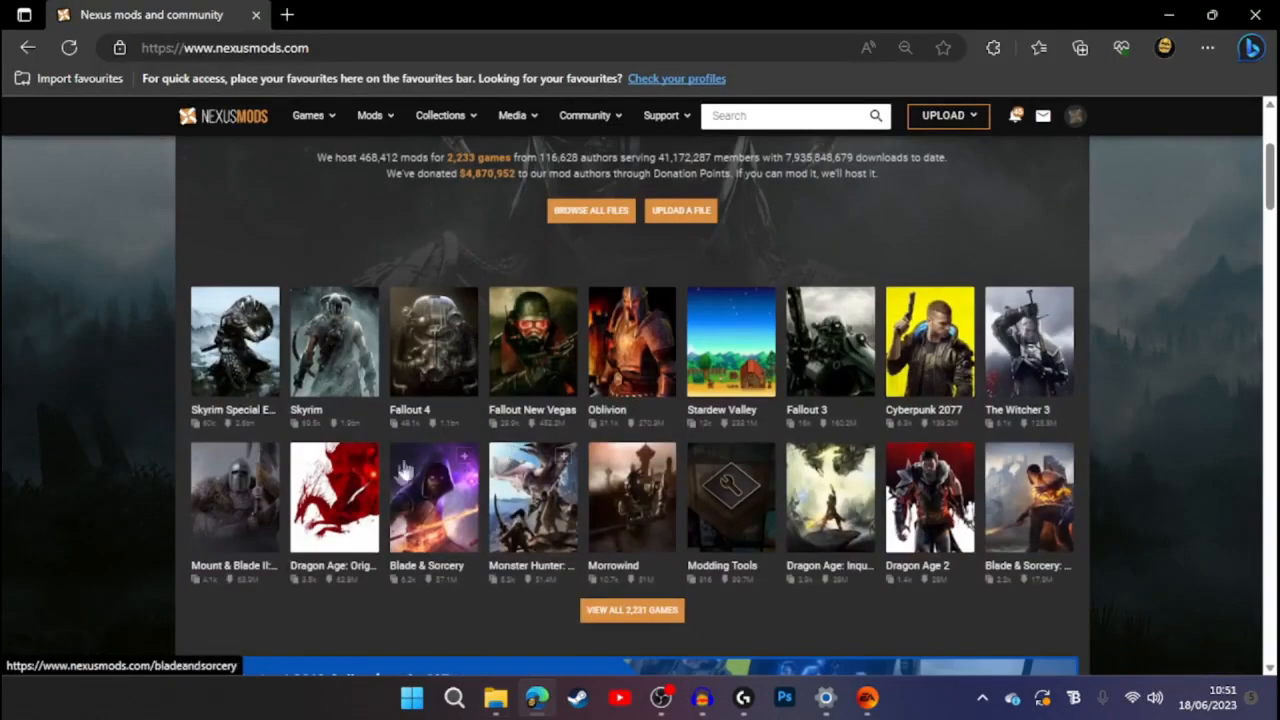
left_click(632, 610)
scroll(578, 410, "down", 4)
scroll(578, 407, "down", 3)
left_click(872, 262)
scroll(641, 481, "down", 10)
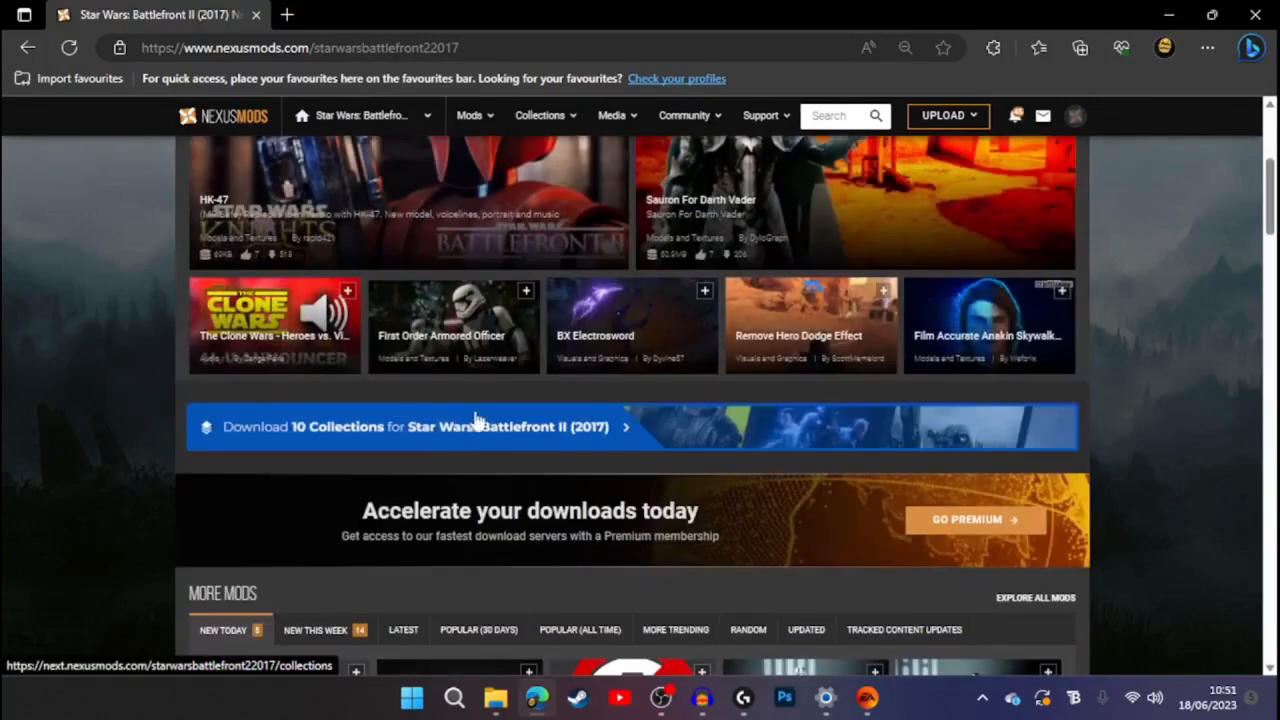
Open The Mandalorian from the all-time popular mods, look through its downloadable files, and minimize the browser
left_click(575, 532)
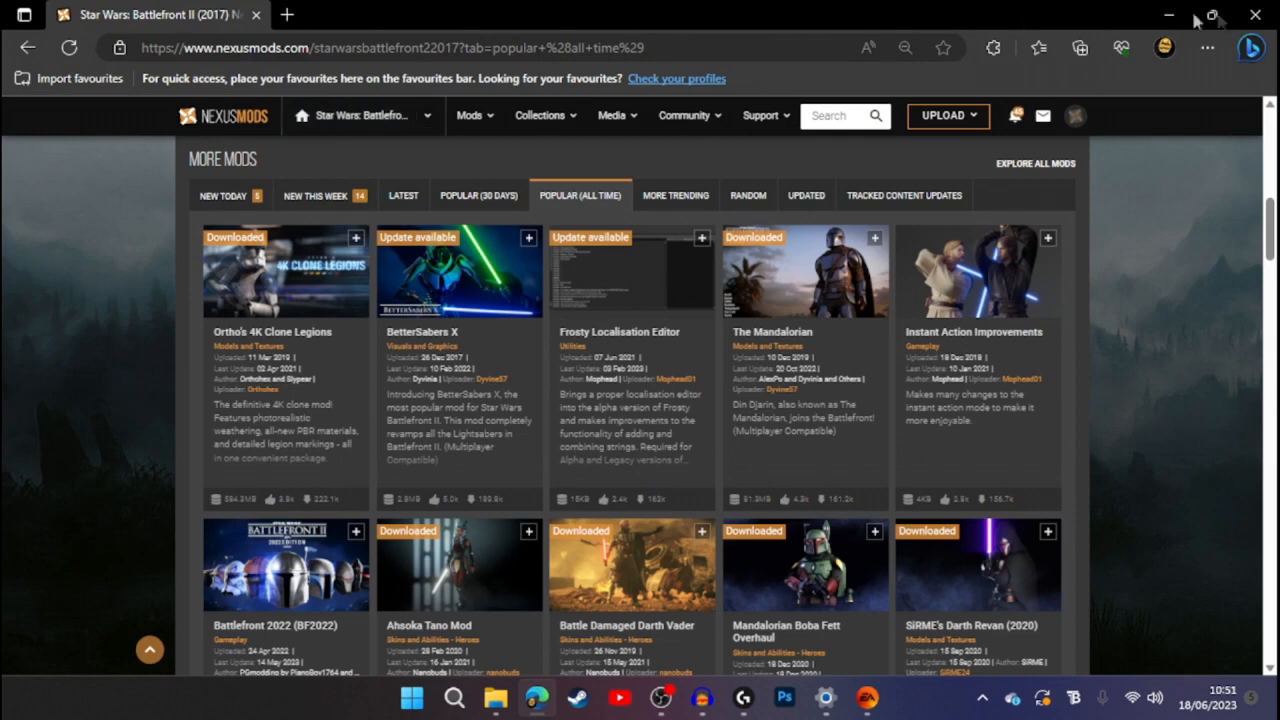
left_click(786, 300)
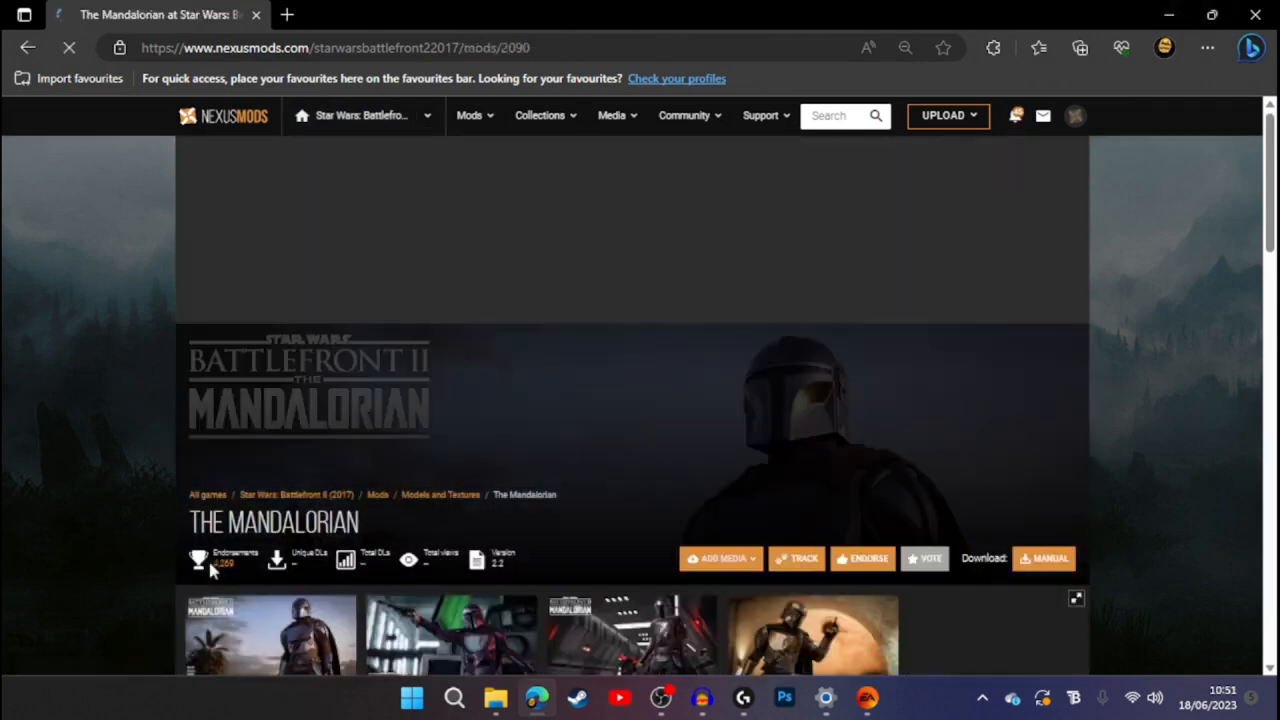
scroll(300, 550, "down", 4)
scroll(211, 271, "down", 5)
scroll(270, 393, "up", 3)
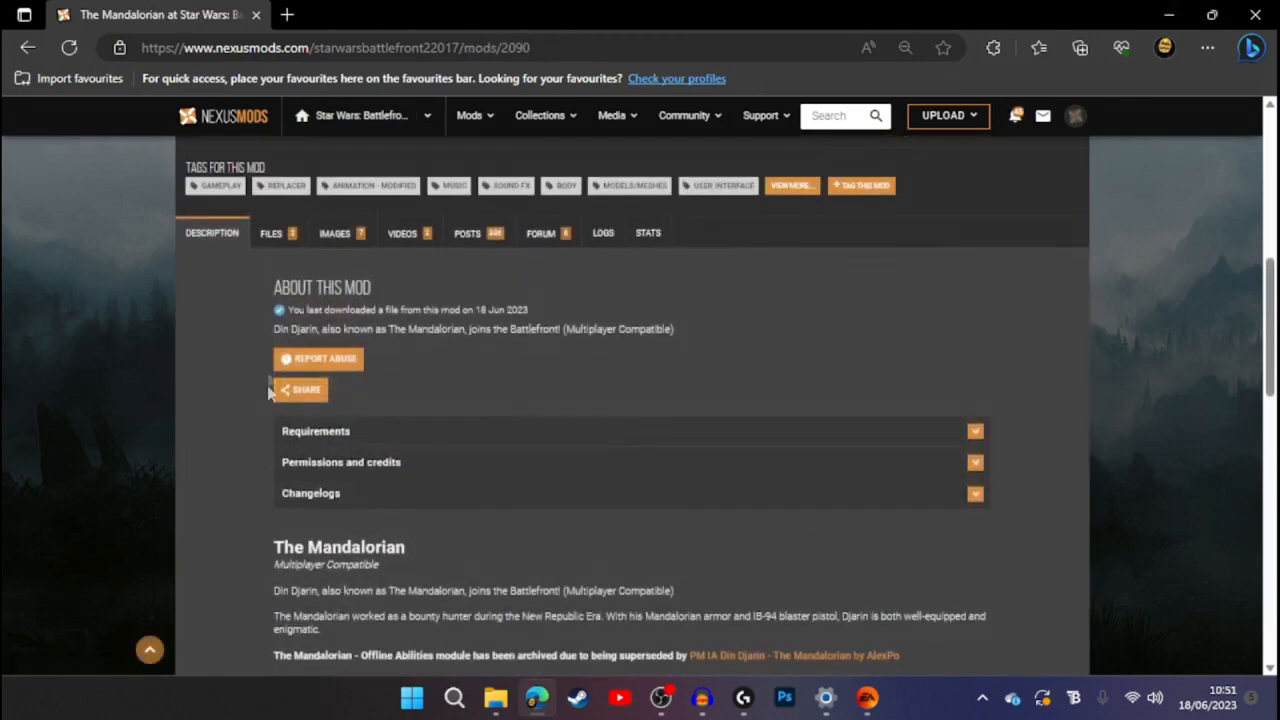
left_click(272, 234)
scroll(350, 380, "down", 2)
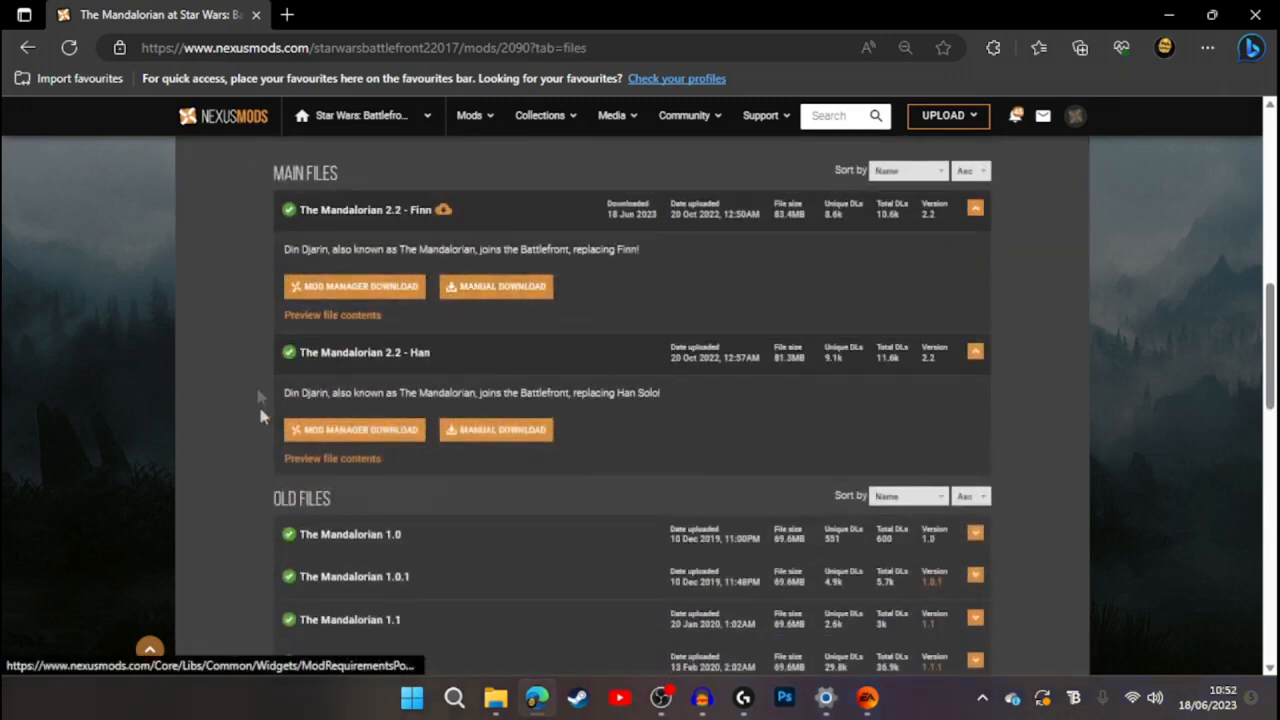
left_click(1169, 15)
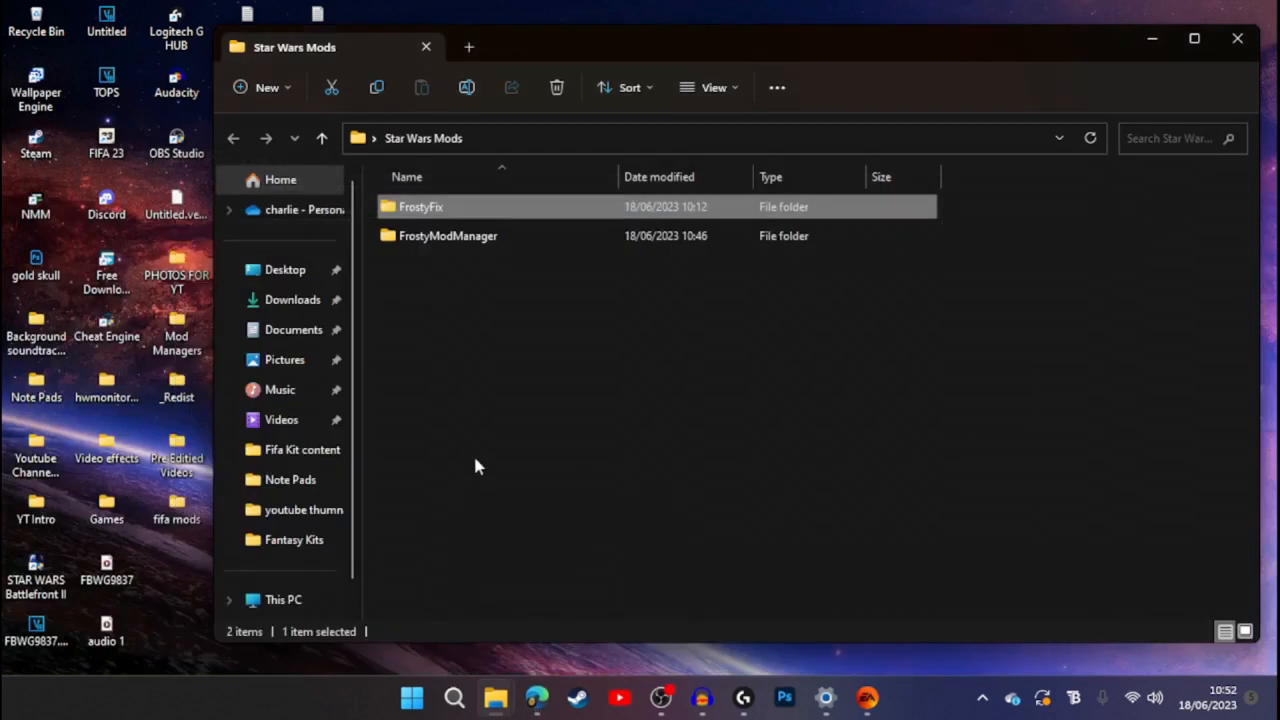
Start Frosty Mod Manager from the FrostyModManager folder and load the STAR WARS Battlefront II profile
double_click(455, 236)
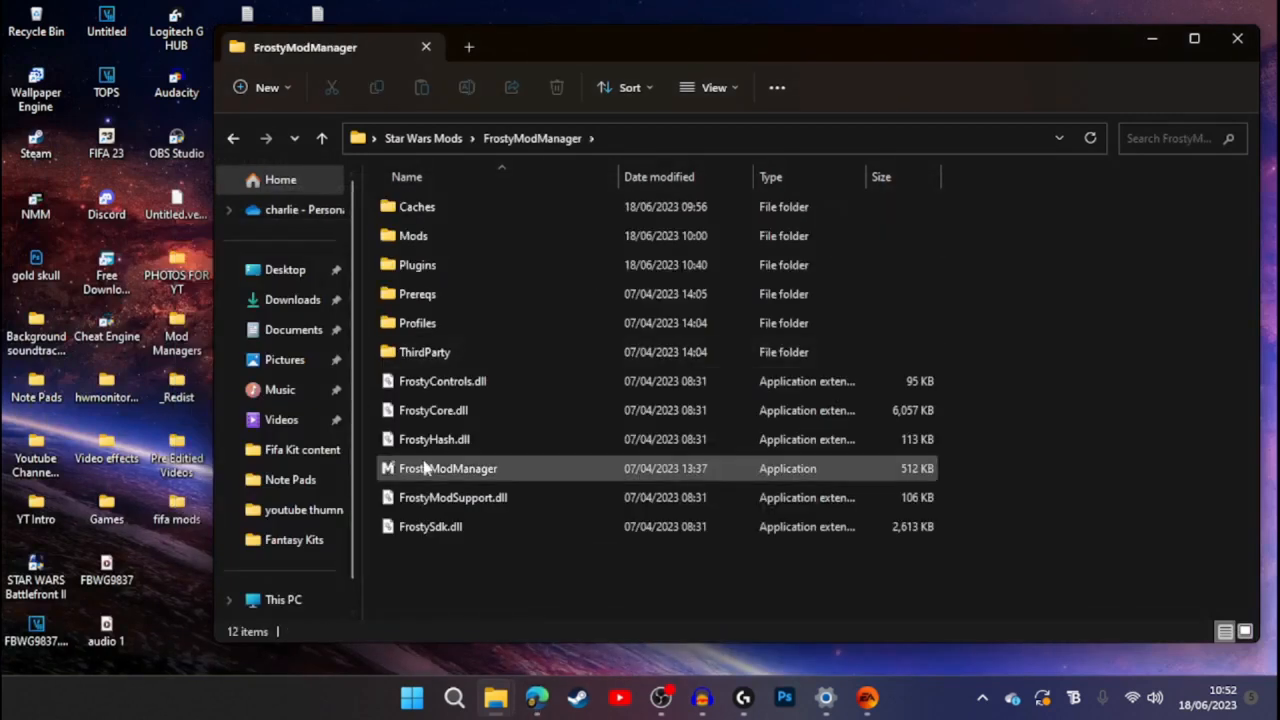
double_click(448, 468)
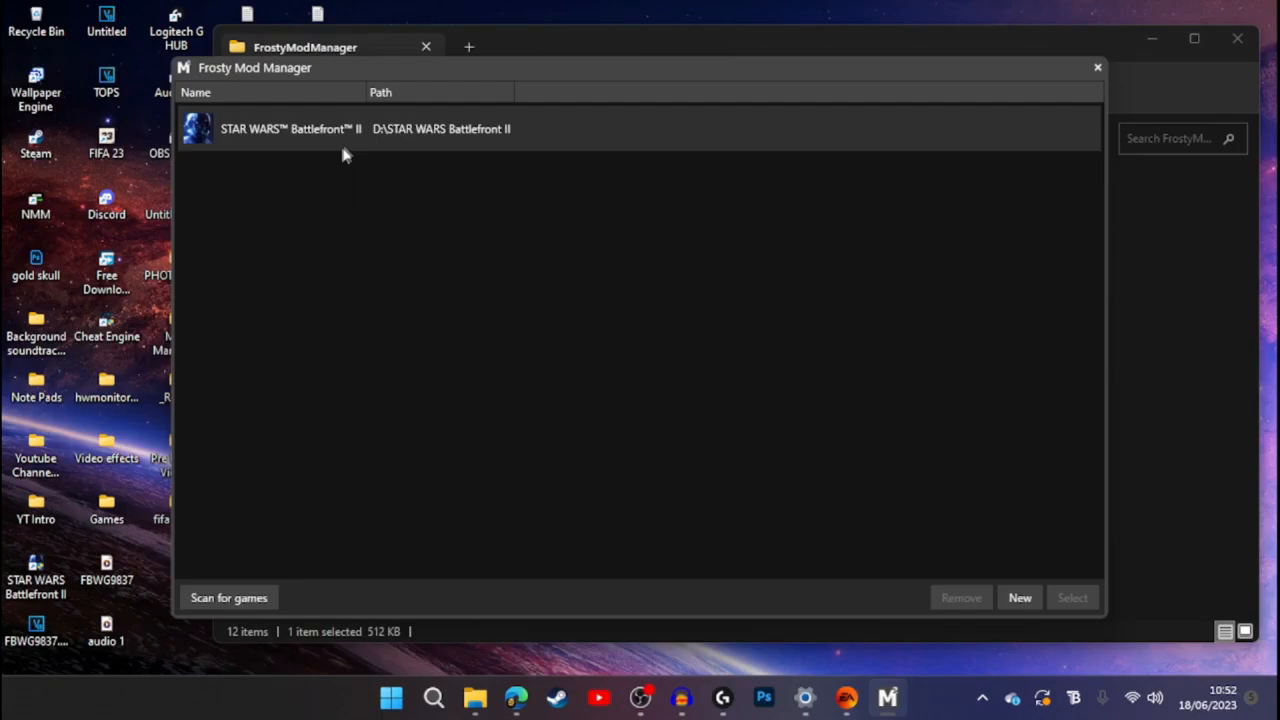
left_click(341, 143)
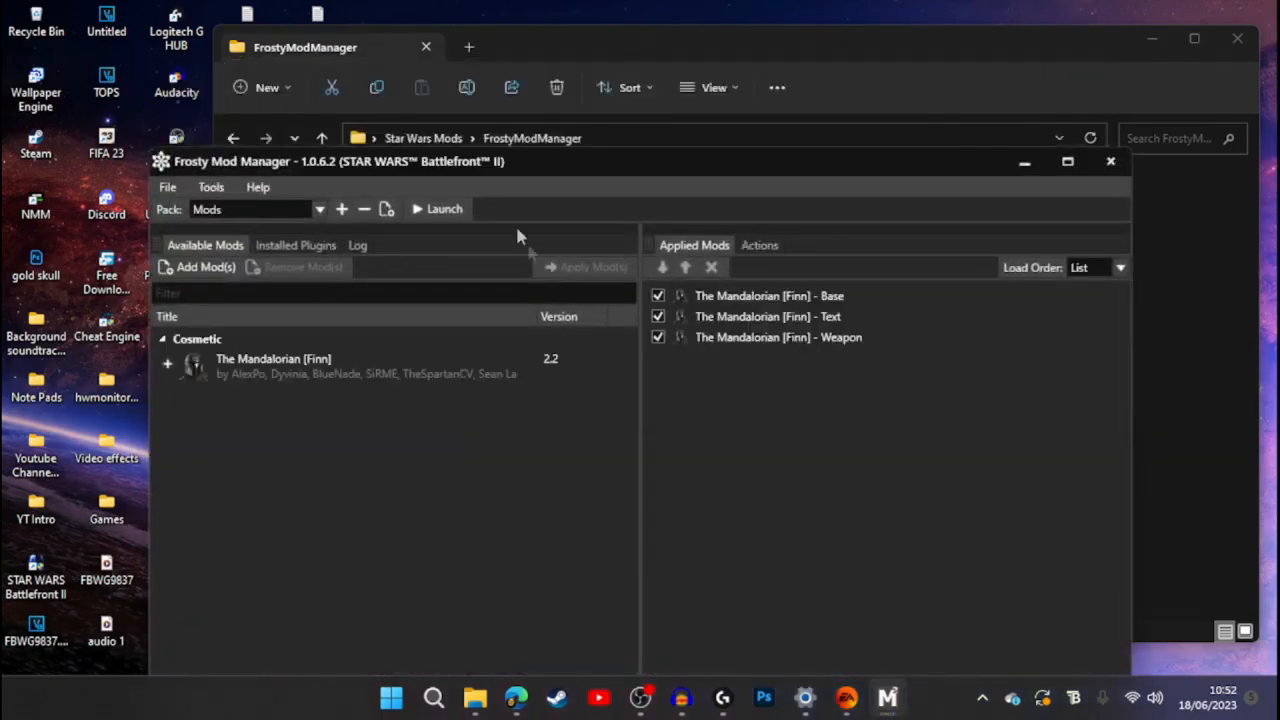
View the mod archives available to install, dismiss the dialog, and examine the components of The Mandalorian [Finn] mod
left_click(163, 269)
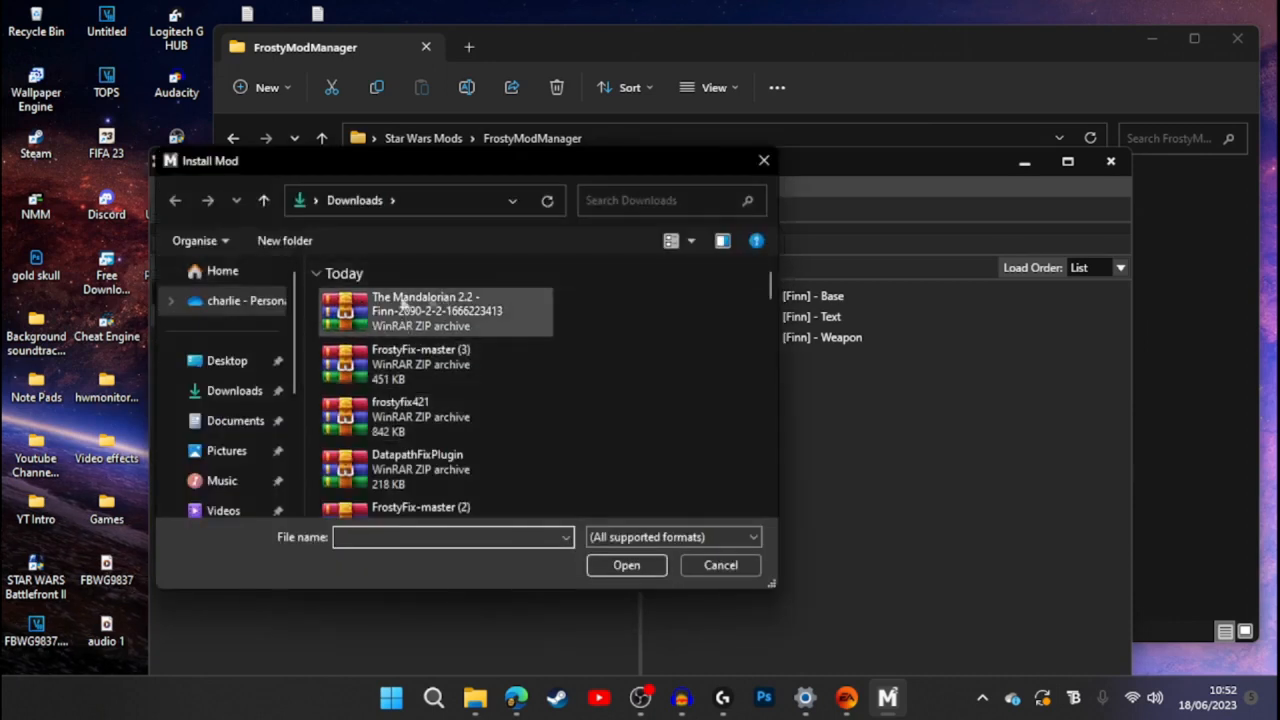
left_click(765, 162)
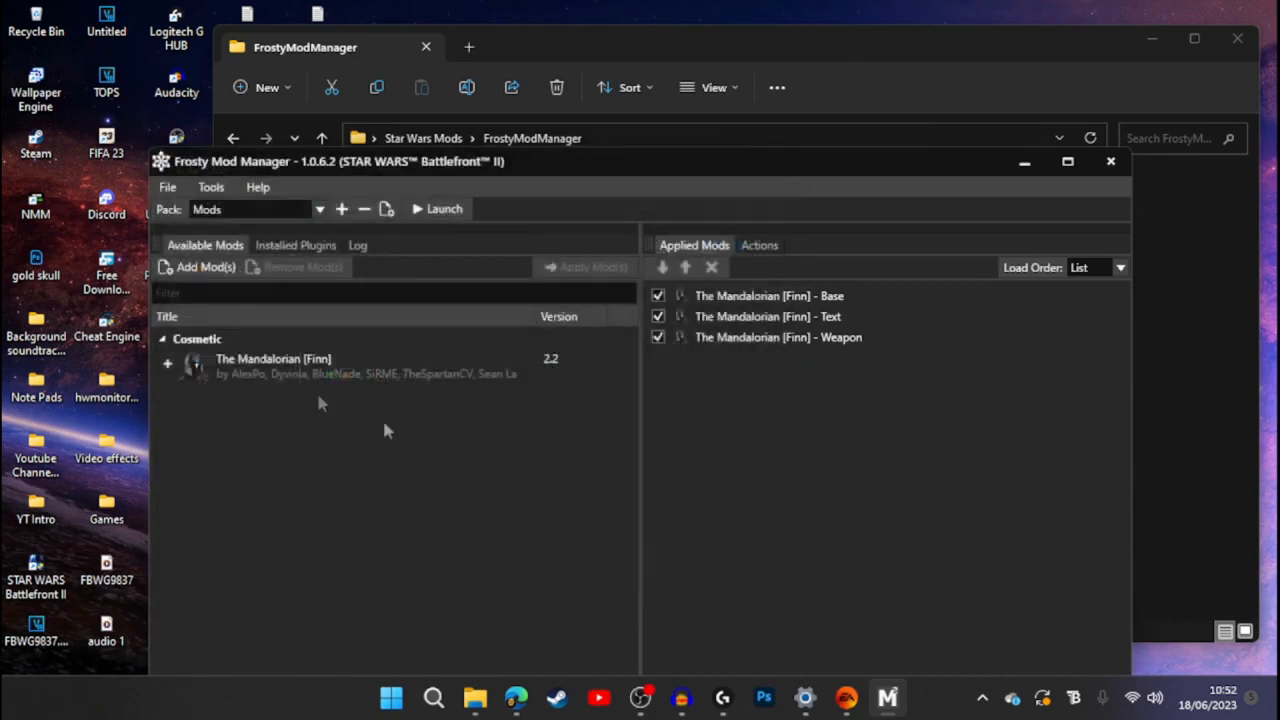
left_click(167, 364)
left_click(203, 428)
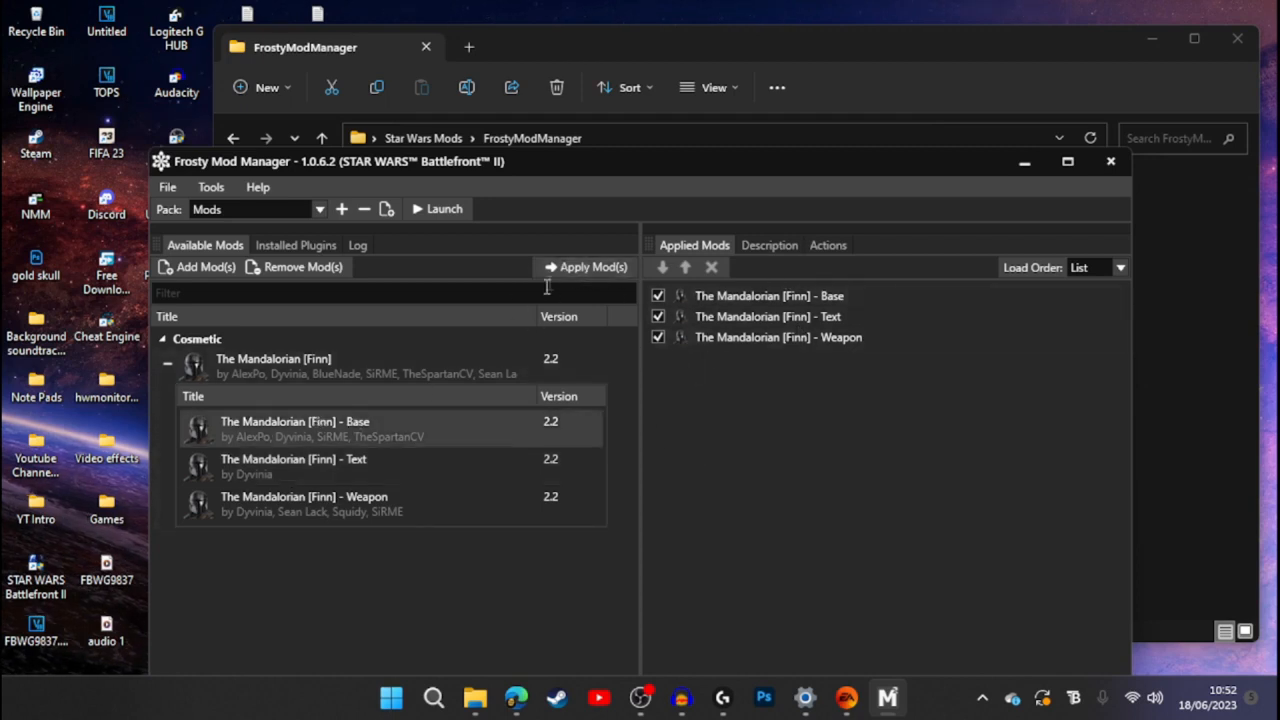
Enable Platform Launching in the launch options, view the platform choices, turn it back off, and close the options without saving
left_click(211, 187)
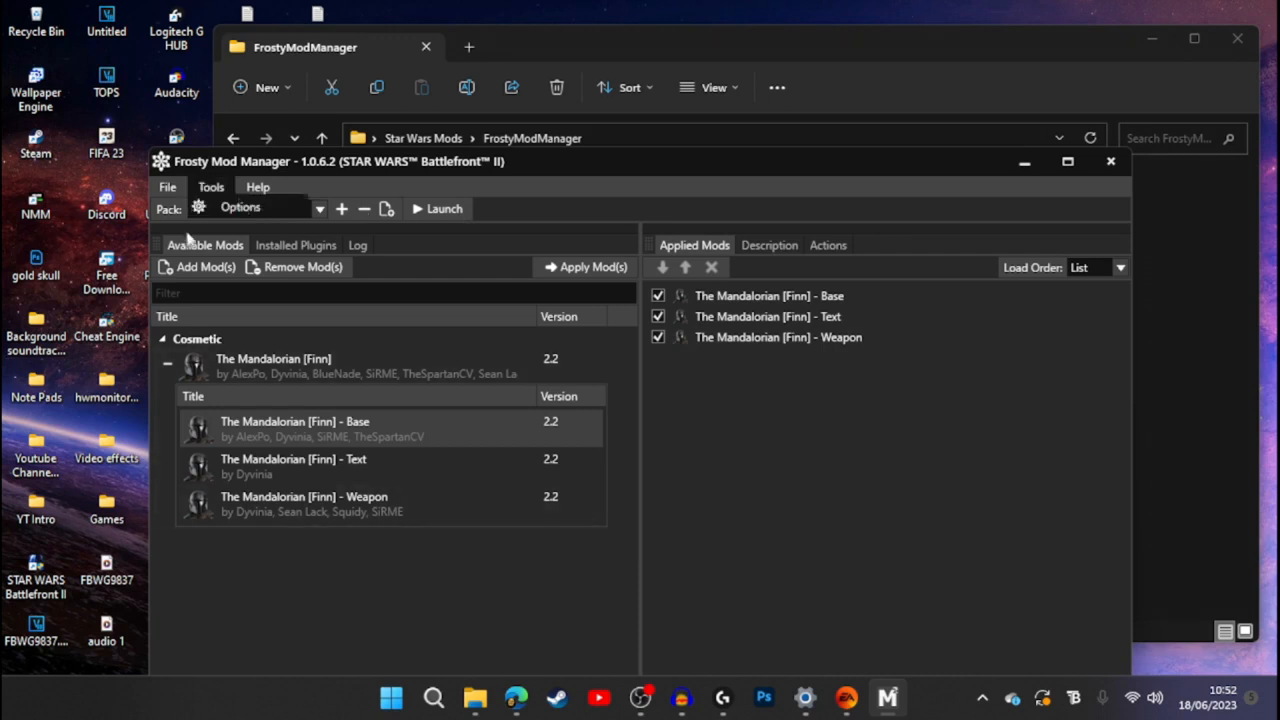
left_click(236, 208)
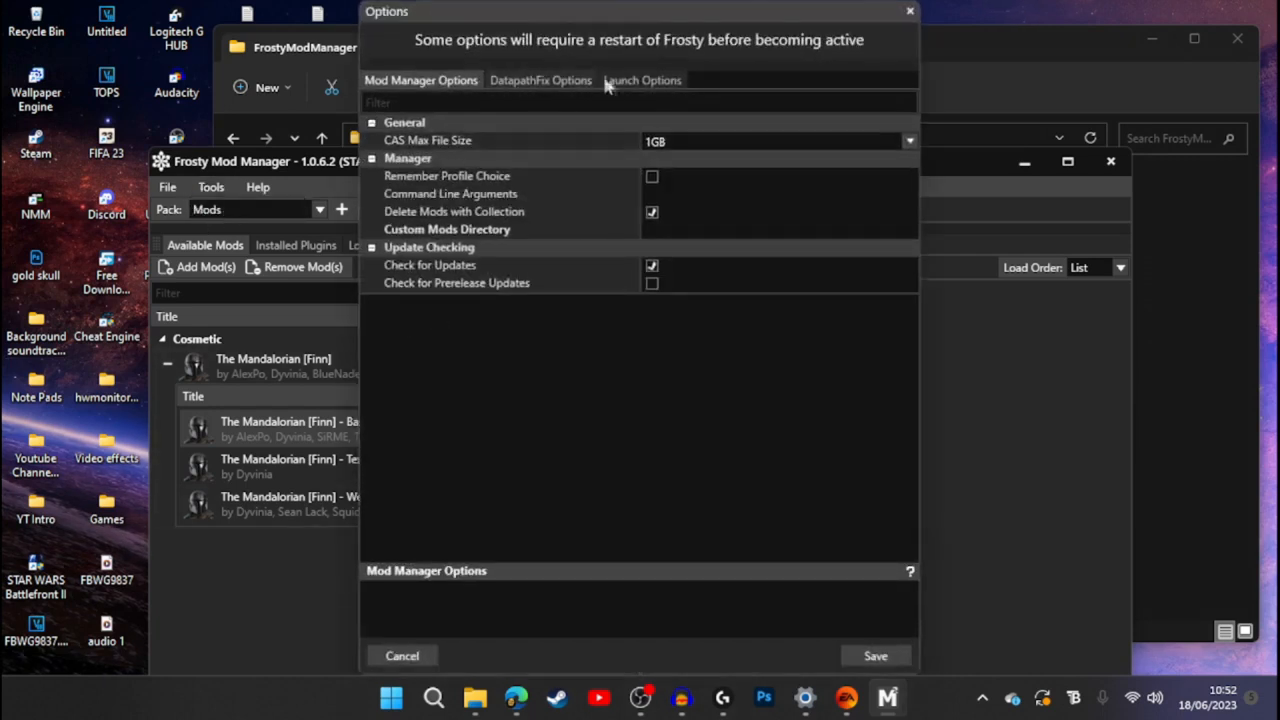
left_click(636, 88)
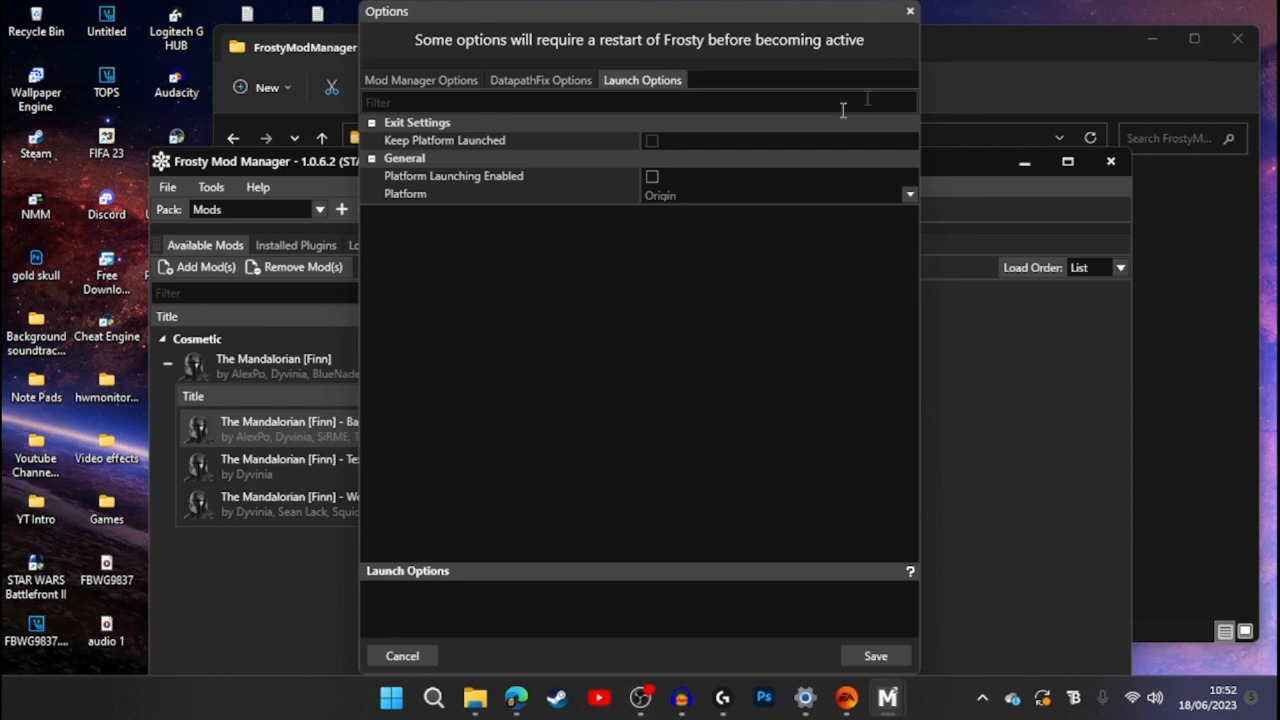
left_click(651, 177)
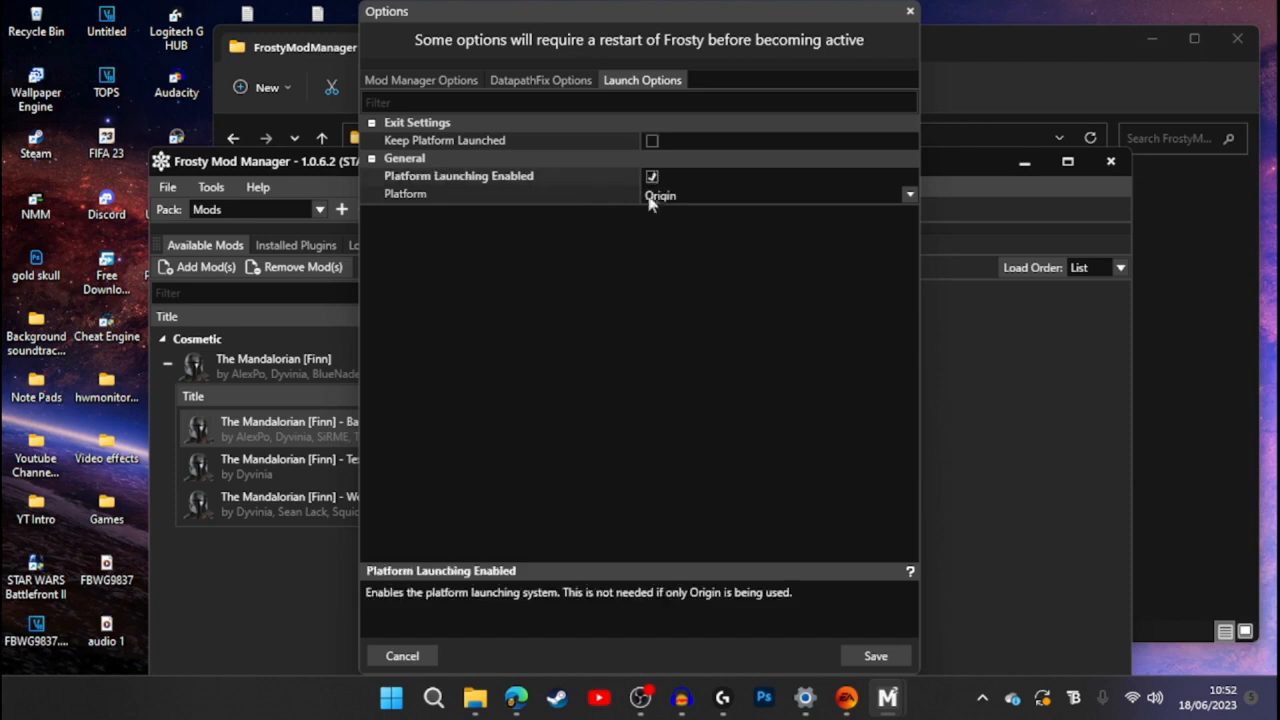
left_click(655, 195)
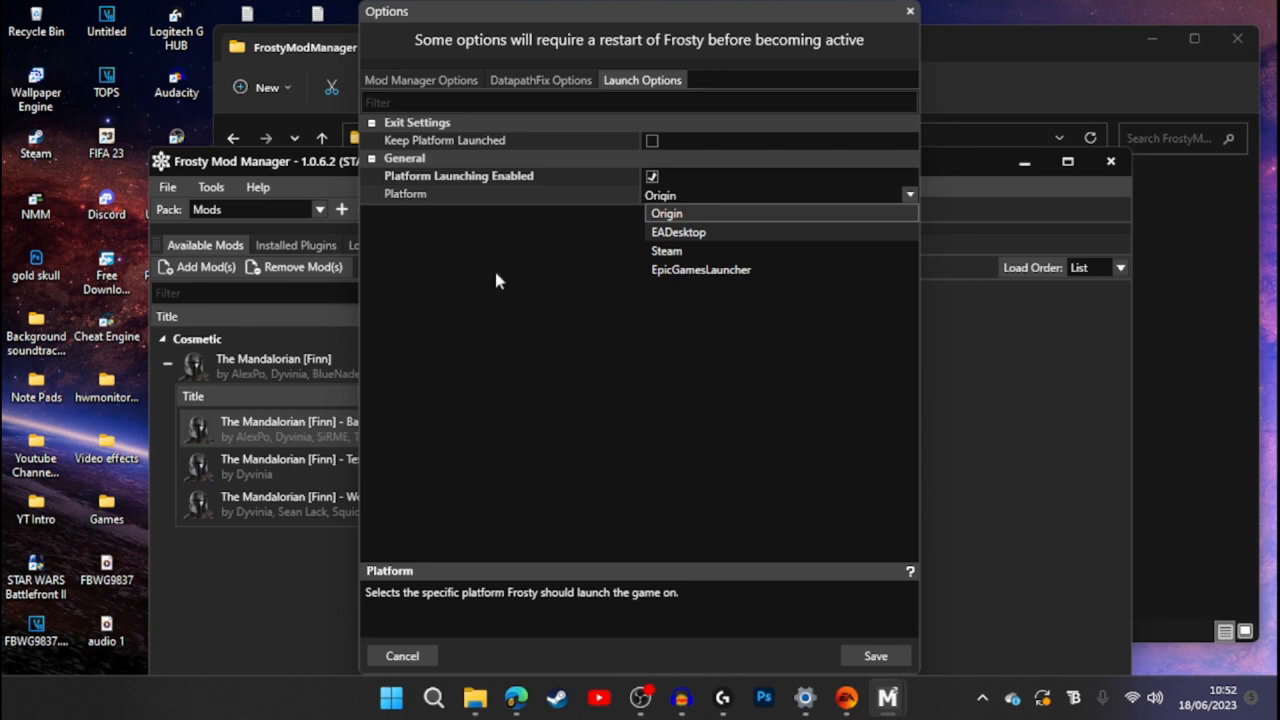
left_click(593, 265)
left_click(650, 178)
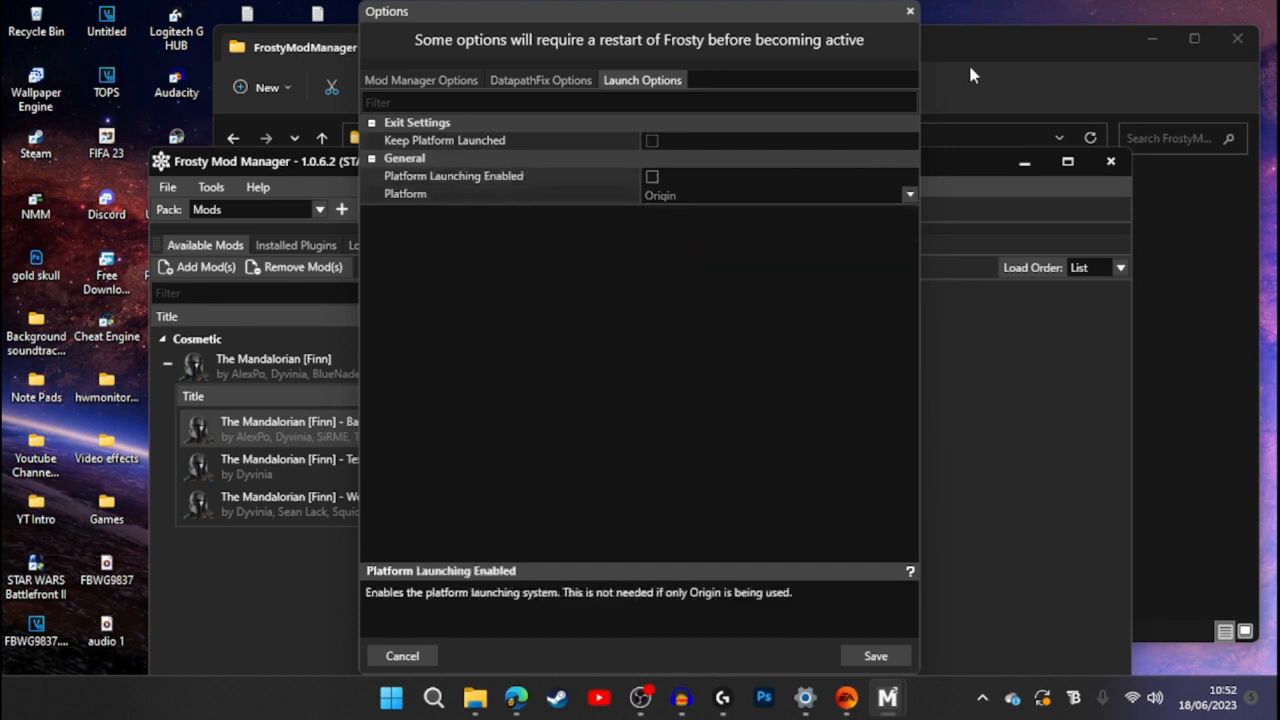
left_click(910, 11)
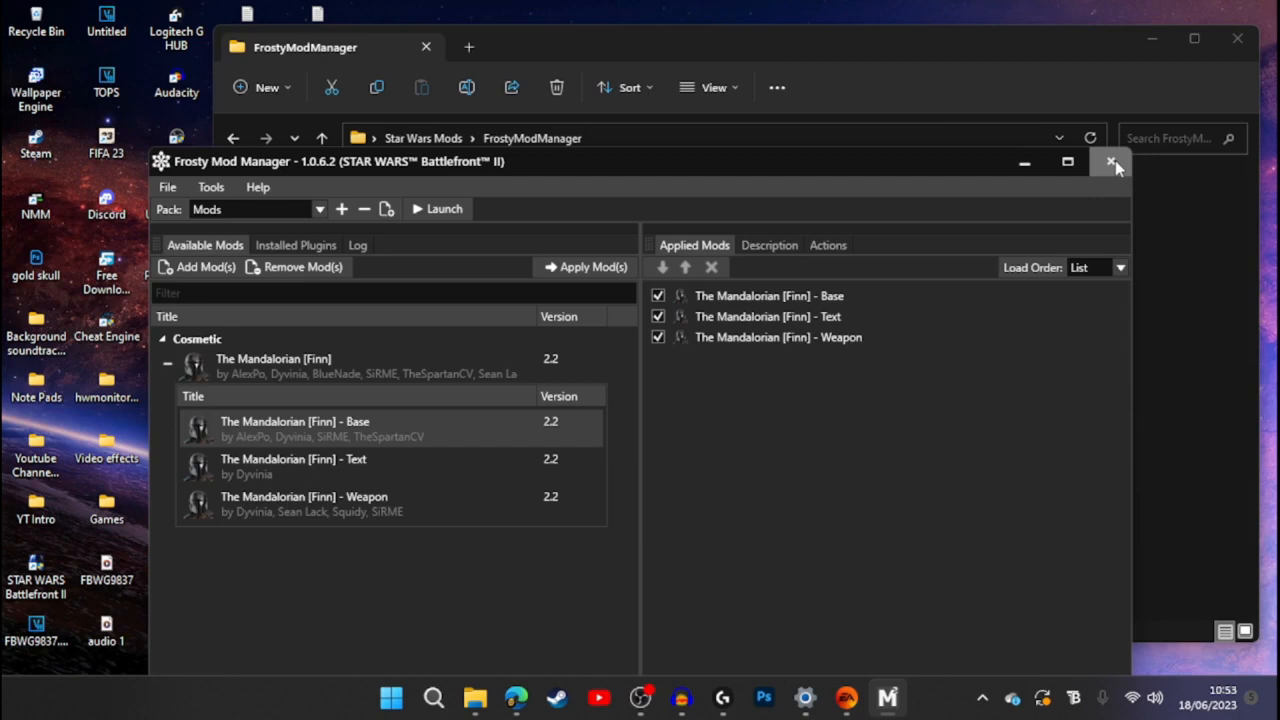
Close Frosty Mod Manager and start FrostyFix from its folder in Star Wars Mods
left_click(1112, 162)
left_click(233, 138)
double_click(430, 208)
double_click(449, 210)
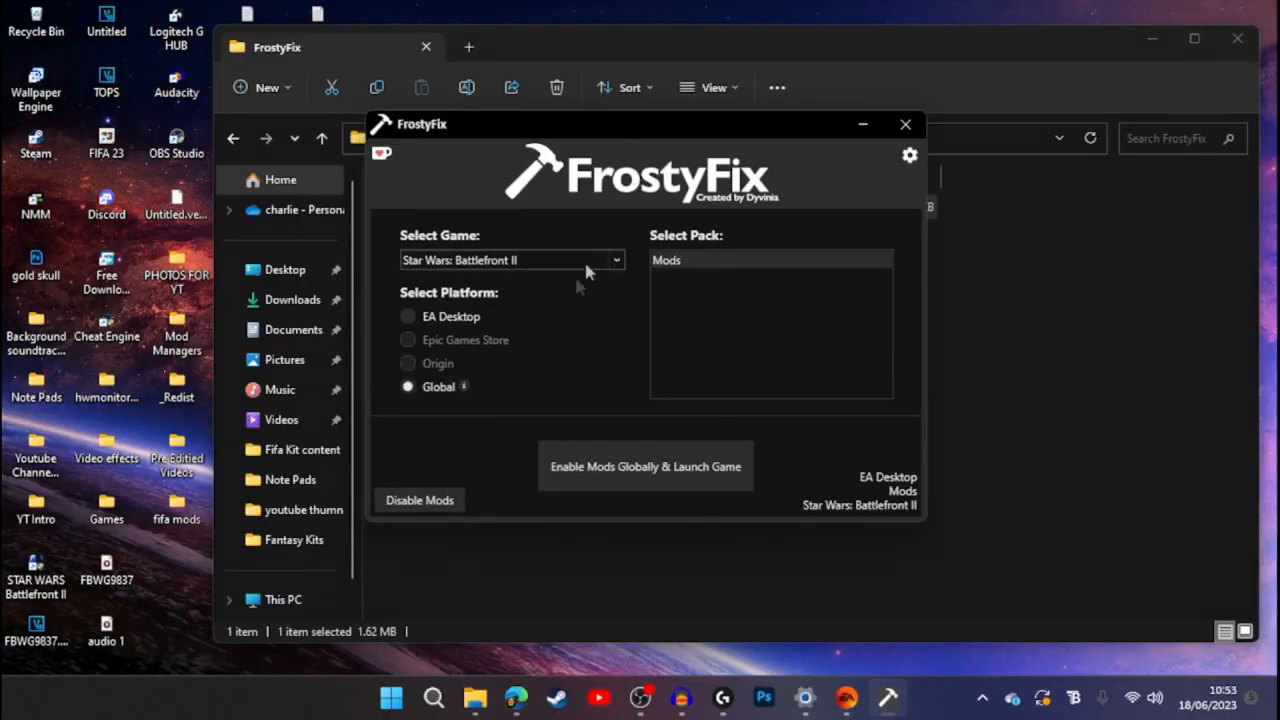
Open the FrostyFix settings, browse to the FrostyModManager folder for the Frosty installation, and close the dialogs without choosing a file
left_click(910, 158)
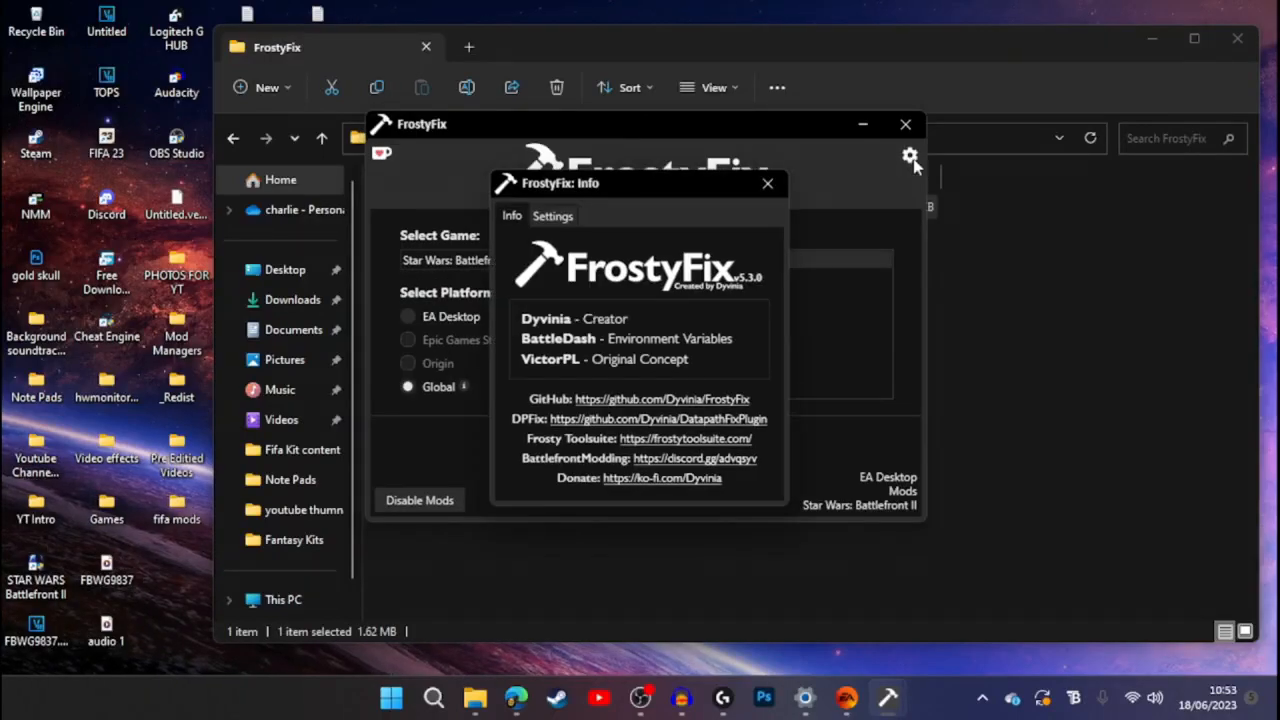
left_click(551, 217)
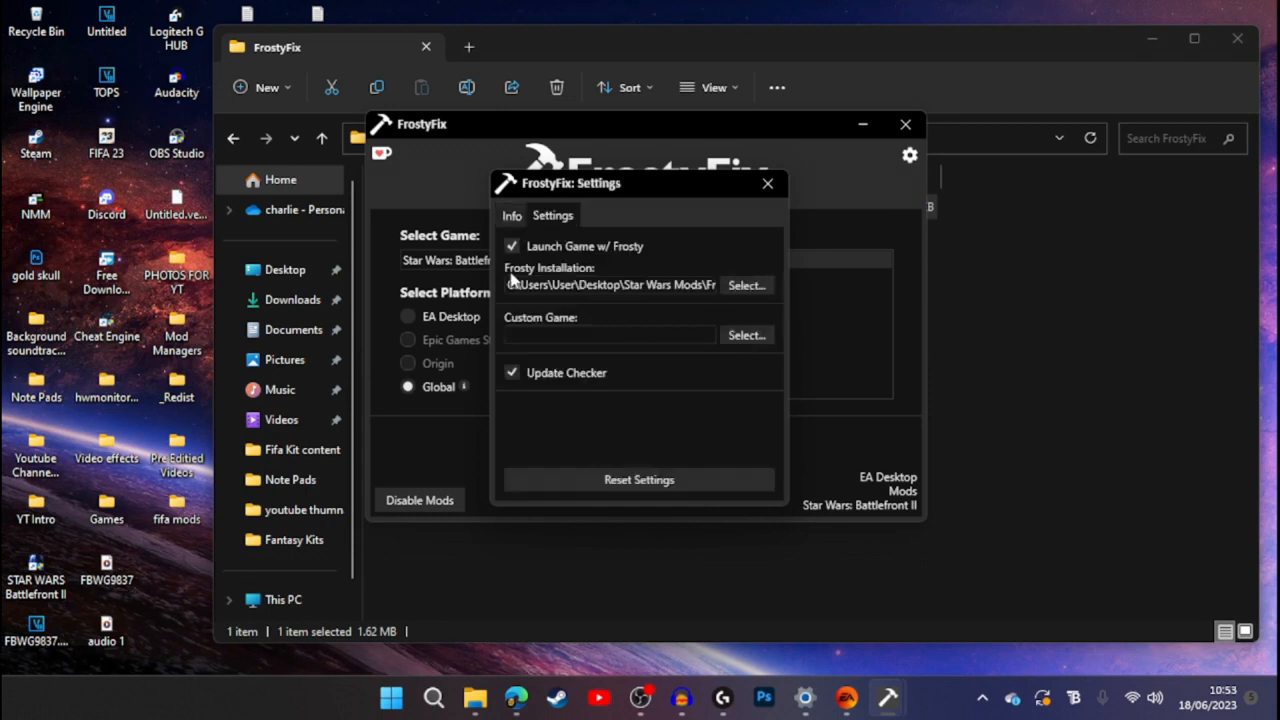
left_click(765, 286)
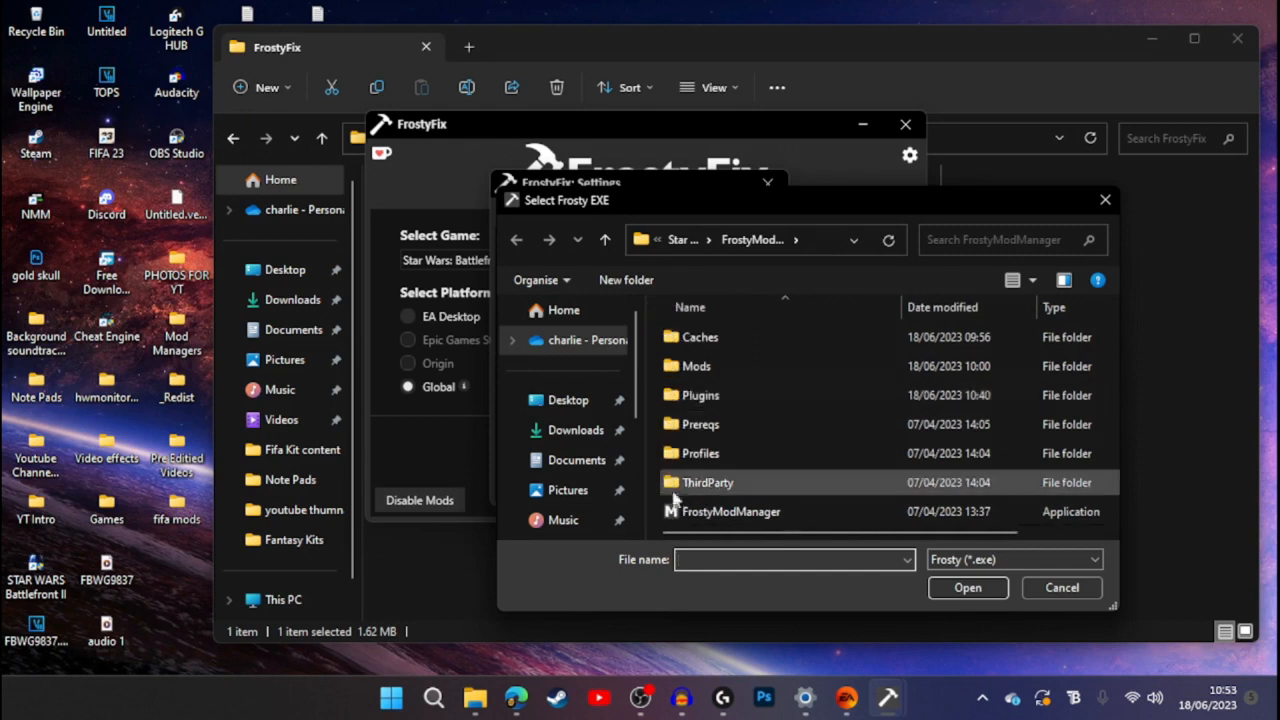
left_click(682, 240)
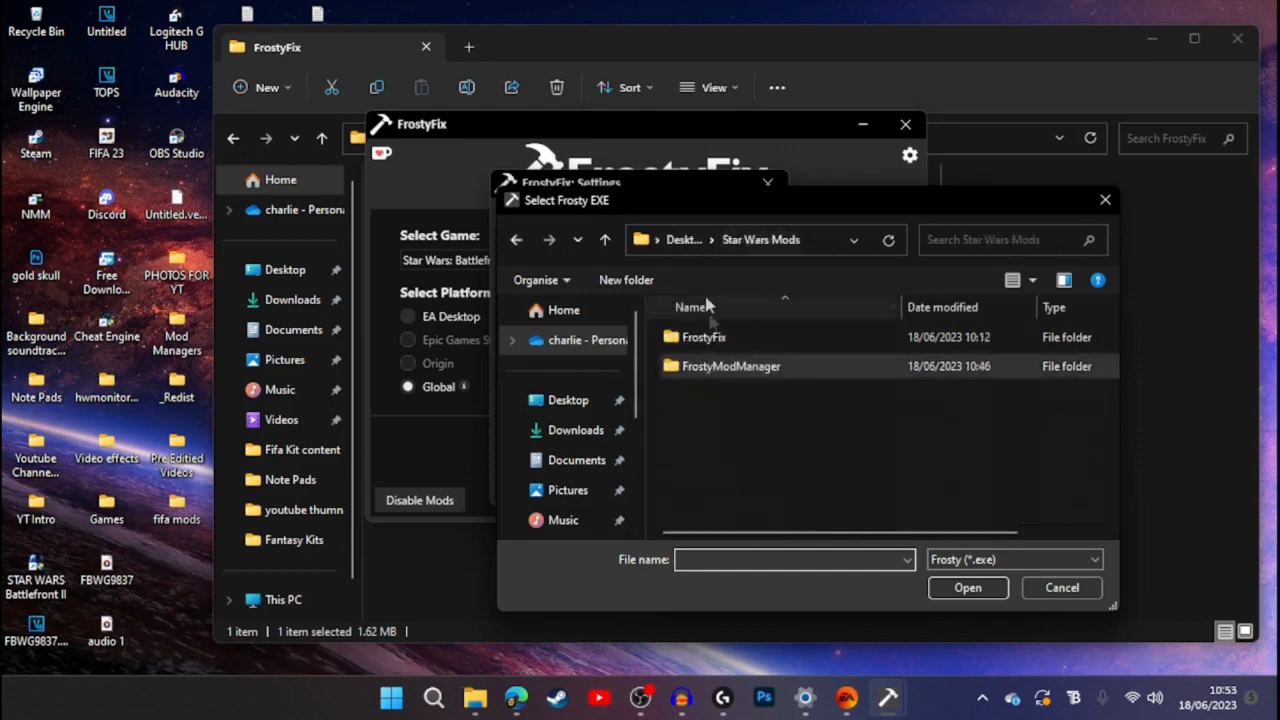
double_click(714, 366)
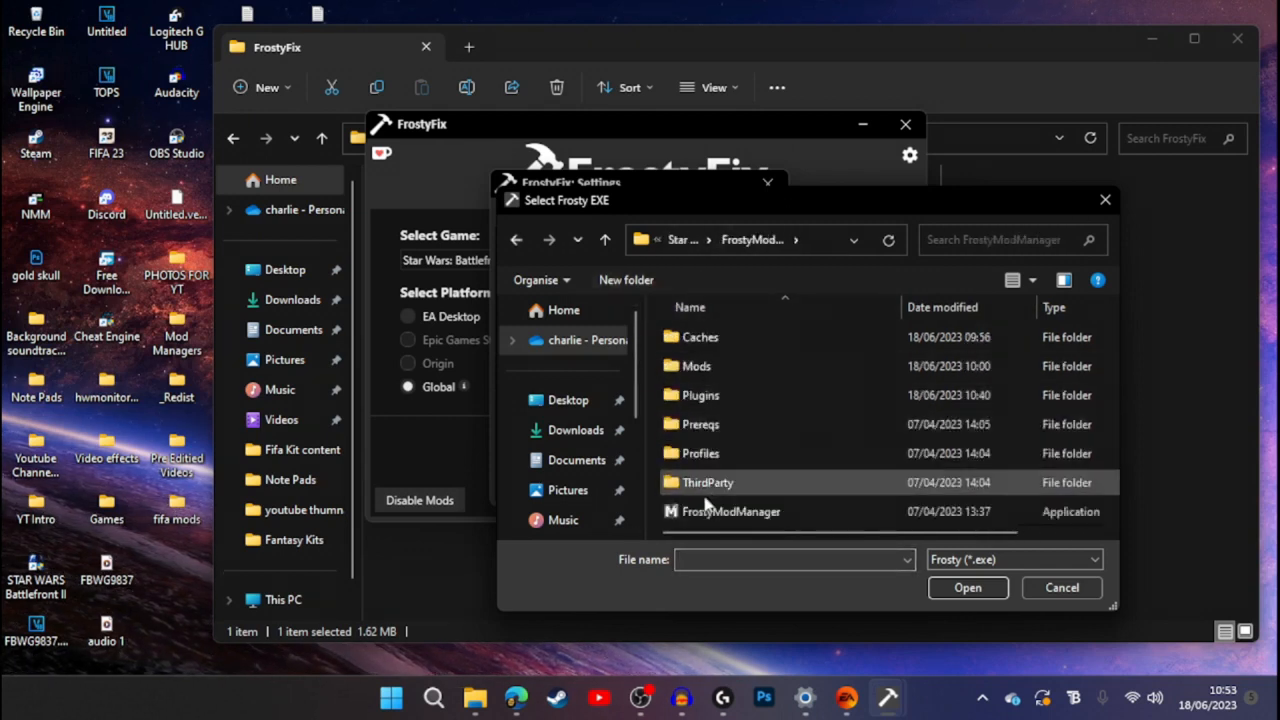
left_click(1105, 200)
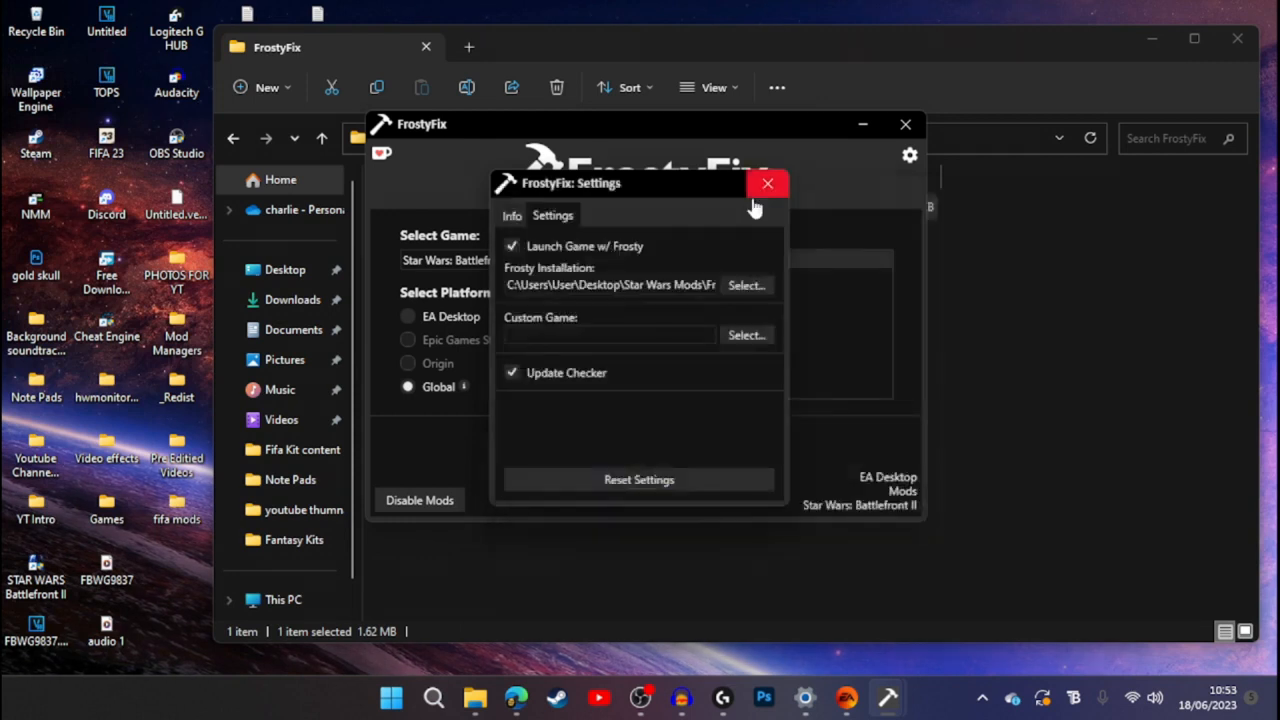
left_click(757, 196)
View the available games in FrostyFix and select the Mods pack
left_click_drag(556, 127, 512, 128)
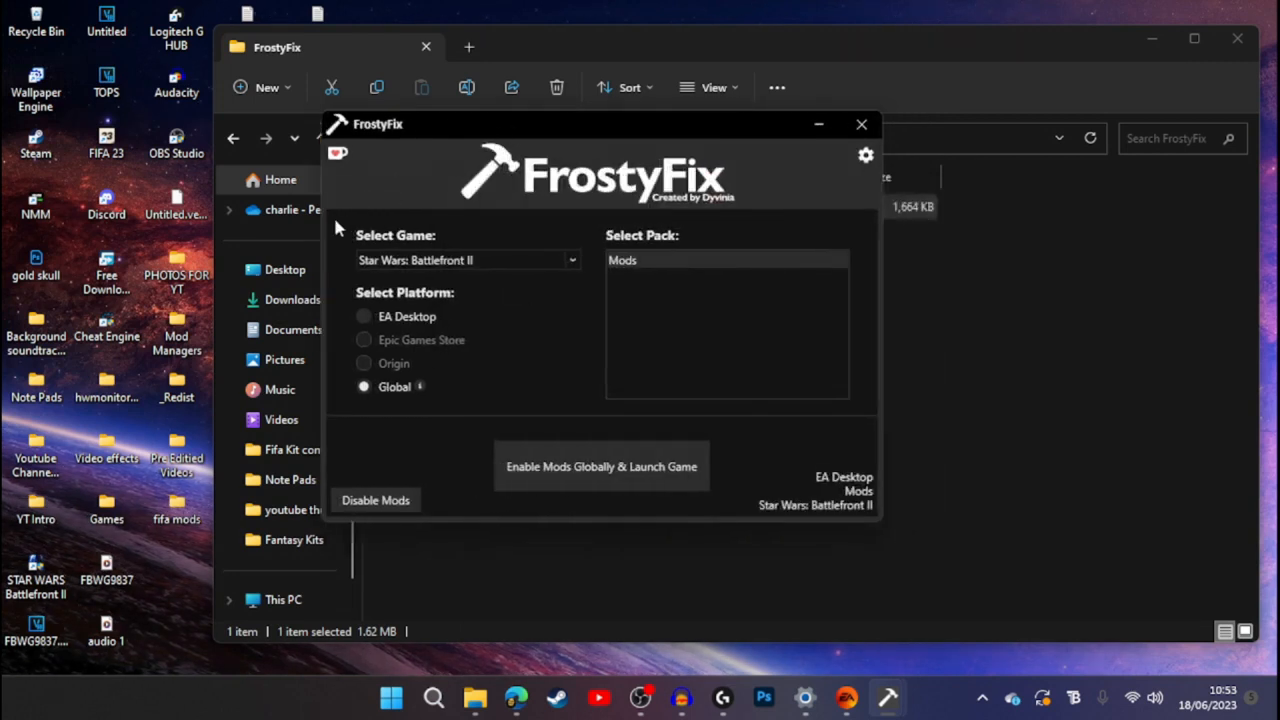
left_click(432, 258)
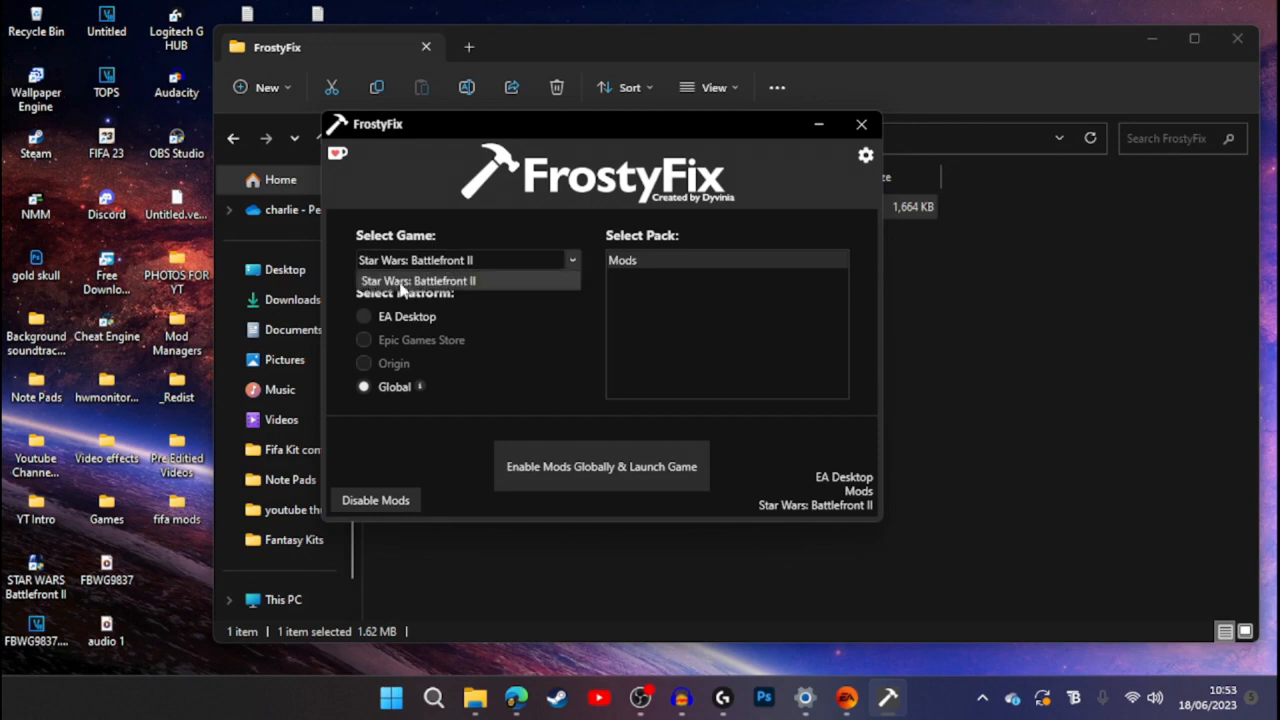
left_click(618, 262)
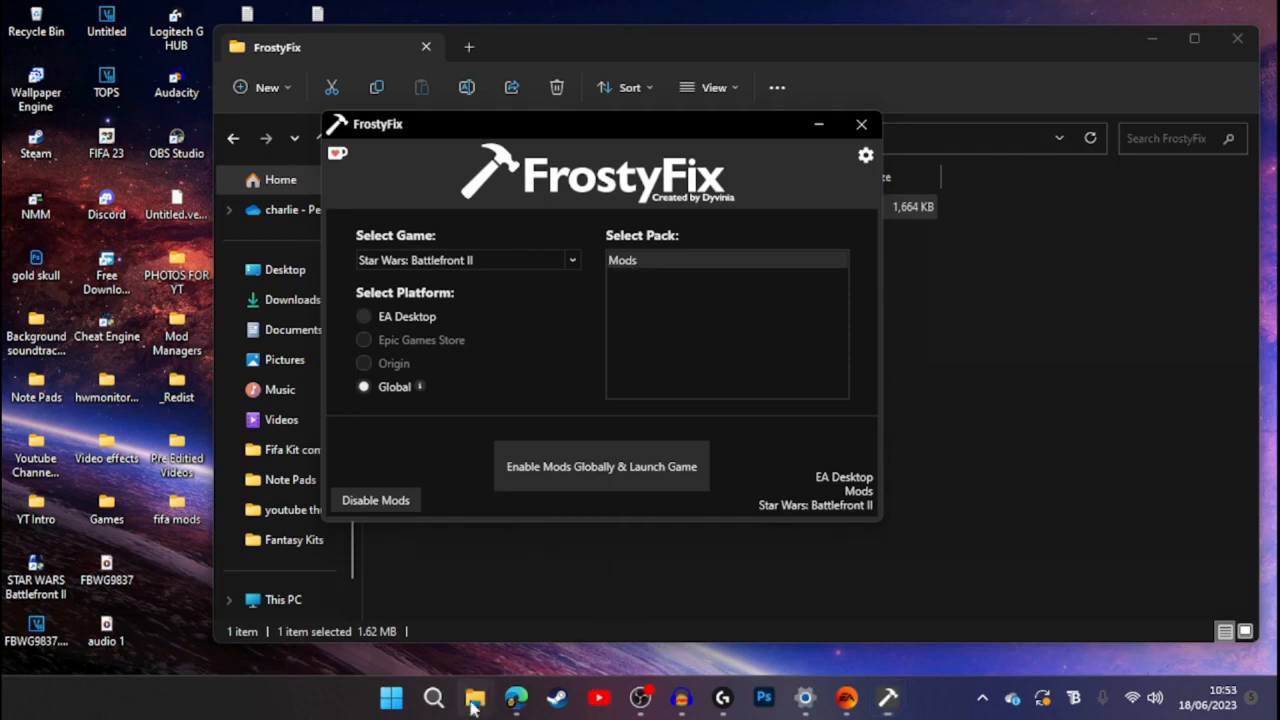
Close the FrostyFix folder window and open the file location of the STAR WARS Battlefront II desktop shortcut
mouse_move(475, 698)
left_click(453, 541)
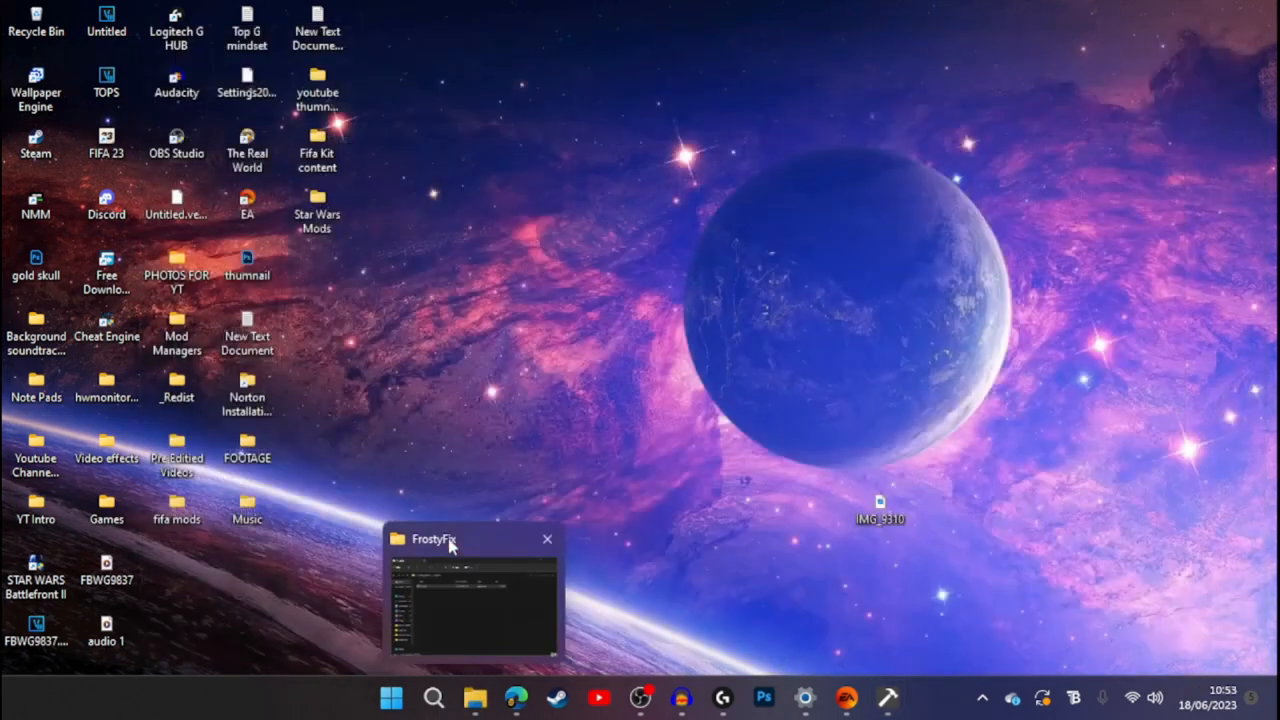
left_click(548, 539)
right_click(30, 580)
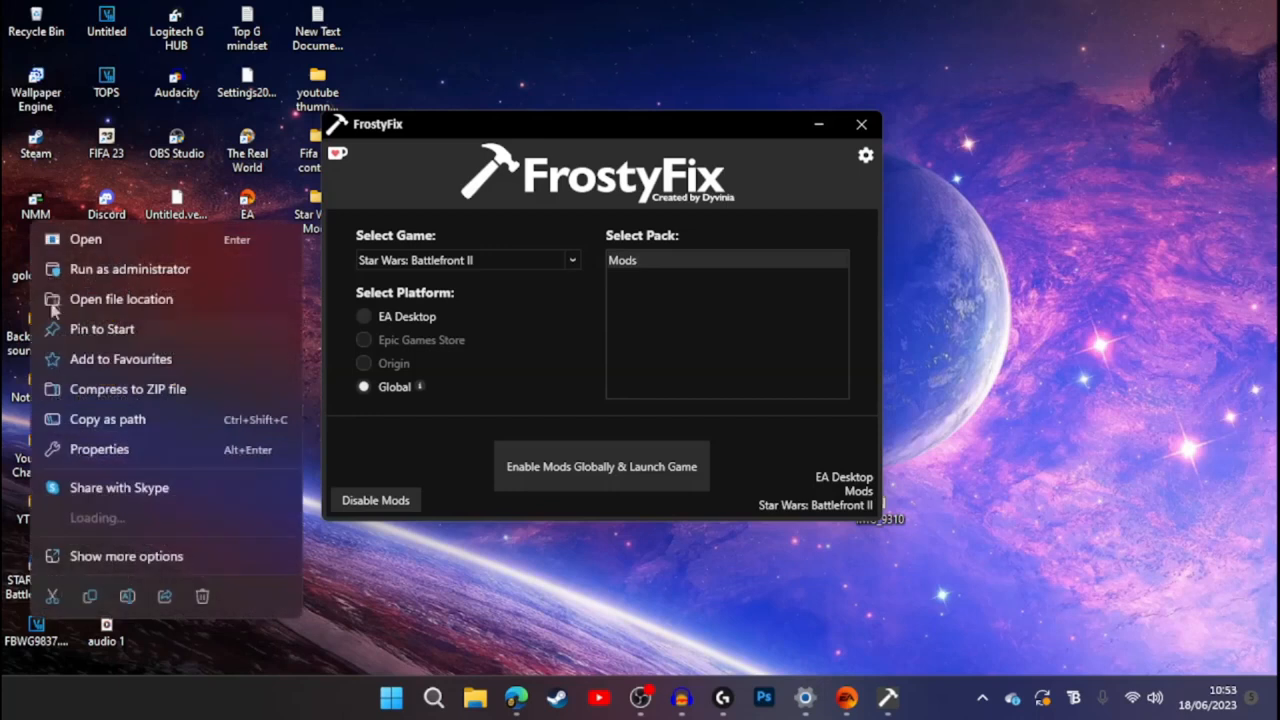
left_click(75, 268)
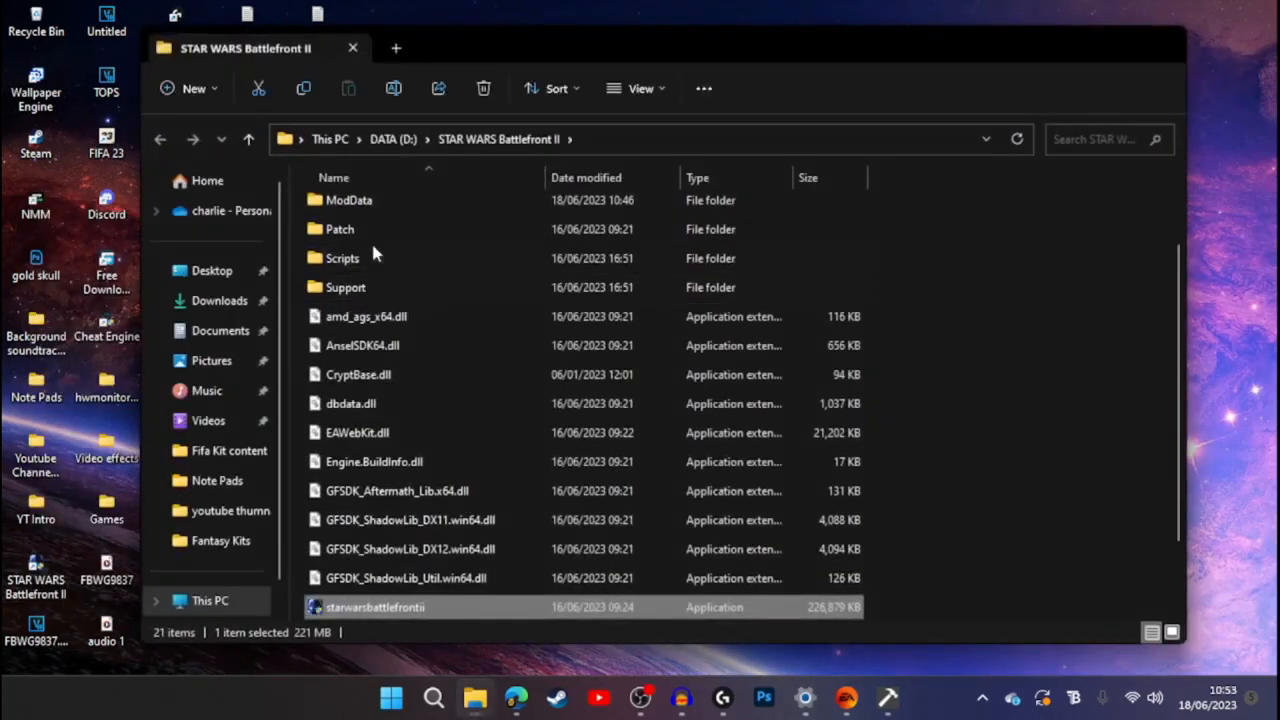
Delete the ModData folder from the STAR WARS Battlefront II game folder and put the folder window away
scroll(371, 240, "up", 2)
left_click(360, 296)
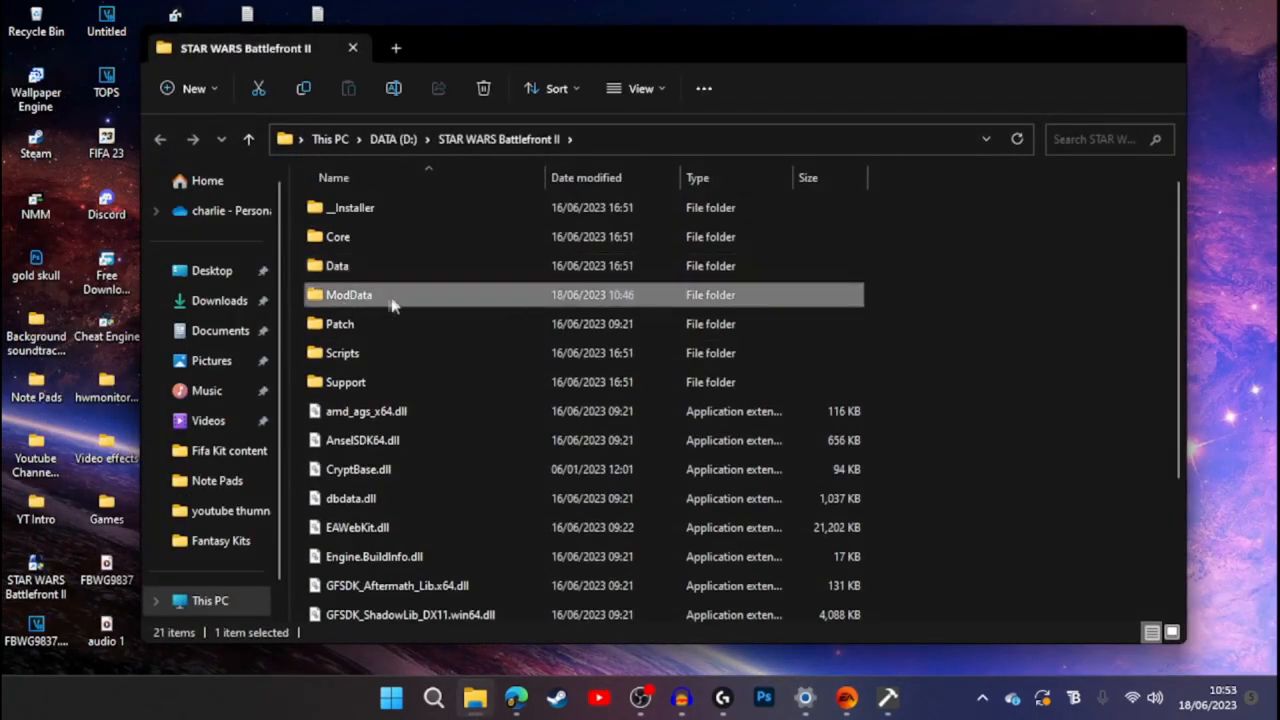
right_click(362, 298)
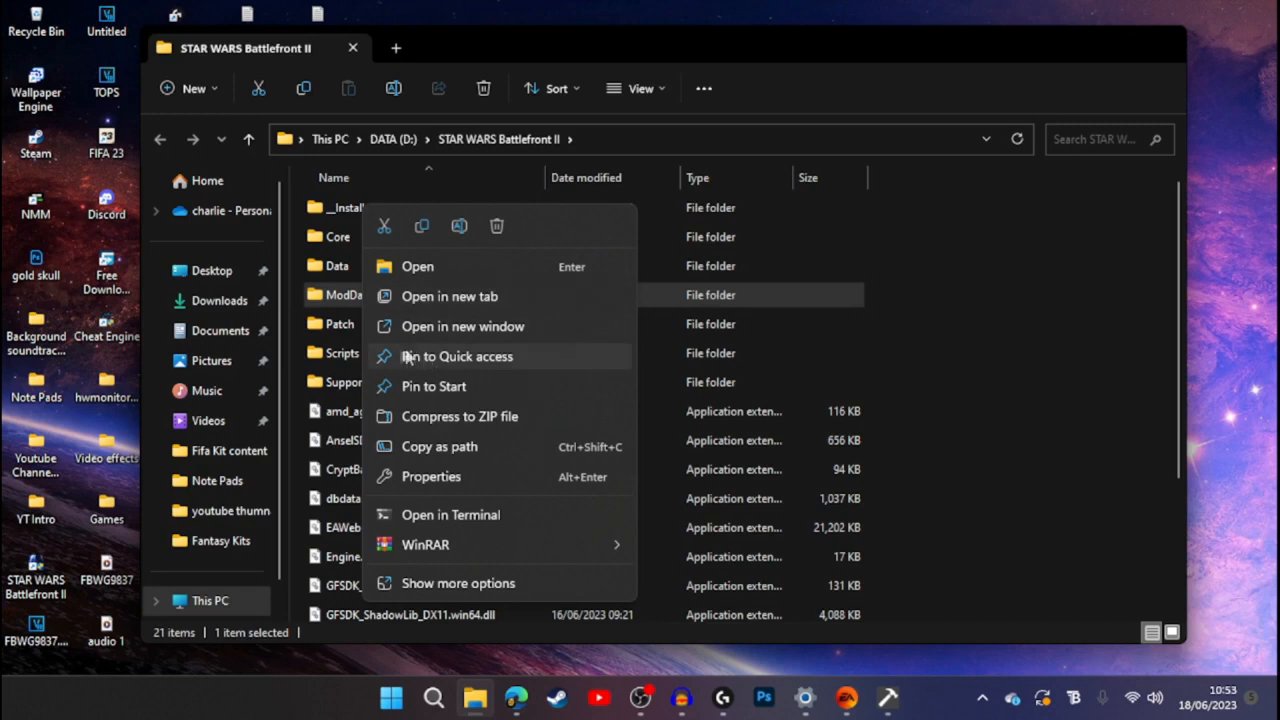
left_click(494, 226)
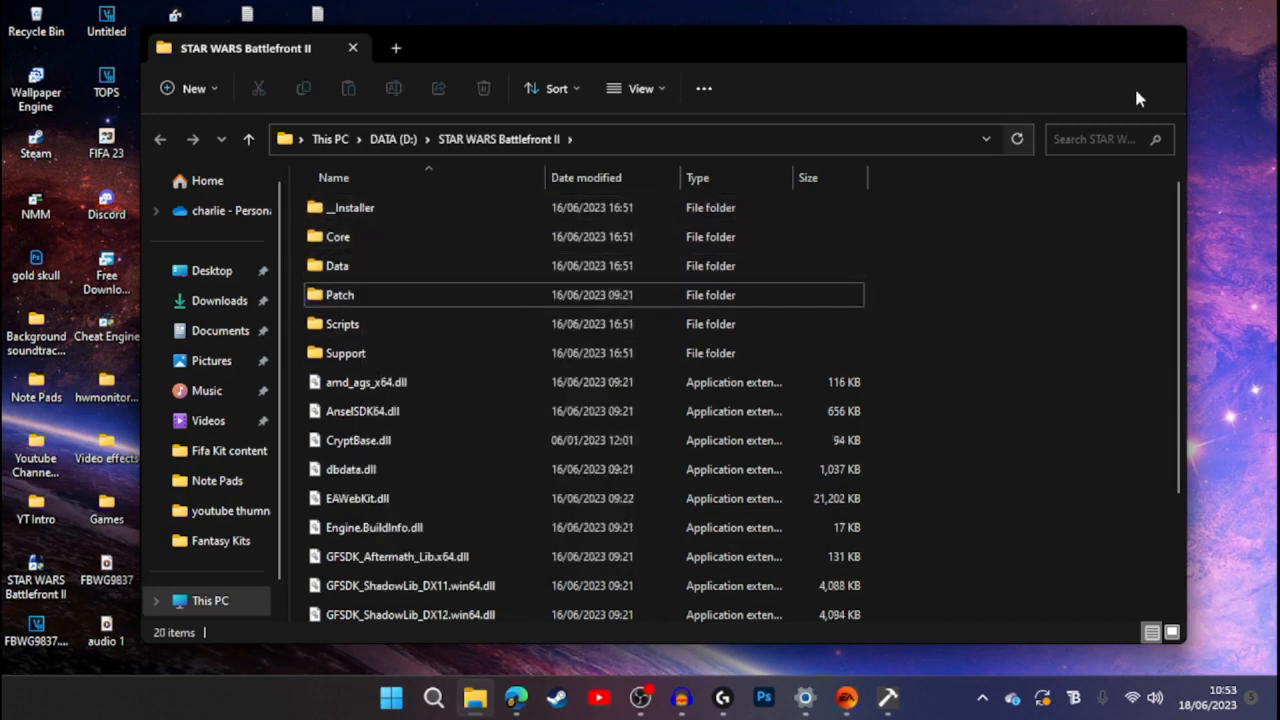
left_click(498, 700)
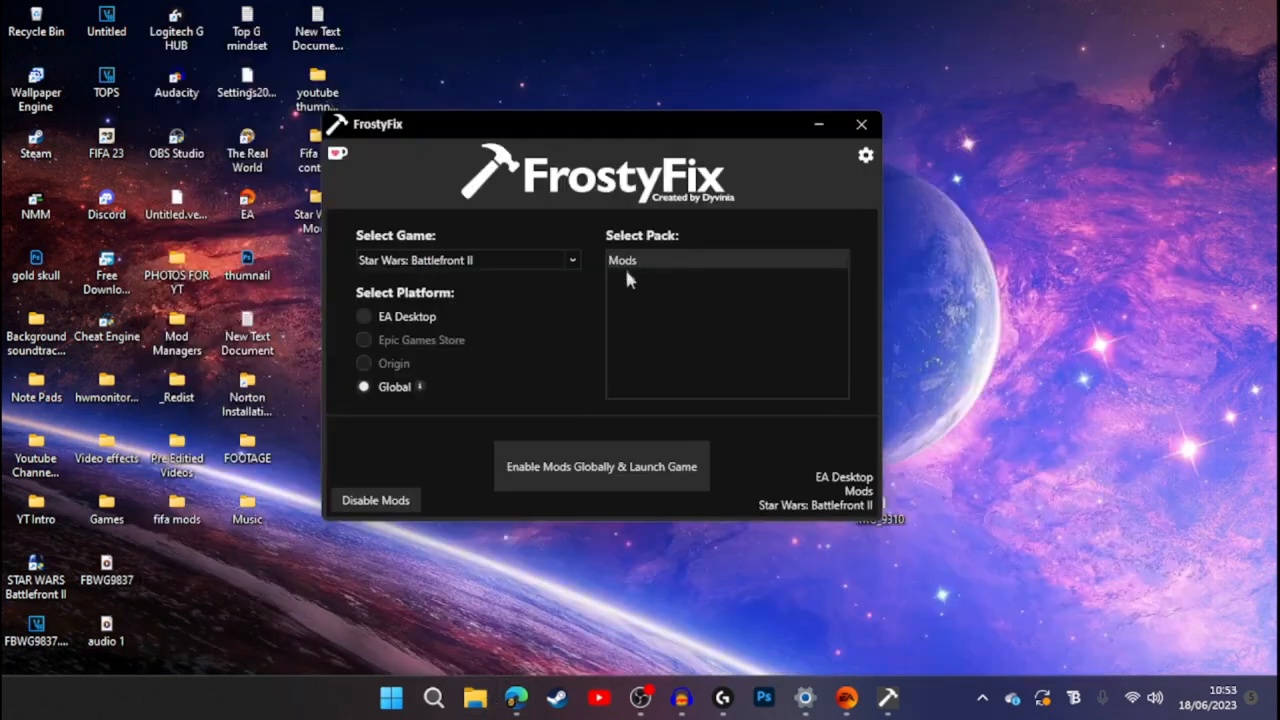
Reopen Frosty Mod Manager from the FrostyModManager folder to view the applied mods, close both windows, and return to FrostyFix
left_click_drag(593, 124, 574, 126)
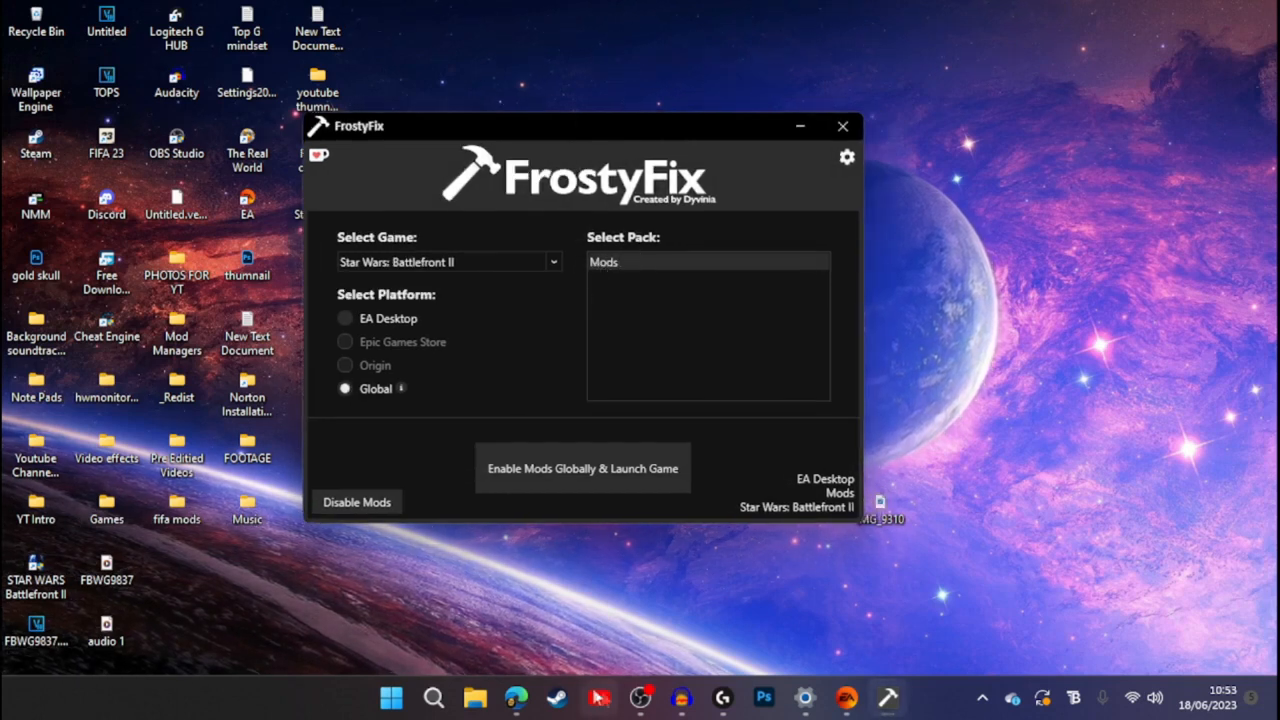
left_click(475, 698)
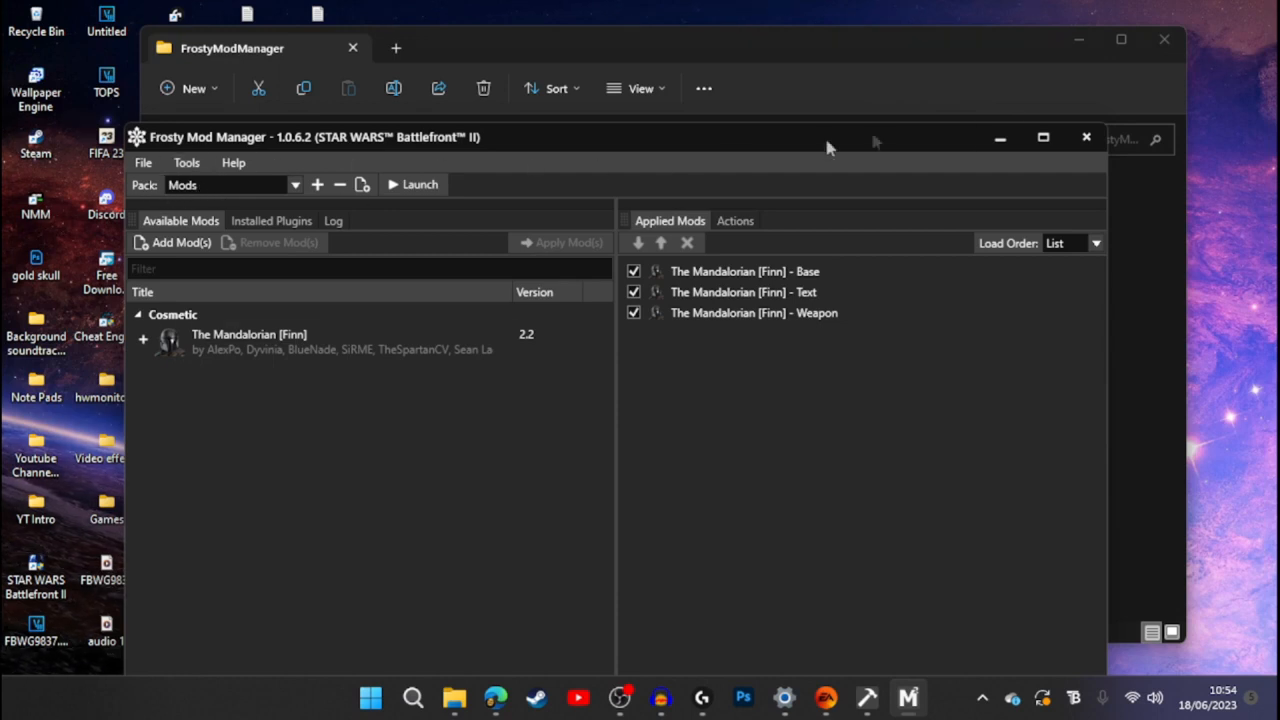
left_click(1086, 137)
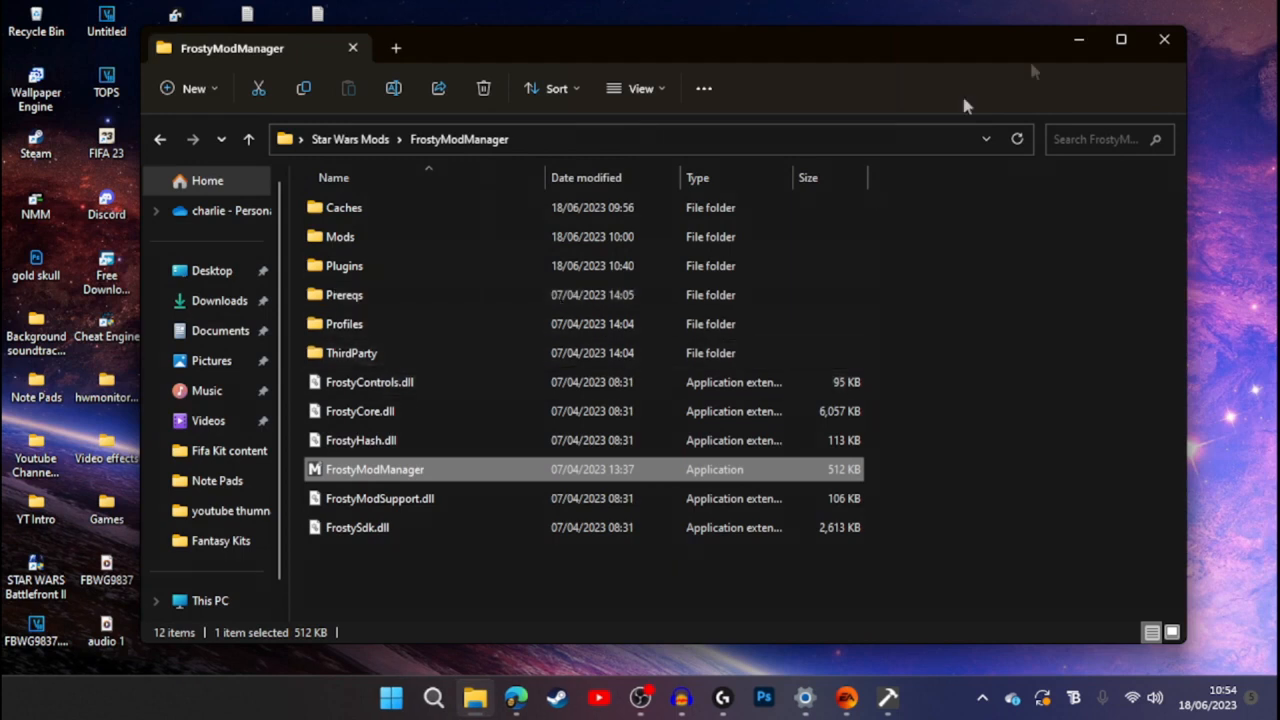
left_click(1164, 39)
left_click(887, 697)
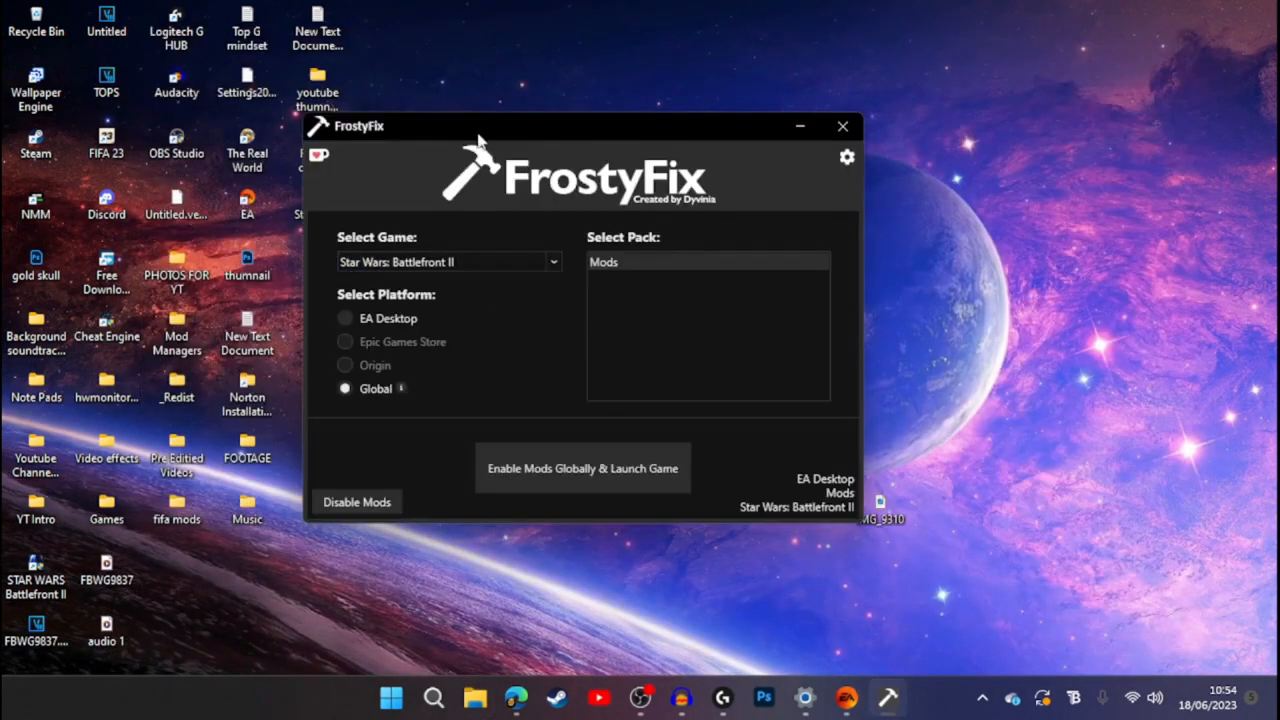
View the game choices in FrostyFix, select the Global platform, and close FrostyFix
left_click_drag(478, 135, 497, 130)
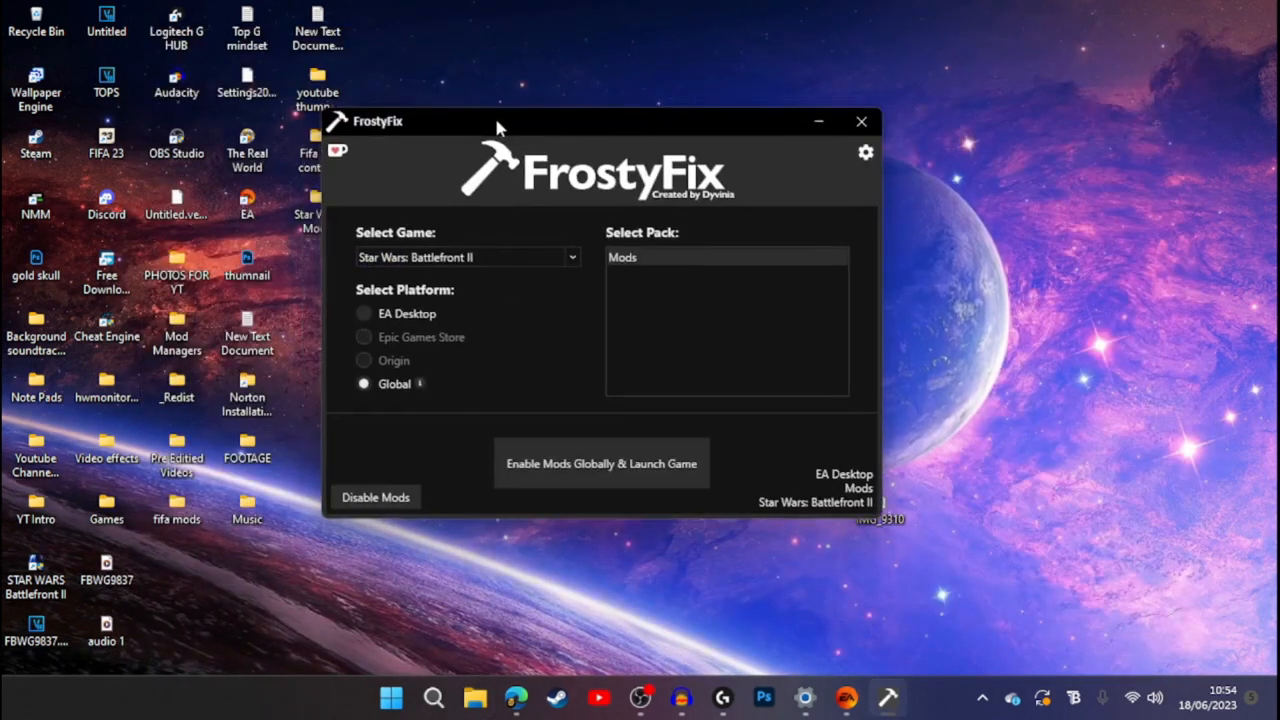
left_click(410, 259)
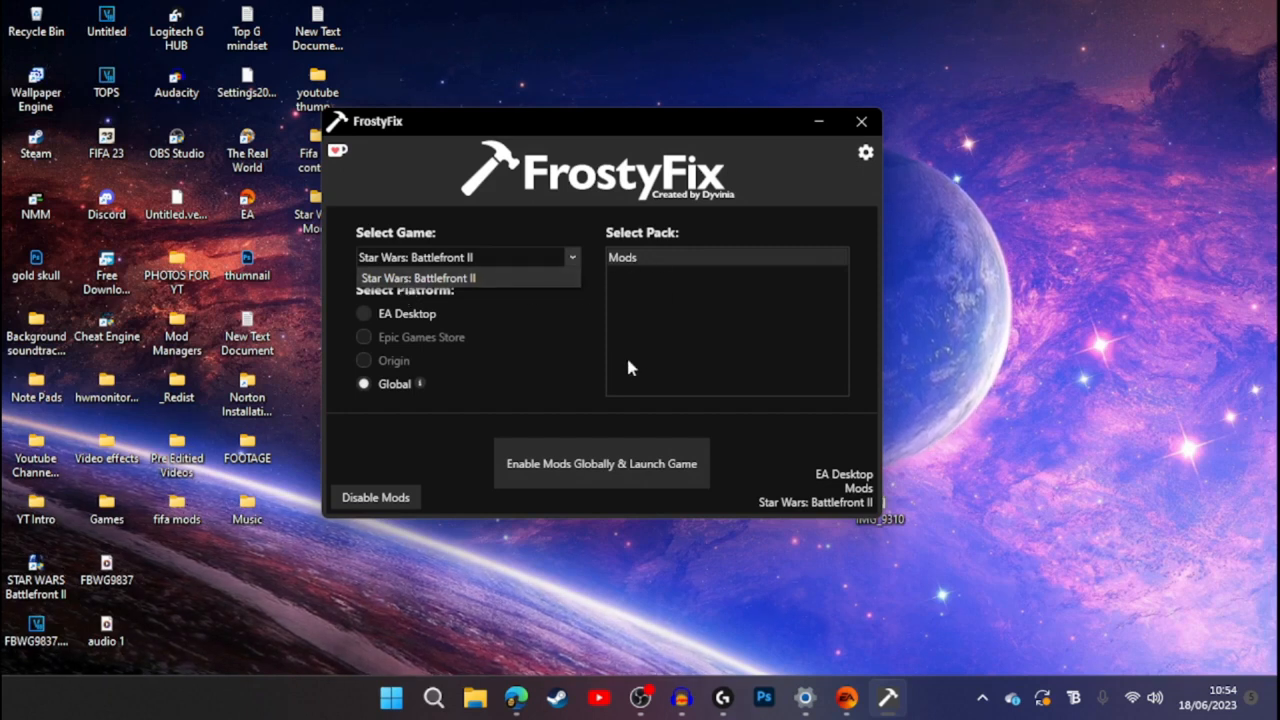
left_click(383, 421)
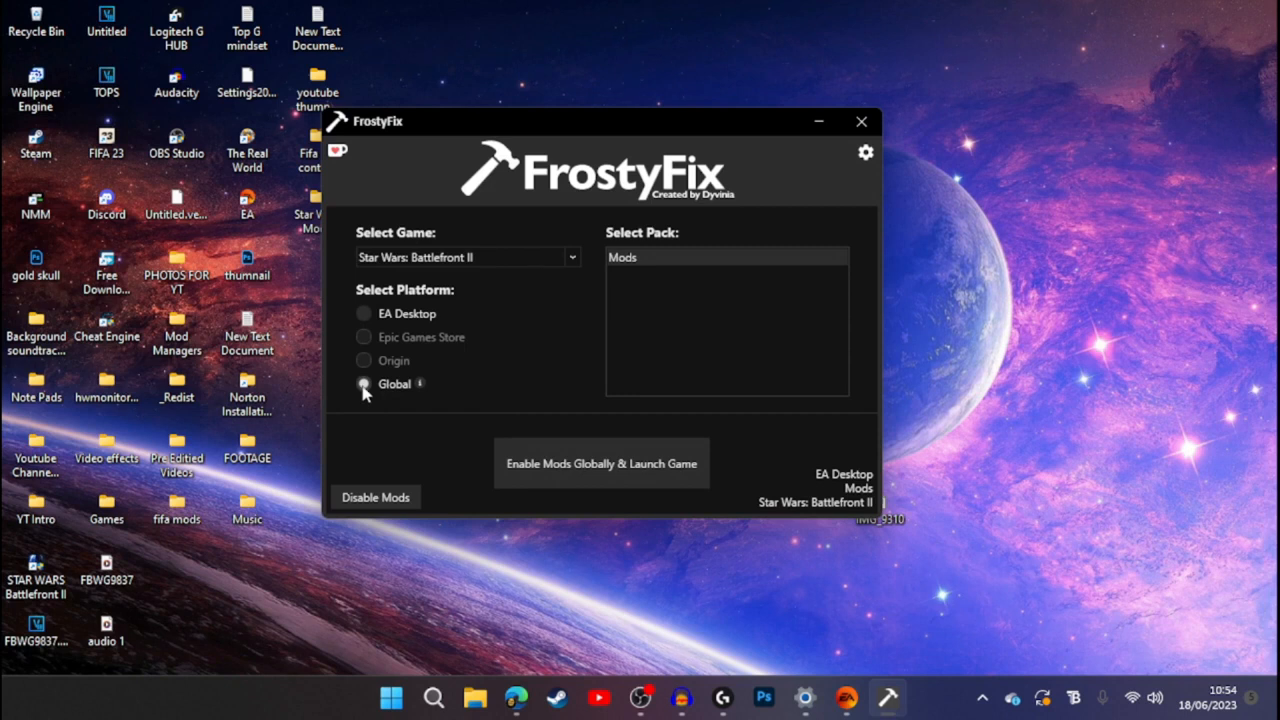
left_click(364, 387)
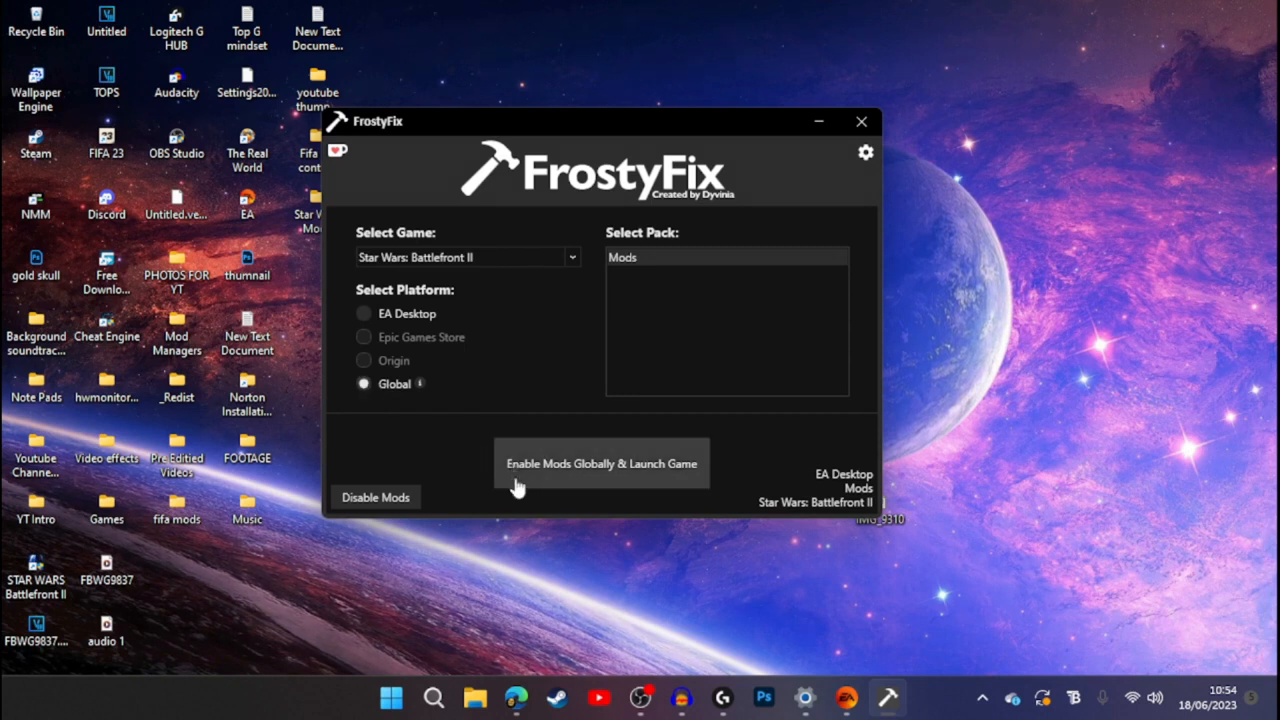
left_click(861, 121)
left_click_drag(521, 197, 971, 462)
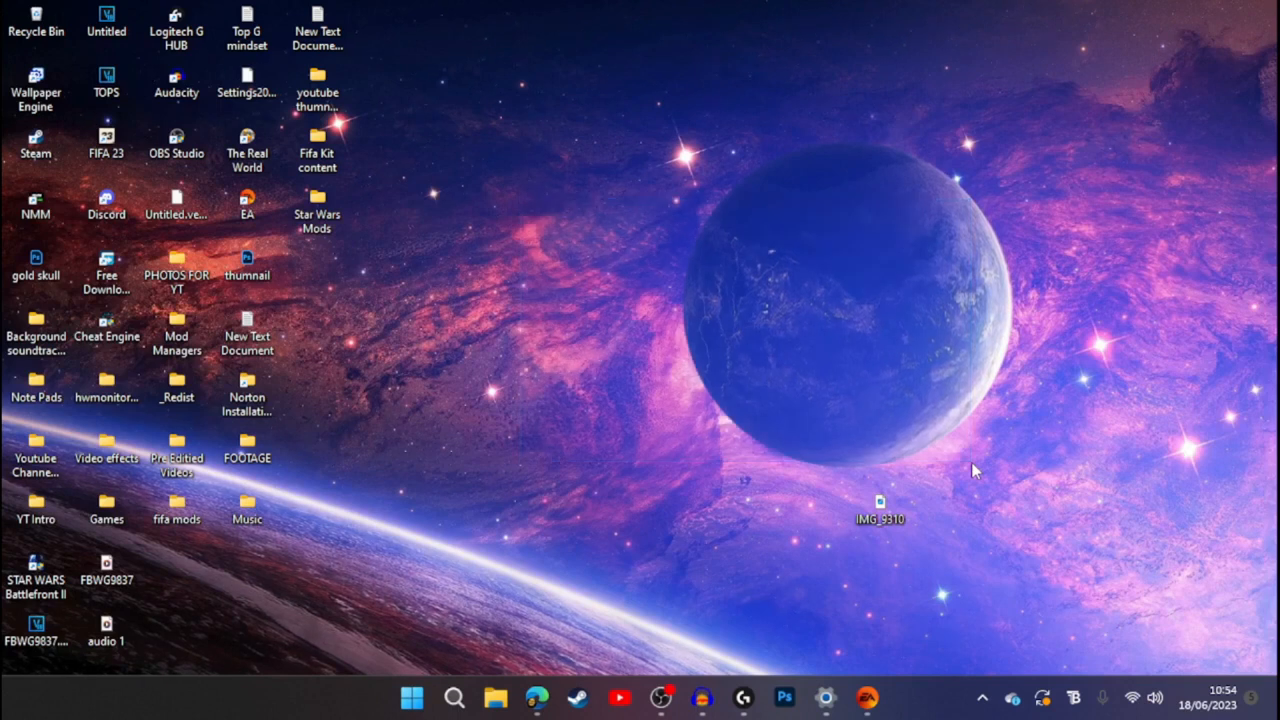